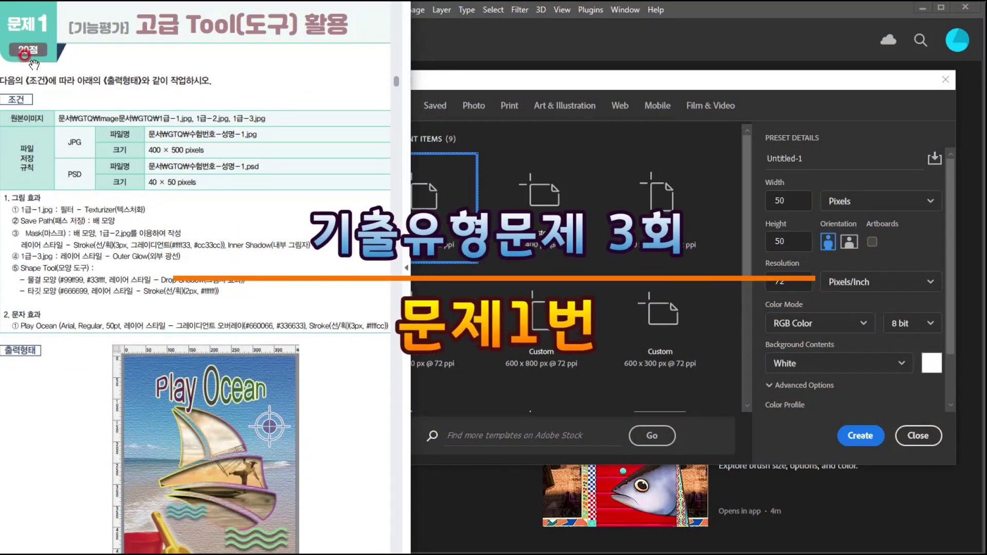
Create a 400 × 500 pixel document at 72 pixels/inch in RGB Color with a white background, and toggle the rulers
scroll(221, 370, down, 1)
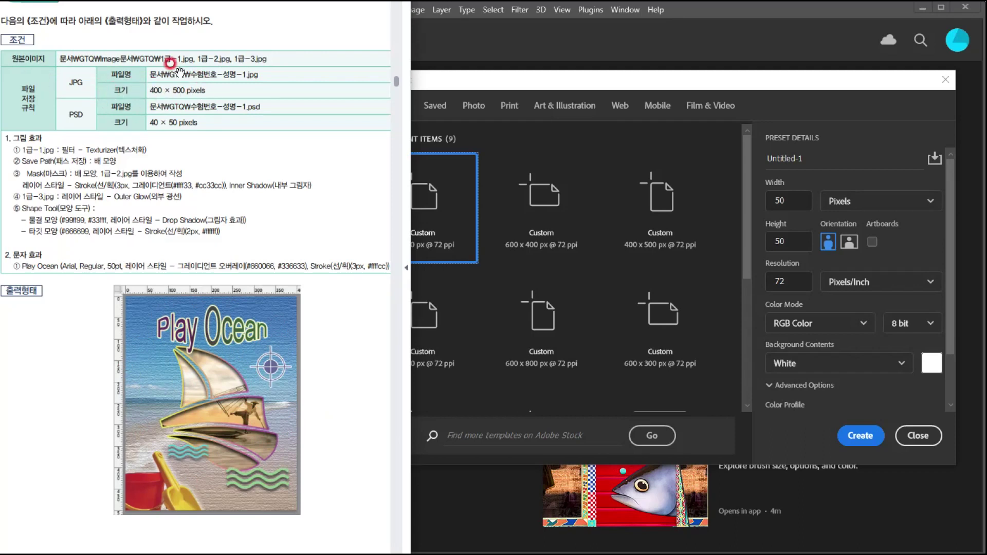
click(498, 84)
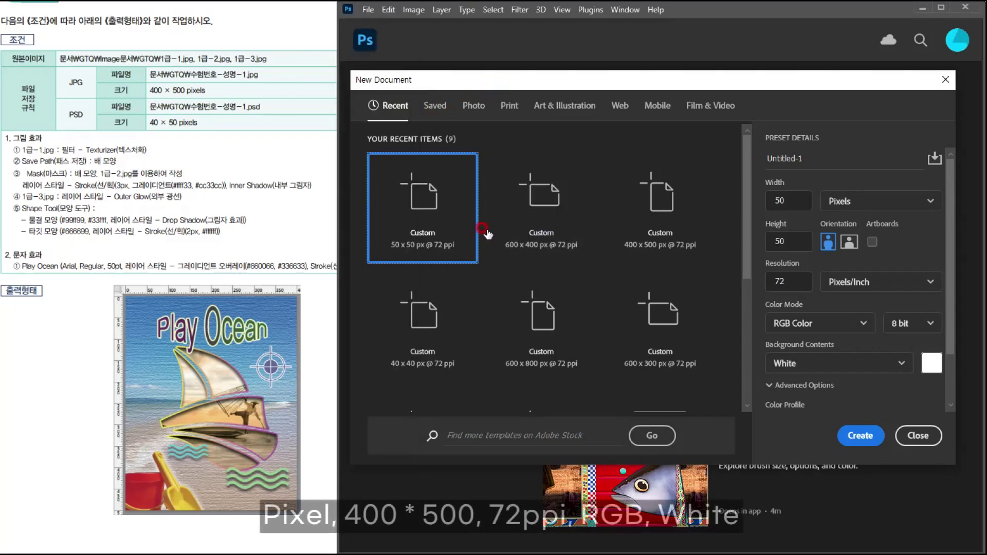
drag(790, 196, 754, 200)
text(400)
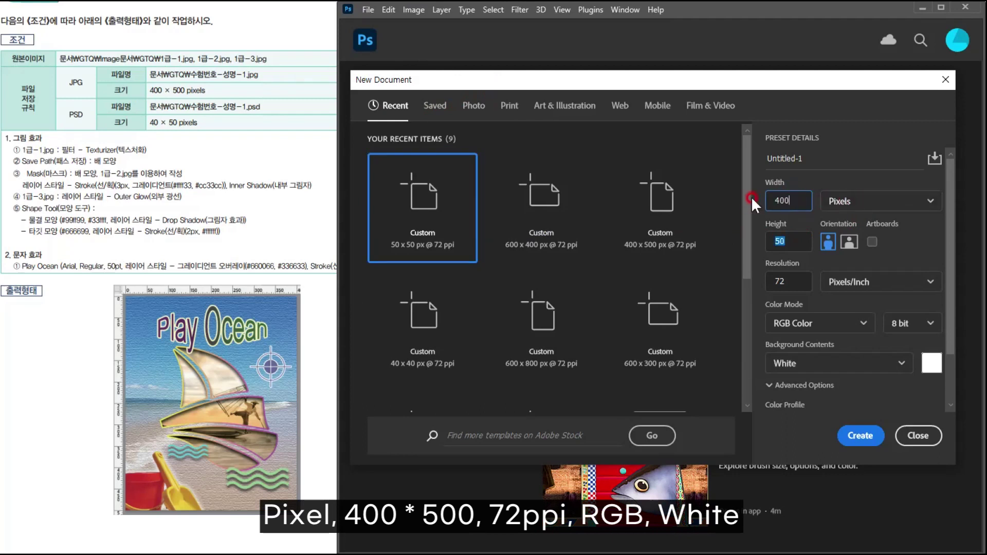
key(Tab)
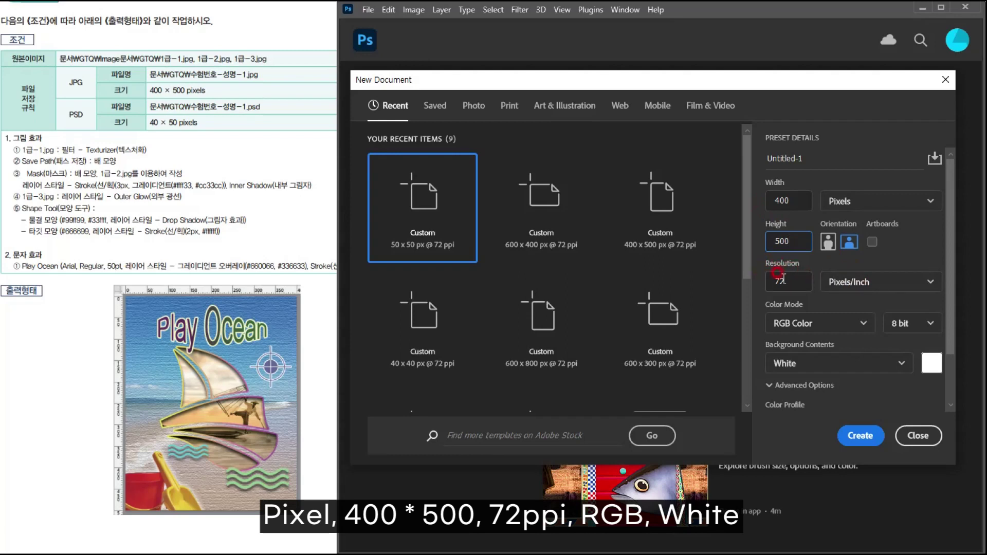
click(846, 283)
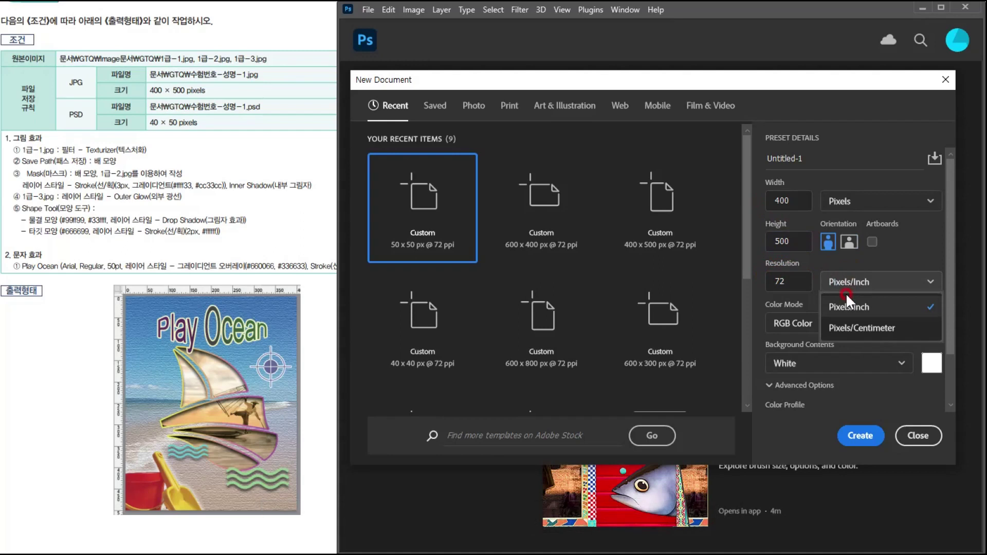
click(848, 308)
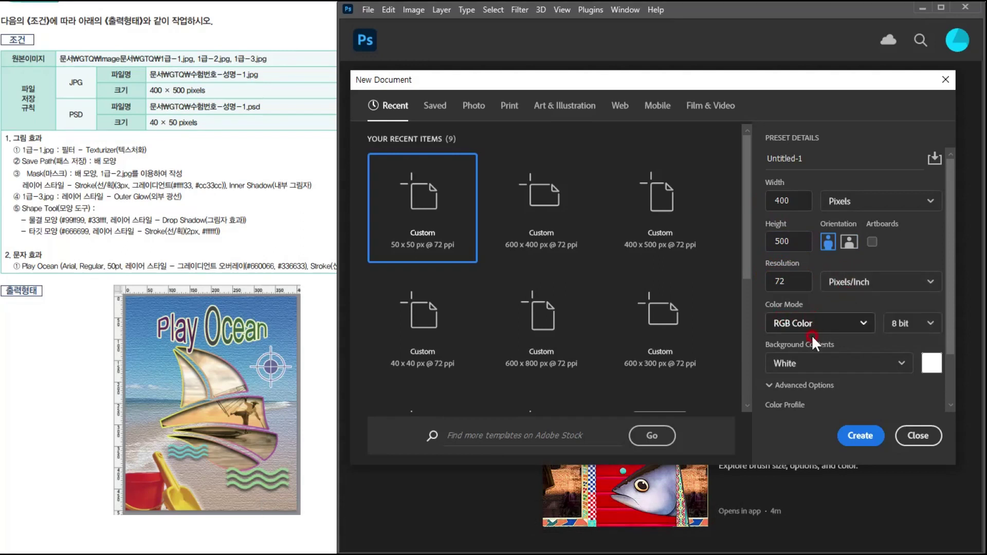
click(858, 436)
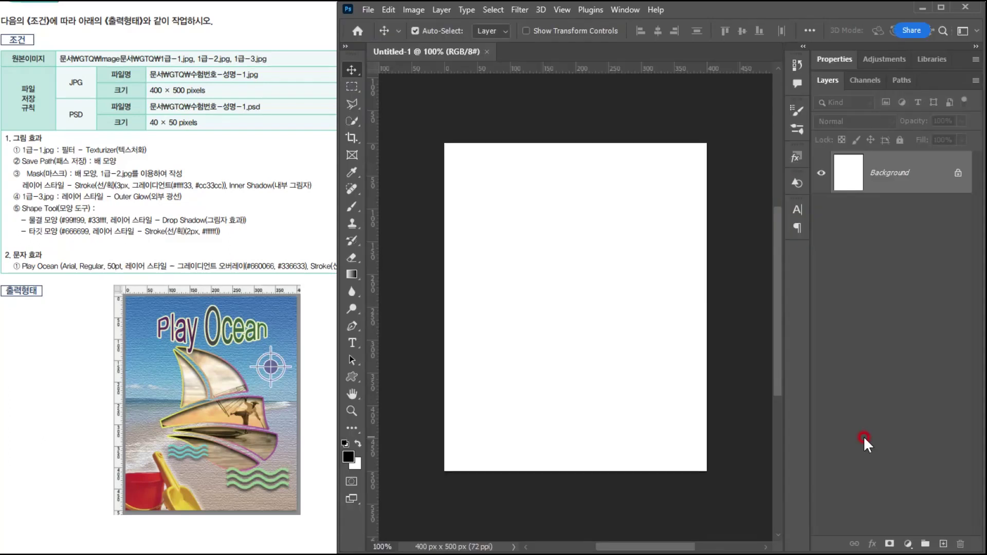
key(ctrl+r)
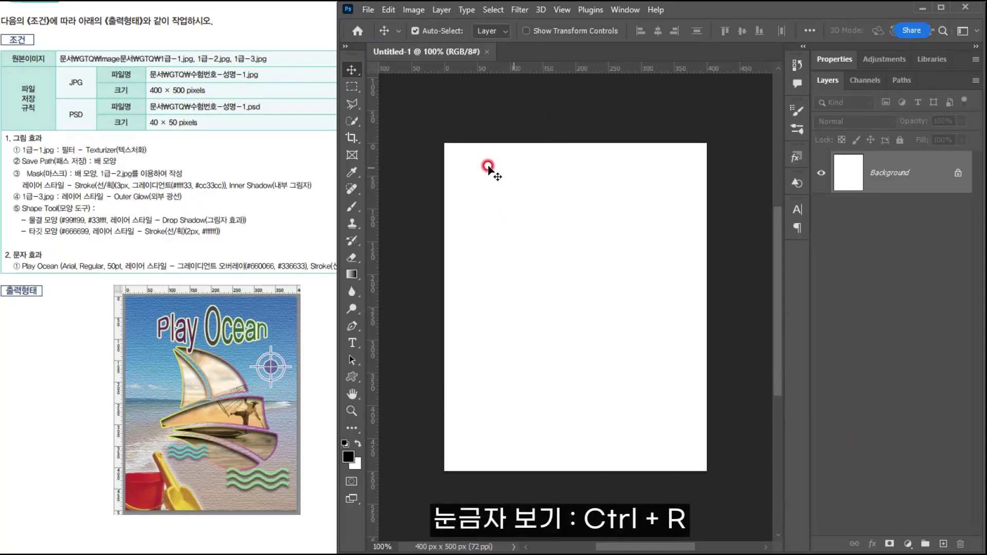
Save the document as a PSD in the GTQ folder, named 수험번호, the candidate's name and 1, joined with hyphens
click(209, 132)
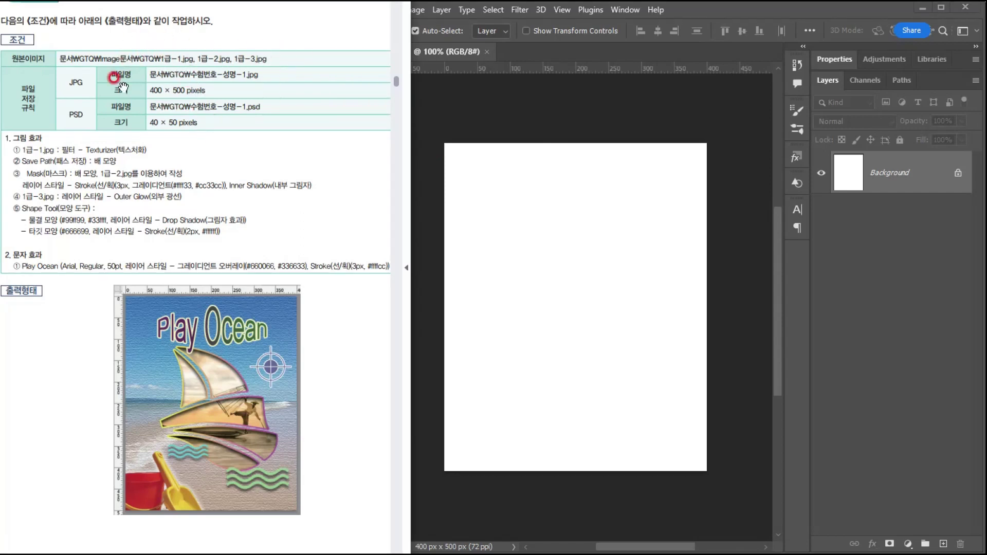
click(485, 99)
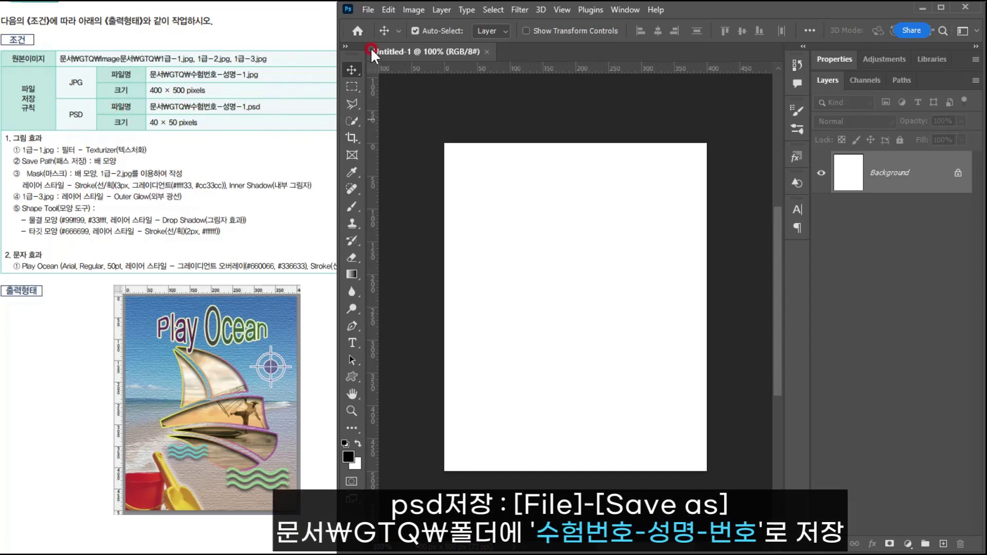
click(368, 10)
click(389, 171)
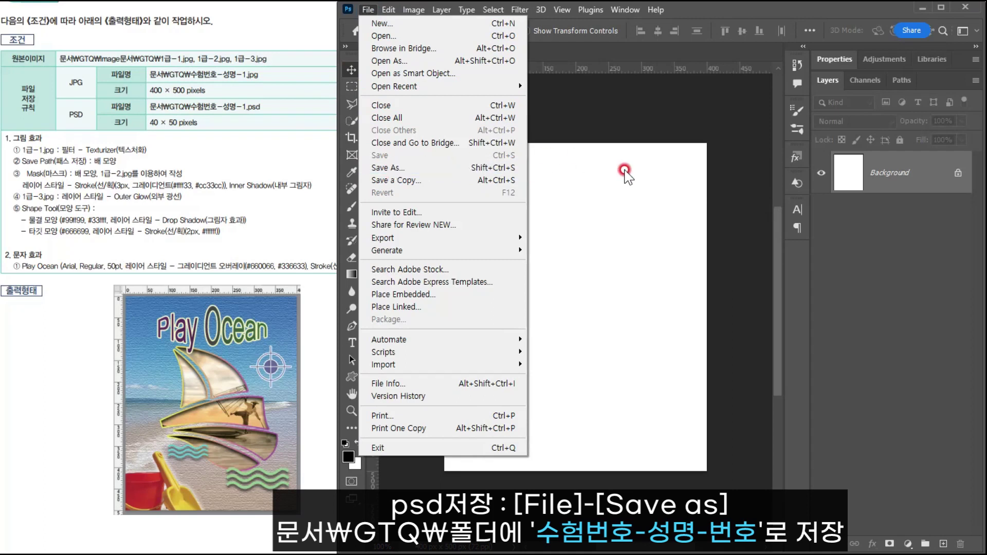
click(390, 167)
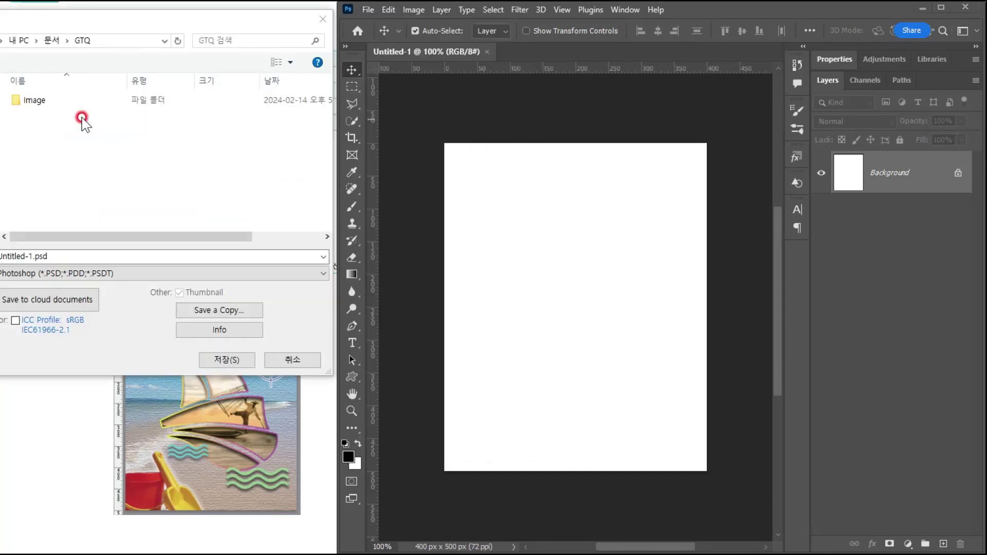
double_click(56, 255)
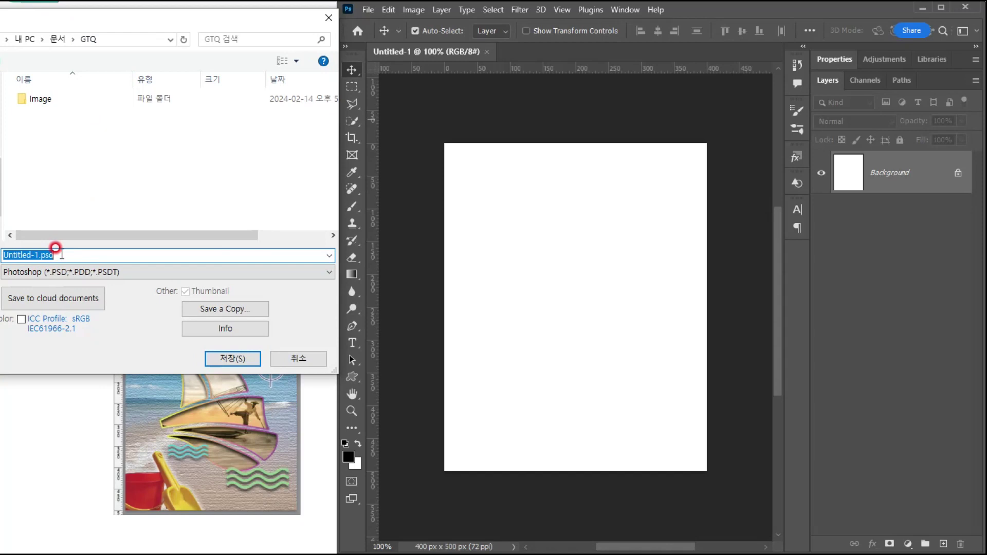
text(tn)
text(험)
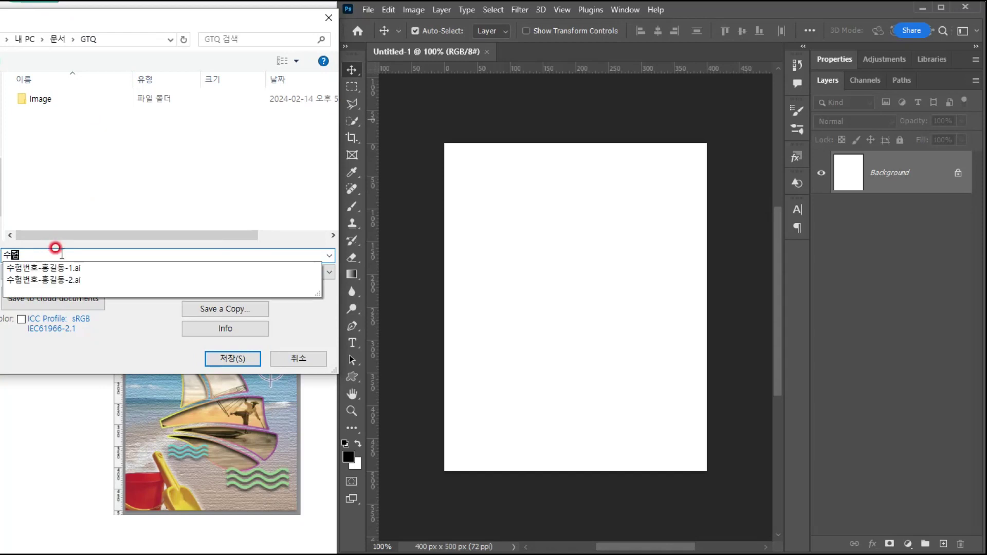
text(번호-홍길동-)
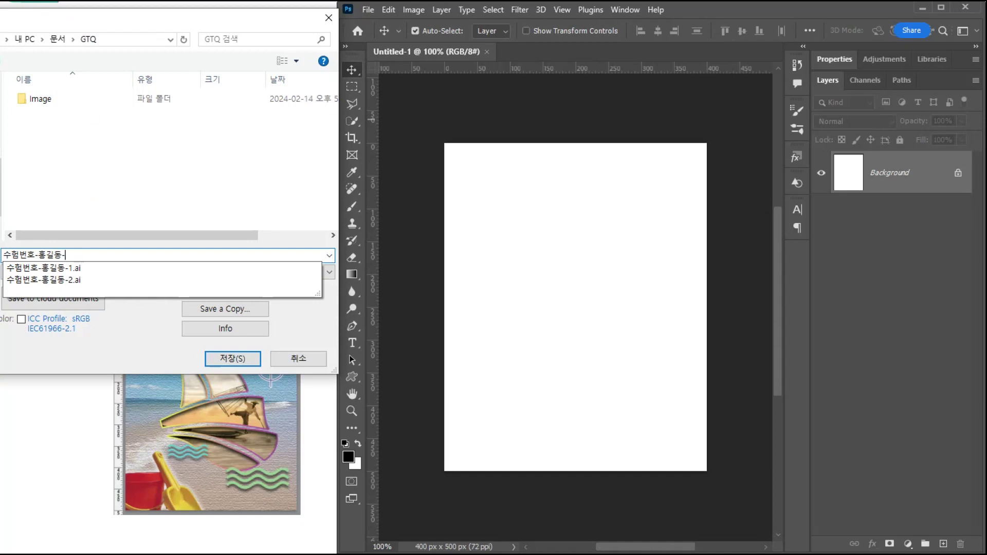
text(1)
key(Return)
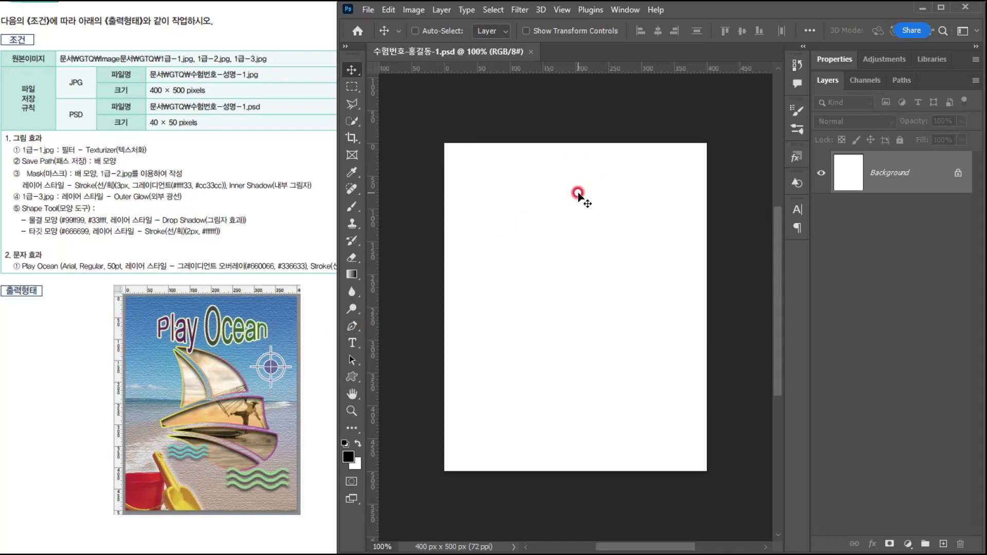
Set the grid preferences to a gridline every 100 pixels with 1 subdivision
key(ctrl+apostrophe)
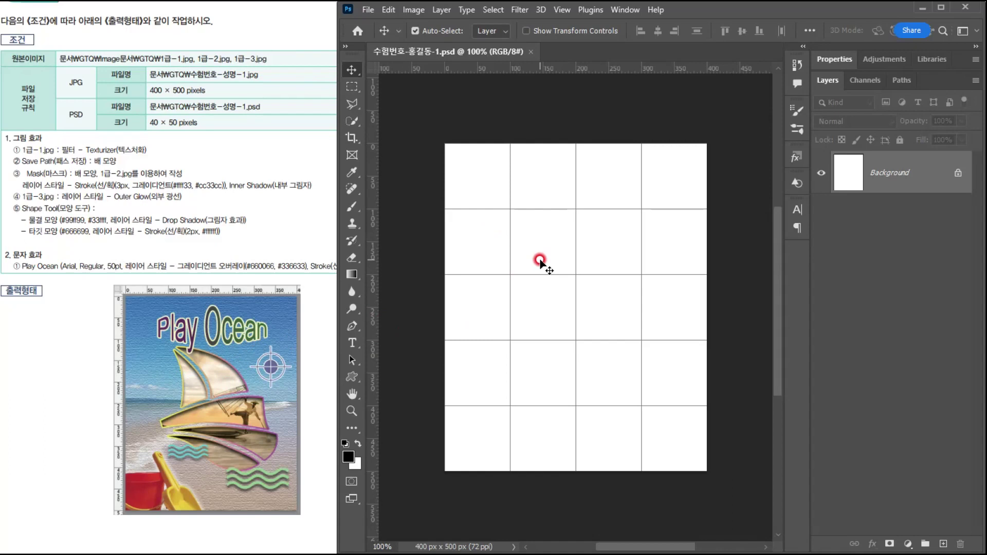
key(ctrl+apostrophe)
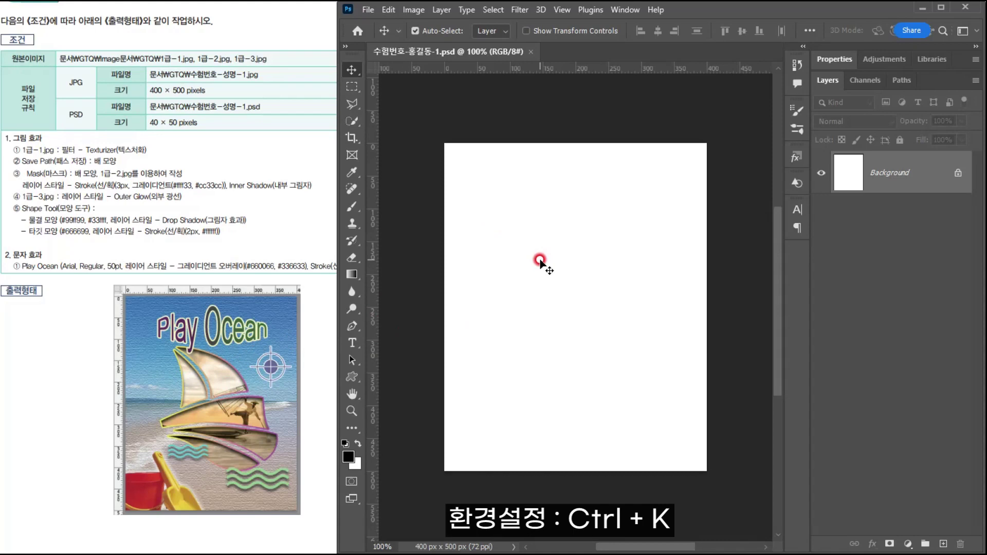
key(ctrl+k)
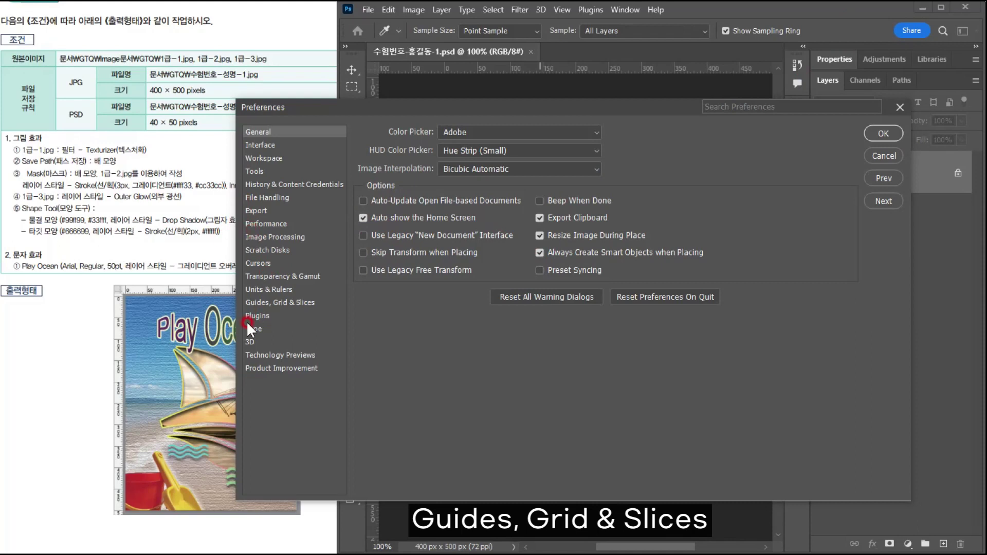
click(288, 303)
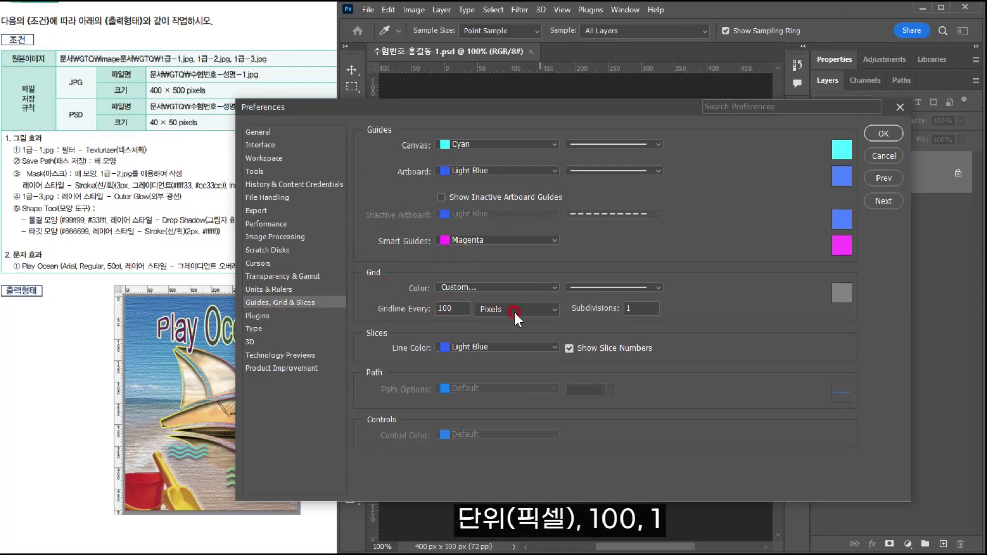
click(490, 311)
click(485, 321)
click(446, 306)
drag(453, 308, 424, 304)
text(10)
click(426, 306)
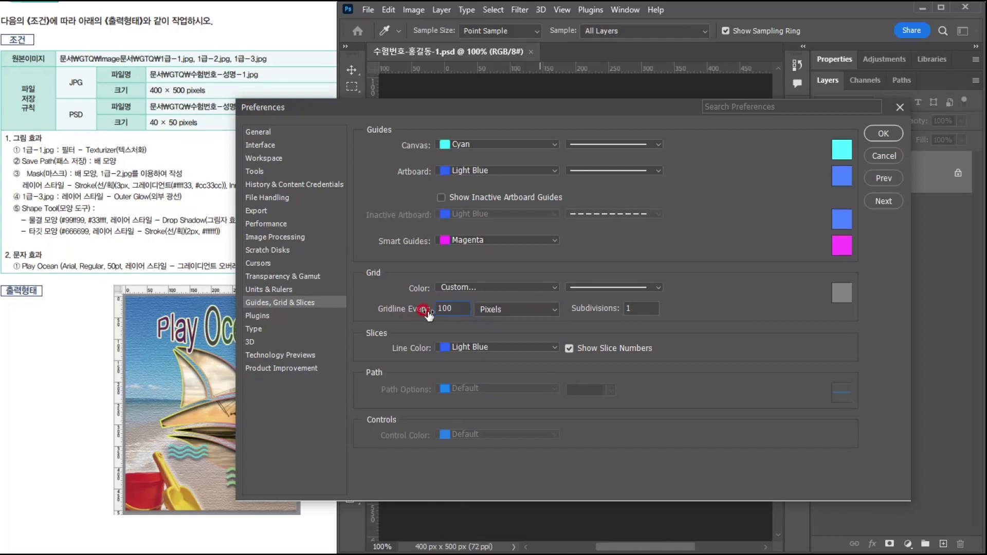
click(380, 285)
click(623, 309)
click(851, 281)
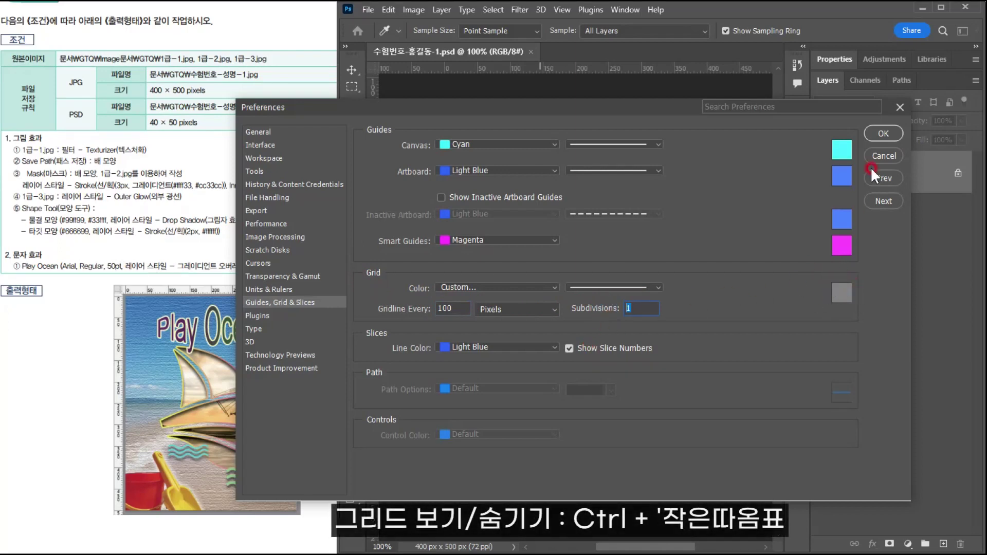
click(885, 133)
Toggle the grid to check it and leave it shown over the blank canvas
key(v)
click(622, 207)
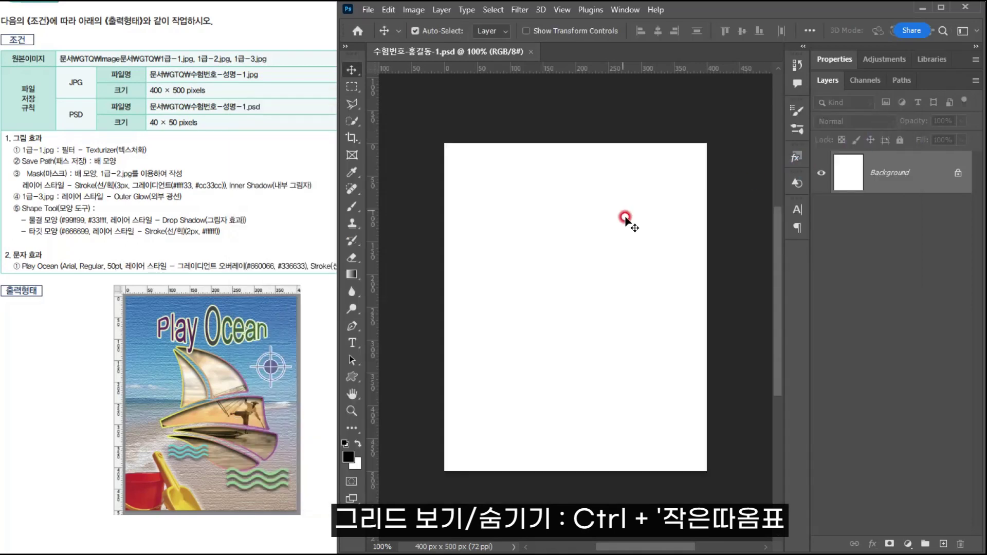
key(ctrl+apostrophe)
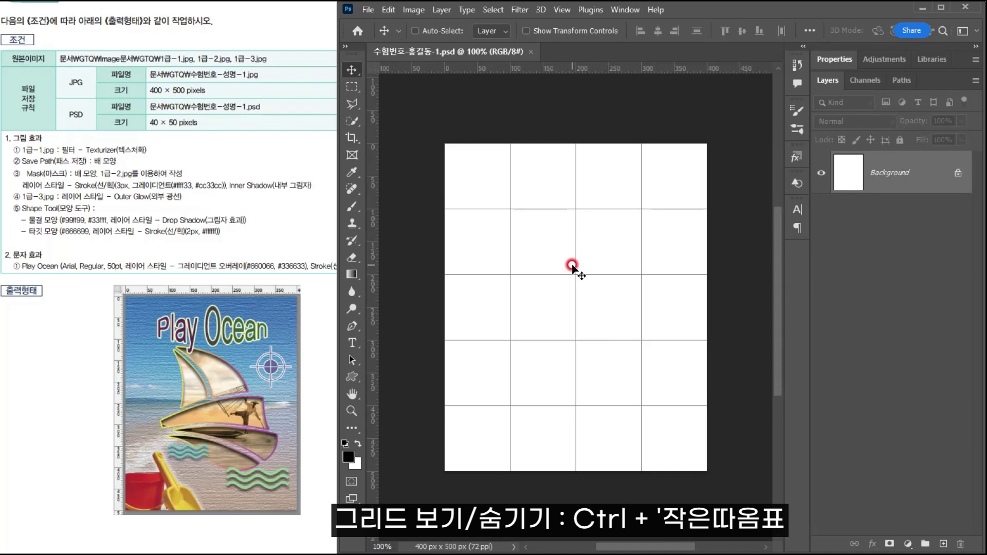
key(ctrl+apostrophe)
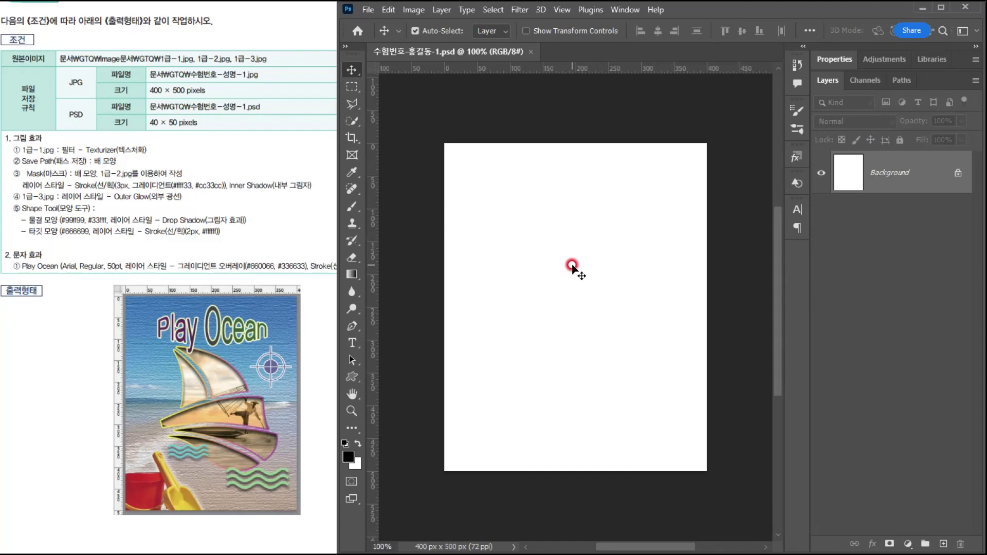
key(ctrl+apostrophe)
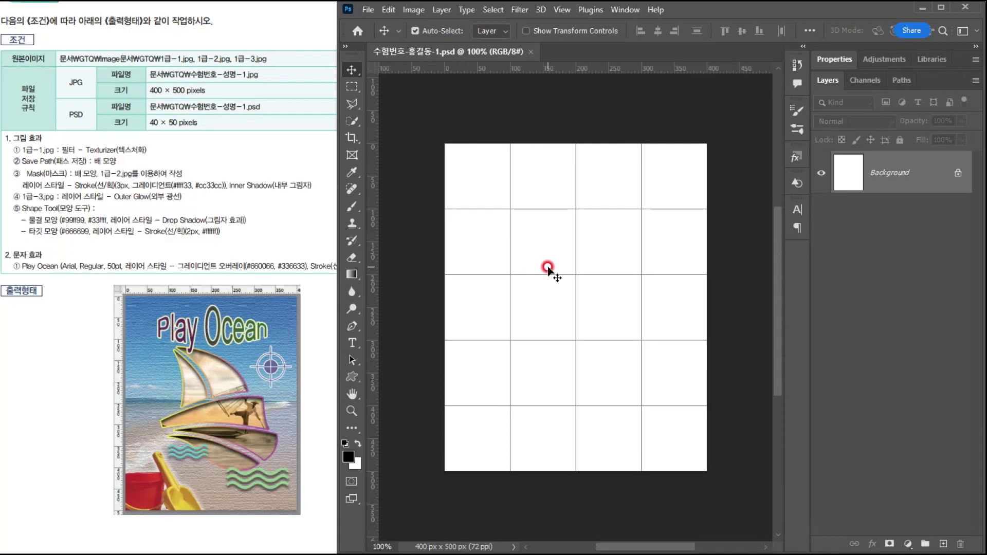
Open the source picture 1급-1.jpg from the Image folder inside GTQ
click(156, 144)
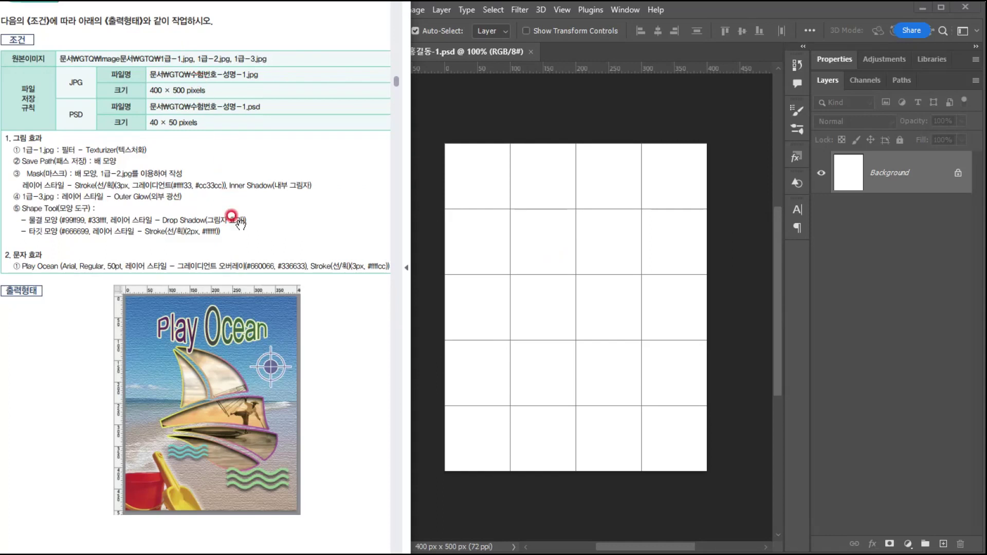
click(699, 12)
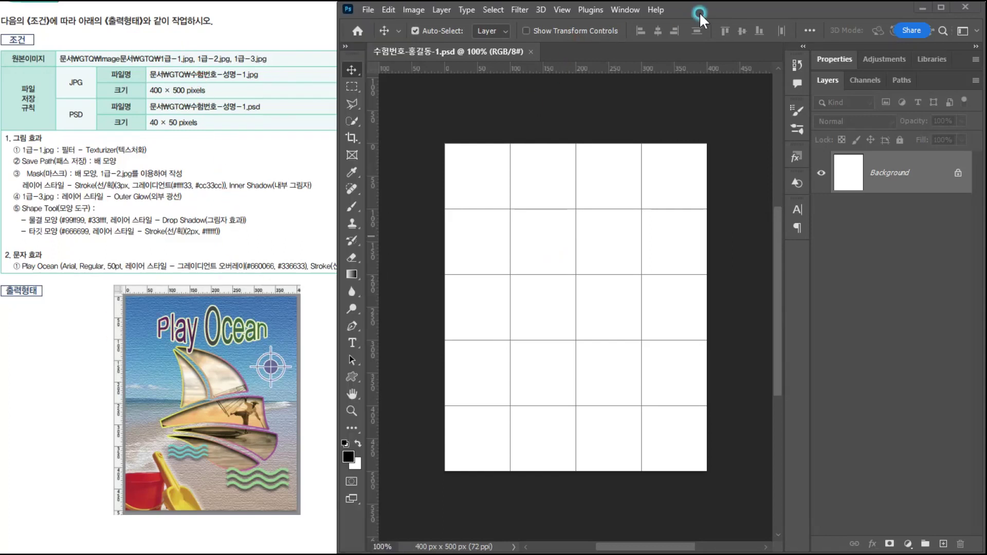
click(369, 10)
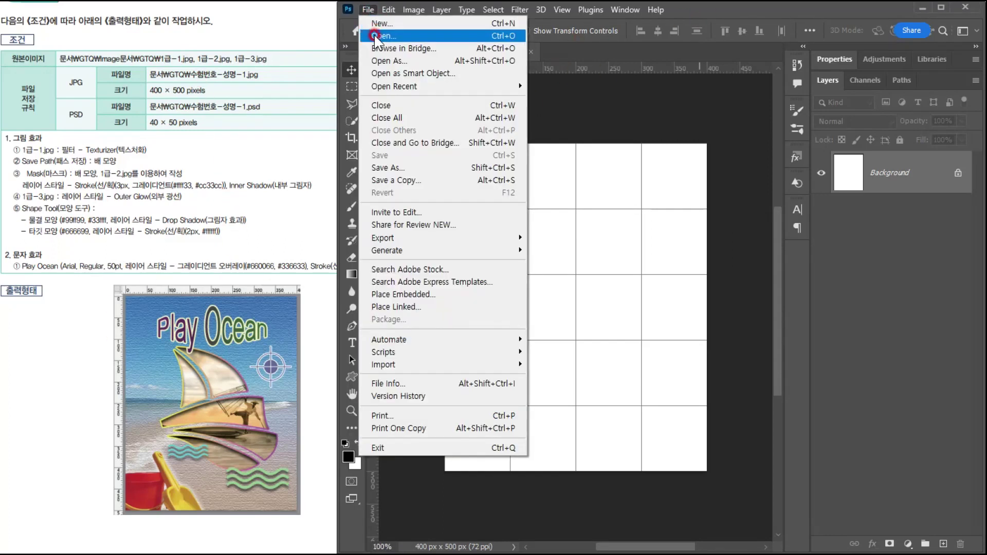
click(383, 33)
drag(120, 20, 71, 42)
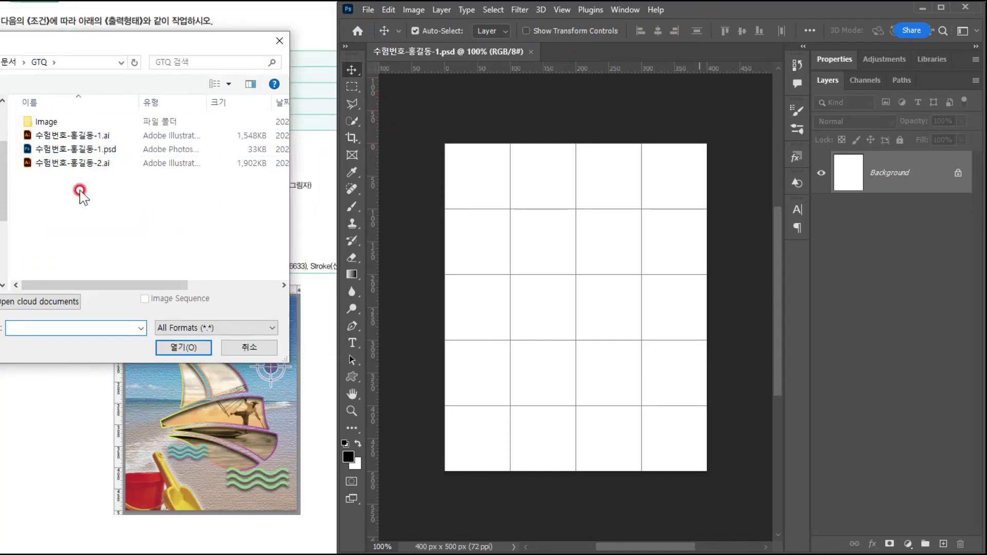
double_click(58, 123)
click(57, 140)
double_click(55, 128)
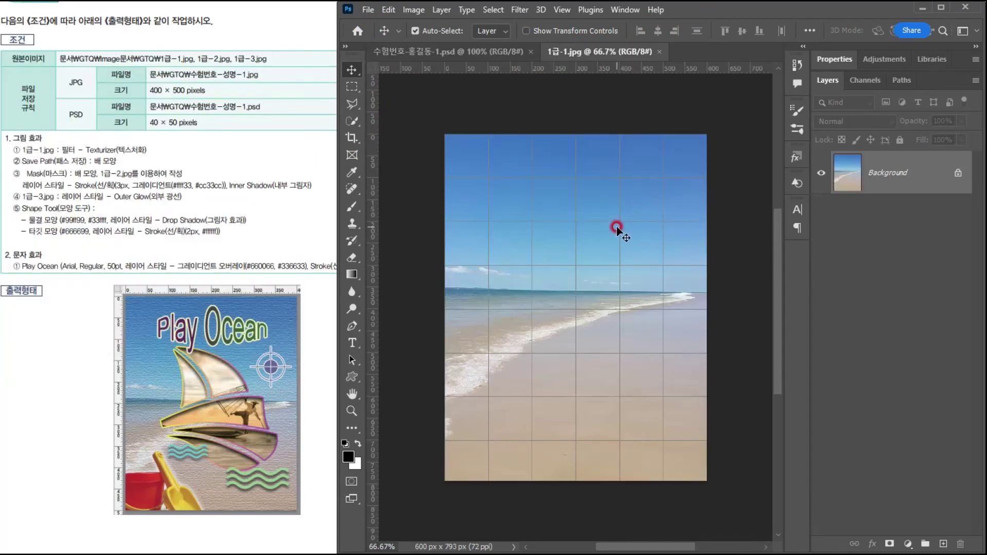
Copy the whole beach picture and paste it into the 400 × 500 pixel PSD document
key(ctrl+a)
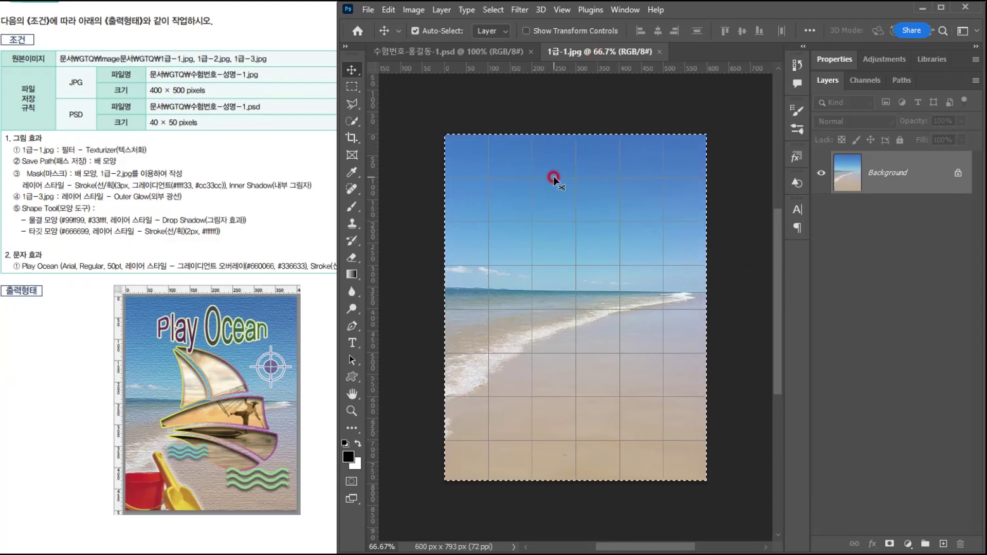
key(ctrl+c)
click(461, 49)
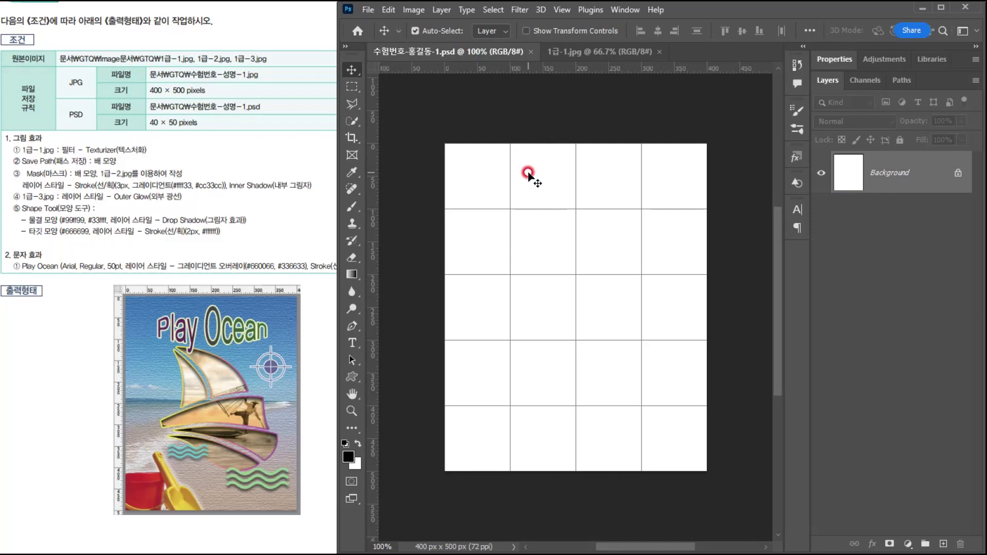
key(ctrl+v)
Scale the pasted beach layer down proportionally and centre it so that it covers the whole 400 × 500 pixel canvas
key(ctrl+t)
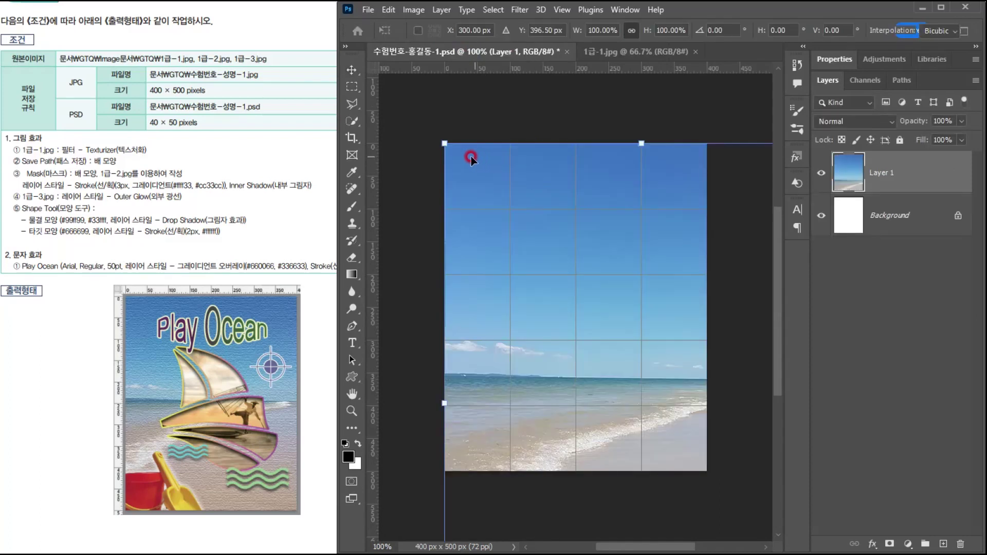
drag(441, 142, 538, 267)
drag(645, 331, 553, 195)
drag(445, 126, 473, 164)
drag(577, 263, 554, 233)
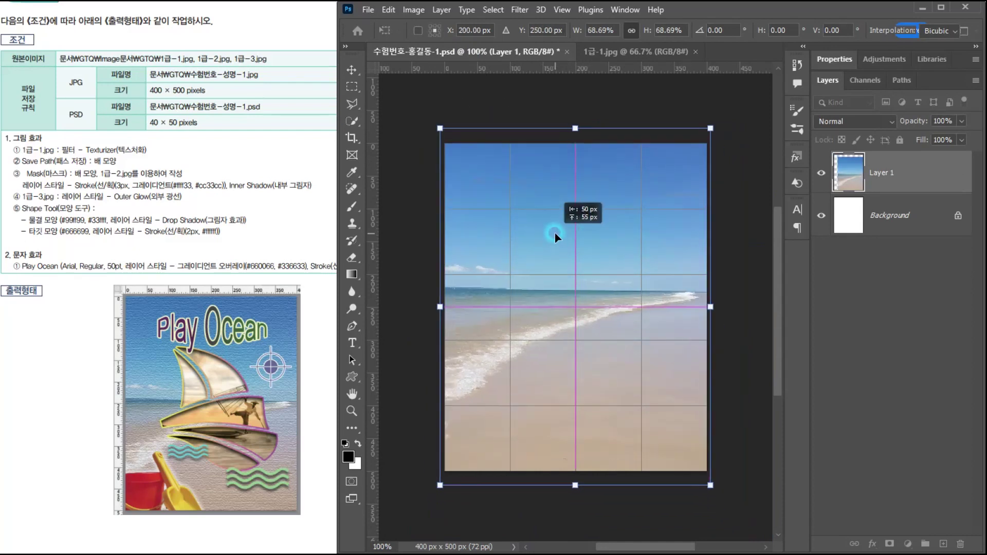
drag(555, 233, 555, 233)
drag(575, 128, 575, 134)
key(Return)
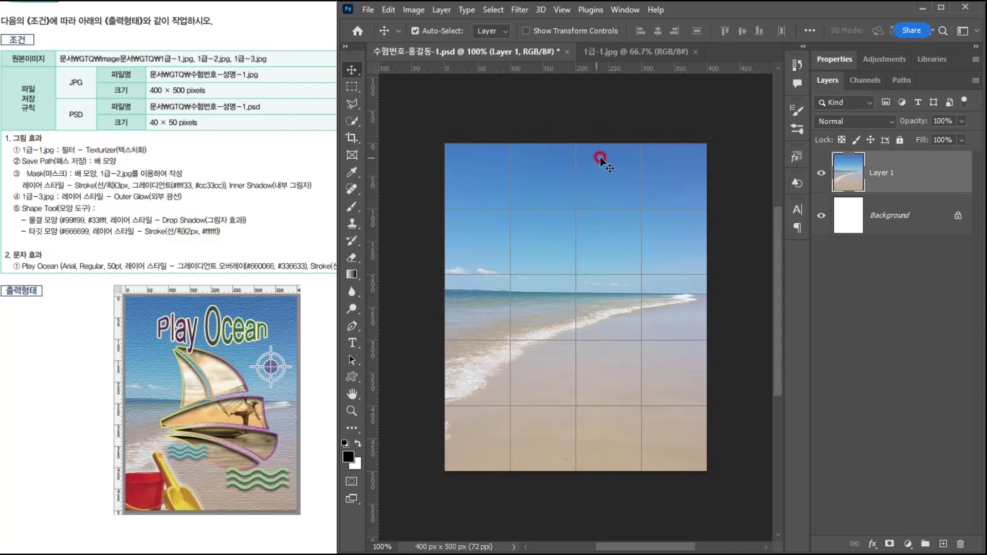
Apply the Texturizer filter from the Filter Gallery to the beach layer, with Canvas texture, 100% scaling, relief 4 and light from Top
click(525, 5)
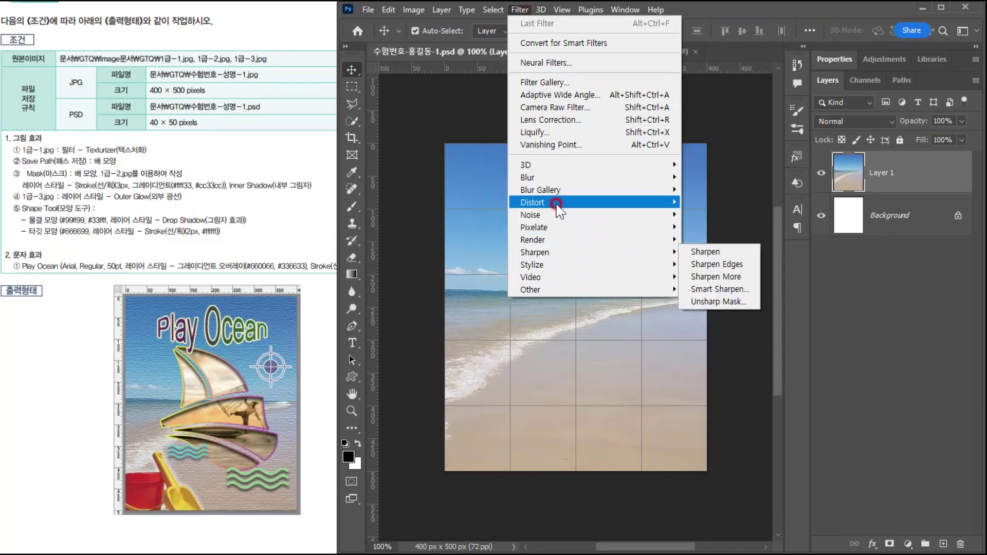
mouse_move(556, 204)
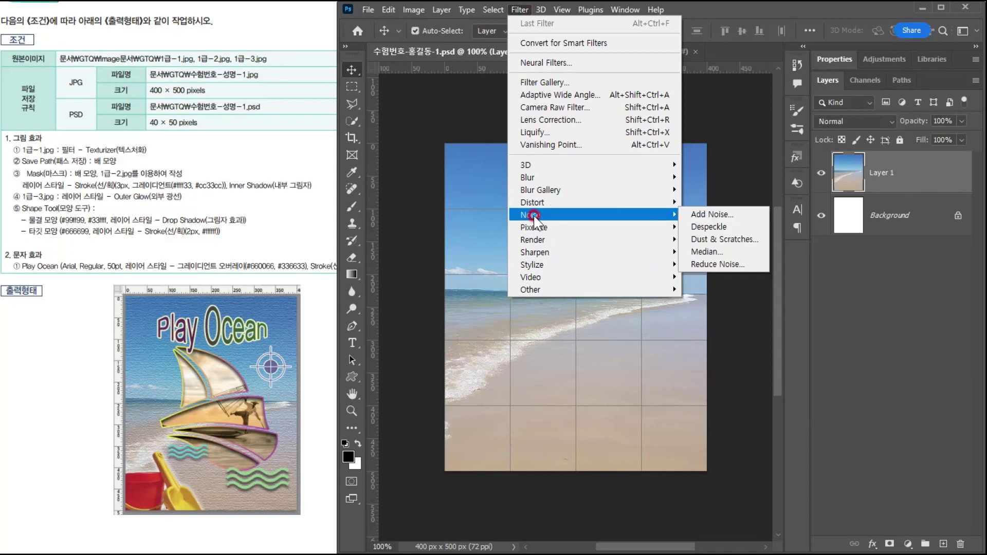
mouse_move(536, 231)
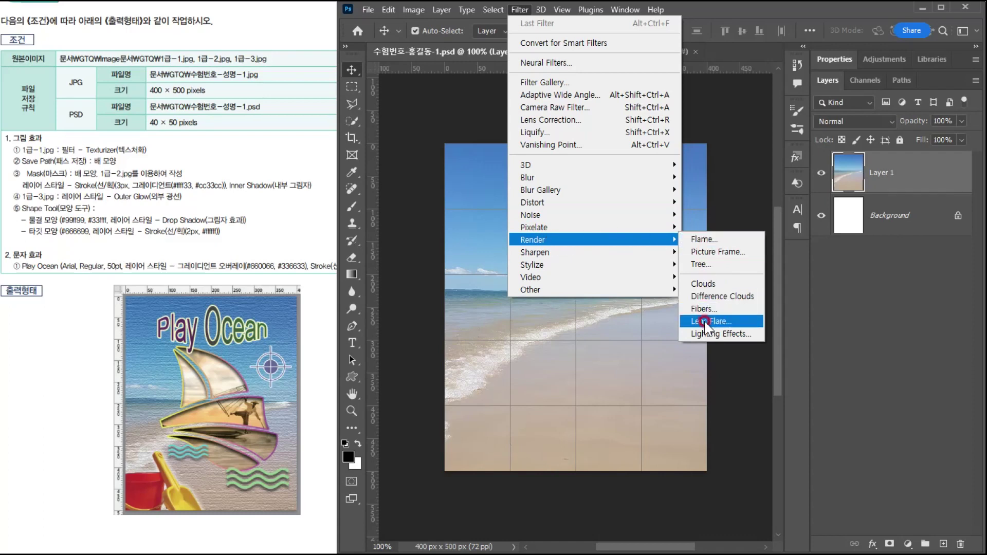
mouse_move(552, 265)
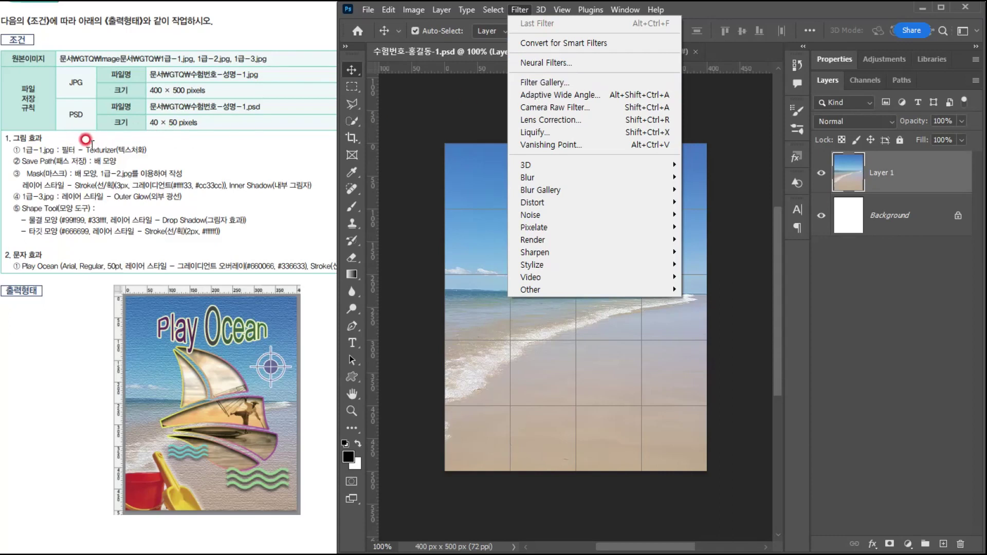
click(545, 82)
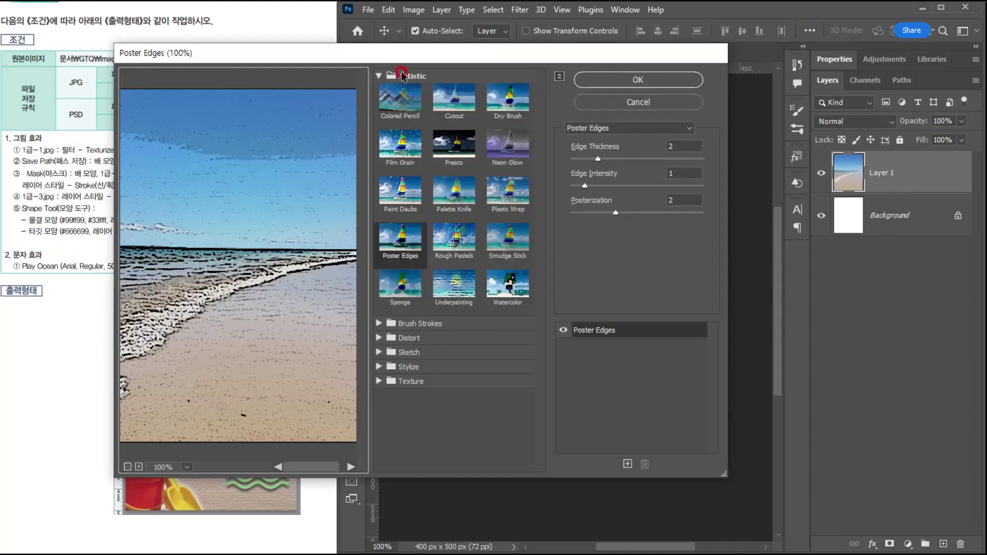
drag(401, 53, 517, 52)
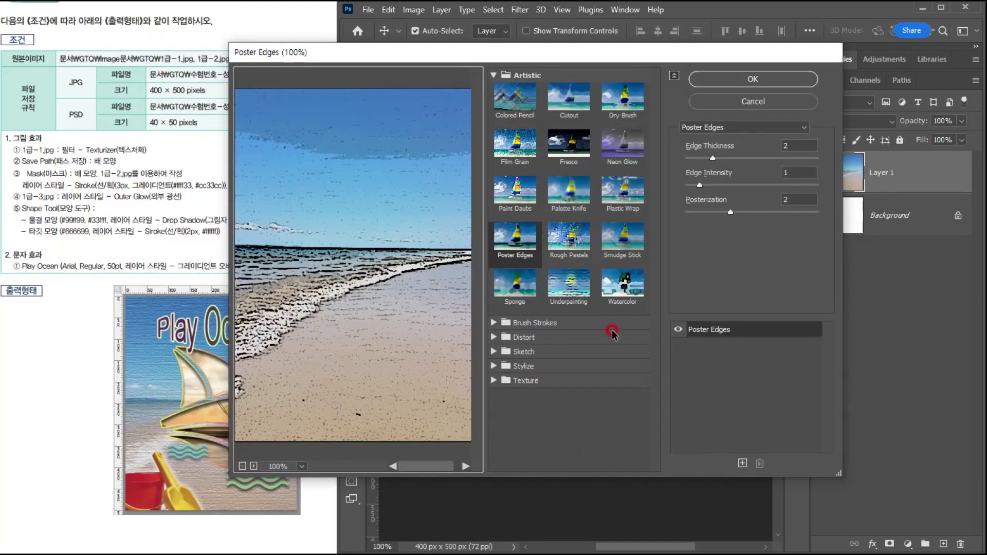
click(527, 381)
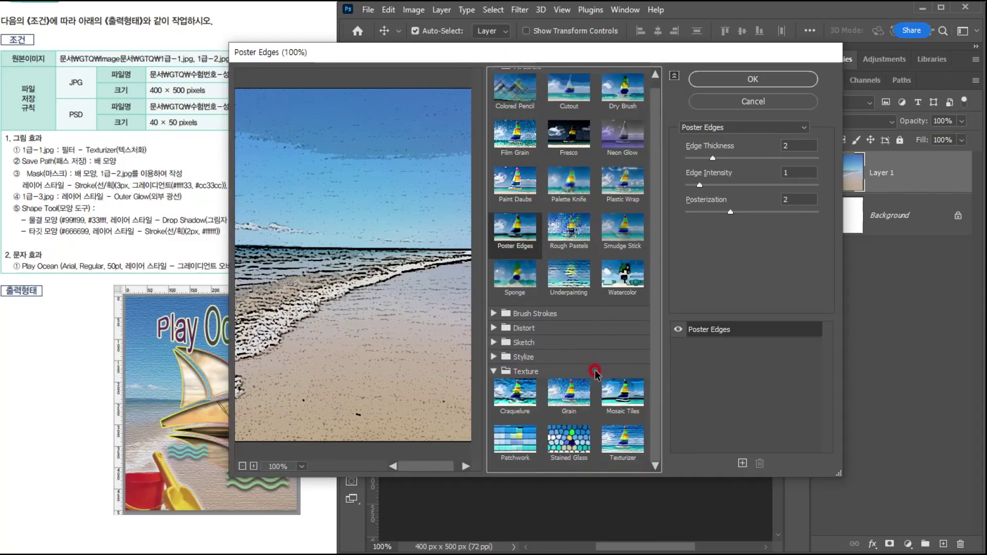
click(624, 443)
click(625, 445)
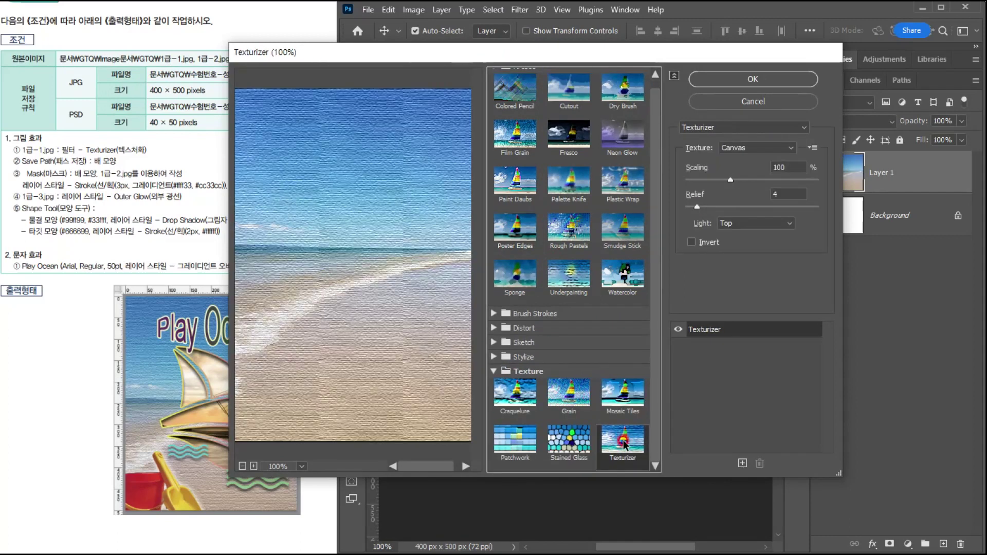
click(725, 78)
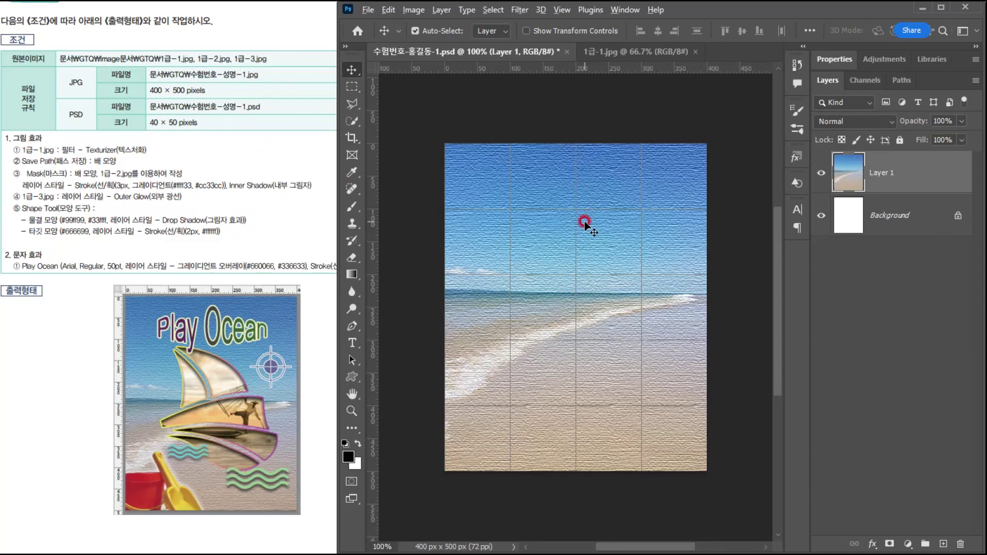
Hide the textured beach layer so that only the white background shows
scroll(586, 221, up, 1)
drag(499, 183, 494, 174)
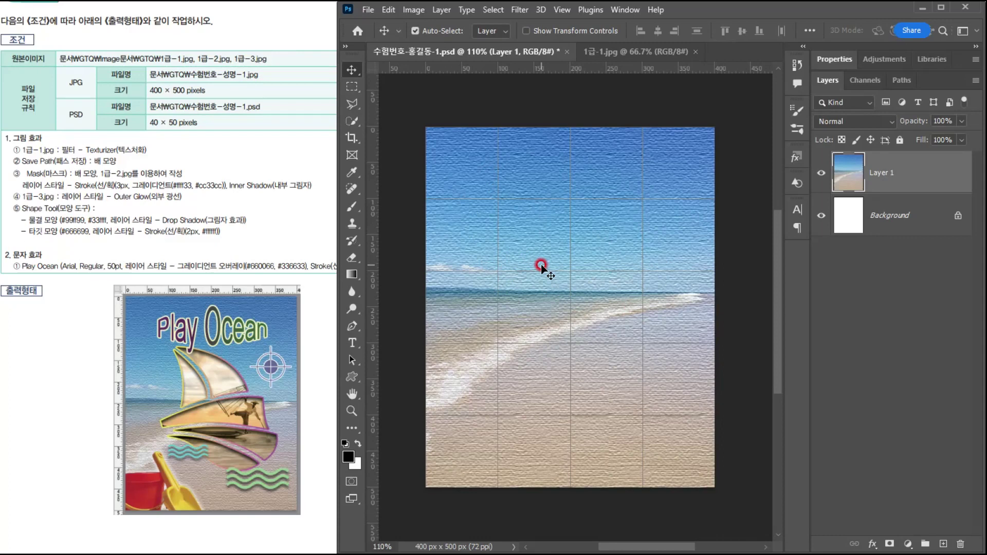
click(821, 173)
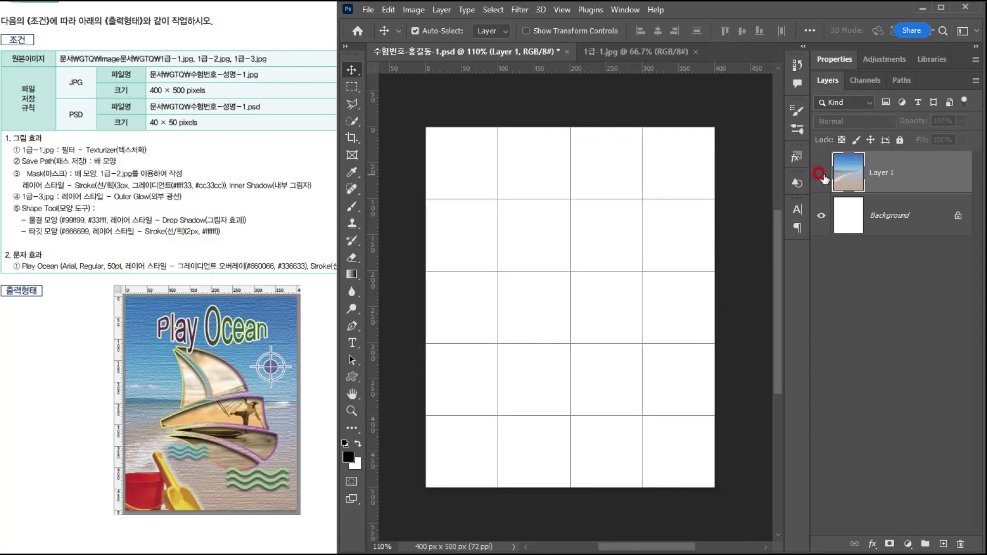
Frame the boat area with horizontal guides at about 100 and 410 px and vertical guides at about 75 and 360 px, hiding the grid
scroll(584, 325, up, 1)
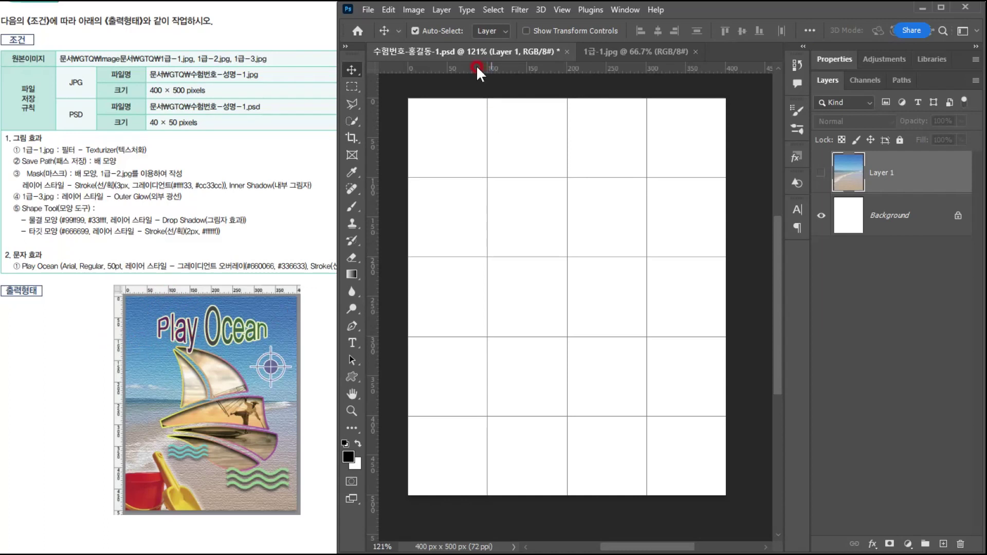
drag(476, 66, 463, 179)
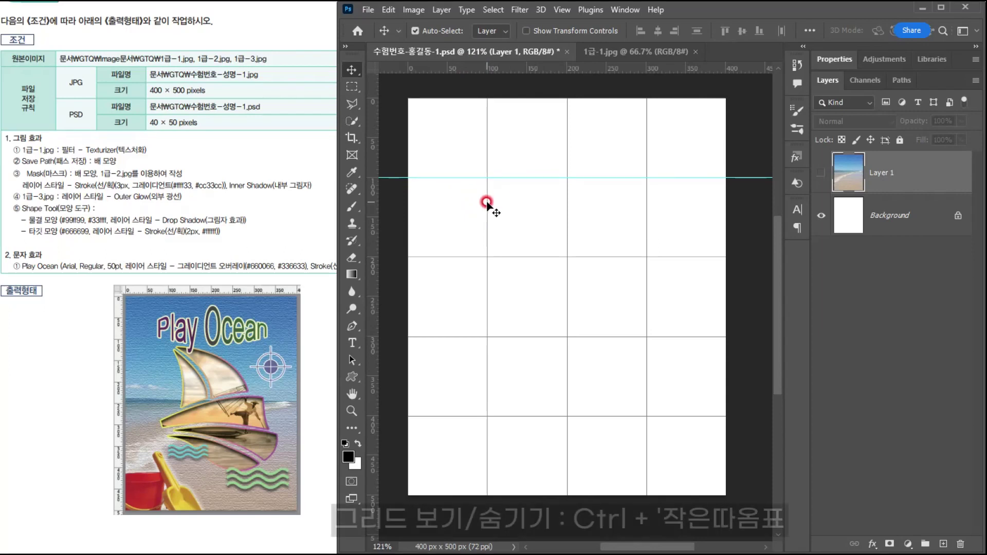
key(ctrl+apostrophe)
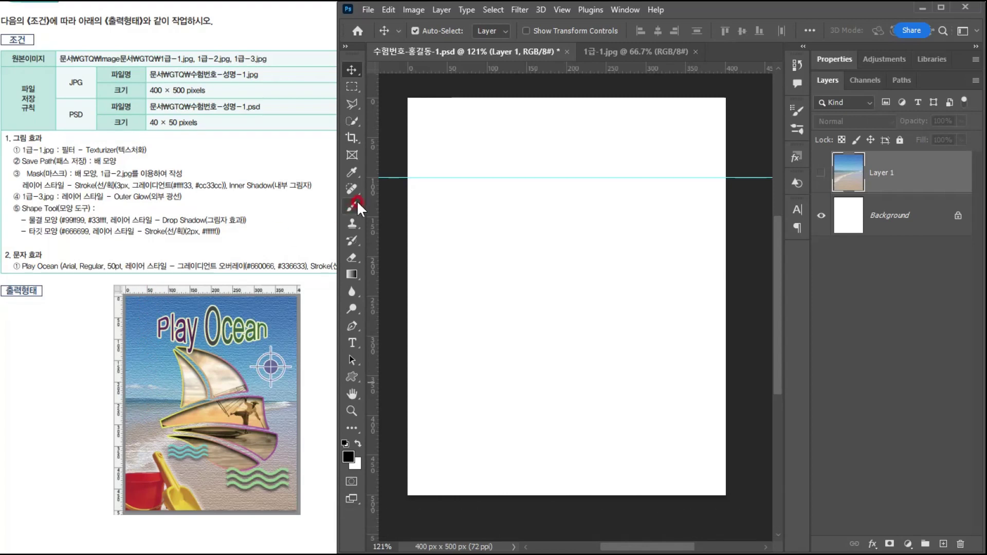
drag(373, 211, 468, 252)
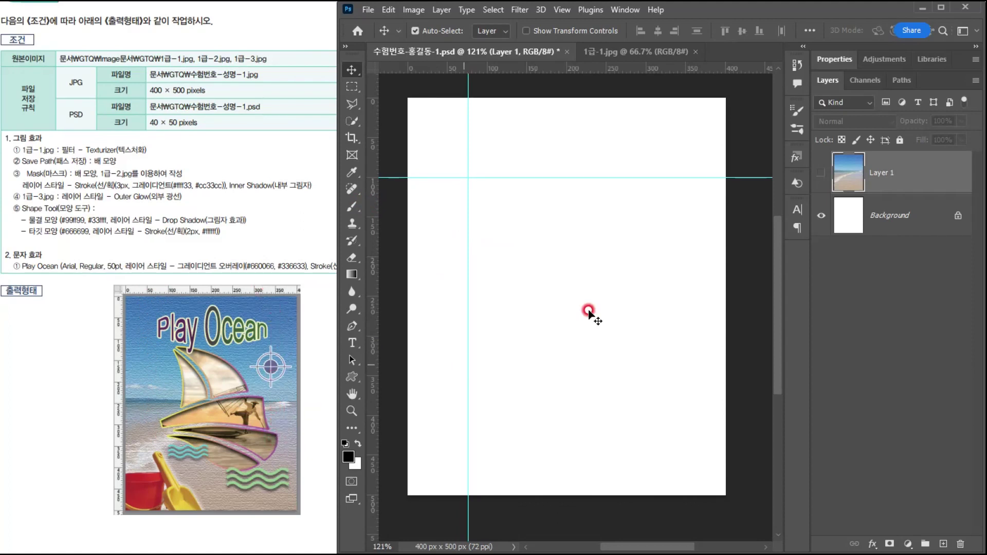
drag(375, 263, 694, 335)
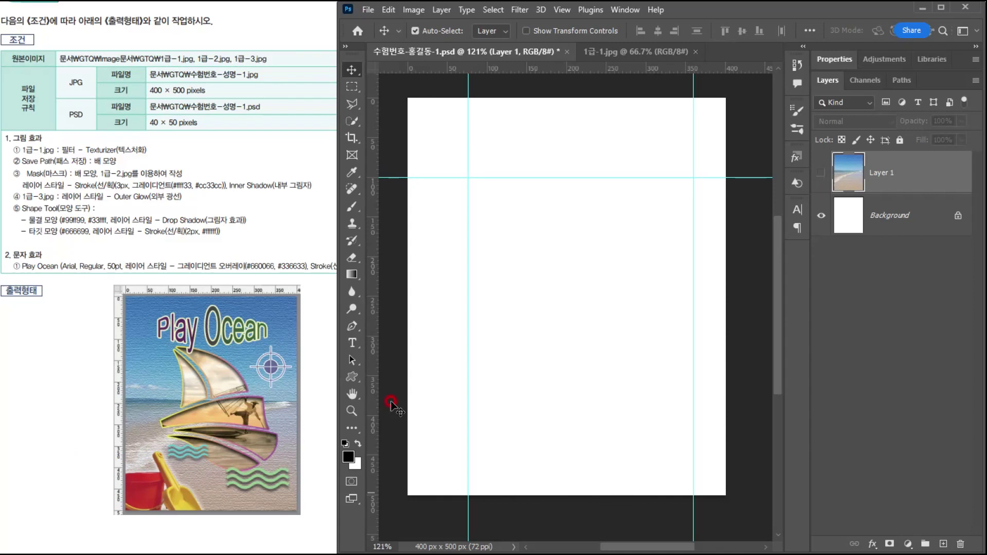
drag(511, 64, 486, 424)
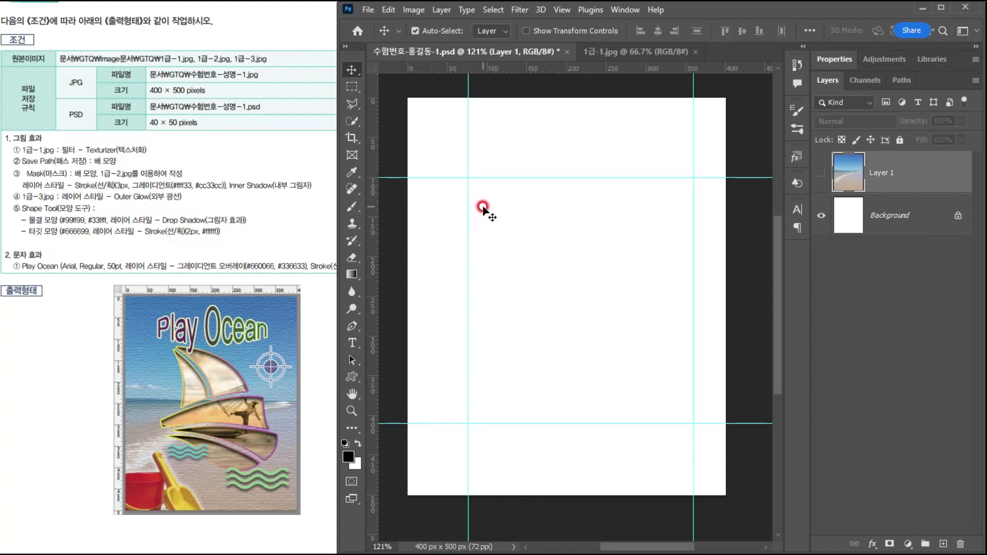
Set up the Pen tool to draw in Path mode with Combine Shapes as the path operation
click(352, 329)
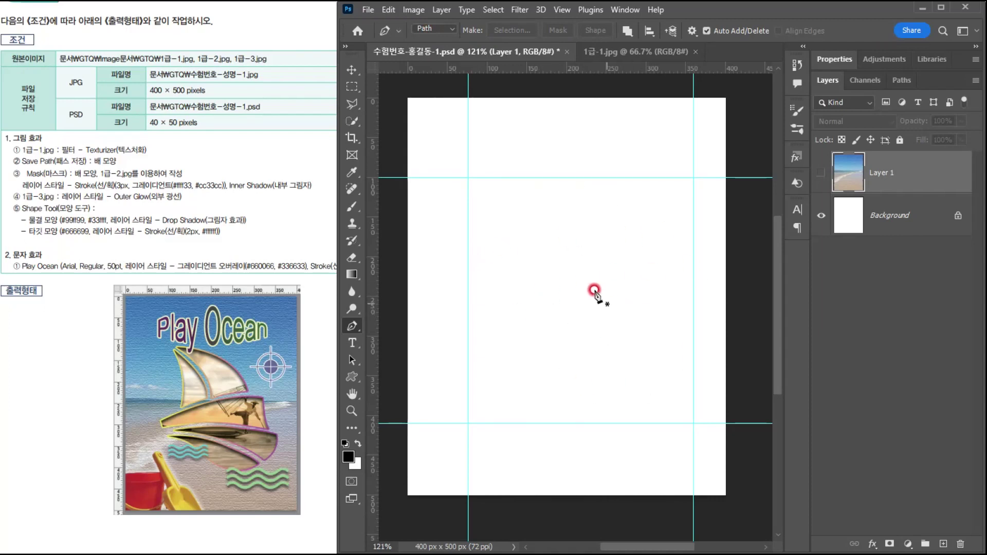
click(430, 29)
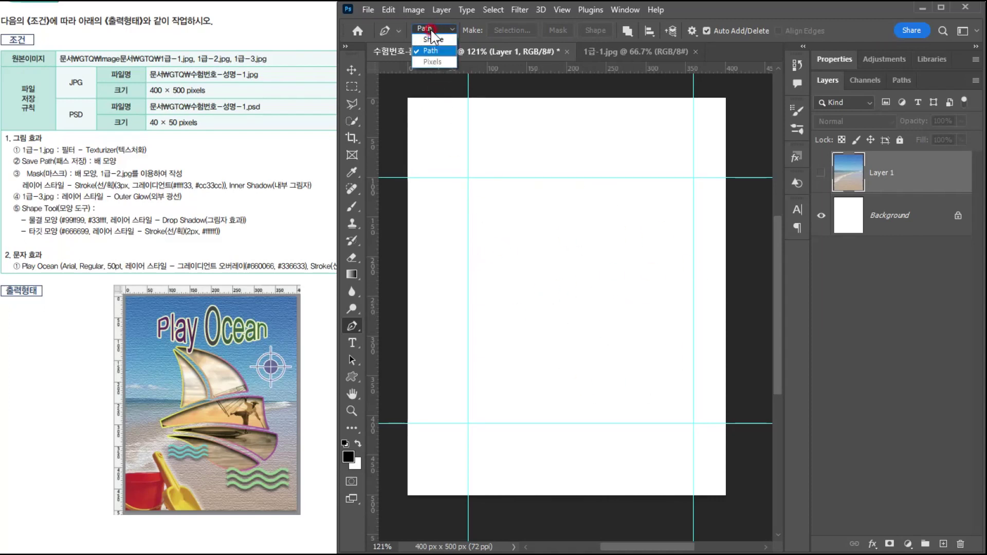
click(428, 40)
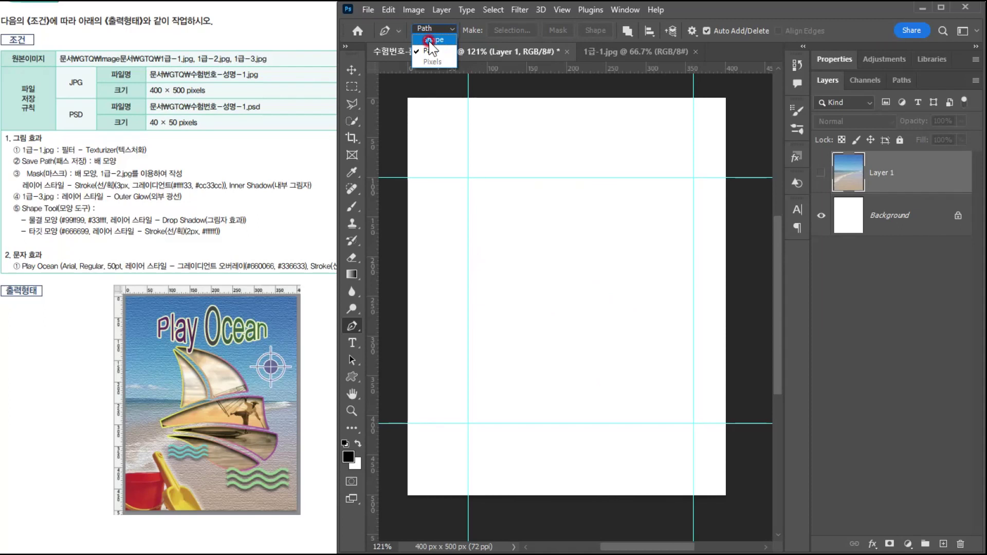
drag(429, 43, 430, 52)
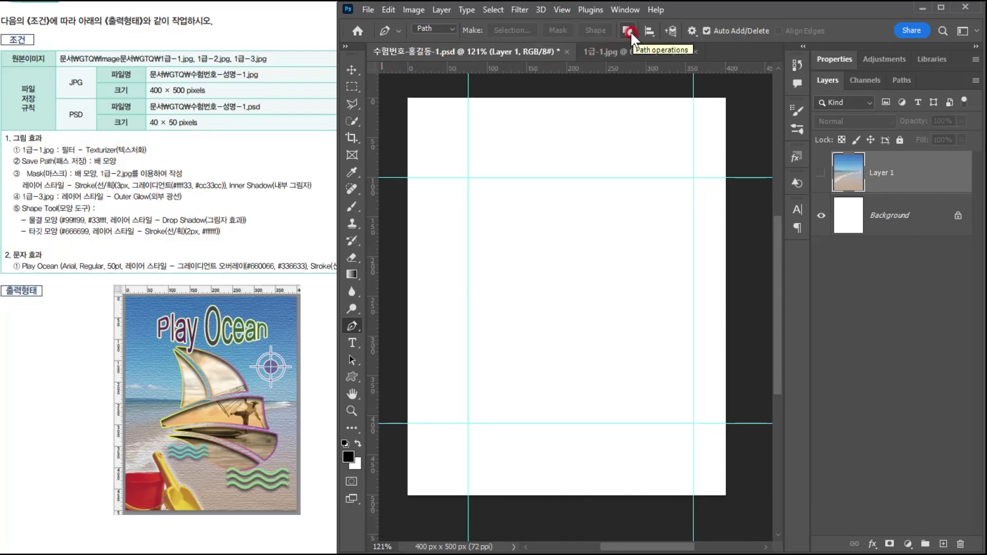
click(631, 32)
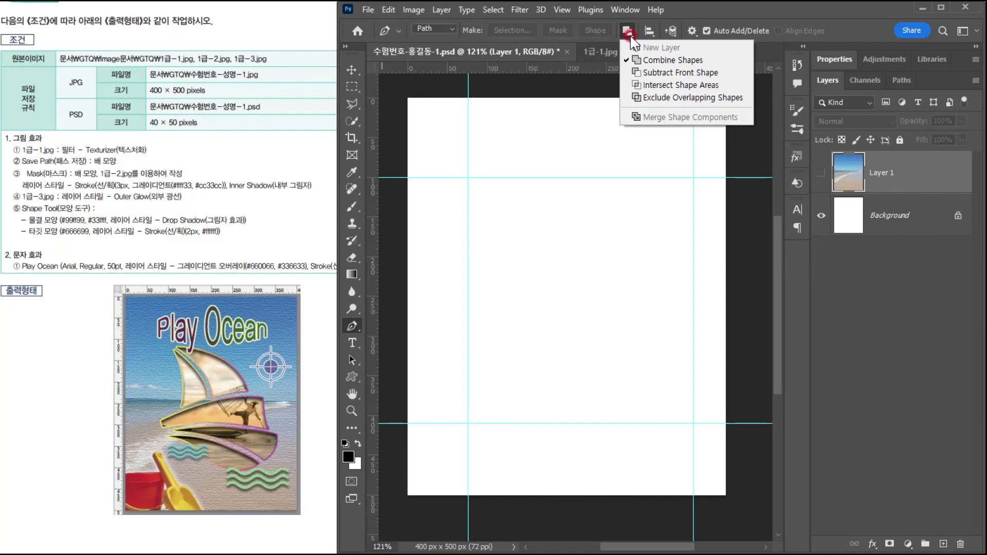
click(638, 97)
click(647, 62)
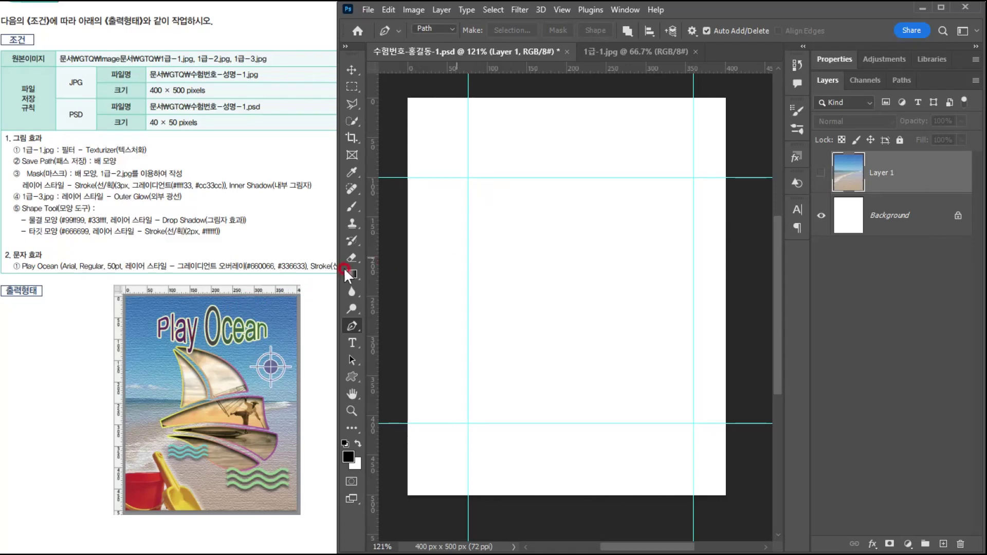
Draw the boat's larger right sail as a closed curved path with three corner points, starting on the 100 px guide, about 175 px wide
click(489, 178)
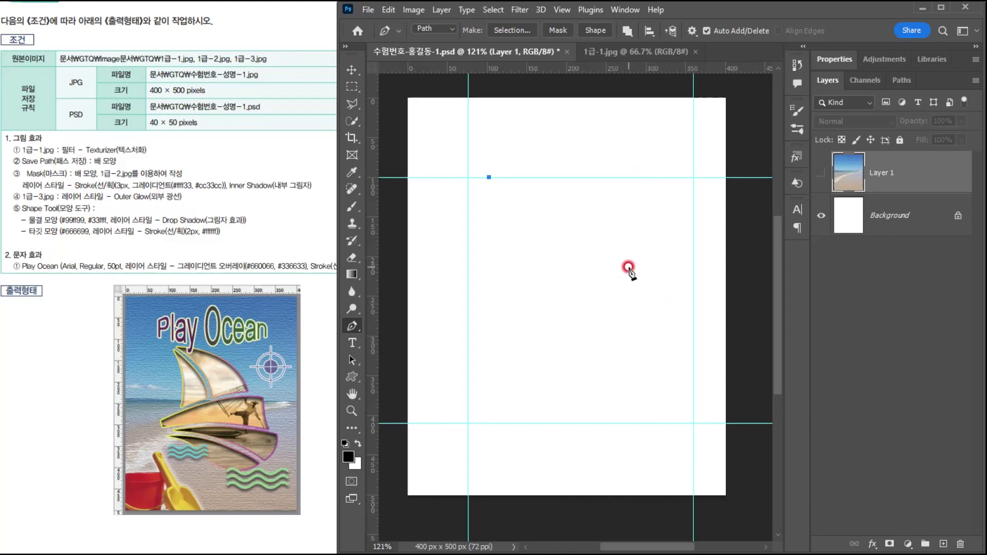
drag(628, 267, 637, 342)
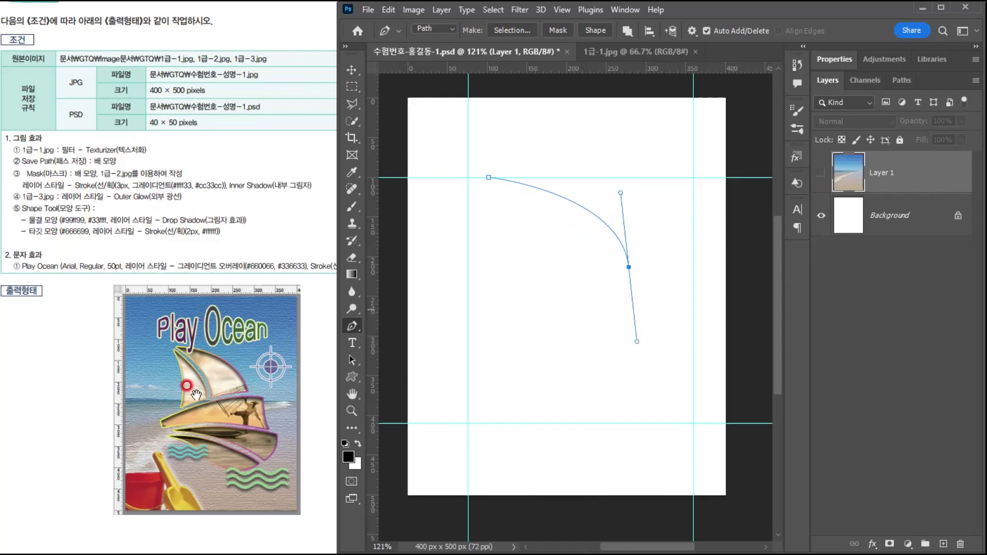
click(293, 369)
drag(552, 282, 539, 299)
key(ctrl+z)
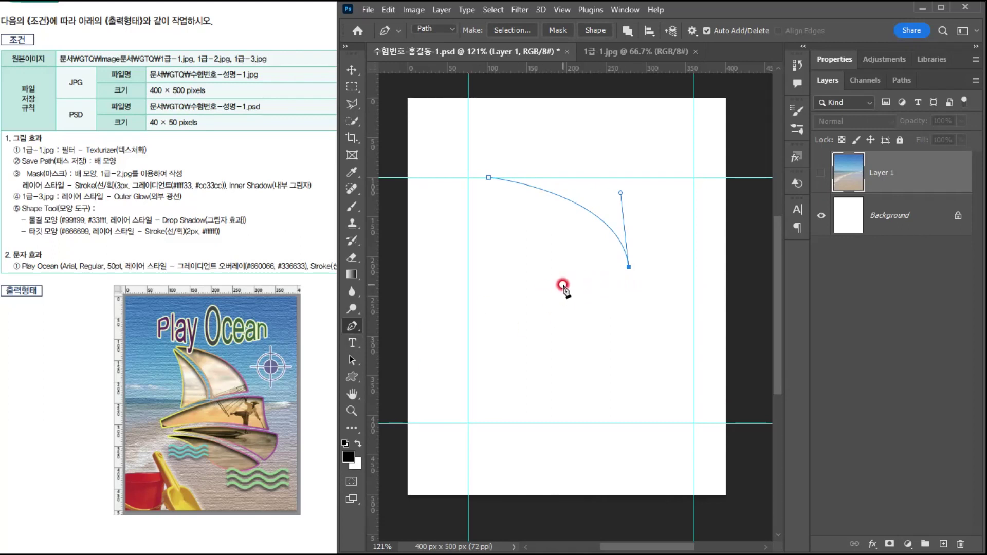
drag(569, 282, 550, 297)
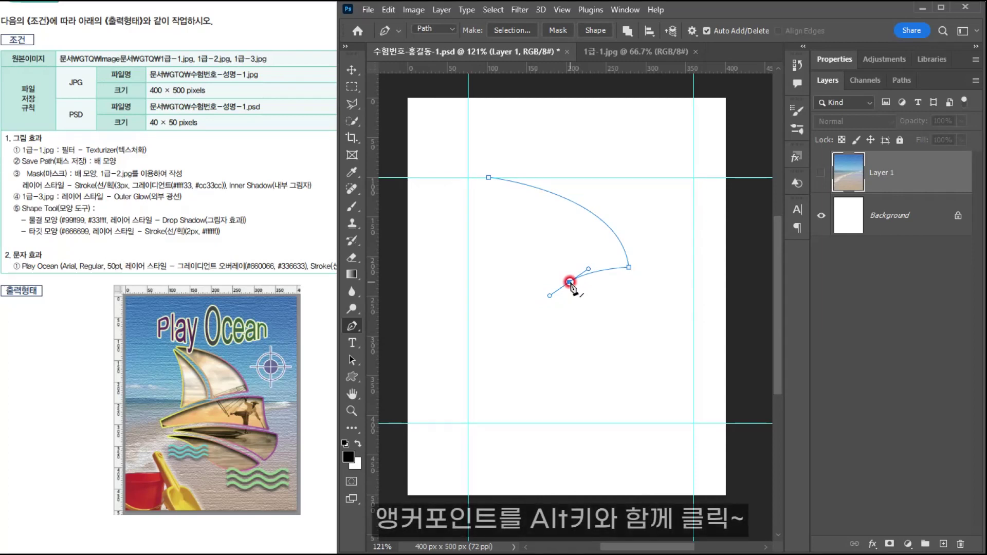
alt+click(569, 283)
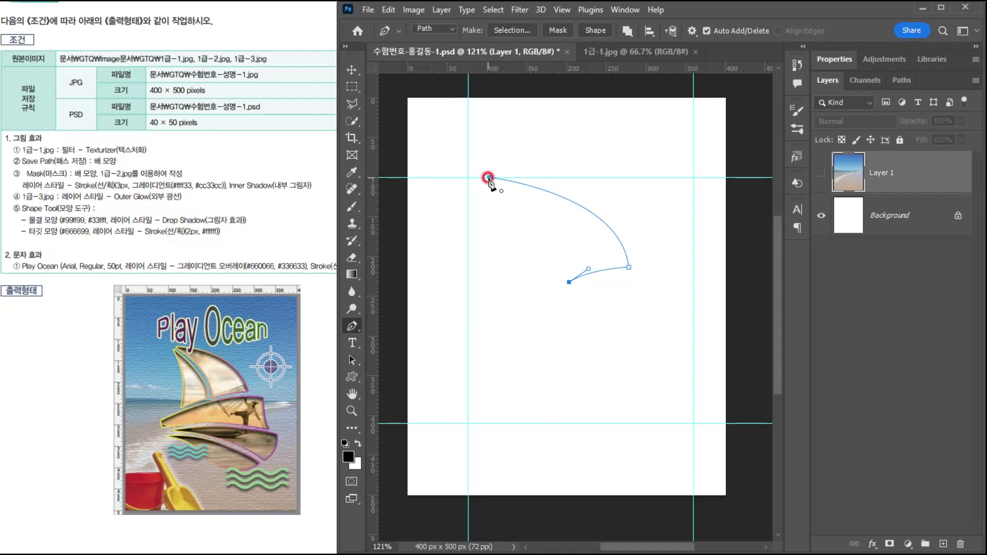
drag(489, 177, 399, 128)
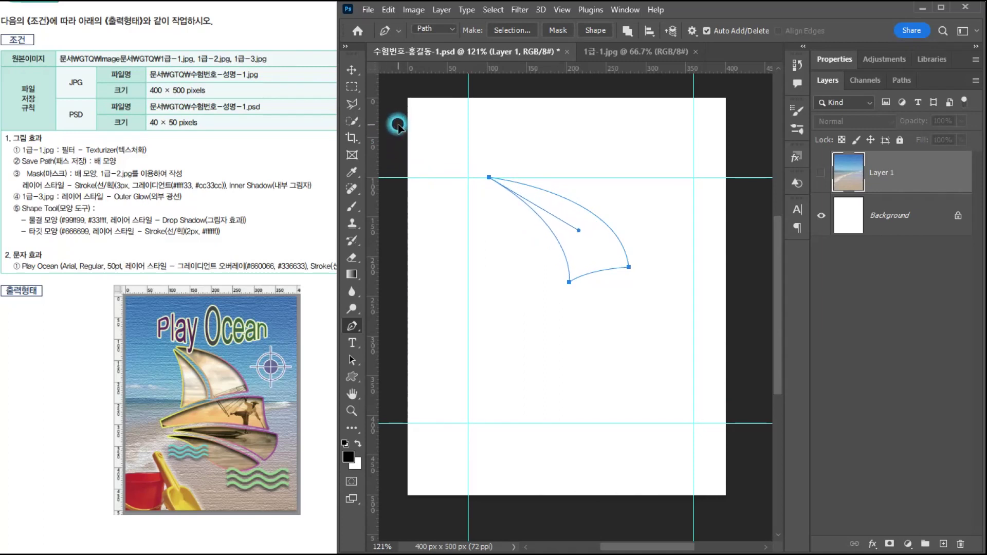
mouse_move(403, 129)
mouse_down()
mouse_move(418, 143)
mouse_move(414, 131)
mouse_move(408, 138)
mouse_up()
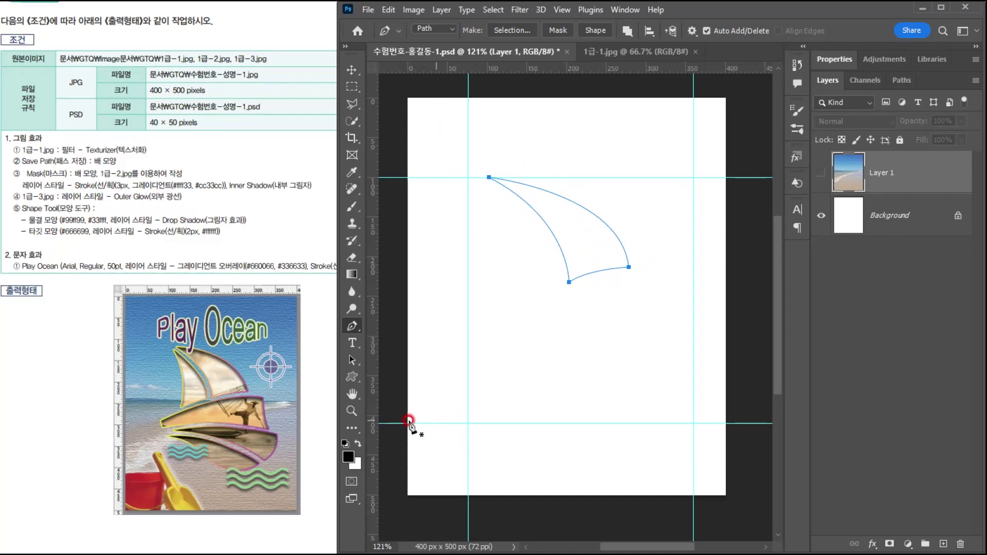
Move the whole sail path slightly to the right with the Path Selection tool
click(354, 359)
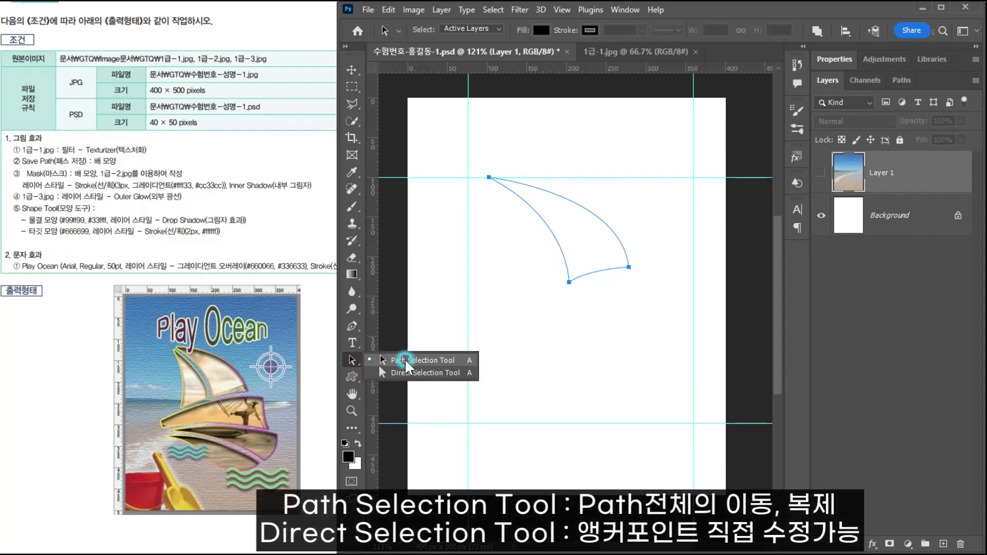
click(369, 359)
drag(351, 360, 389, 361)
click(390, 361)
mouse_move(594, 265)
mouse_down()
mouse_move(600, 294)
mouse_move(591, 263)
mouse_up()
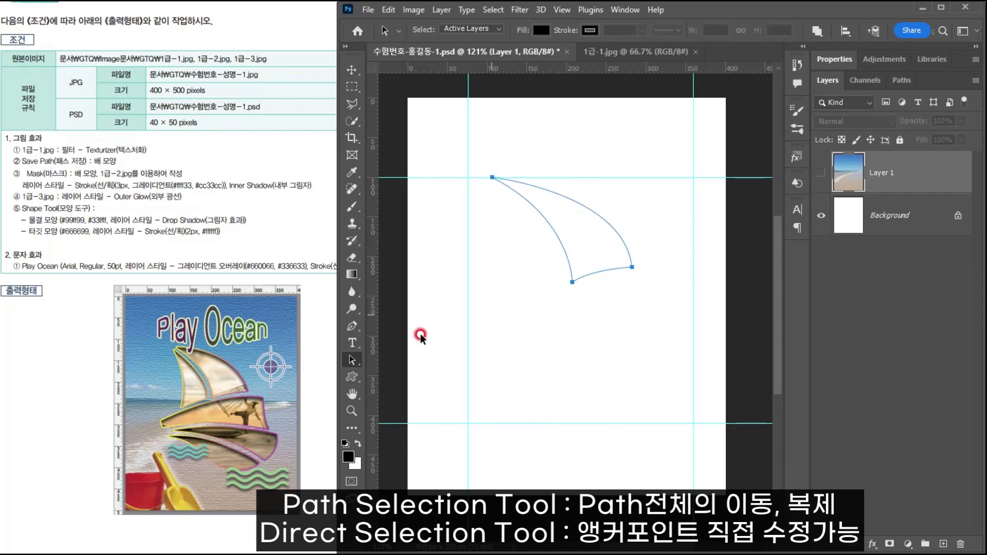
Adjust the larger sail's lower-right anchor point slightly outward and its direction handle slightly inward with the Direct Selection tool
drag(353, 358, 403, 373)
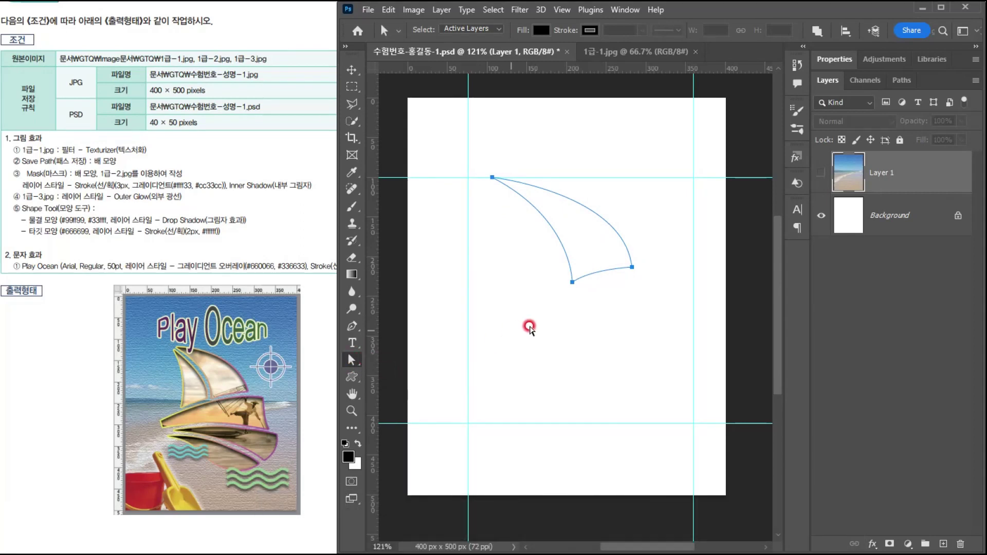
drag(631, 266, 636, 266)
mouse_move(628, 188)
mouse_down()
mouse_move(632, 158)
mouse_move(646, 191)
mouse_move(636, 178)
mouse_move(626, 195)
mouse_move(625, 186)
mouse_up()
click(595, 333)
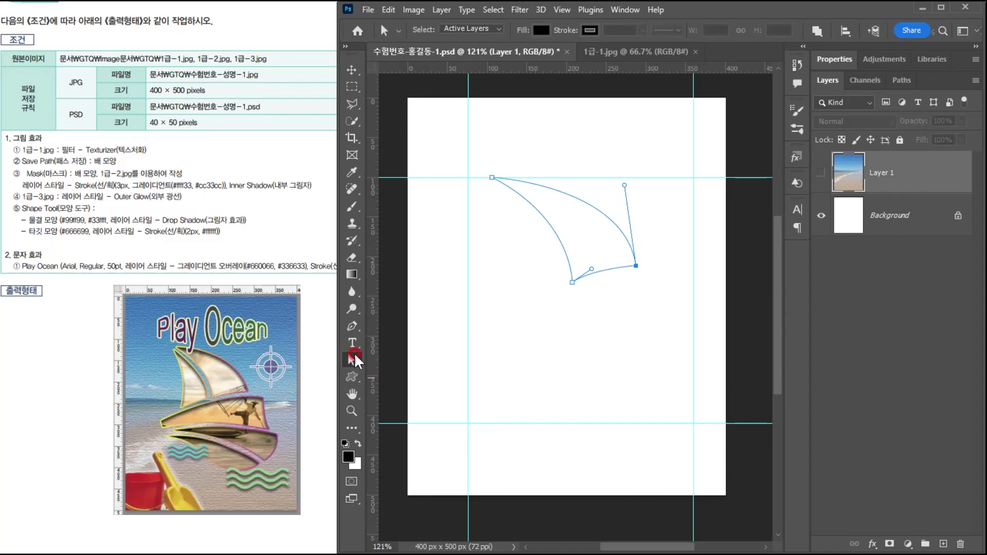
click(575, 228)
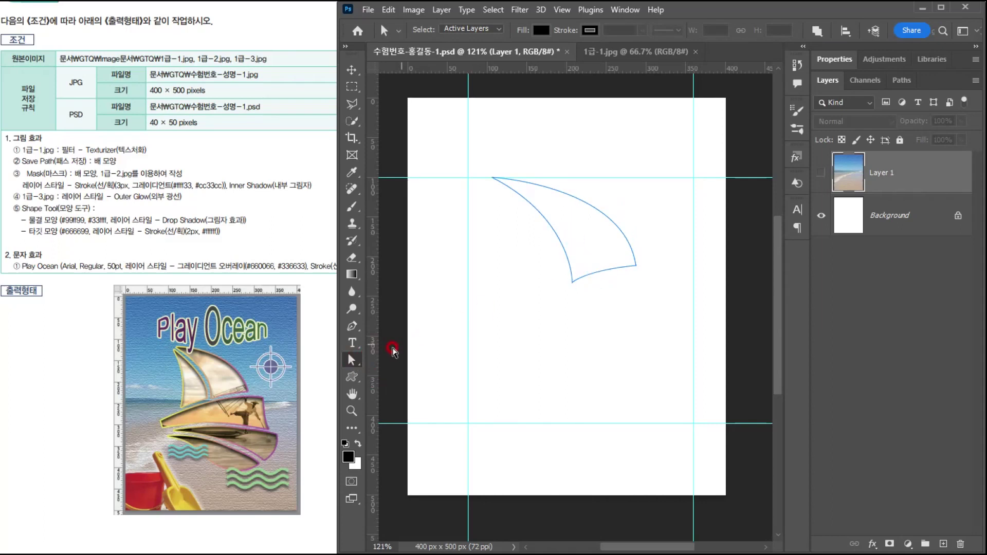
Duplicate the larger sail's path with the Path Selection tool, placing the copy below and to the left of the original
right_click(353, 363)
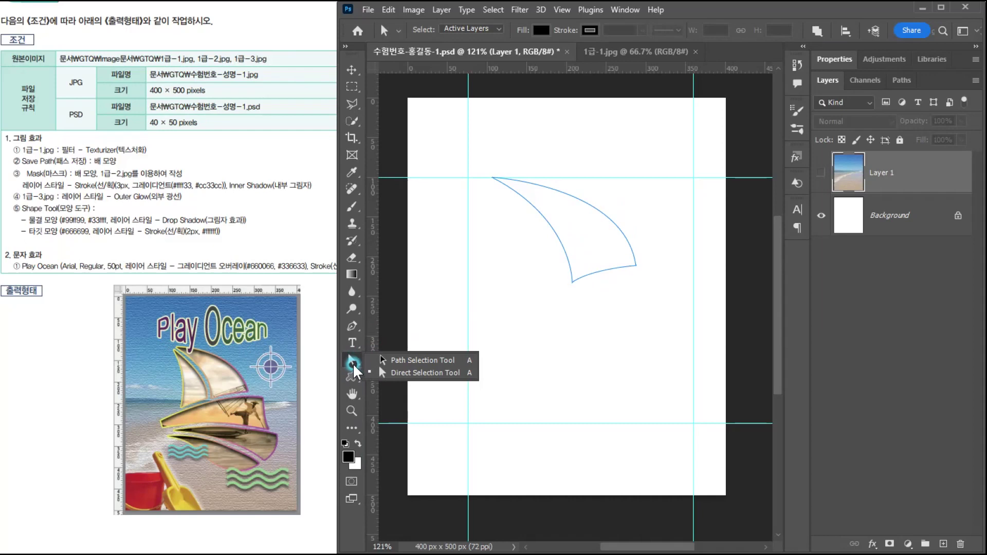
click(396, 359)
click(590, 353)
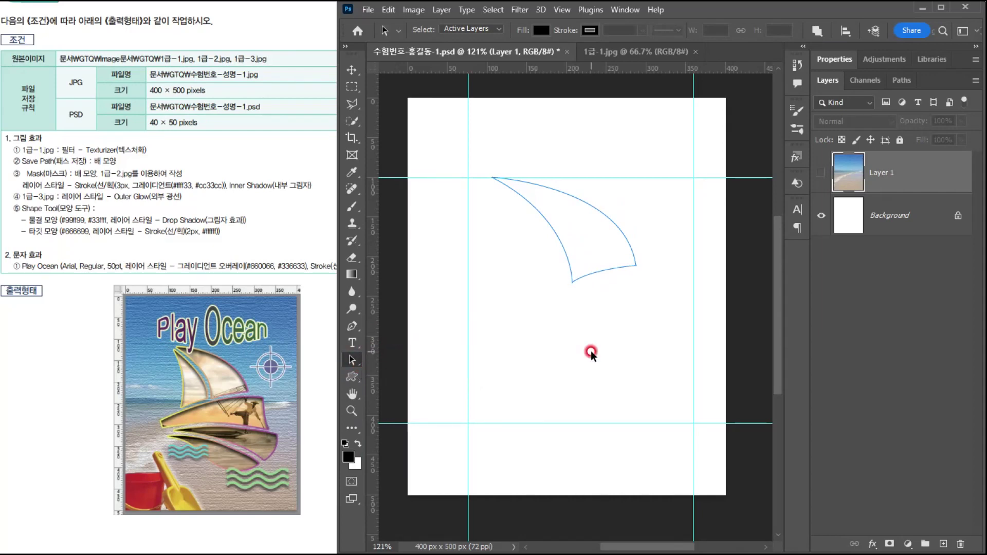
click(577, 228)
click(578, 226)
drag(578, 230, 552, 322)
Scale the copied sail path to about 76%, rotate it clockwise, and fit its tip beside the larger sail's upper tip
key(ctrl+t)
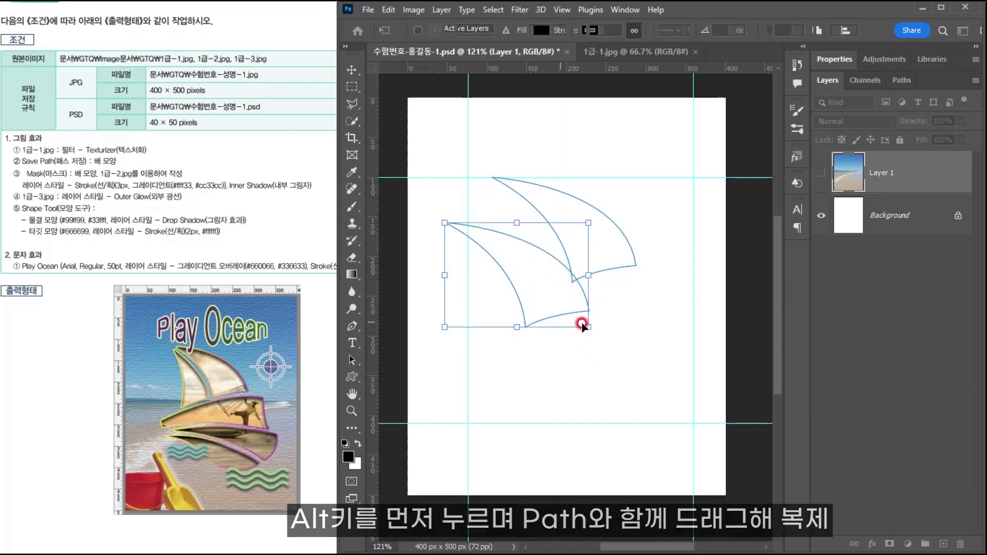
drag(600, 312, 529, 318)
drag(521, 265, 526, 256)
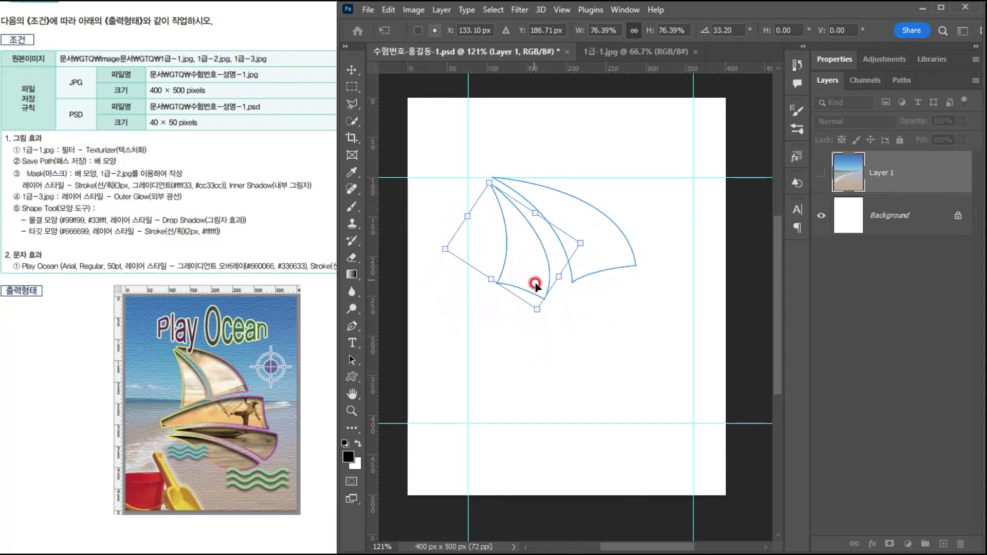
drag(536, 311, 545, 308)
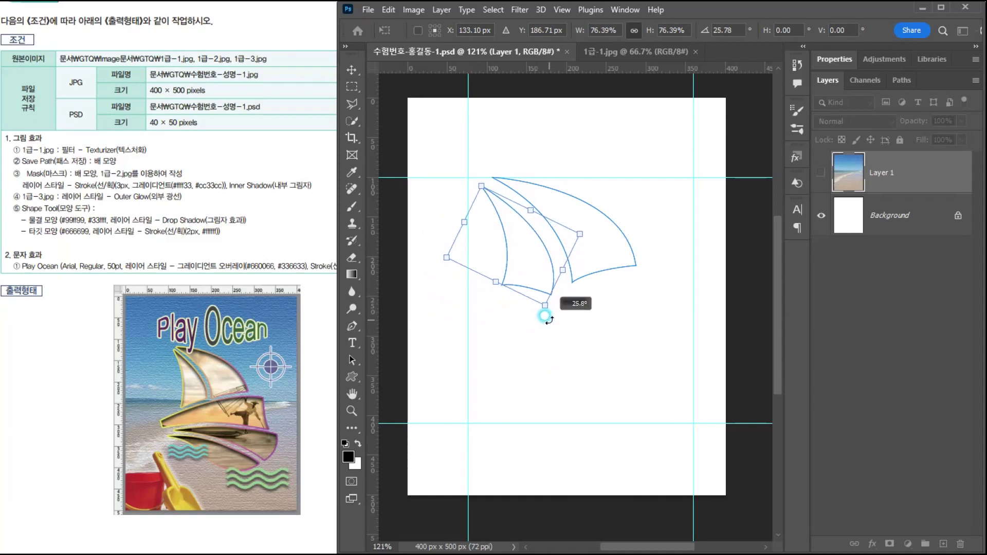
drag(525, 266, 530, 263)
drag(481, 168, 490, 167)
drag(537, 257, 537, 262)
key(Return)
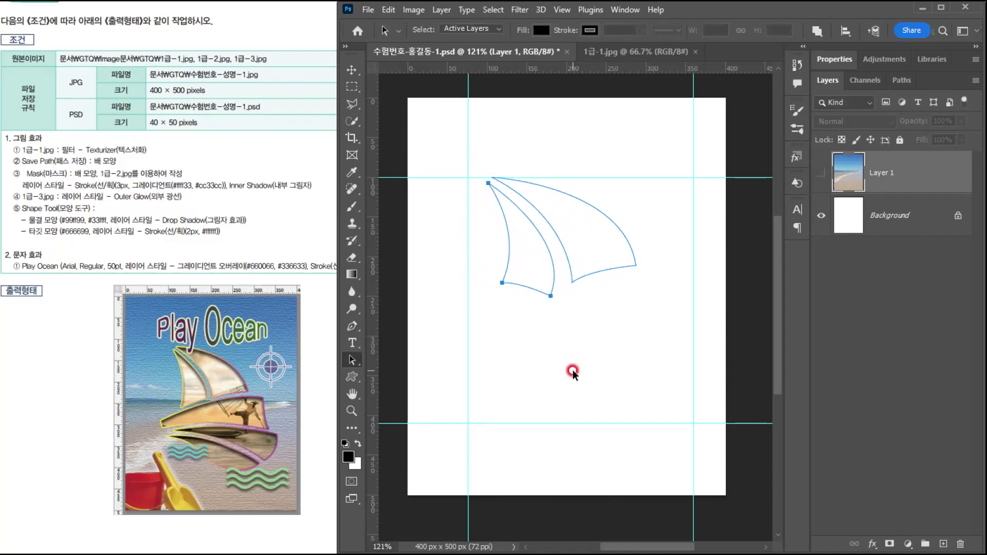
Reshape the small sail's lower-right corner with the Direct Selection tool so its right edge closely follows the larger sail's inner curve
right_click(352, 360)
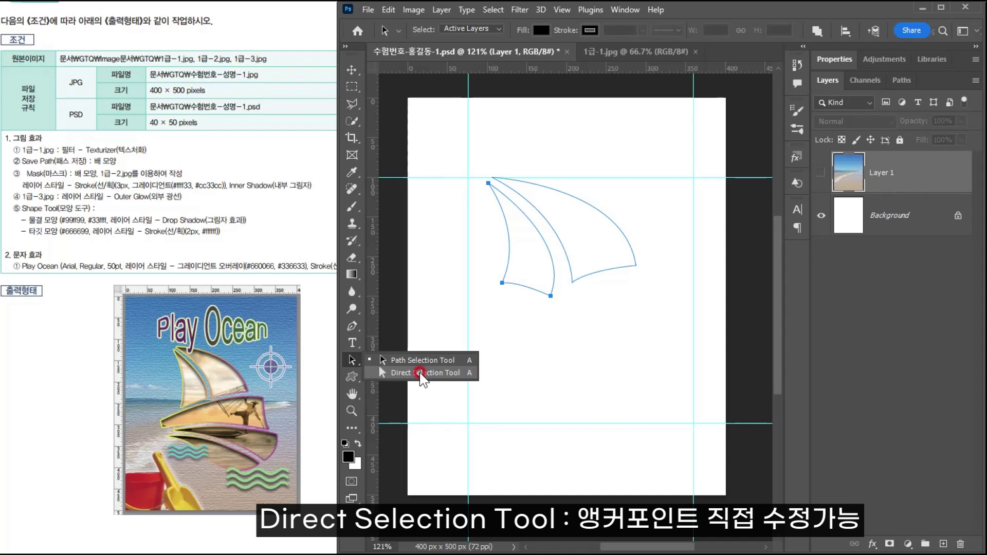
click(419, 372)
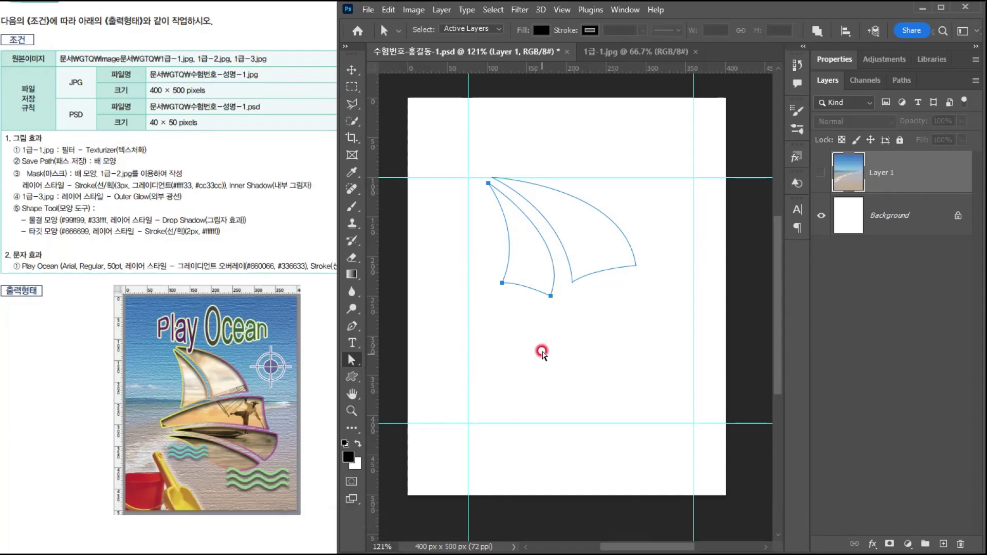
click(551, 297)
mouse_move(551, 297)
mouse_down()
mouse_move(558, 283)
mouse_move(562, 291)
mouse_up()
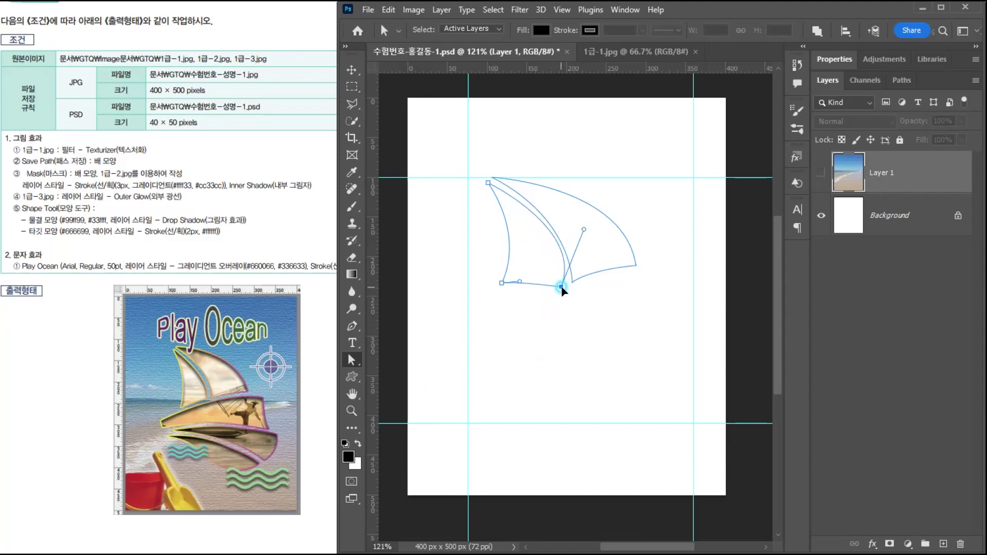
mouse_move(583, 229)
mouse_down()
mouse_move(569, 223)
mouse_move(565, 234)
mouse_up()
drag(560, 286, 565, 286)
click(553, 333)
click(443, 334)
click(186, 357)
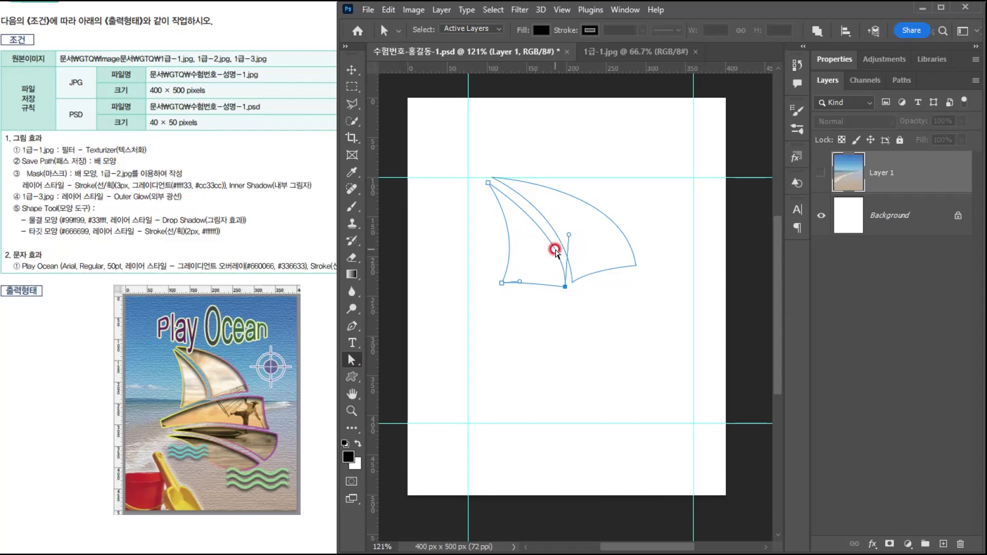
Move the small sail's lower-left anchor point down and to the right, and bend its bottom edge into a gentle upward curve
click(500, 282)
drag(500, 282, 520, 300)
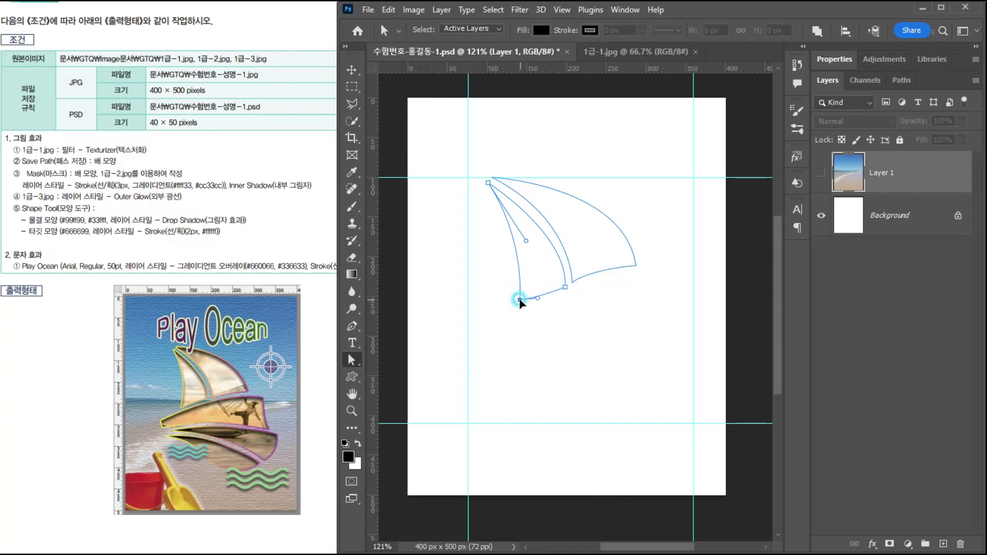
drag(537, 297, 564, 284)
click(545, 335)
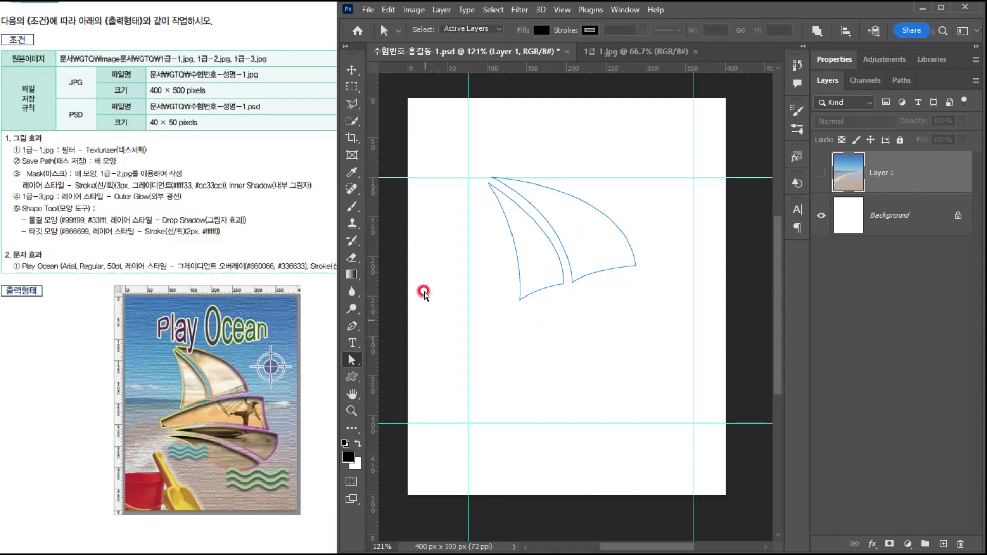
Draw the upper hull band beneath the sails with the Pen tool as a closed four-corner path about 250 px wide, starting on the 75 px guide
click(351, 327)
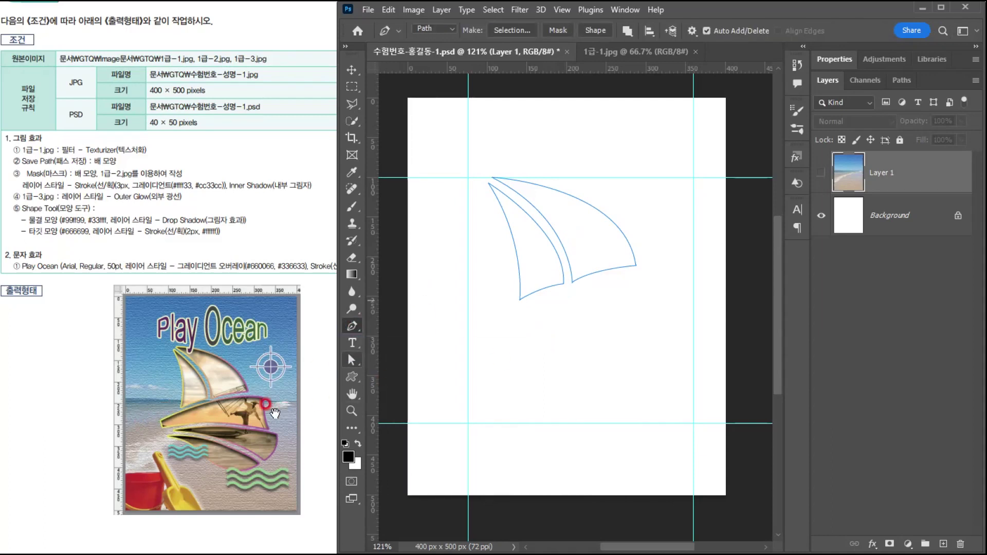
click(470, 324)
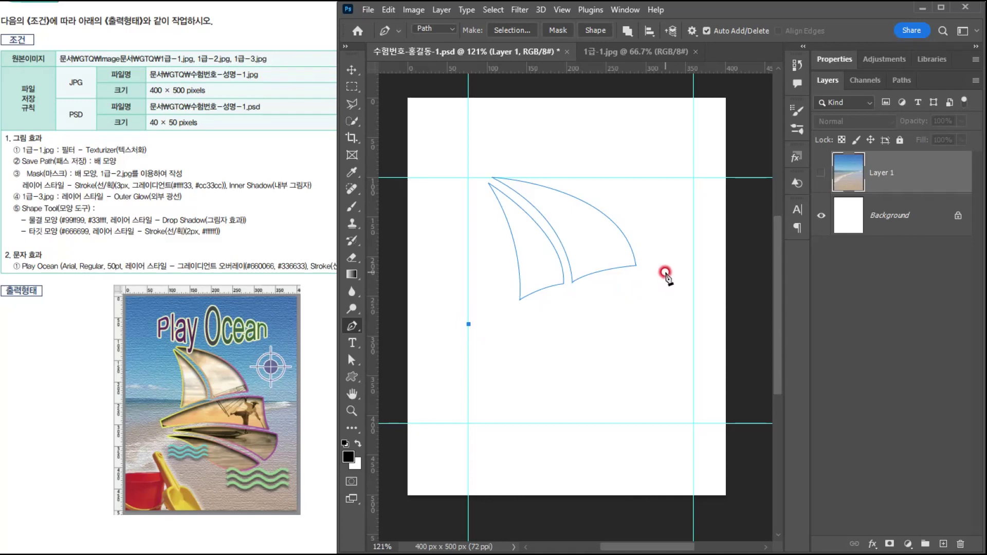
drag(665, 277, 724, 292)
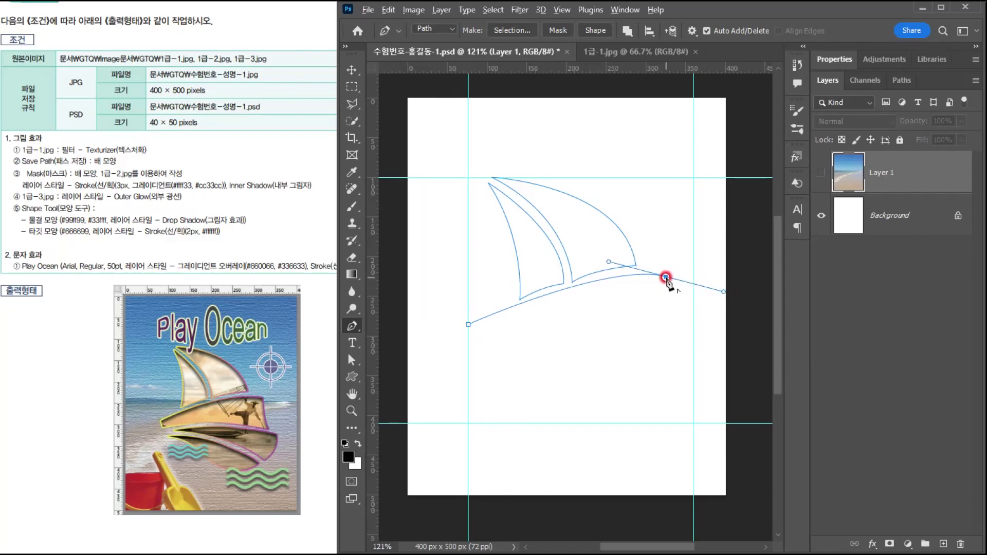
alt+click(666, 277)
click(667, 314)
click(666, 312)
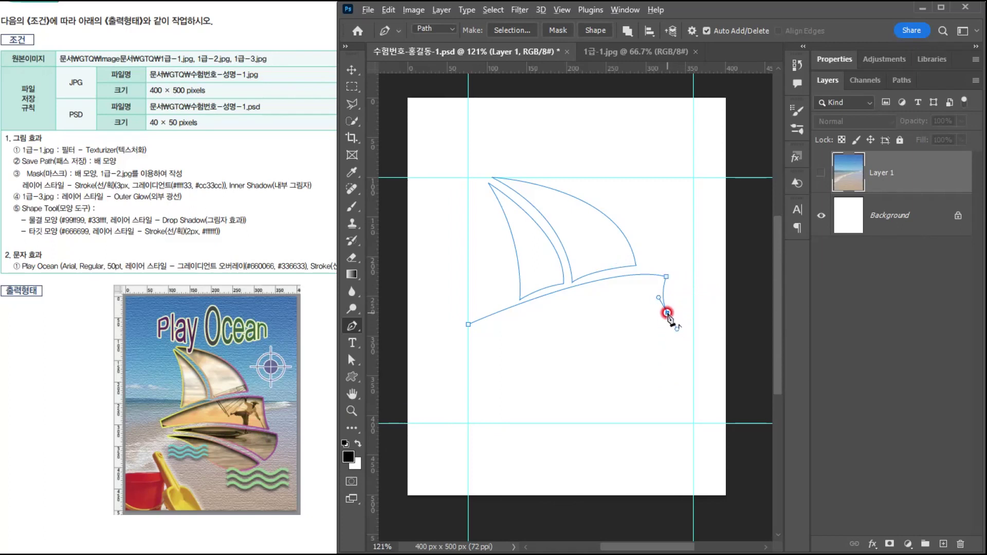
click(632, 382)
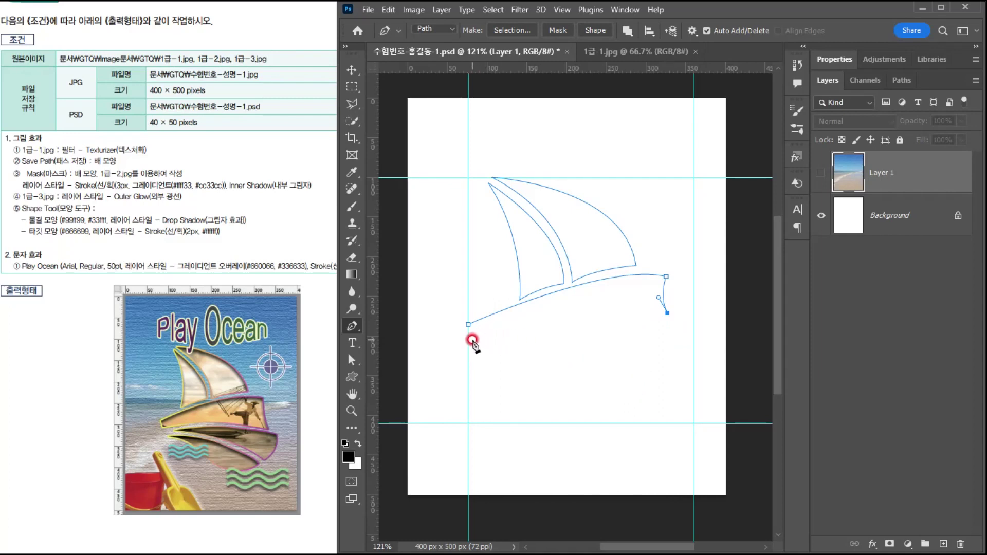
drag(472, 340, 405, 383)
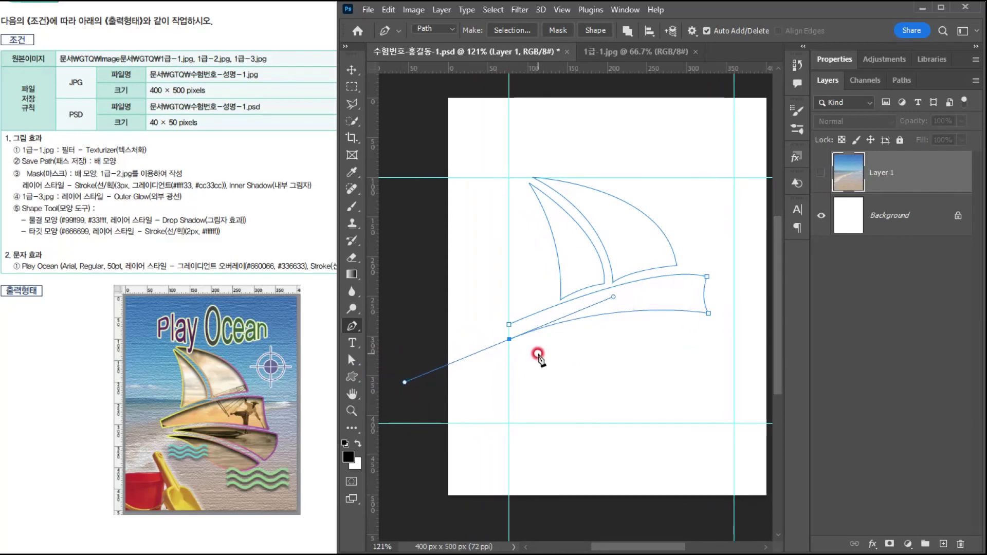
click(508, 339)
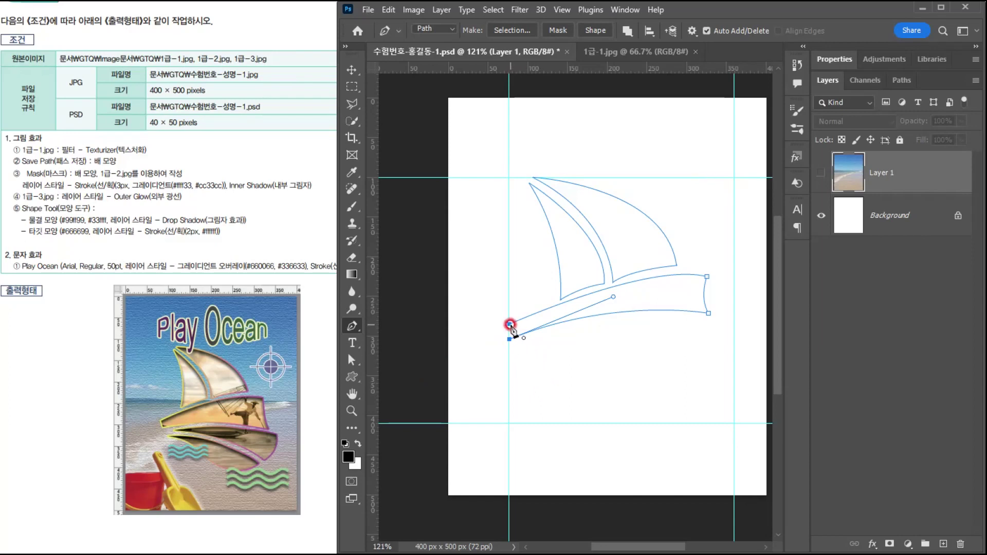
click(510, 325)
scroll(599, 348, down, 1)
drag(646, 343, 587, 349)
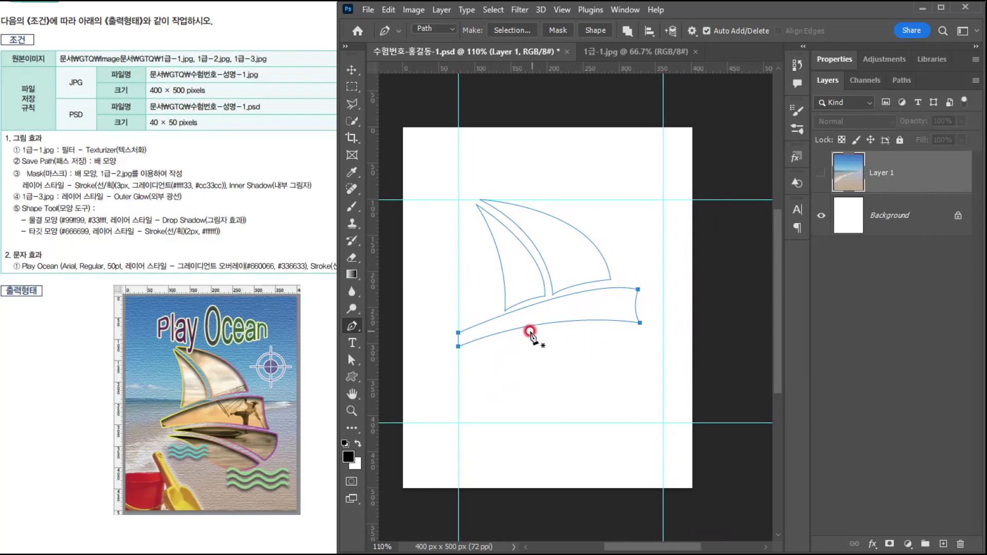
Lower the upper hull band's bottom-right corner and adjust its left end slightly with the Direct Selection tool
drag(353, 370, 397, 373)
click(639, 324)
drag(639, 323, 641, 338)
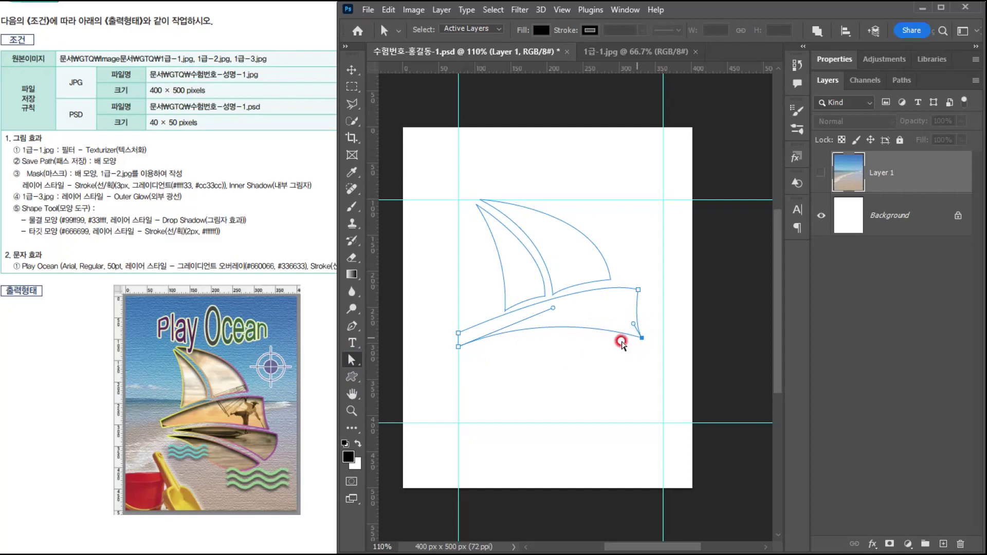
mouse_move(460, 350)
mouse_down()
mouse_move(464, 330)
mouse_move(460, 350)
mouse_up()
click(587, 401)
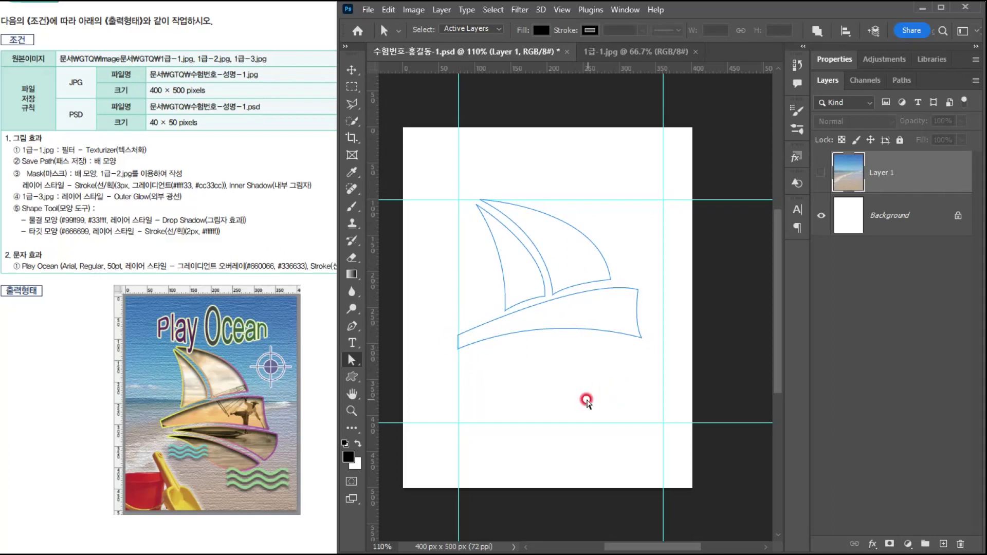
Draw the second hull section with the Pen tool as a closed three-corner curved path about 260 px wide, reaching the 360 px guide
click(350, 319)
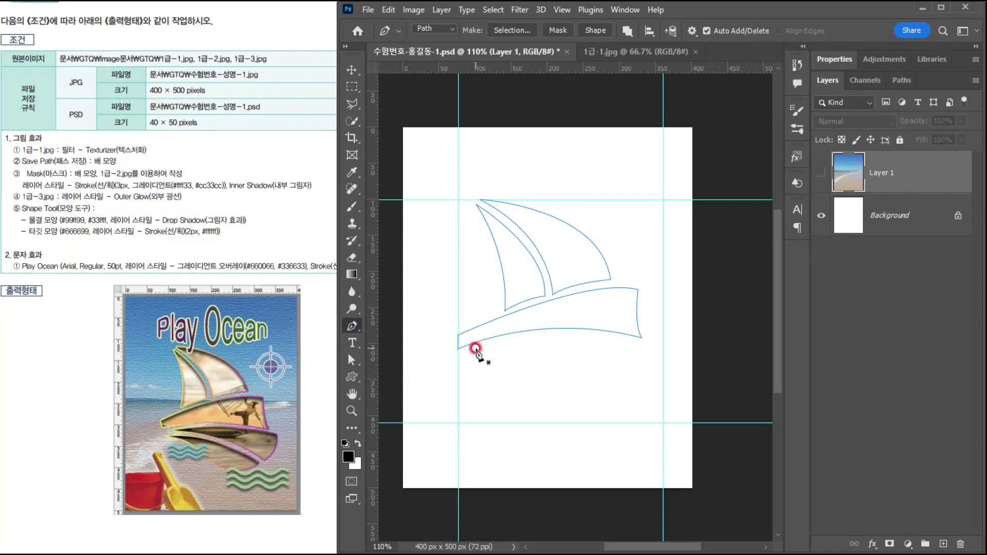
click(475, 350)
drag(662, 358, 726, 402)
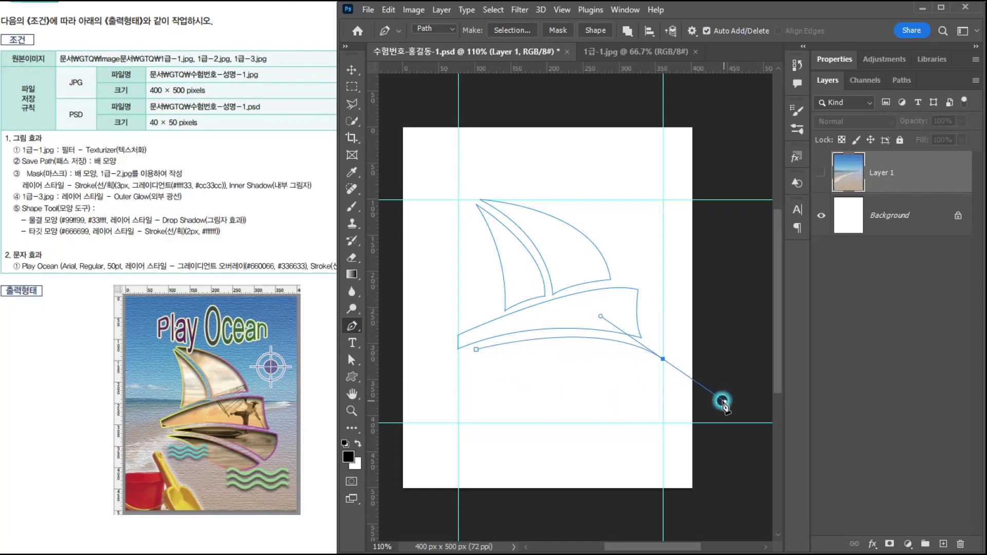
click(663, 359)
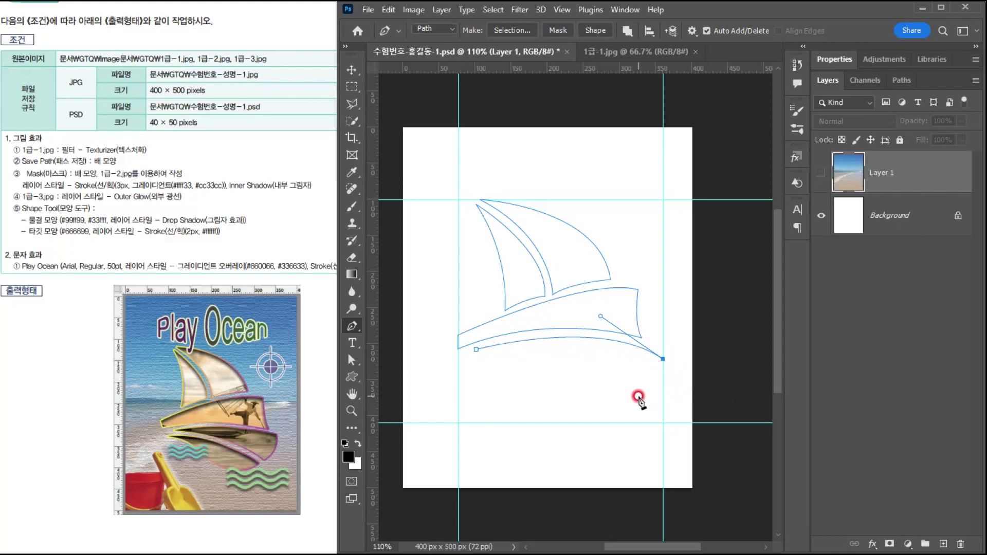
drag(639, 397, 614, 408)
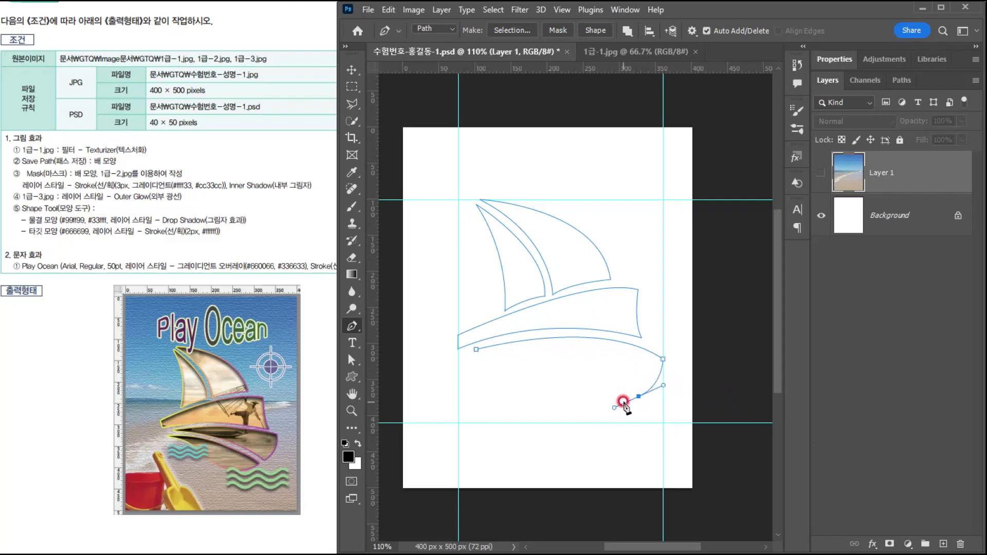
alt+click(638, 396)
drag(475, 349, 410, 357)
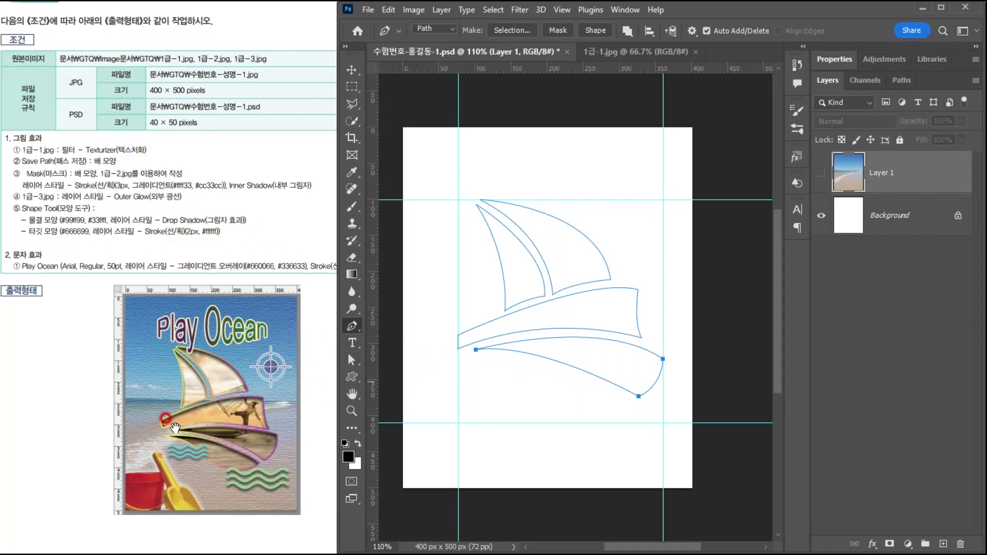
Draw the lowest hull section with the Pen tool as a closed curved path about 220 px wide, parallel to the second section's lower edge
click(463, 358)
drag(623, 401, 706, 450)
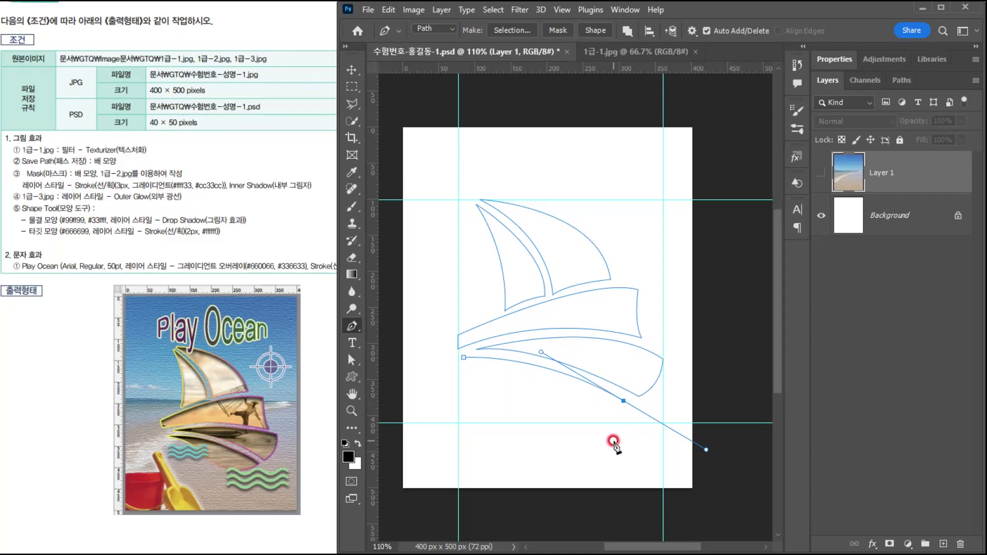
click(622, 400)
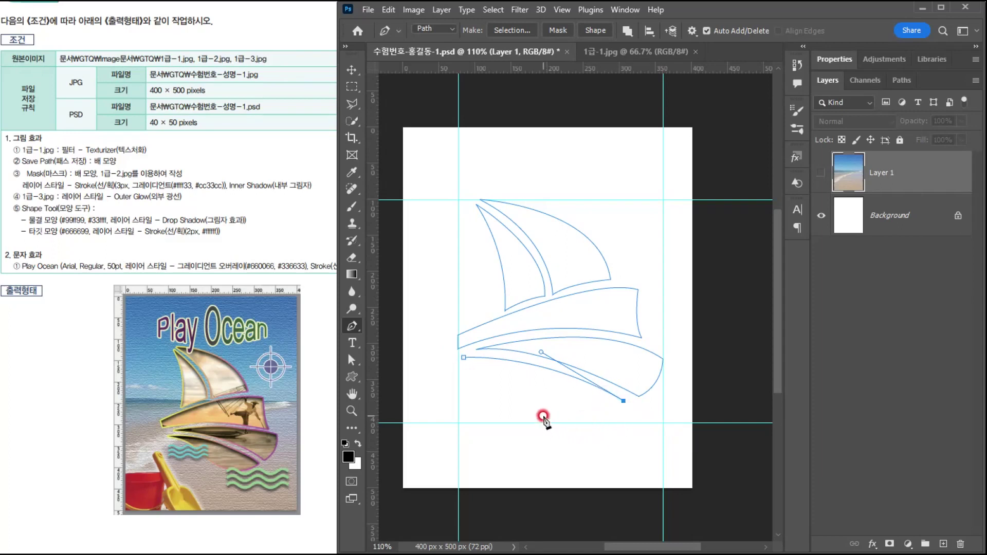
click(544, 415)
drag(520, 407, 493, 397)
drag(466, 358, 401, 329)
Refine the lowest hull section's underside with the Direct Selection tool, moving its bottom anchor about 19 px right and adjusting the left end's handle
click(350, 359)
click(411, 375)
click(543, 416)
drag(544, 416, 557, 417)
drag(505, 398, 532, 384)
drag(159, 127, 178, 244)
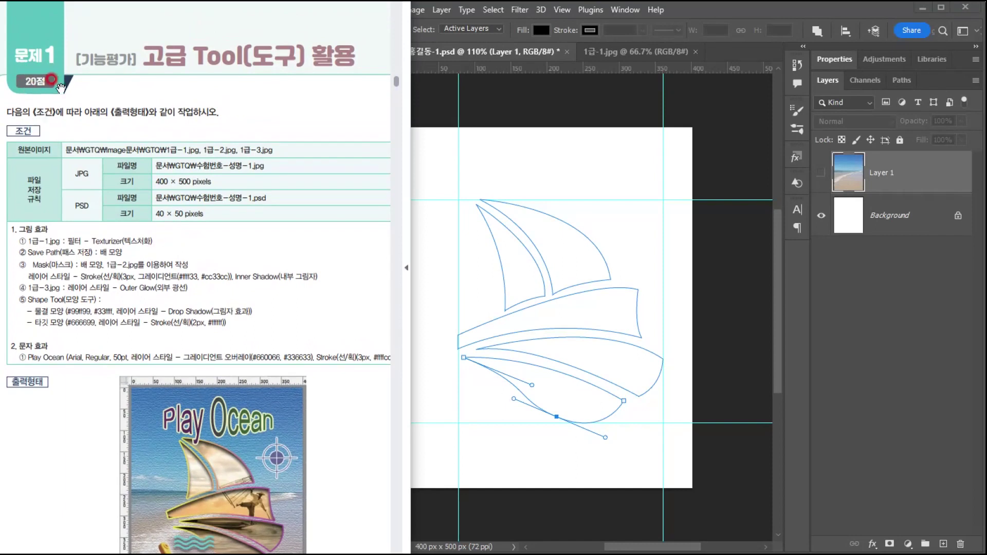
drag(259, 413, 250, 363)
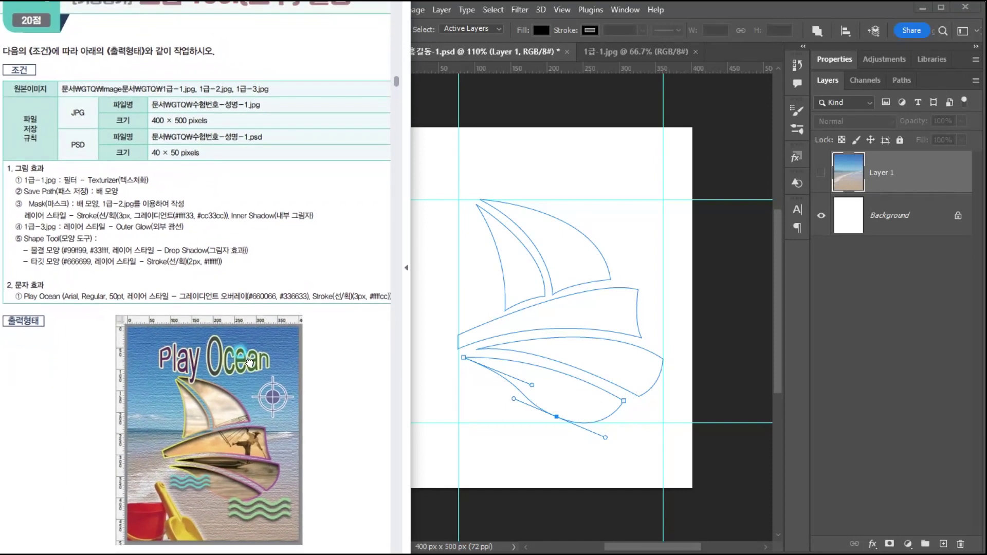
click(705, 13)
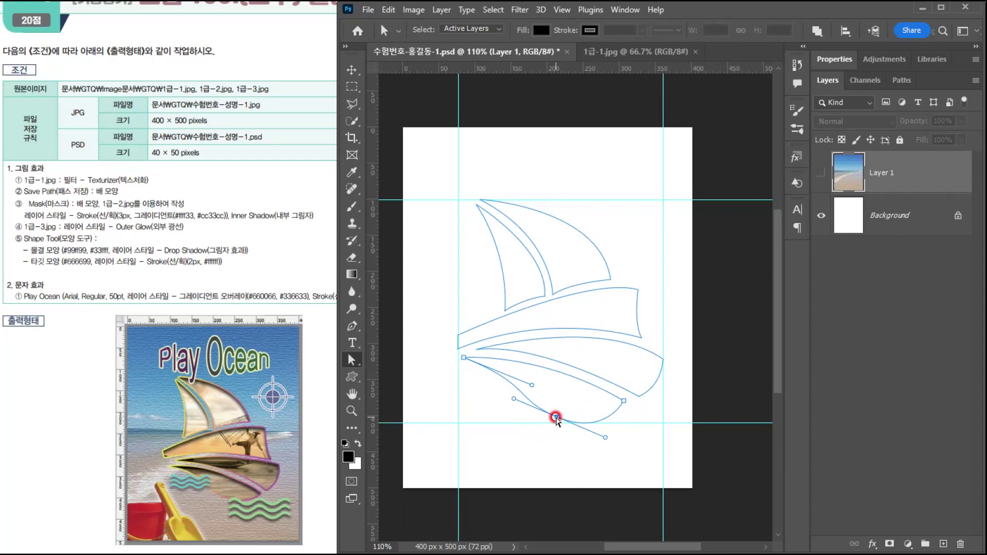
Deselect the layers with the Move tool and save the boat's work path under the name 배 모양
click(352, 71)
click(579, 165)
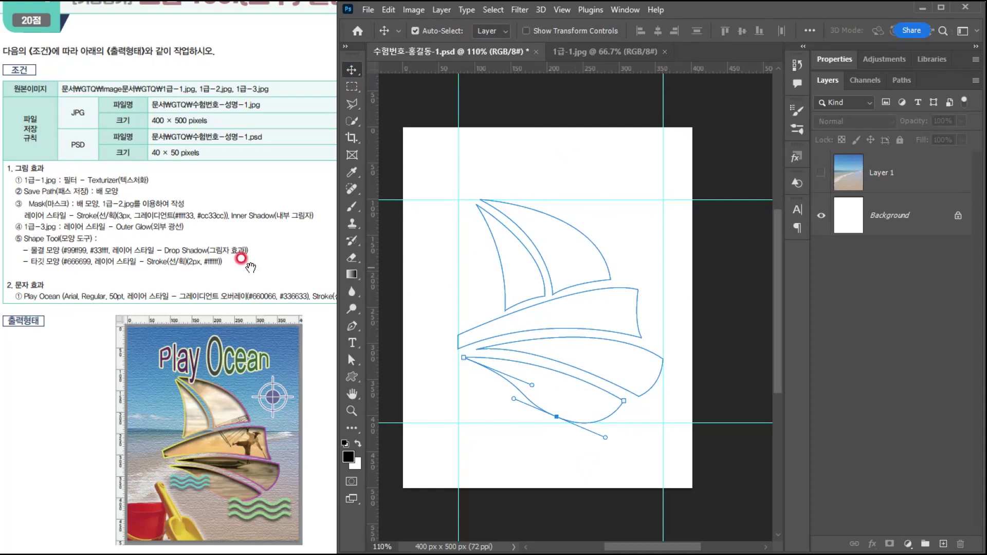
click(902, 81)
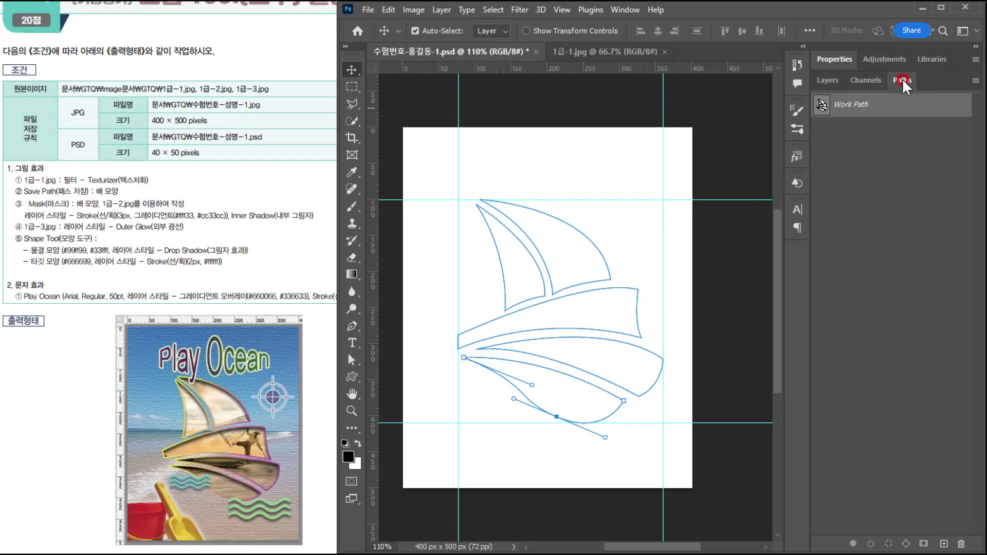
click(842, 105)
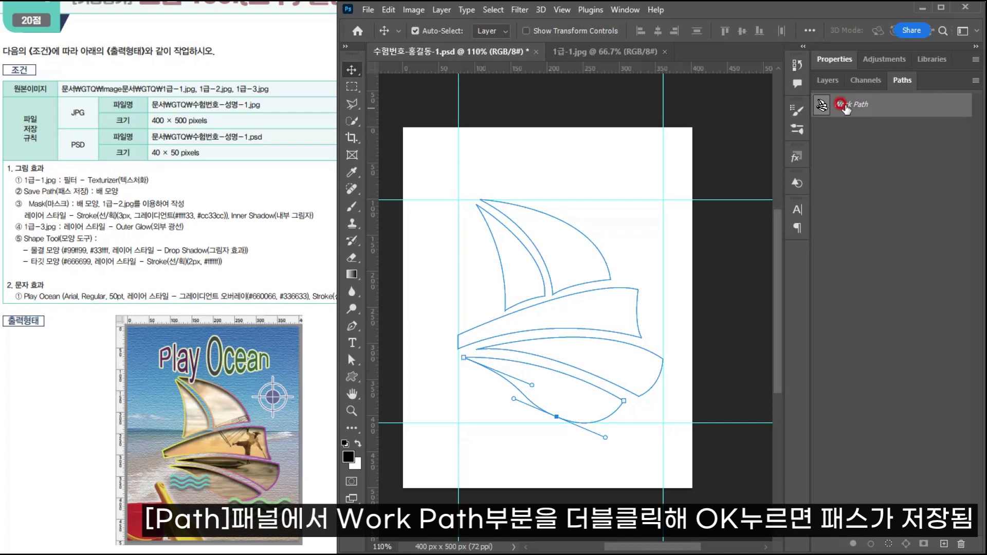
double_click(849, 105)
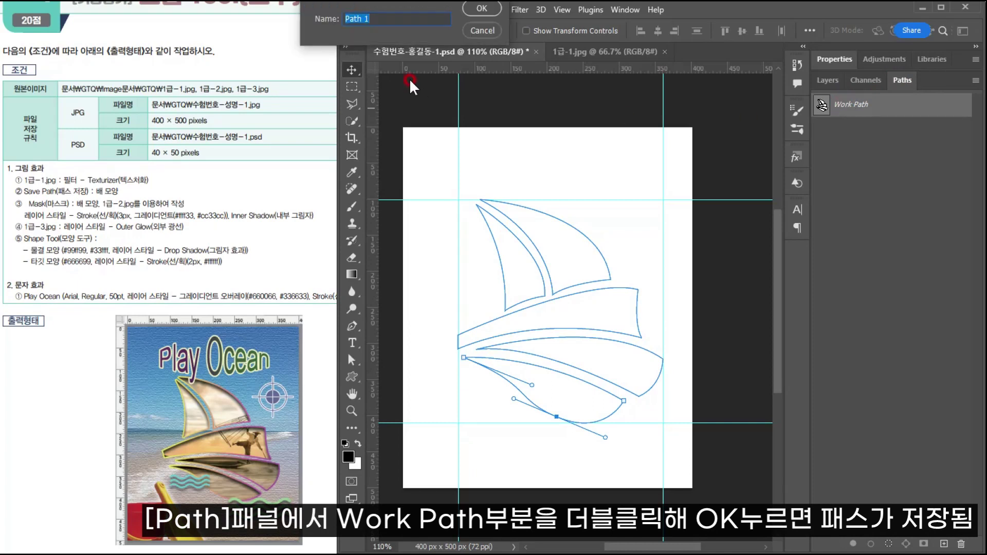
drag(414, 9, 502, 187)
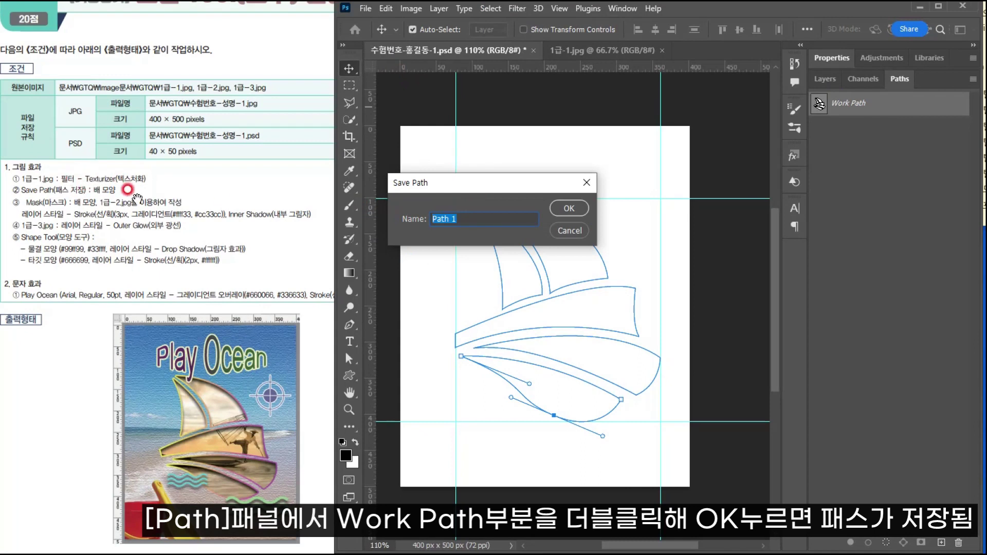
text(배 모양)
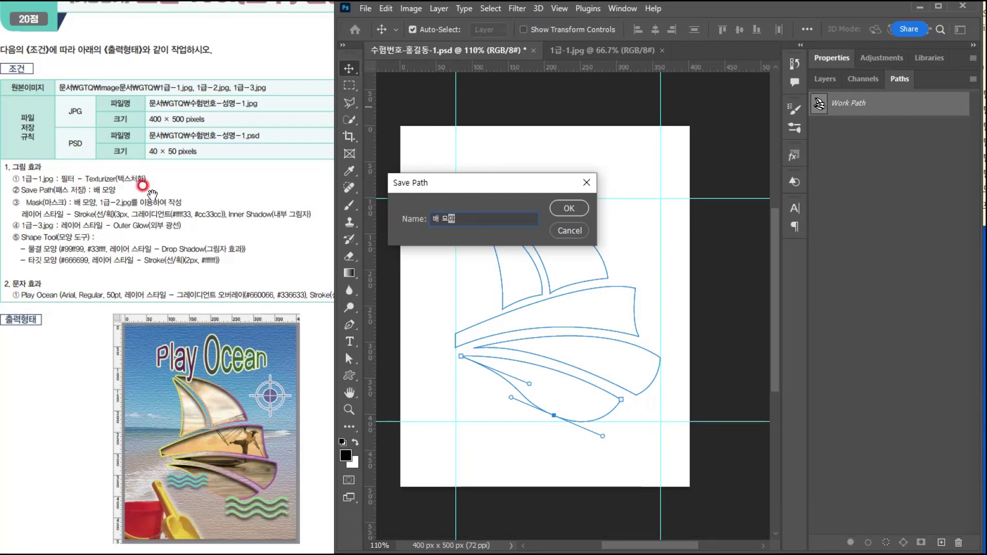
click(569, 208)
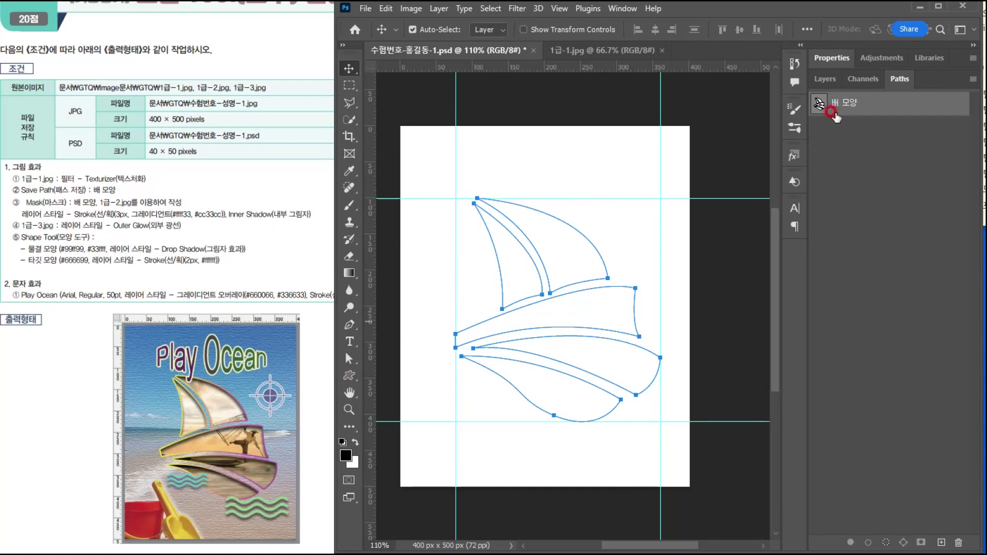
Load the saved 배 모양 path as a selection
click(817, 104)
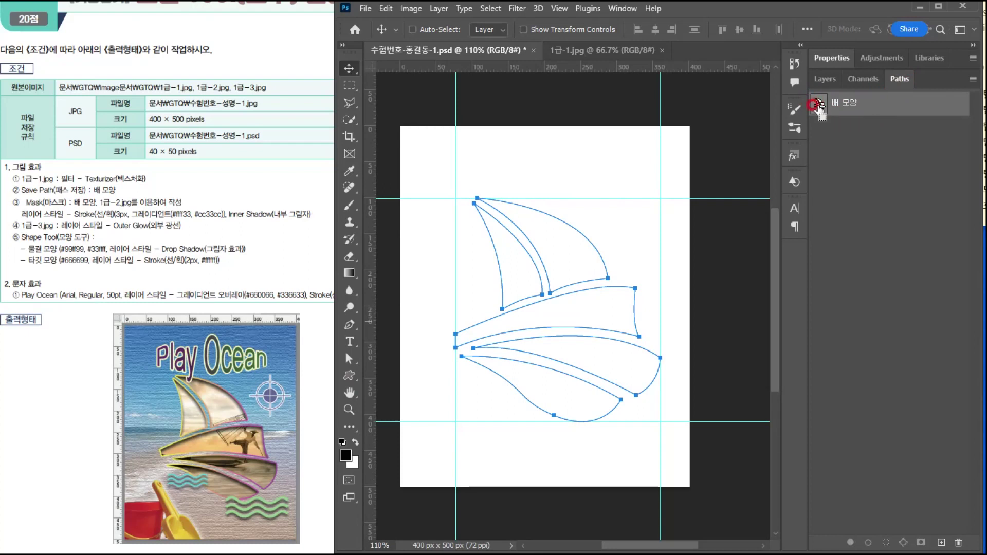
ctrl+click(817, 106)
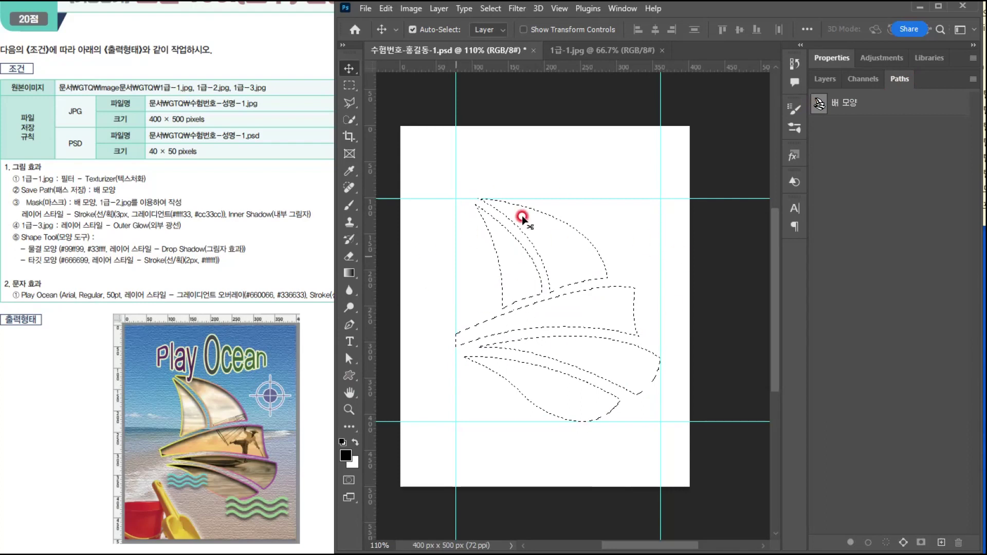
click(829, 83)
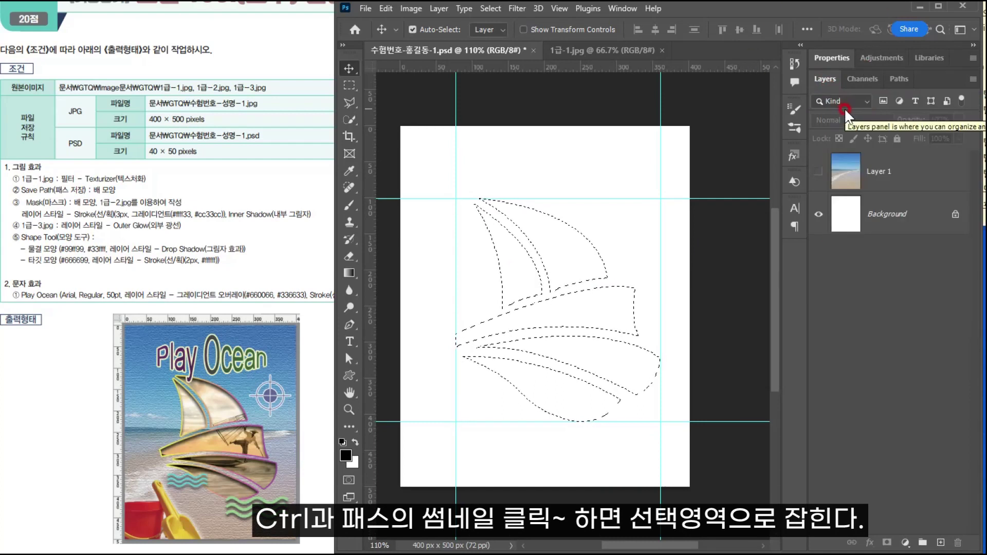
click(937, 541)
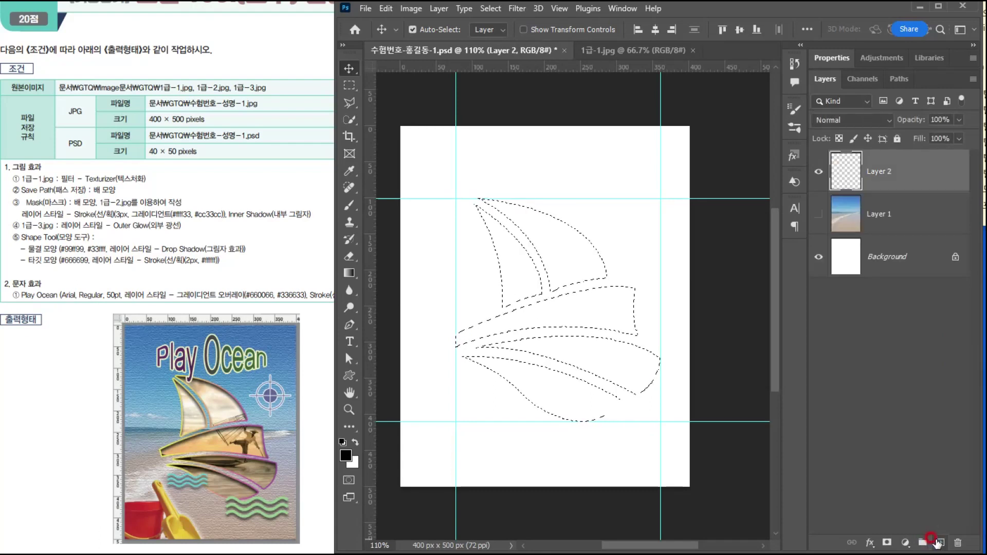
click(934, 175)
mouse_move(937, 175)
mouse_down()
mouse_move(934, 511)
mouse_move(957, 542)
mouse_up()
click(895, 175)
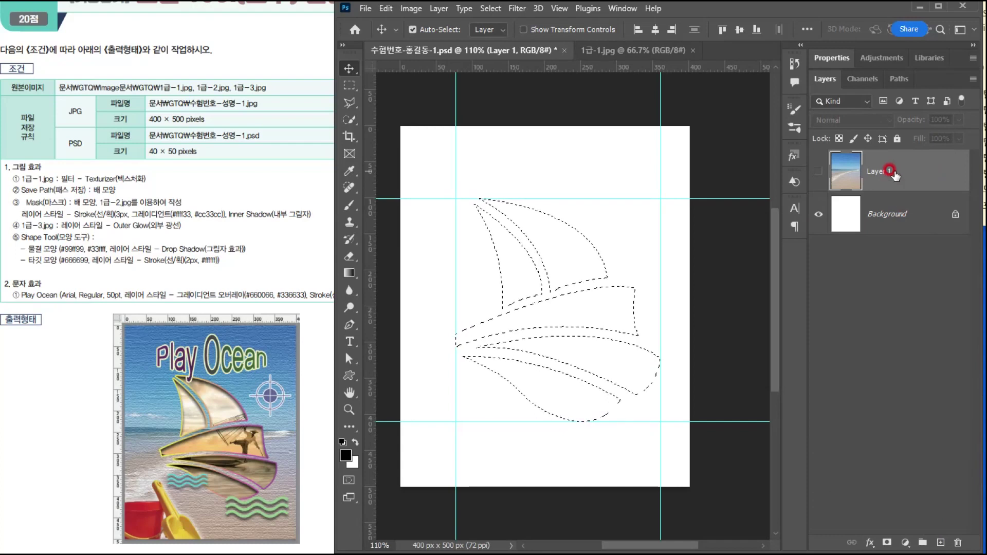
key(ctrl+shift+n)
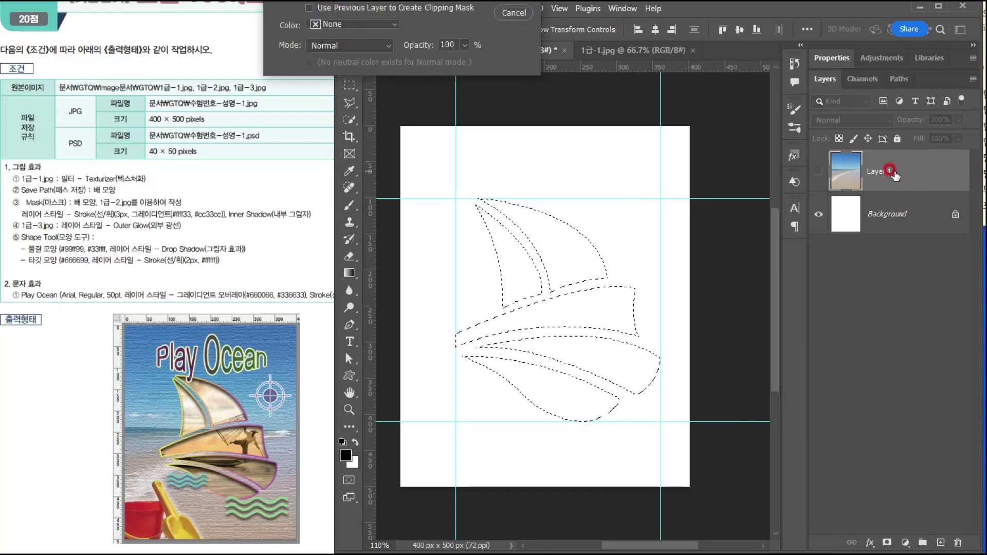
drag(501, 0, 687, 121)
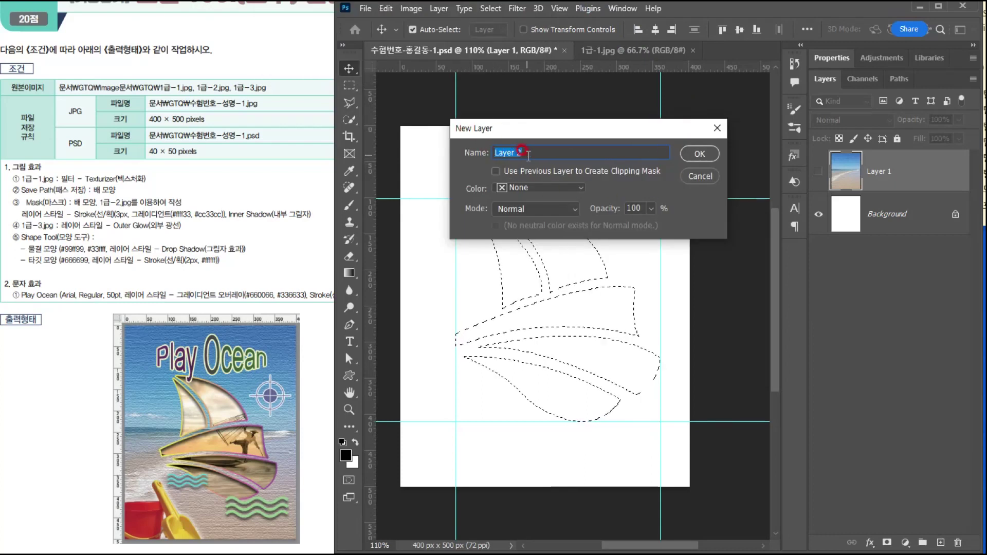
click(700, 154)
drag(906, 165, 957, 542)
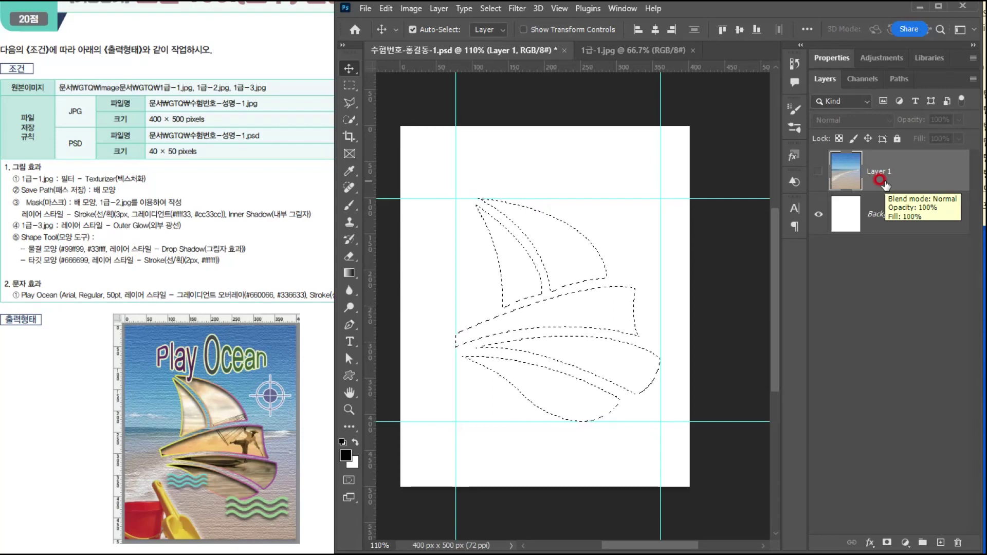
Create a new layer above Layer 1, fill the boat selection with the default black foreground colour and clear the selection
key(ctrl+shift+alt+n)
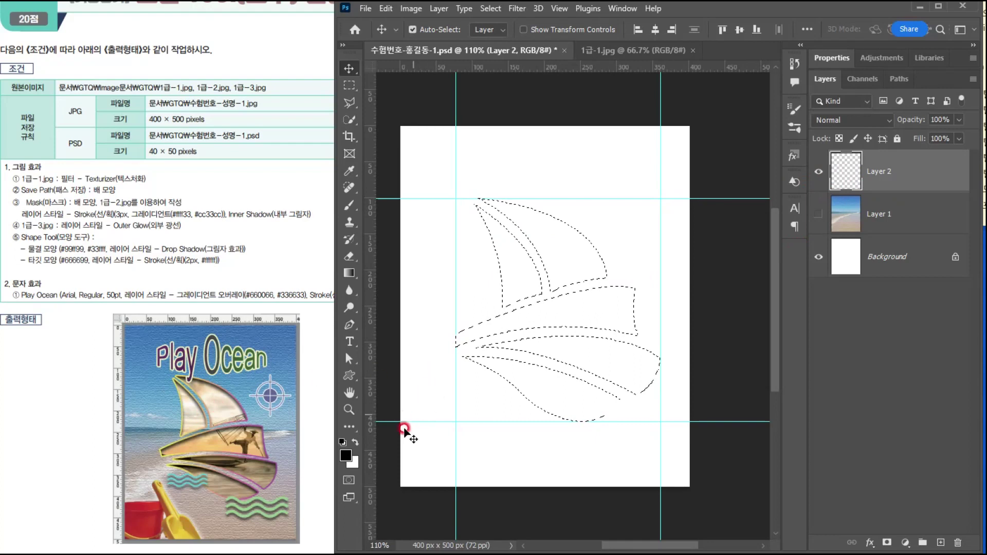
click(341, 443)
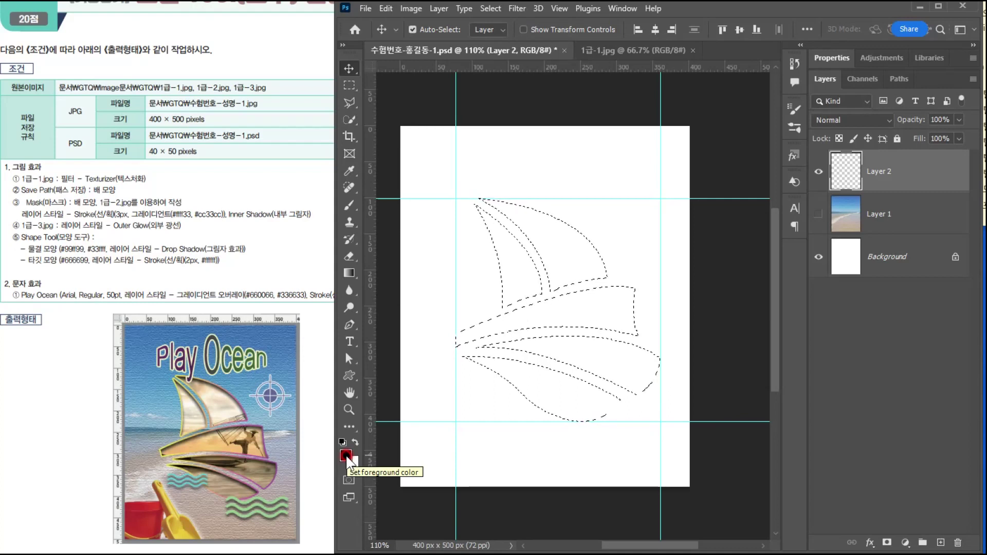
key(alt+BackSpace)
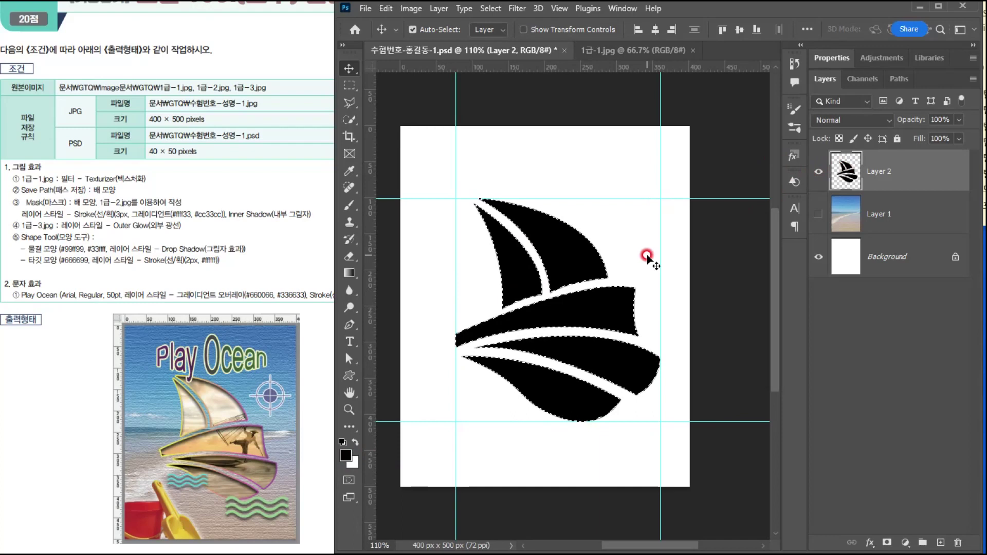
click(488, 9)
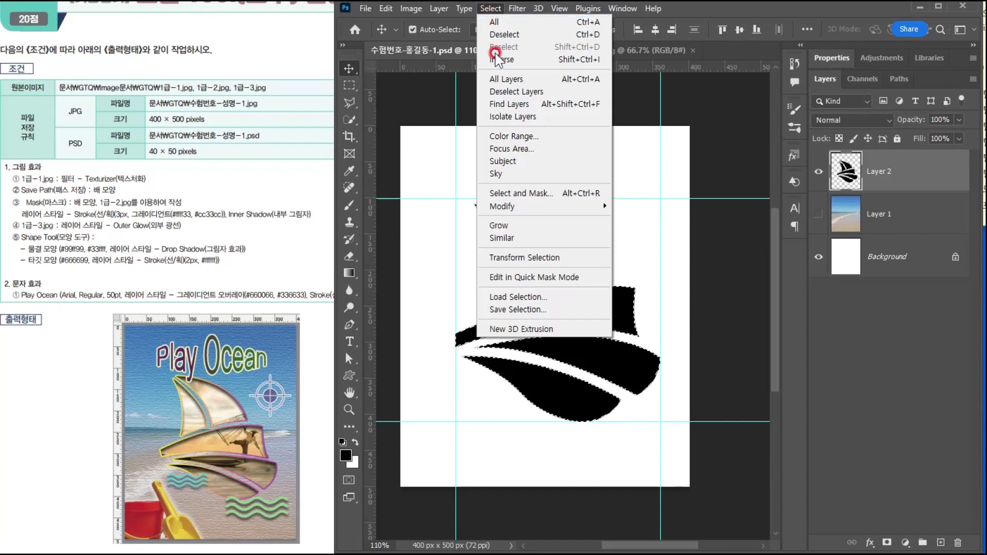
click(504, 37)
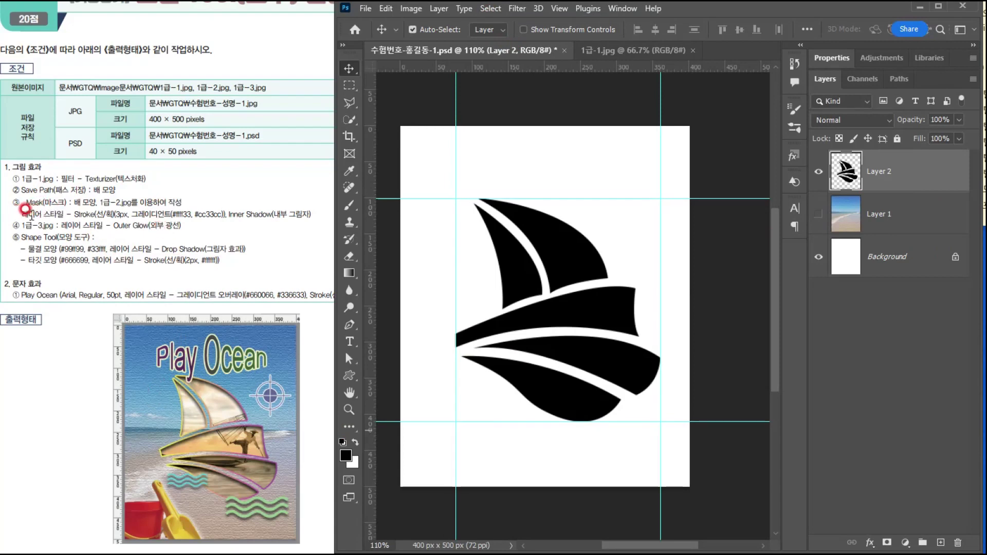
Add a Stroke layer style to the black boat layer with a size of 3 px and the Gradient fill type
drag(22, 214, 311, 216)
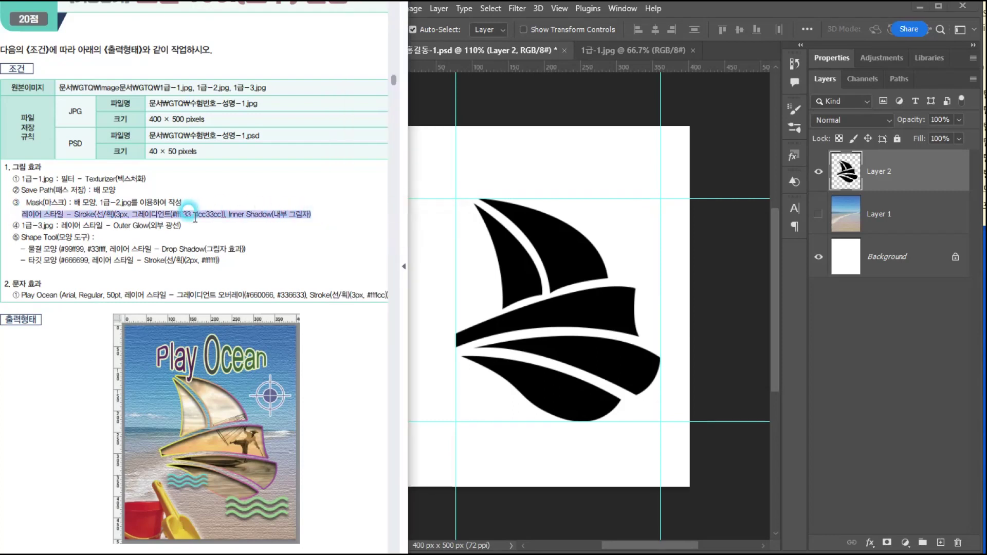
click(164, 249)
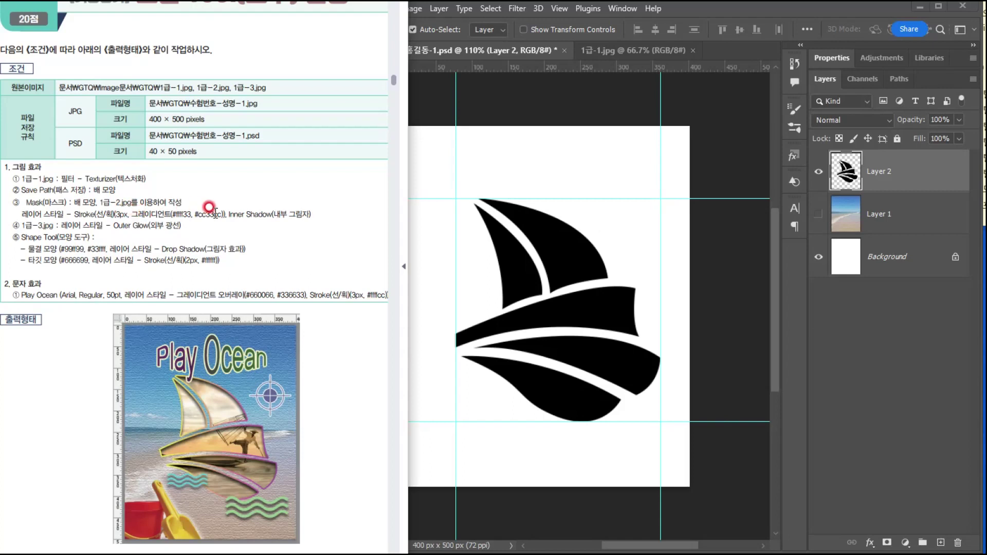
click(929, 168)
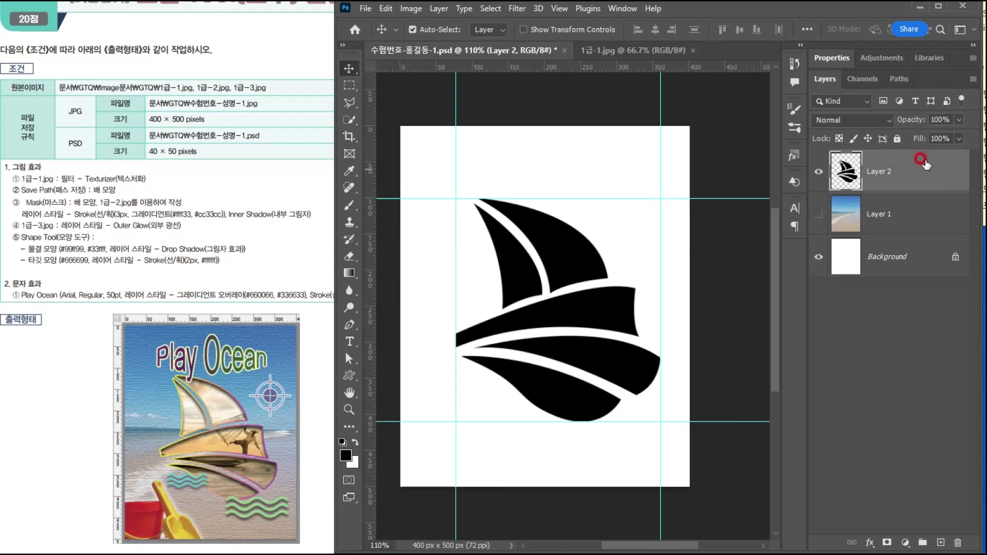
click(868, 544)
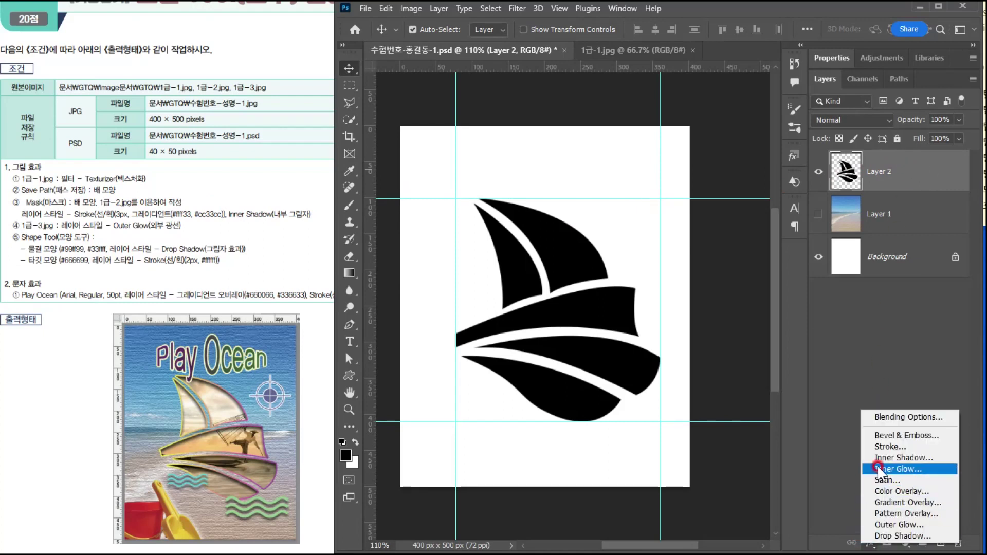
click(881, 446)
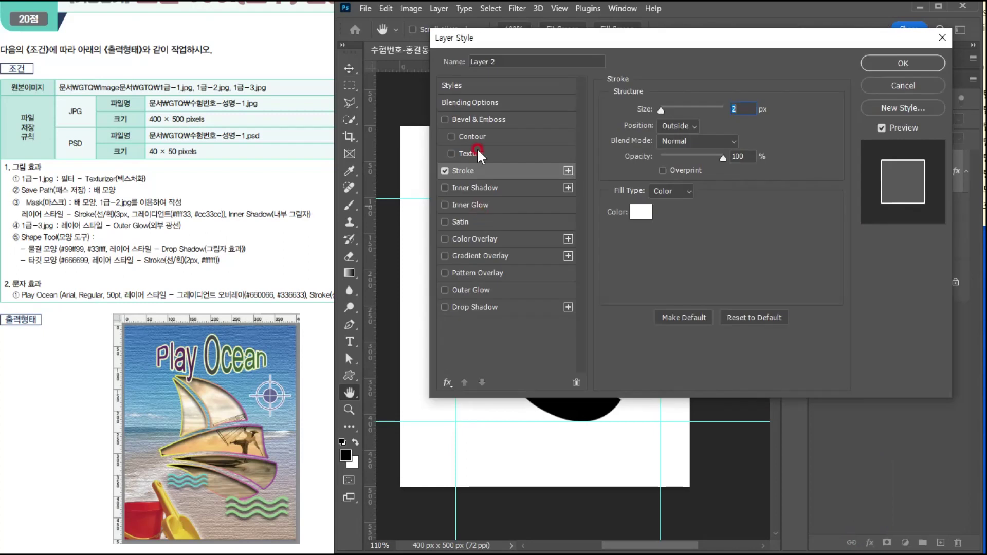
mouse_move(494, 36)
mouse_down()
mouse_move(438, 238)
mouse_move(468, 236)
mouse_up()
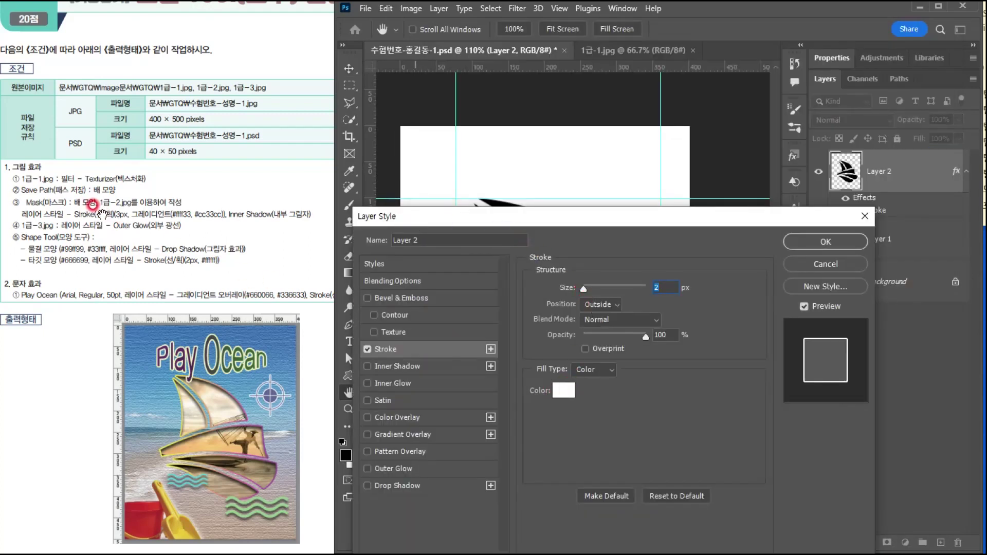
text(3)
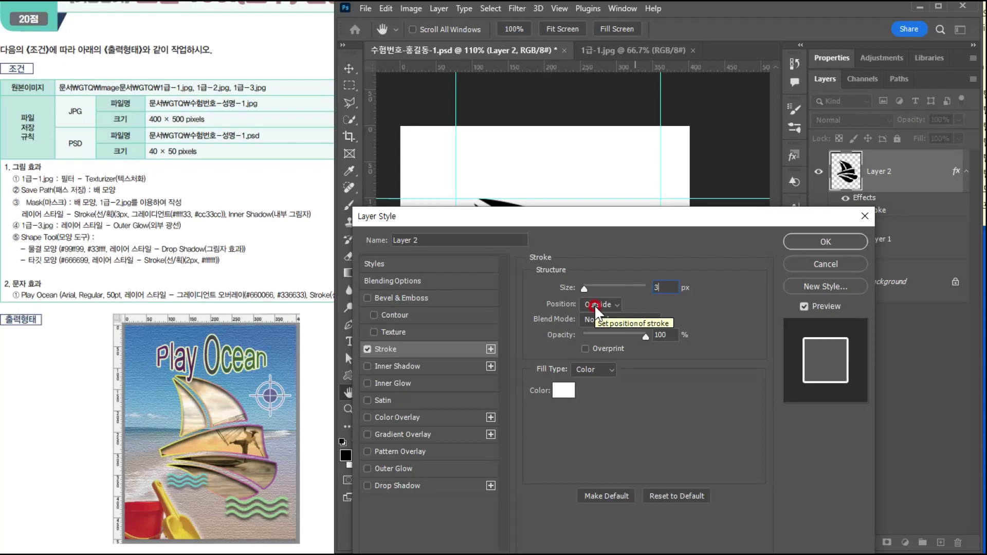
click(589, 369)
click(590, 394)
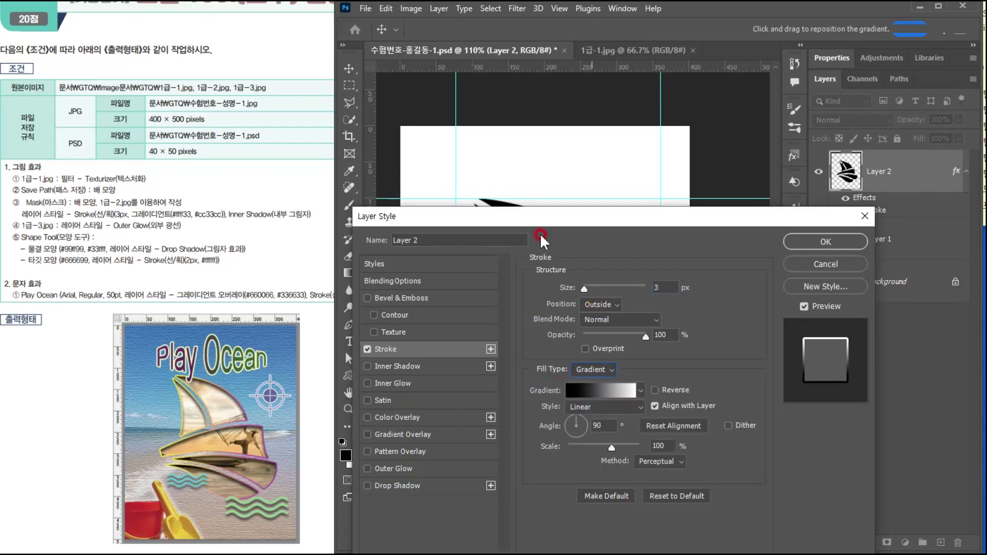
Edit the boat stroke's gradient and set its starting colour stop to #ffff33
drag(531, 224, 790, 72)
click(847, 240)
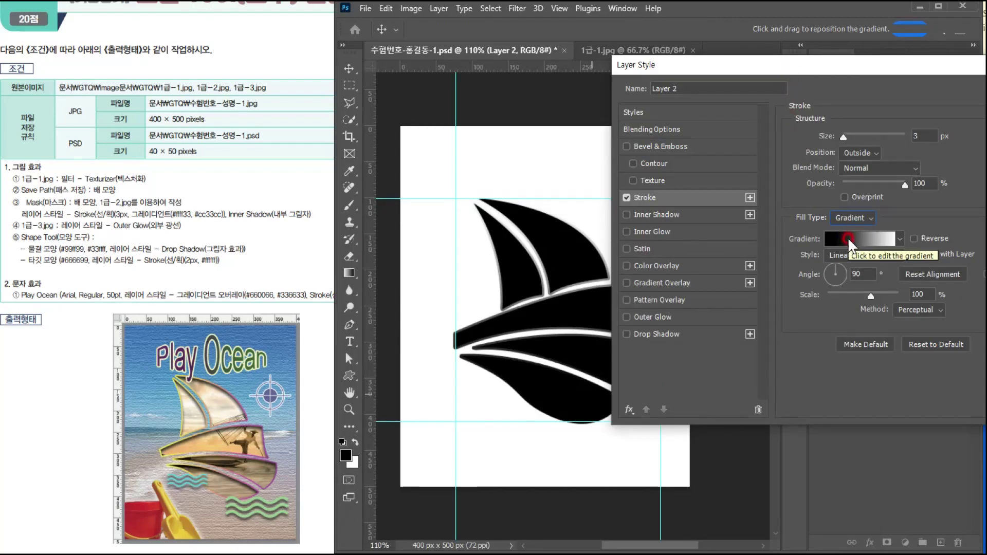
click(851, 240)
drag(517, 137, 717, 110)
click(619, 349)
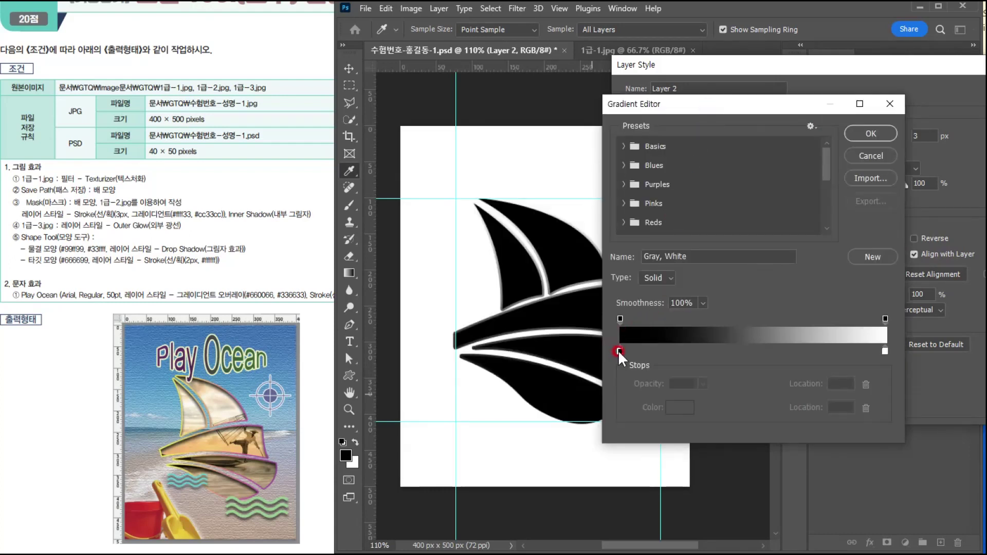
double_click(618, 351)
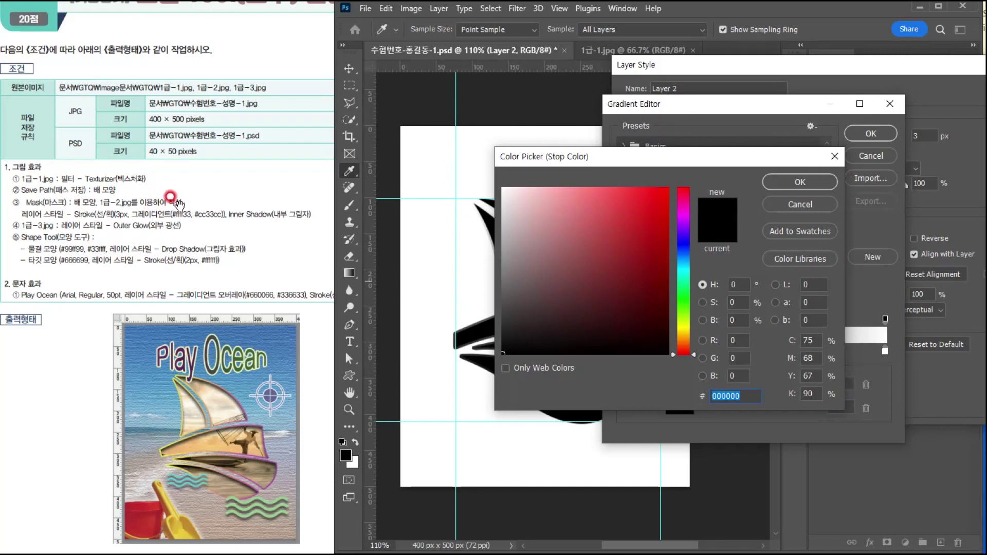
click(748, 395)
text(f)
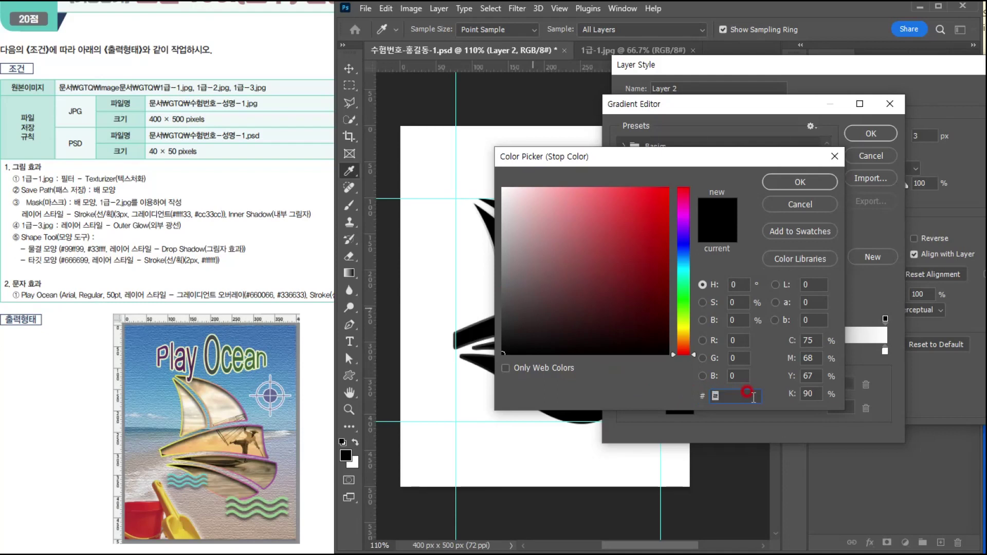
text(f)
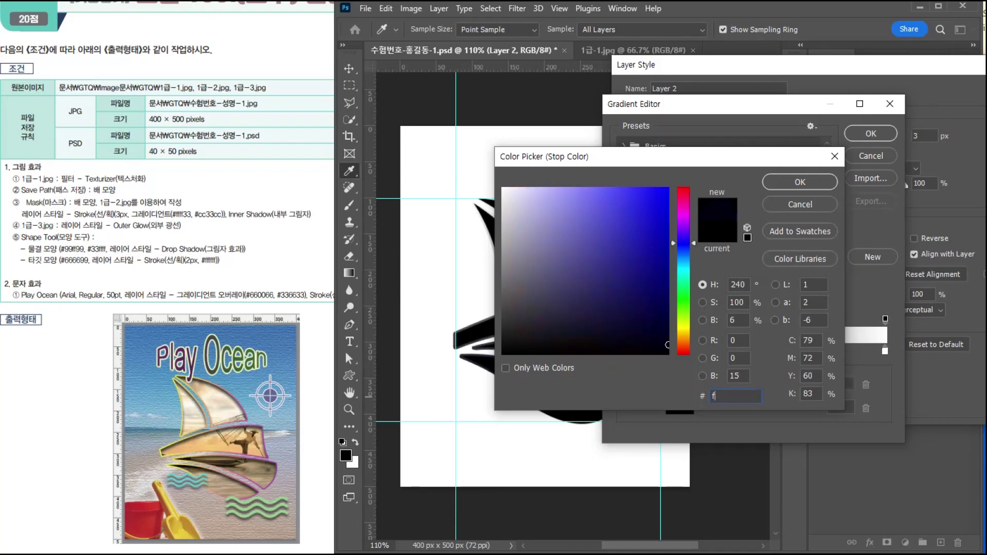
text(f3)
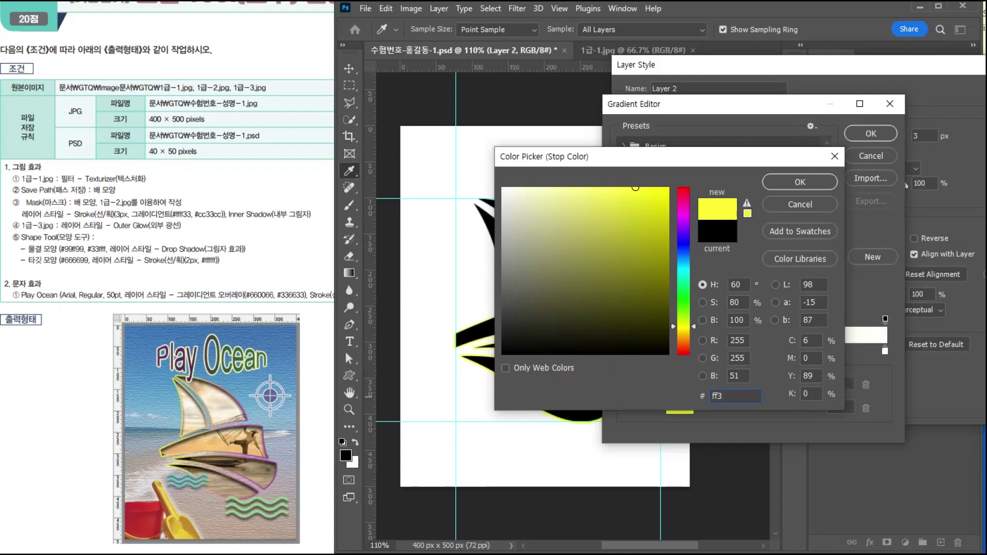
click(776, 184)
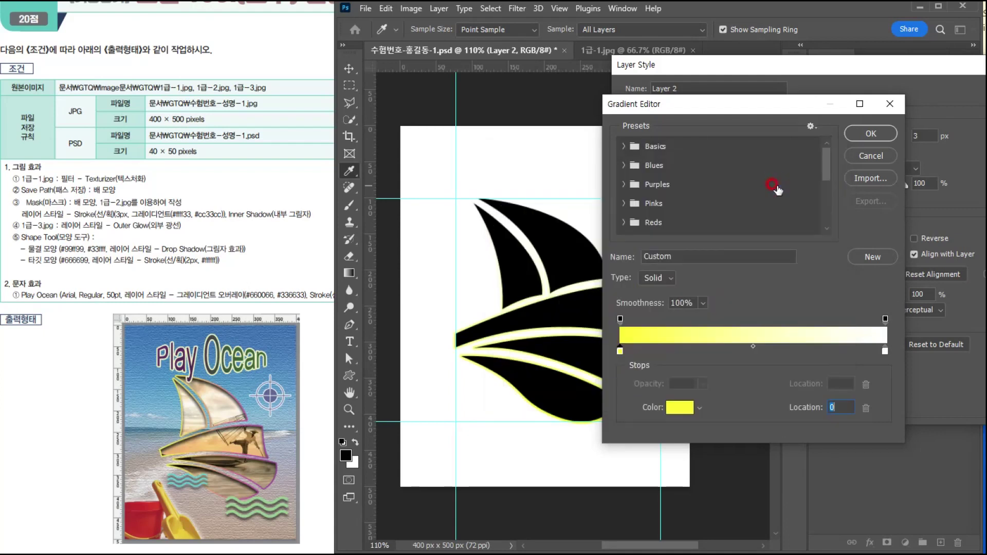
Set the stroke gradient's ending colour stop to #cc33cc and accept the edited gradient
double_click(884, 349)
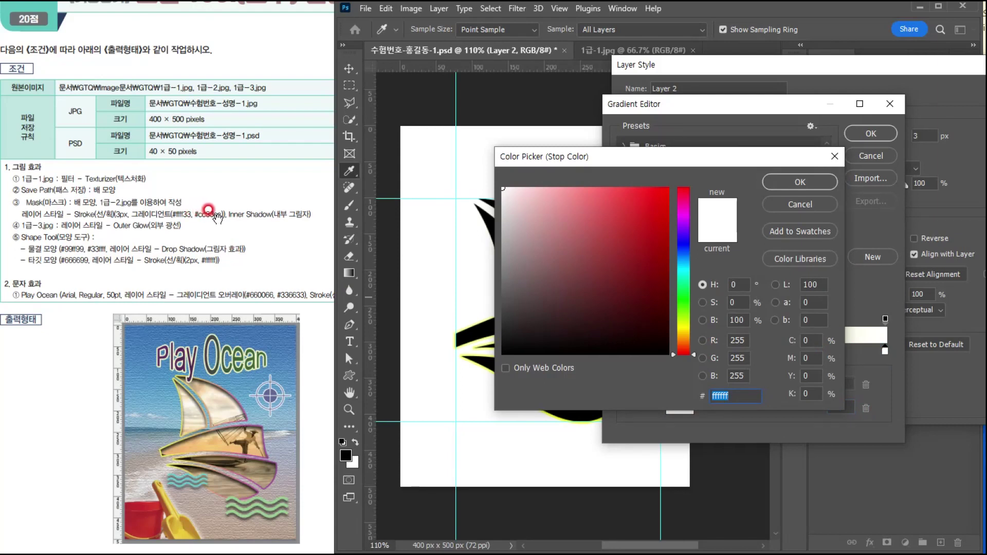
text(c)
text(c33cc)
key(Return)
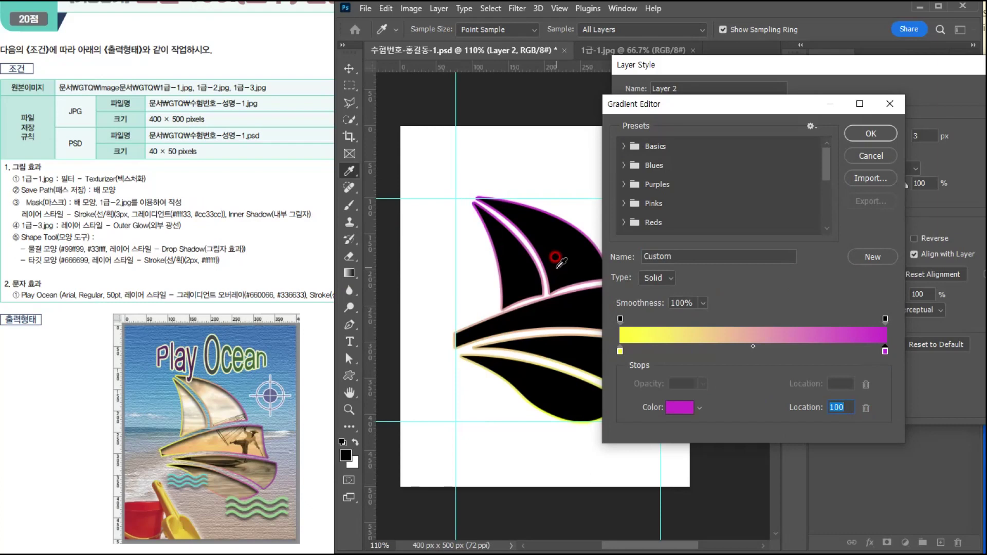
drag(625, 107, 748, 101)
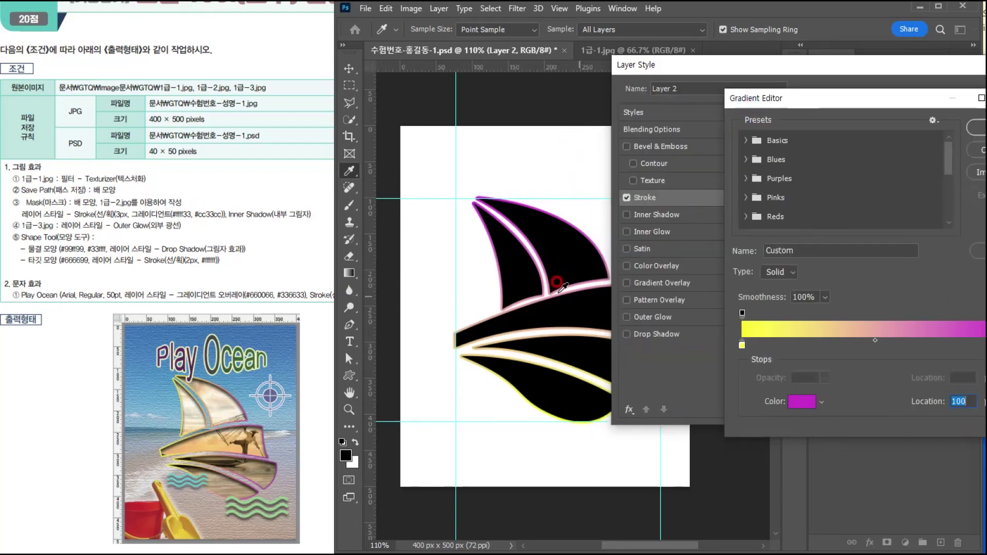
click(978, 127)
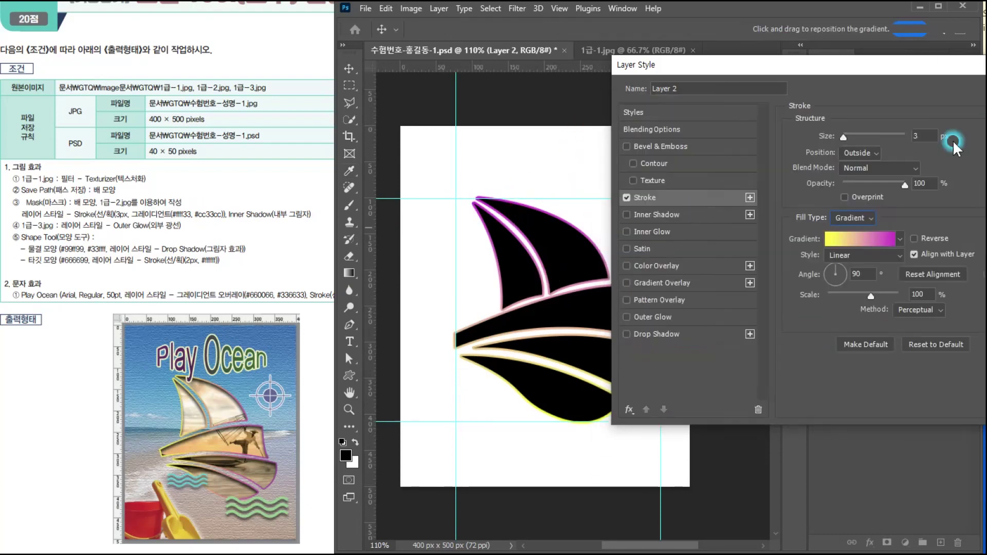
Set the angle of the boat's stroke gradient to 0°
drag(823, 67, 482, 223)
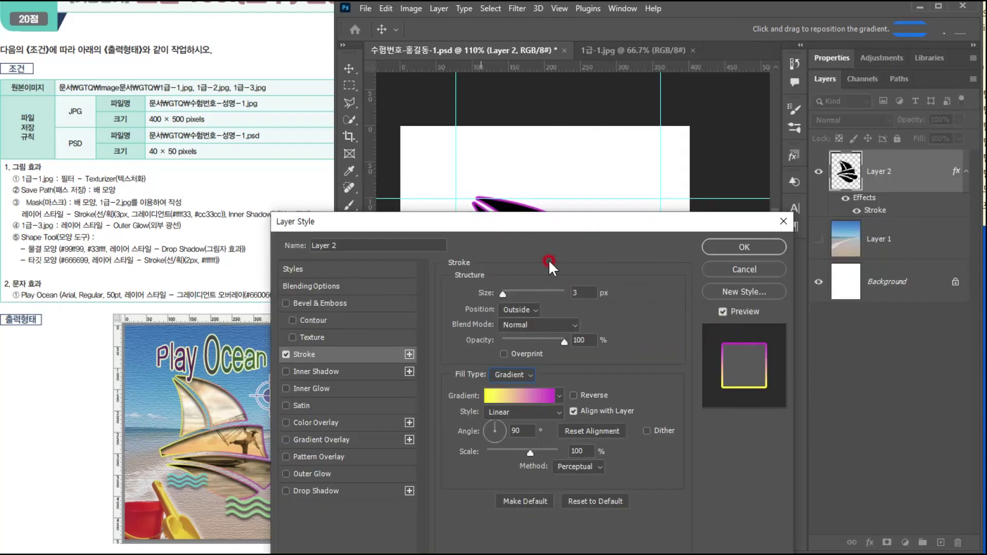
drag(566, 222, 656, 157)
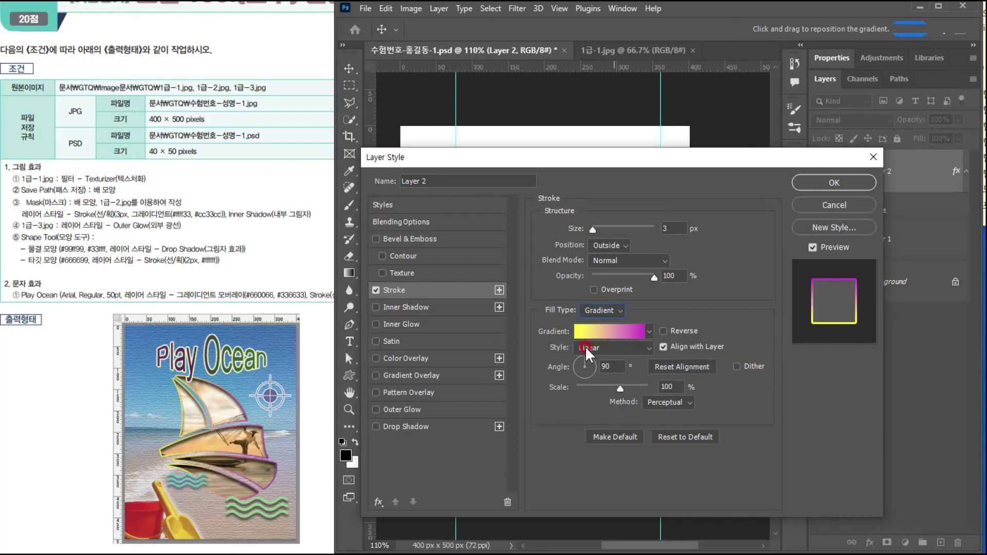
drag(615, 369, 595, 367)
text(0)
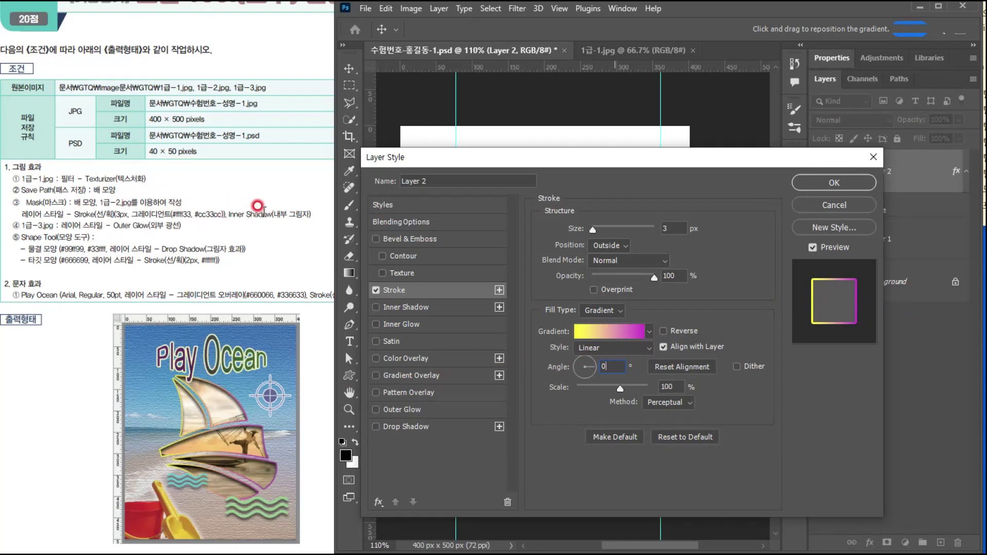
Add an Inner Shadow to the boat layer, adjust its opacity and distance, and apply the layer styles
click(417, 307)
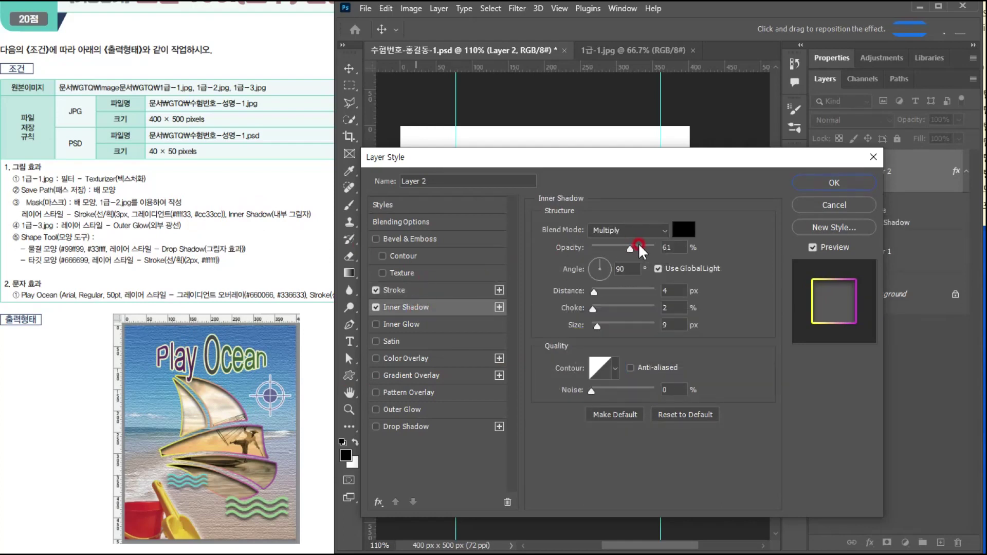
drag(673, 245, 659, 247)
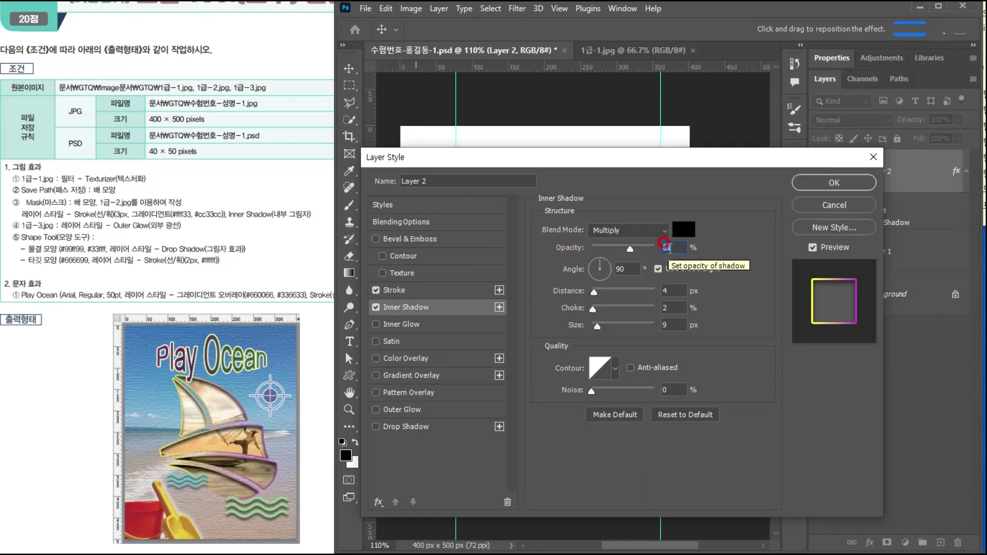
drag(631, 249, 664, 255)
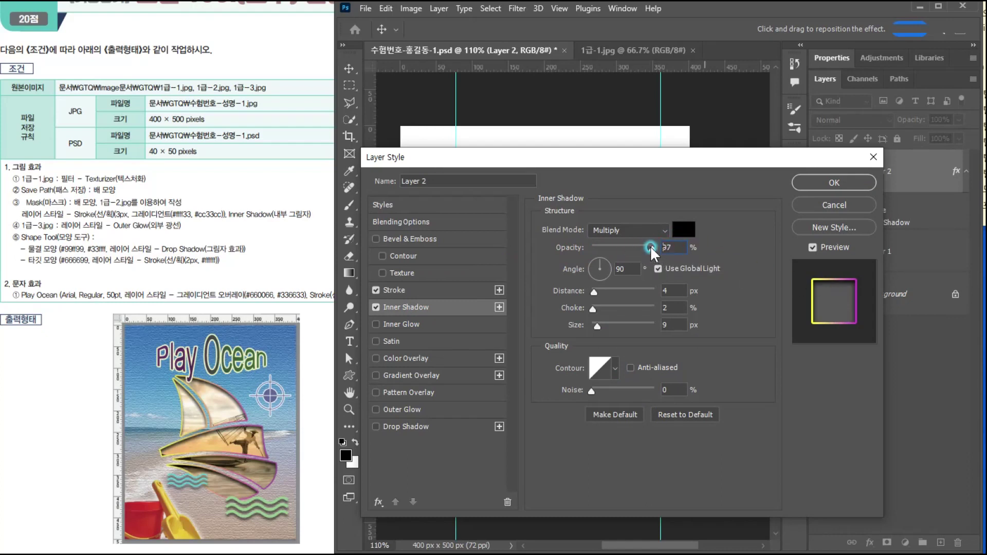
click(670, 247)
click(589, 307)
drag(669, 291, 653, 296)
text(77)
drag(679, 291, 656, 292)
click(813, 182)
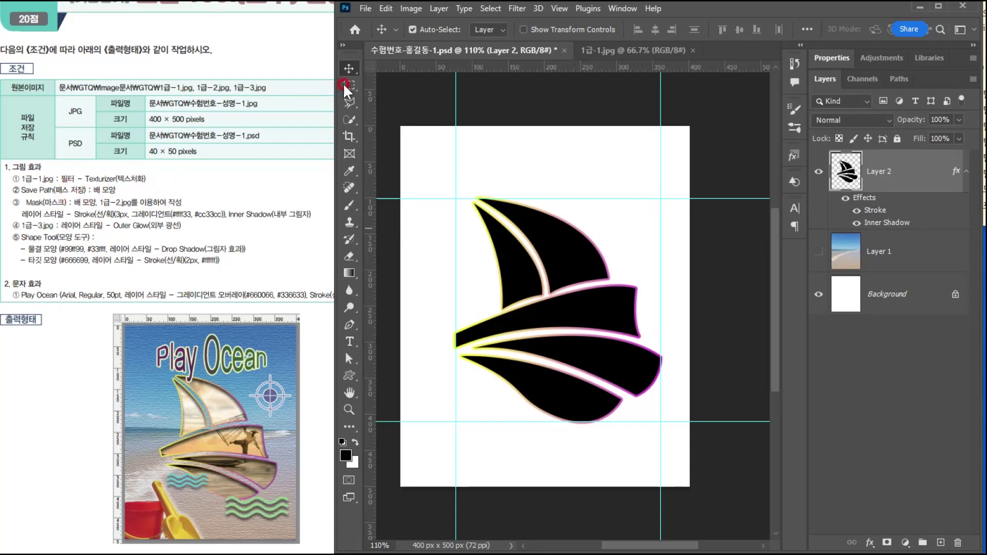
Open the source image 1급-2.jpg from the GTQ Image folder
click(366, 8)
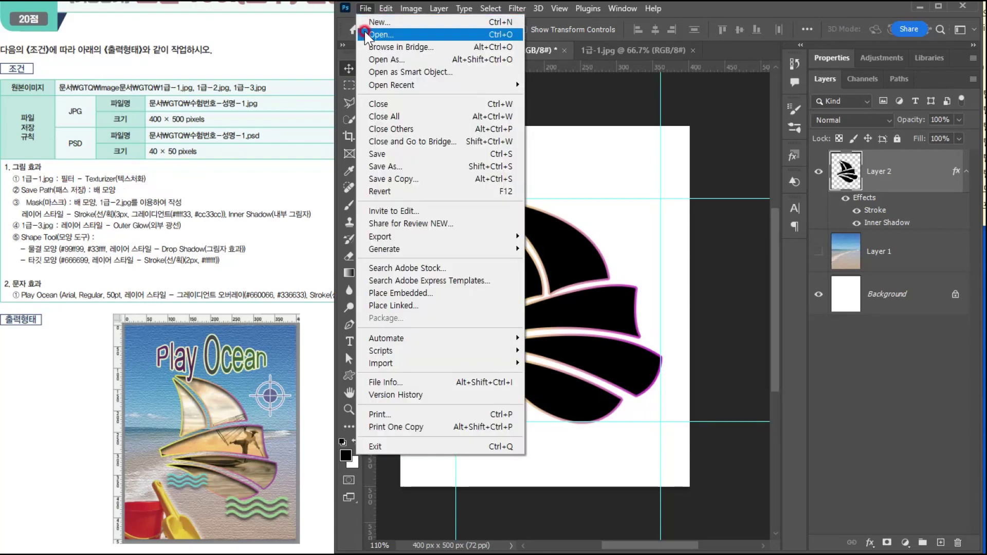
click(366, 35)
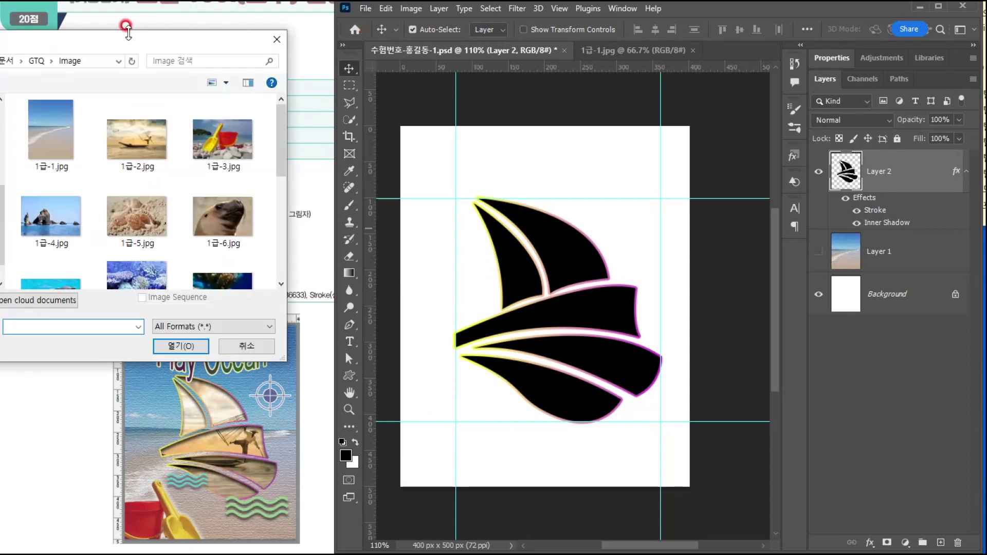
drag(132, 43, 133, 60)
click(137, 144)
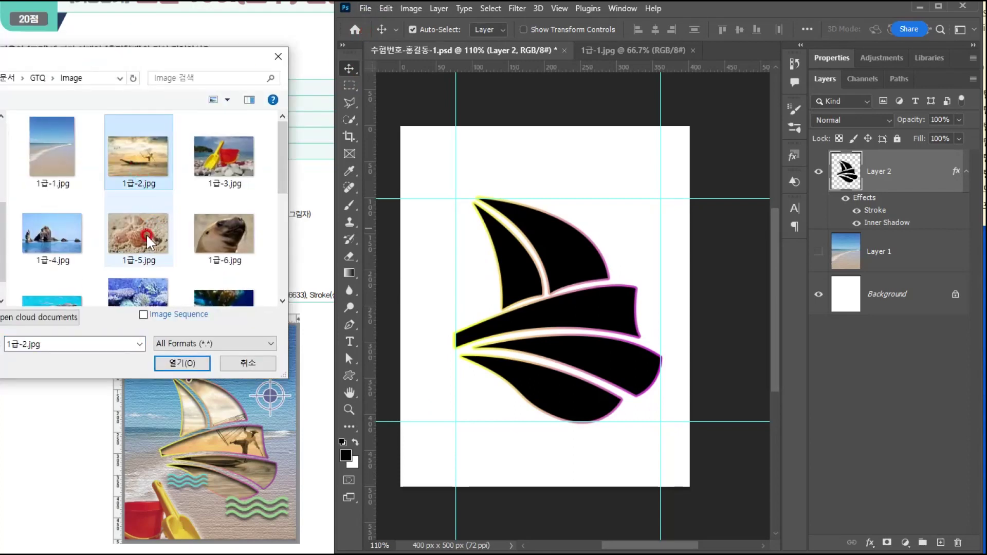
double_click(139, 161)
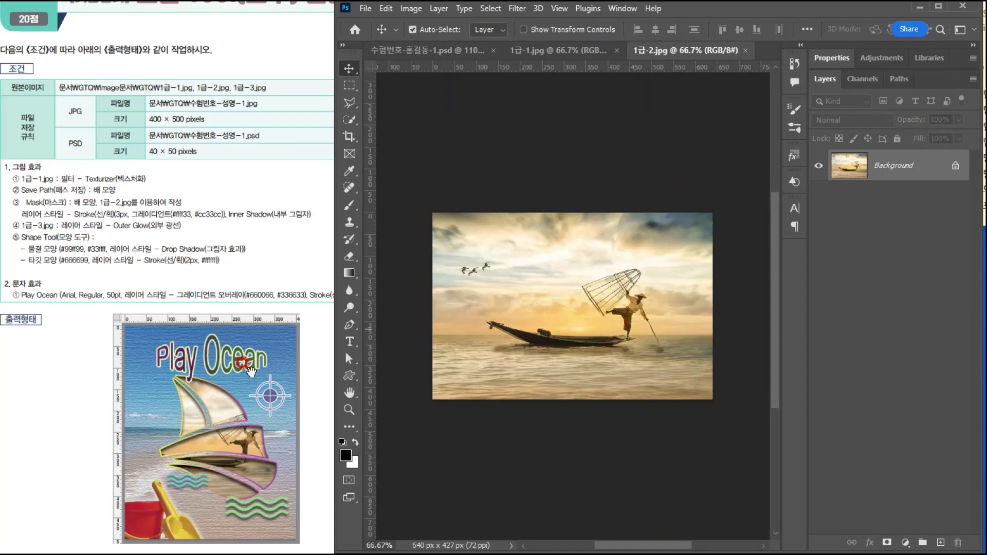
Copy the entire 1급-2.jpg image and paste it above the boat layer in the exam PSD document
click(718, 220)
key(ctrl+a)
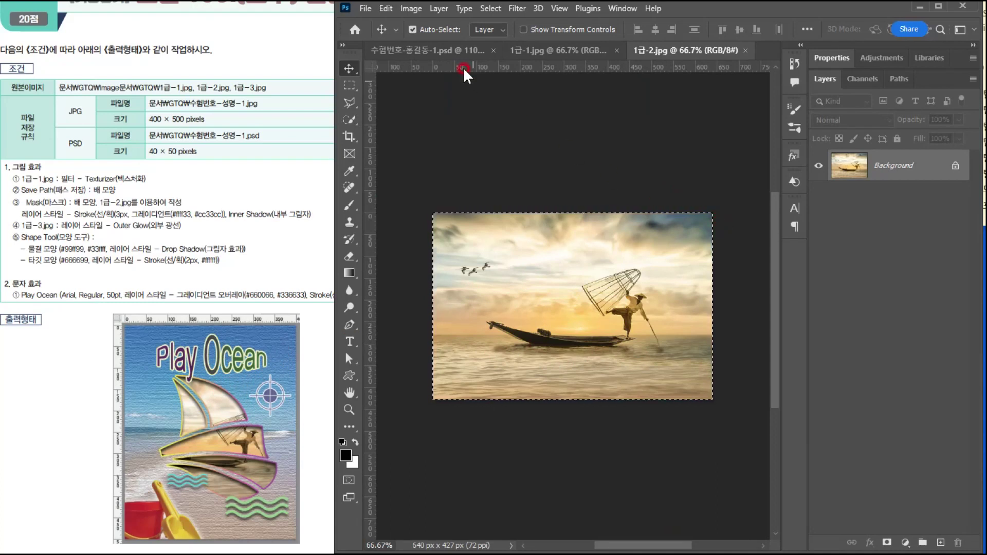
click(421, 45)
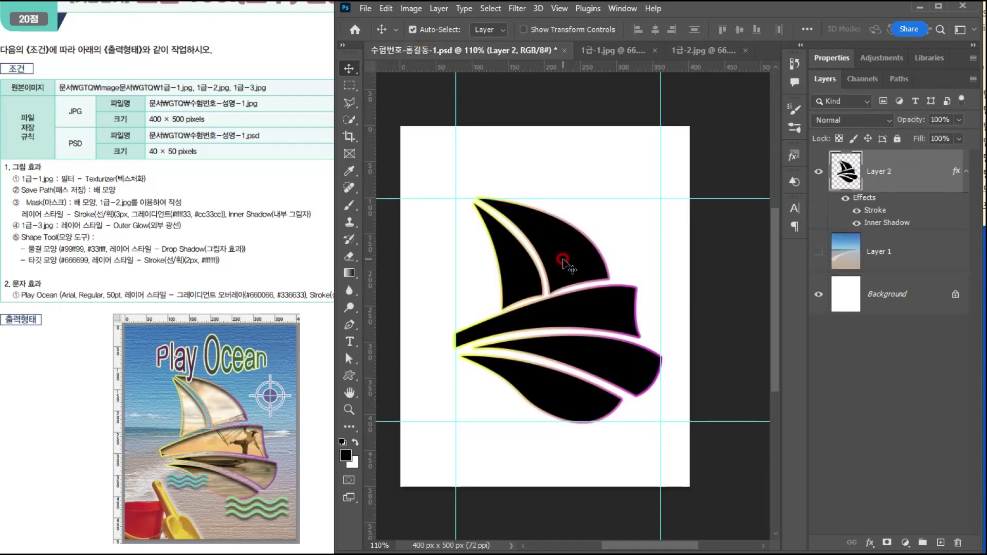
key(ctrl+v)
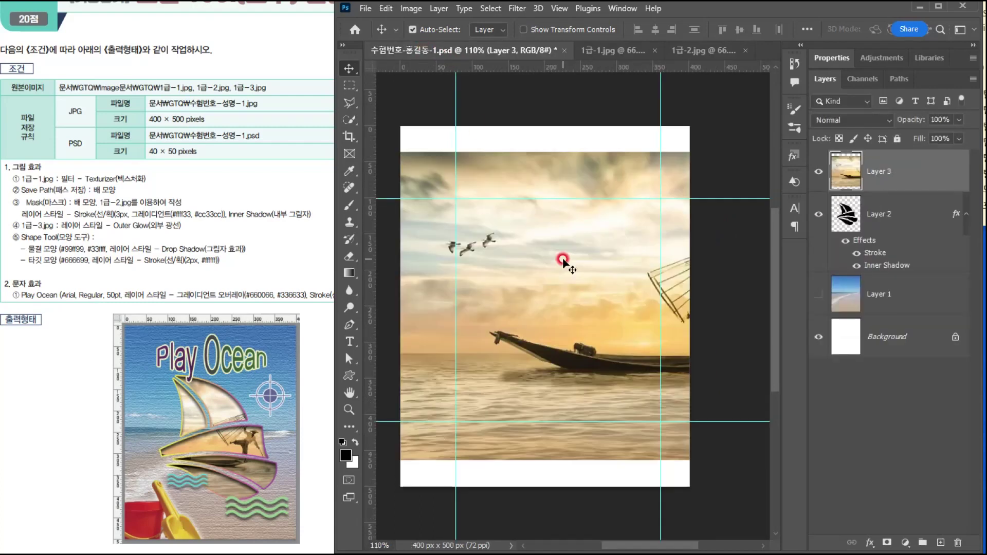
Scale the pasted photo proportionally to about 75% and place it over the boat shape at X 200 px, Y 255 px
key(ctrl+t)
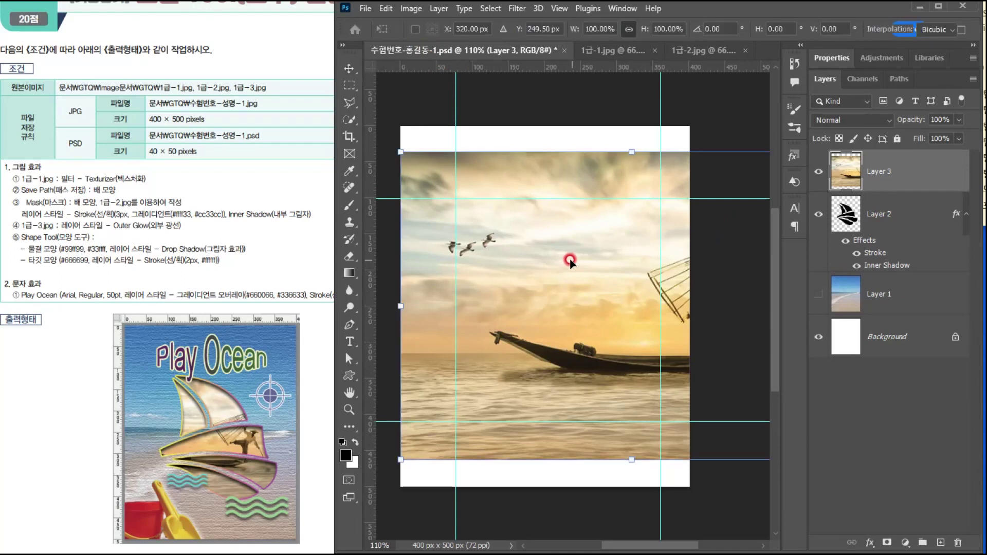
drag(401, 149, 674, 334)
drag(714, 386, 465, 307)
drag(619, 251, 755, 132)
drag(583, 271, 577, 317)
click(649, 348)
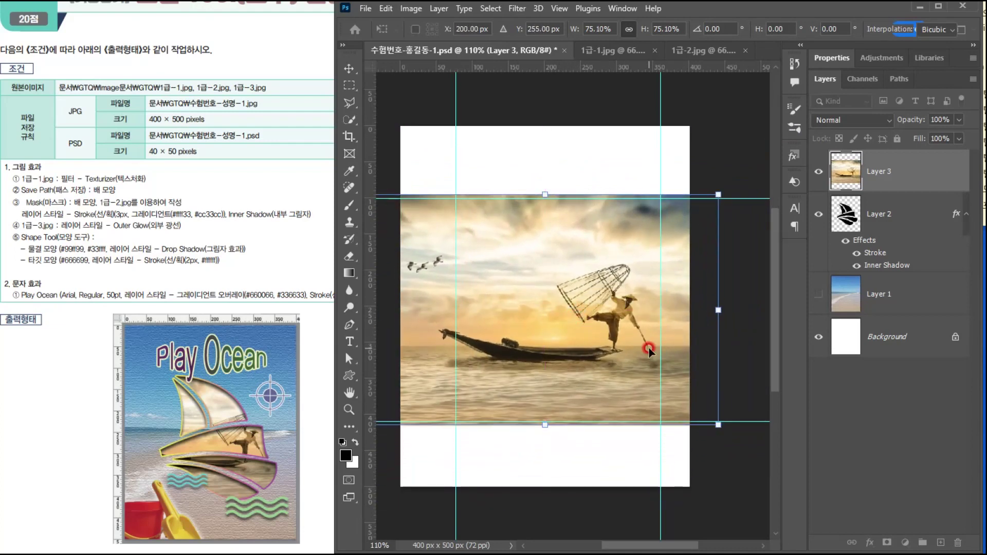
key(Return)
click(902, 174)
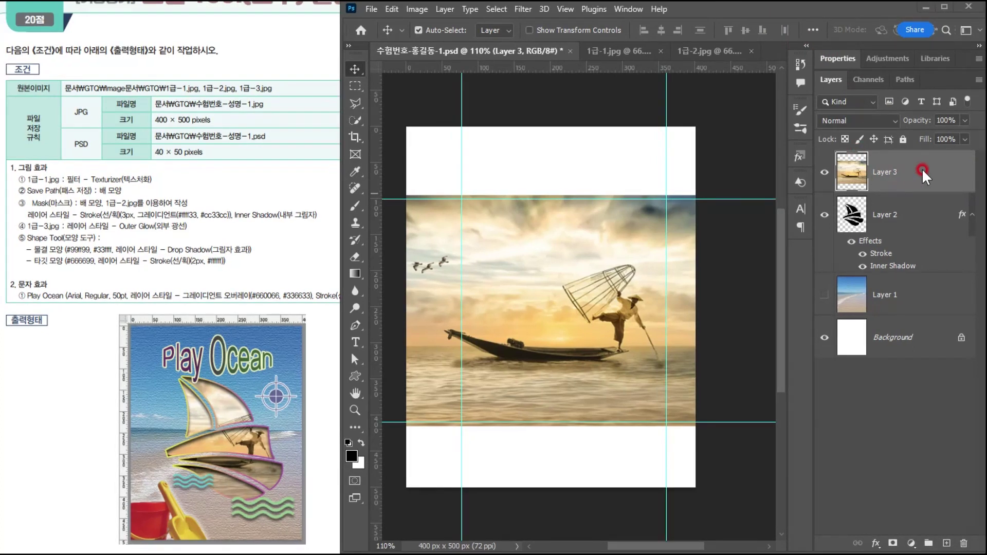
right_click(931, 170)
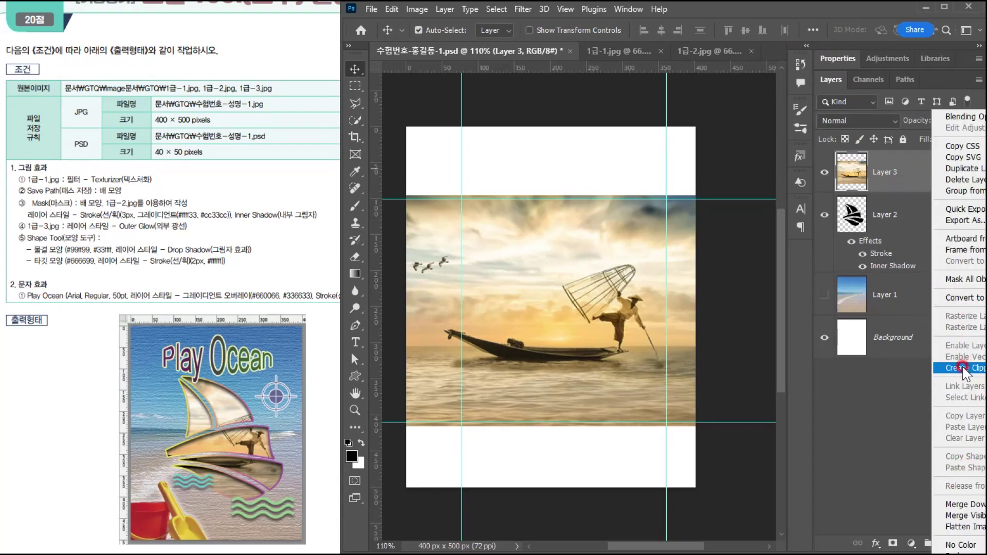
click(908, 170)
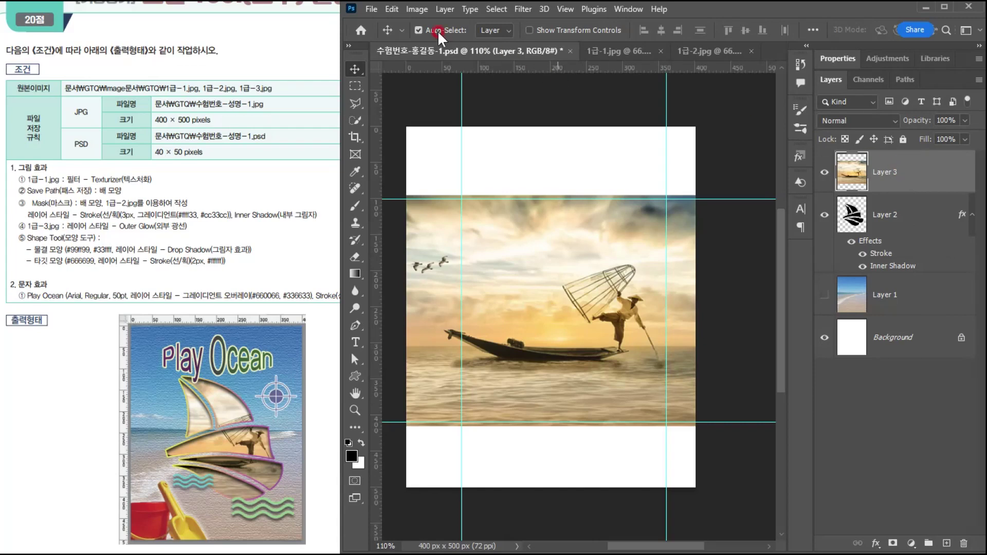
click(444, 9)
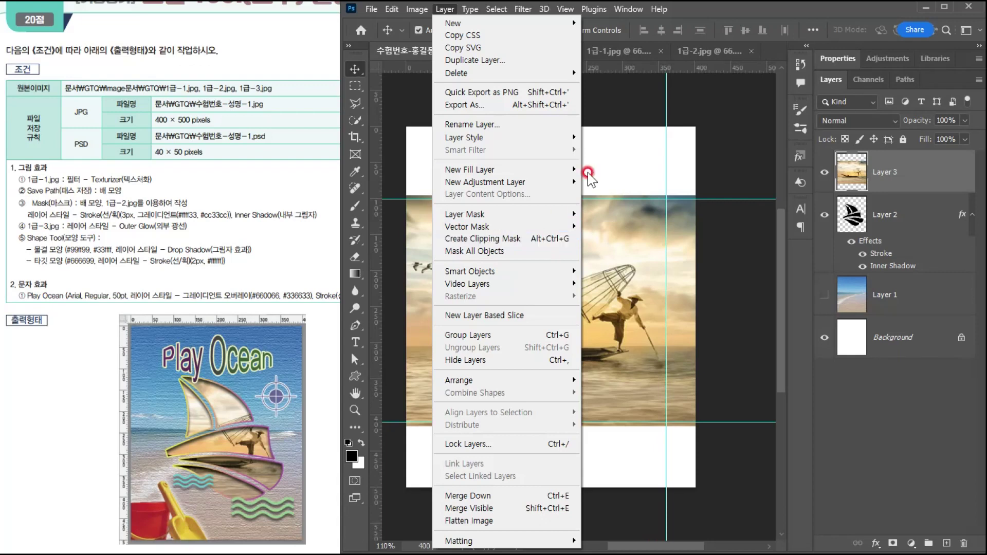
click(723, 22)
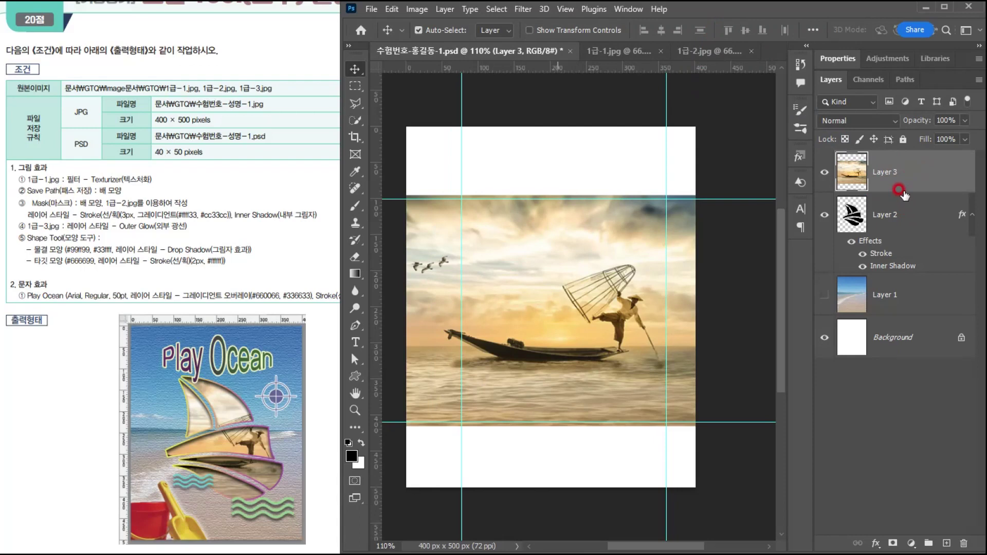
Clip the photo on Layer 3 to the boat shape on Layer 2 and release the clipping mask again
drag(902, 194, 902, 188)
alt+click(898, 189)
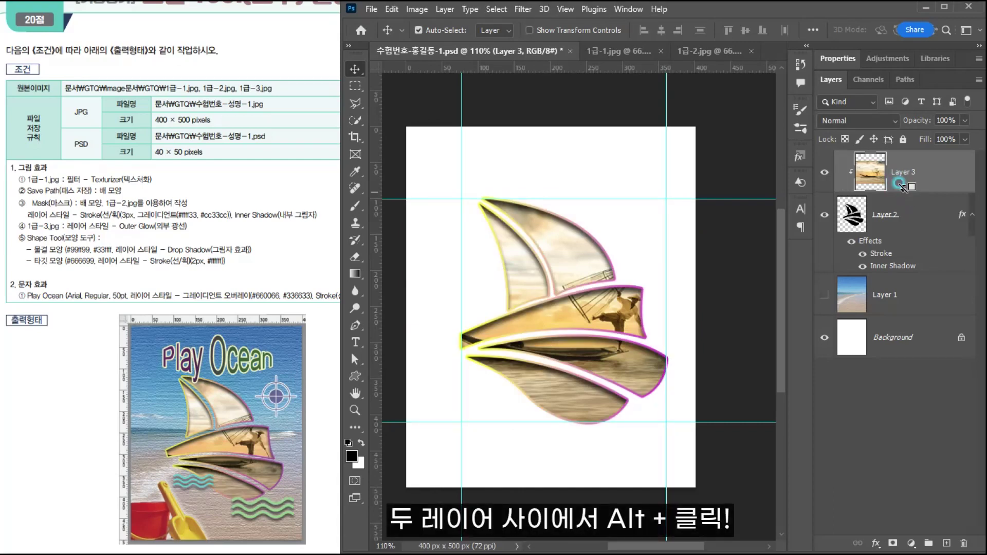
alt+click(900, 190)
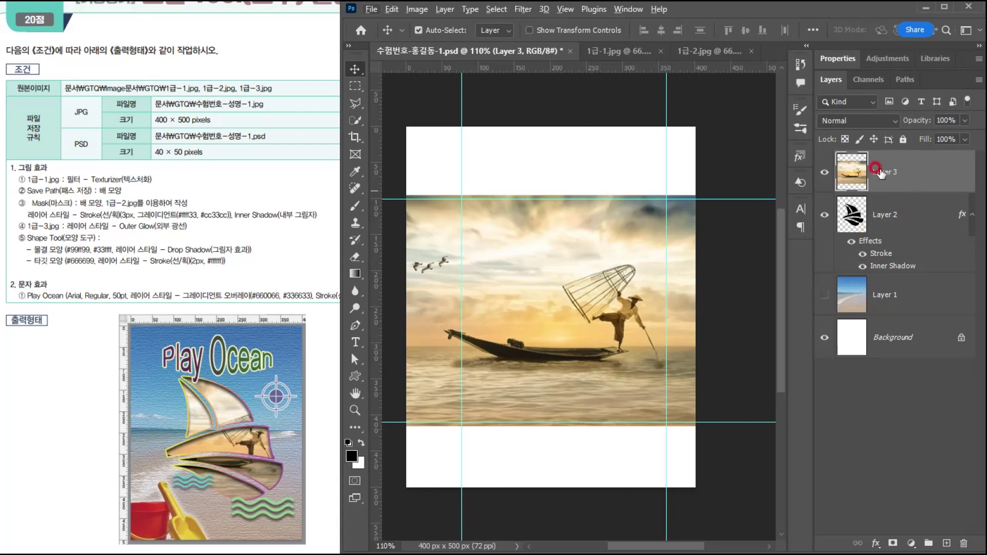
key(ctrl+plus)
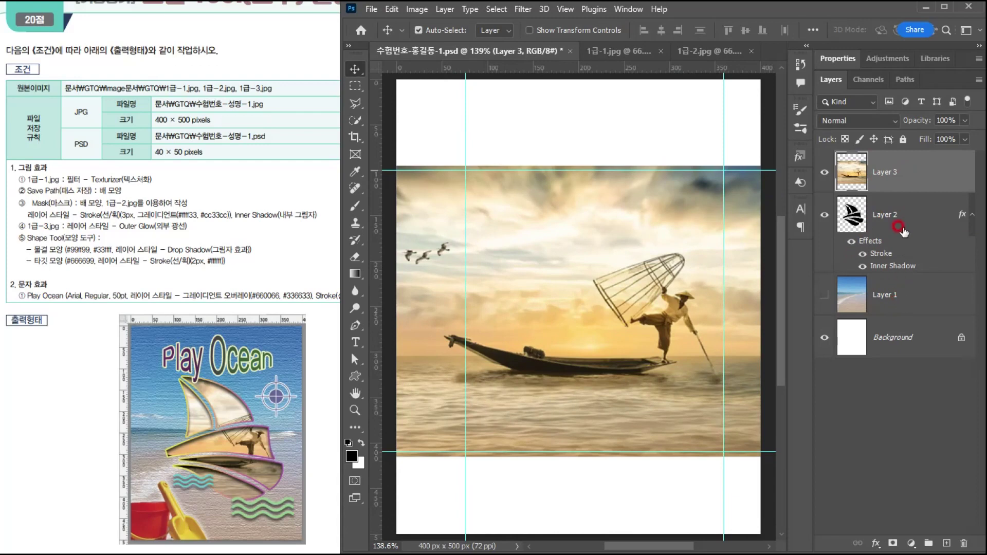
Clip the photo on Layer 3 to the boat shape on Layer 2
scroll(661, 260, down, 3)
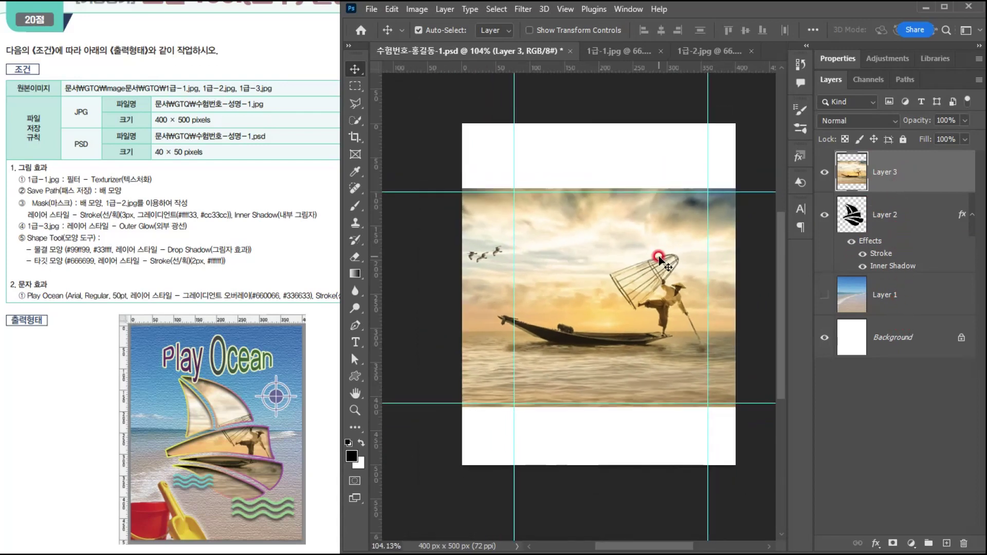
scroll(659, 258, up, 1)
drag(617, 266, 596, 272)
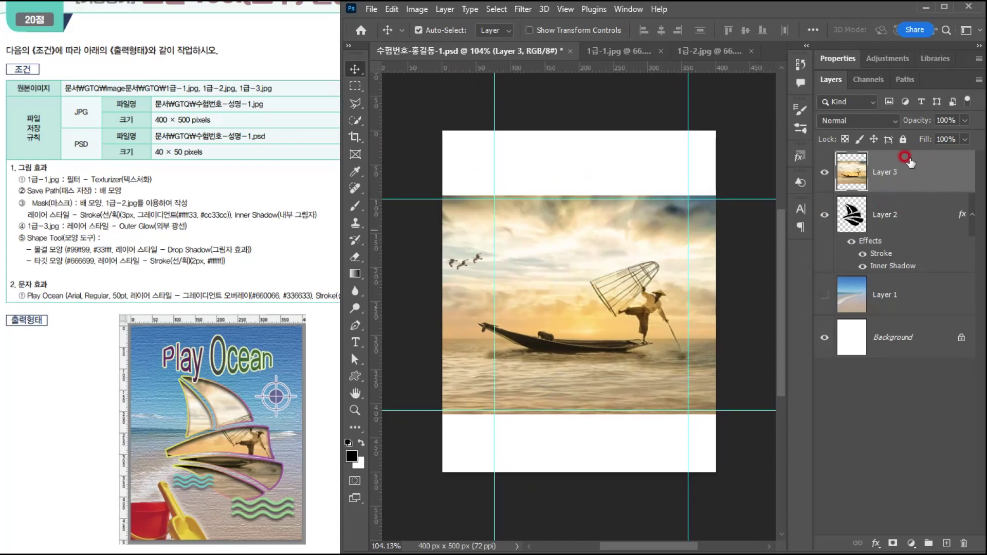
drag(914, 192, 928, 169)
right_click(926, 167)
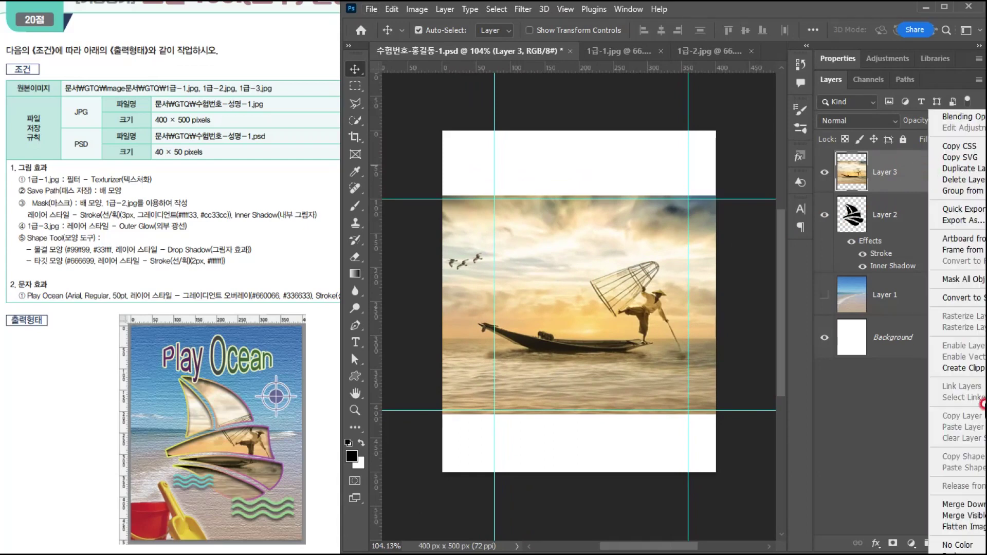
click(962, 369)
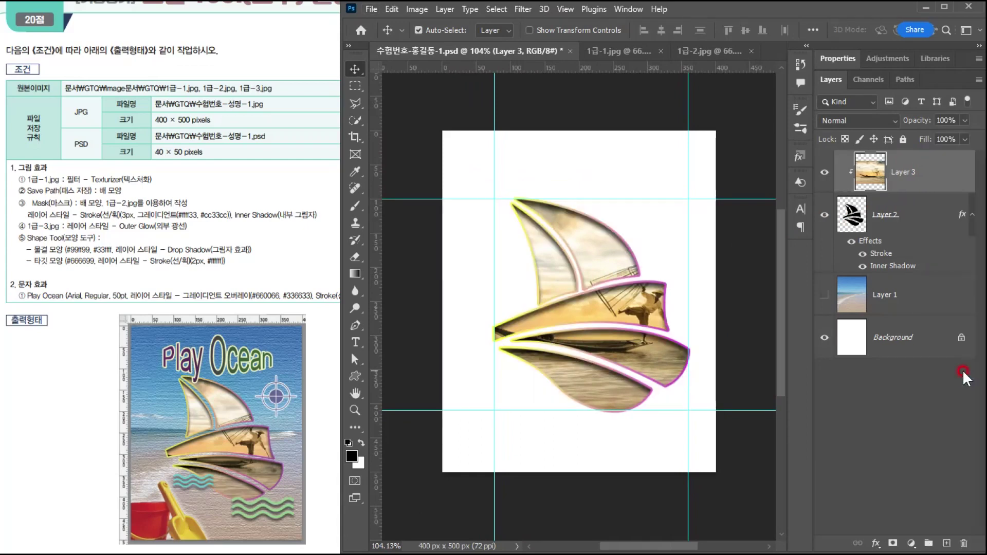
Nudge the clipped fisherman photo slightly inside the boat shape and make the beach background on Layer 1 visible
click(863, 160)
mouse_move(594, 245)
mouse_down()
mouse_move(572, 237)
mouse_move(586, 250)
mouse_up()
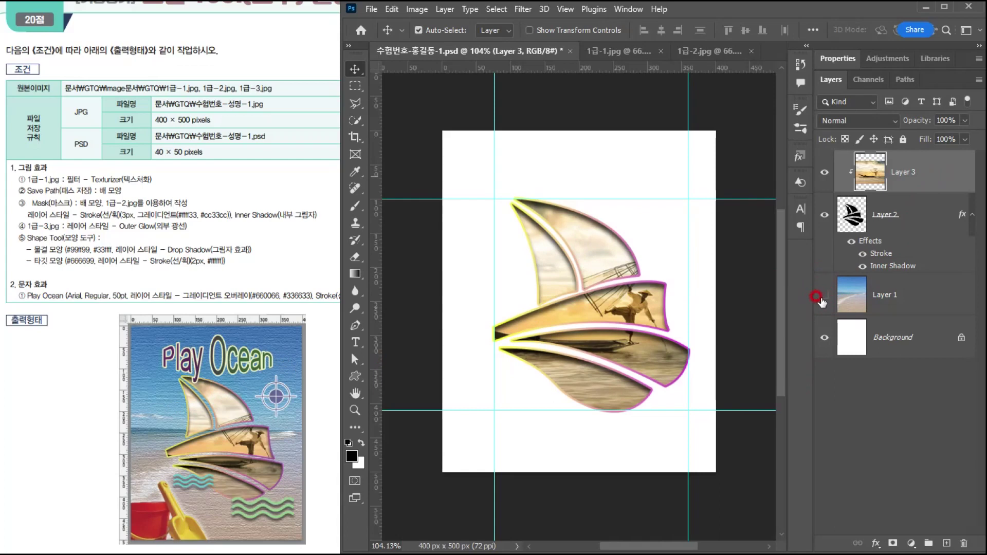
click(825, 295)
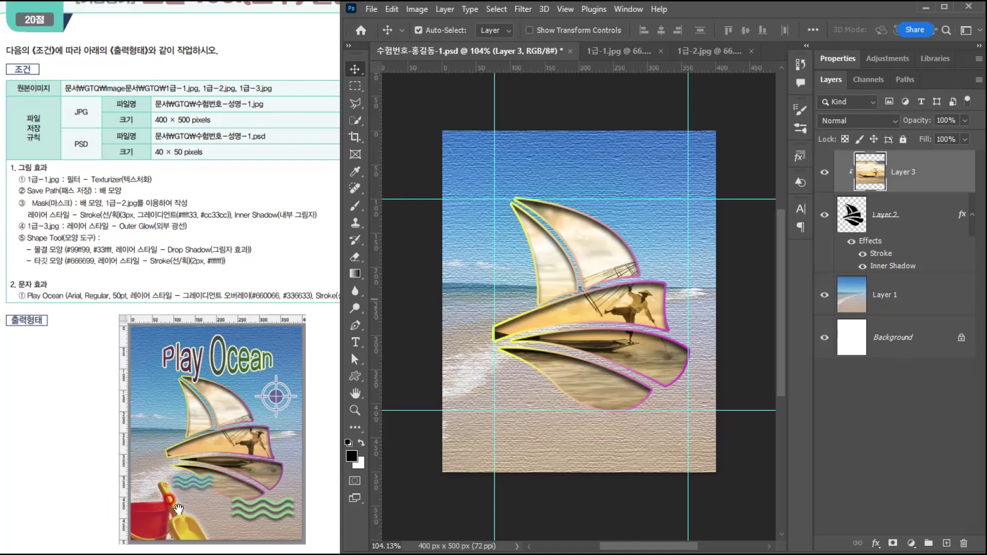
Make Layer 2 active and open the source image 1급-3.jpg from the GTQ Image folder
click(942, 178)
click(923, 220)
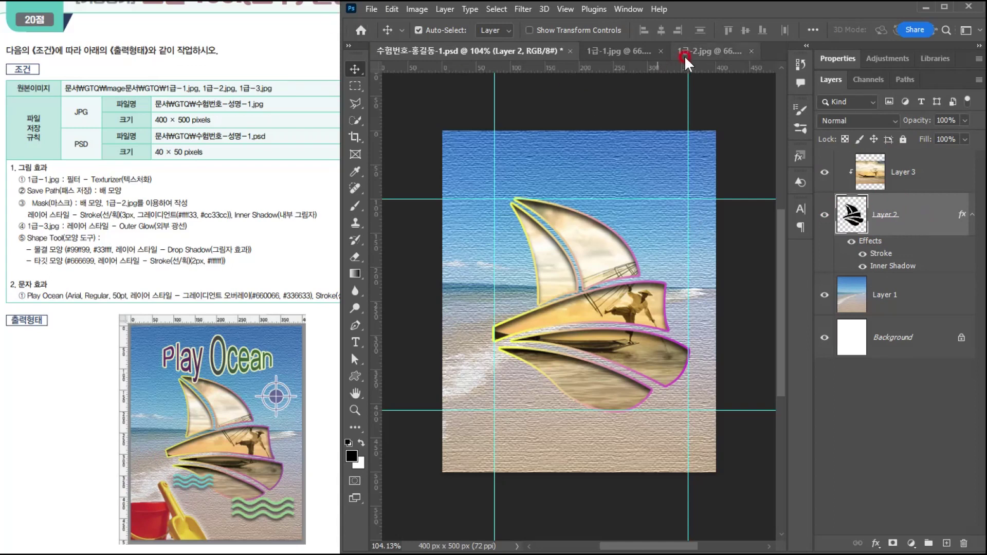
click(371, 10)
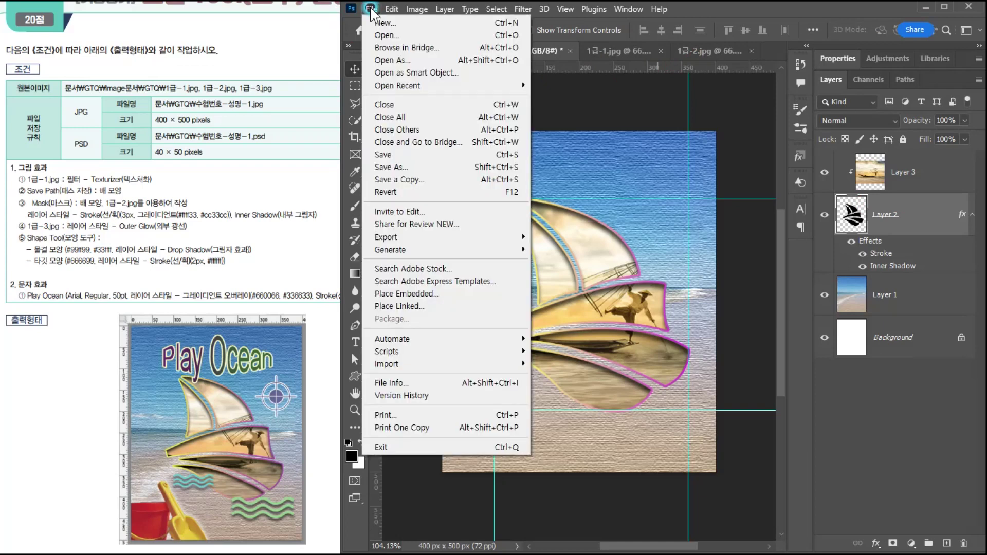
click(380, 32)
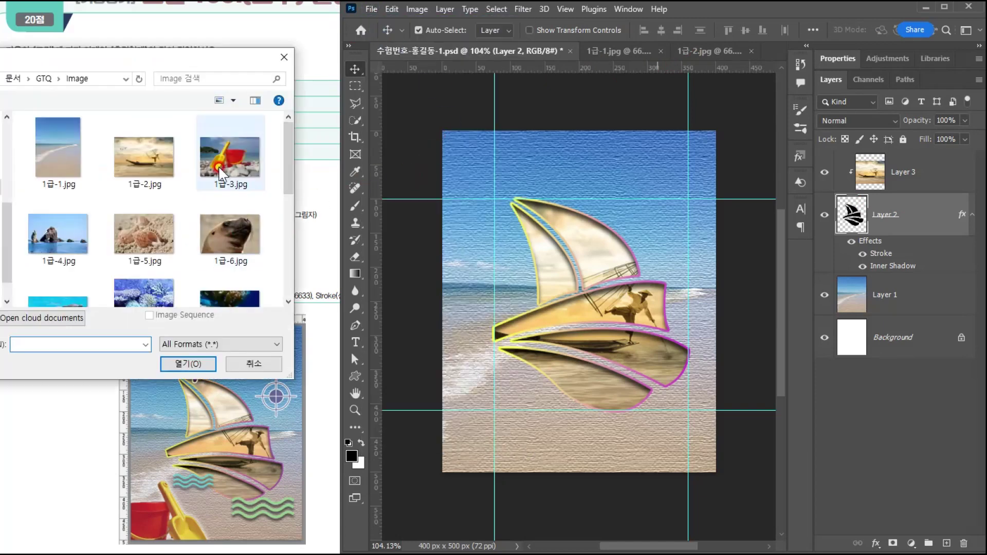
double_click(230, 157)
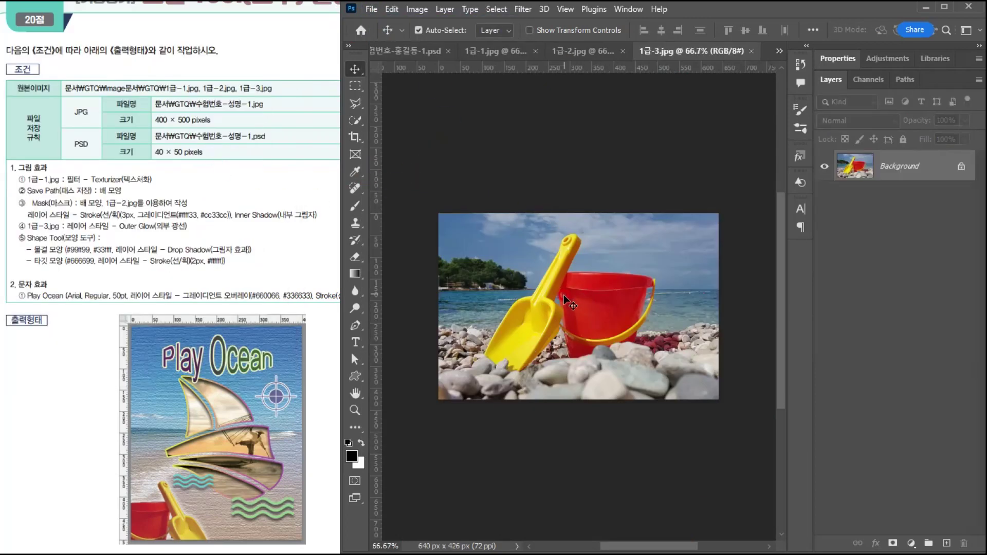
Try pasting the entire 1급-3.jpg image directly above Layer 2 in the exam document, and delete that pasted layer again
key(ctrl+a)
drag(546, 263, 677, 253)
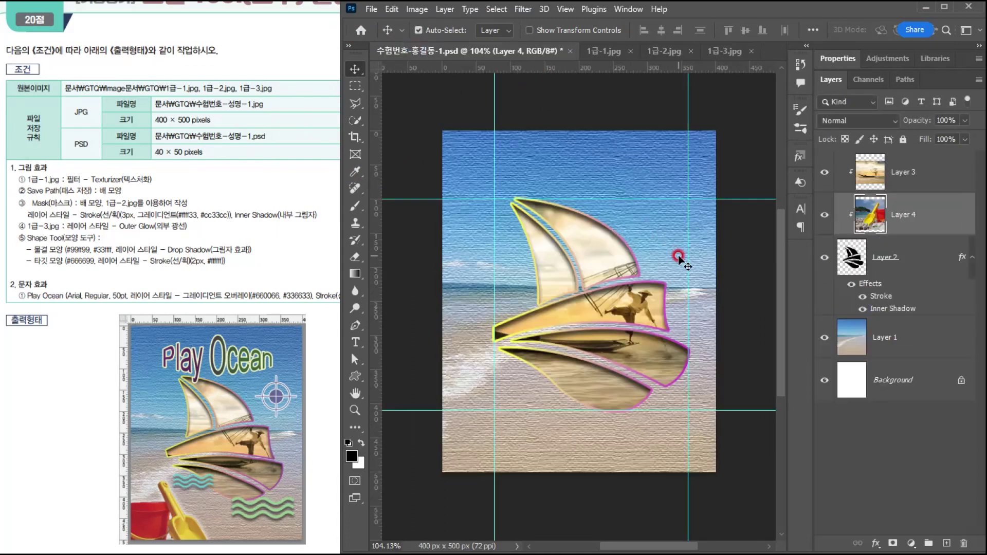
click(898, 230)
click(930, 213)
drag(931, 214, 908, 327)
drag(916, 287, 898, 162)
key(Delete)
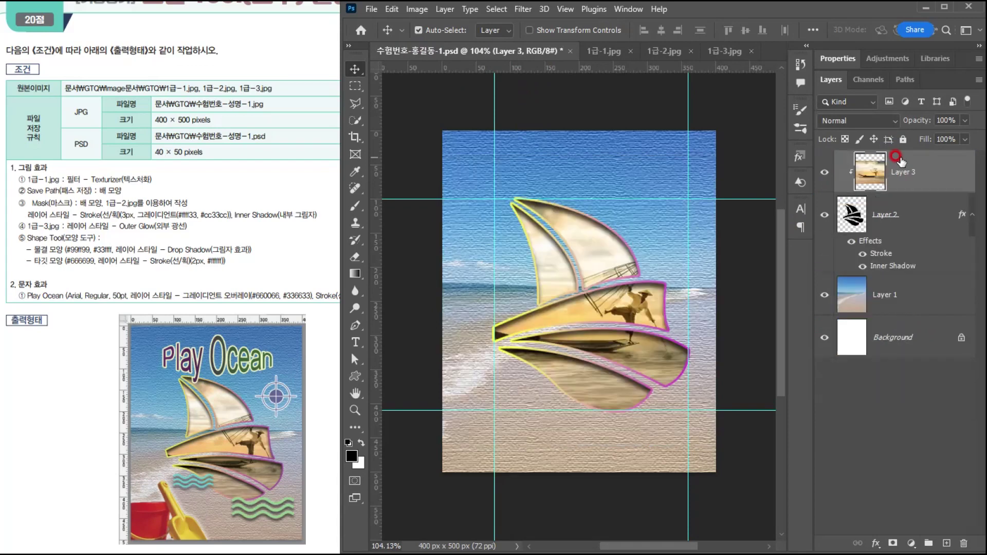
Make Layer 3 the active layer in the exam PSD document
click(724, 51)
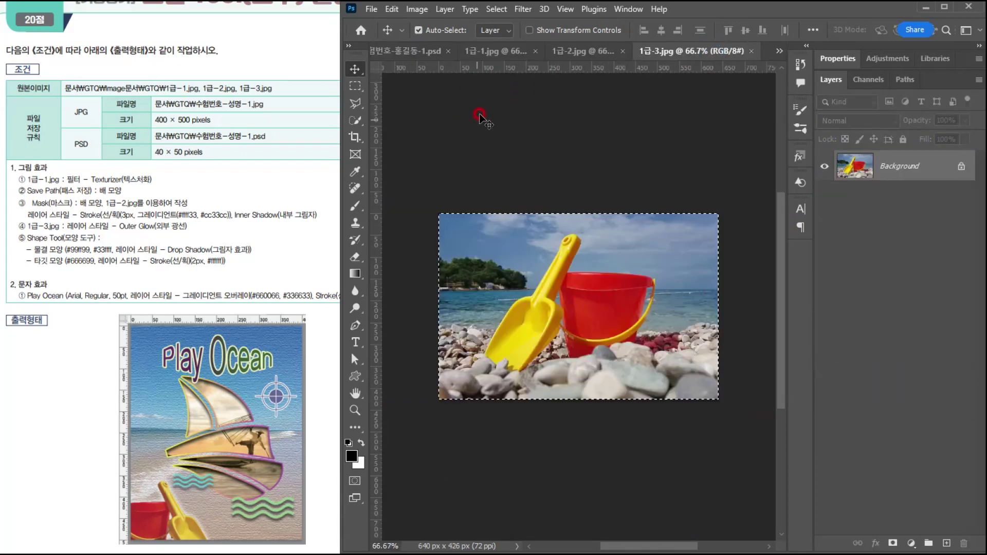
click(406, 51)
drag(894, 183, 908, 215)
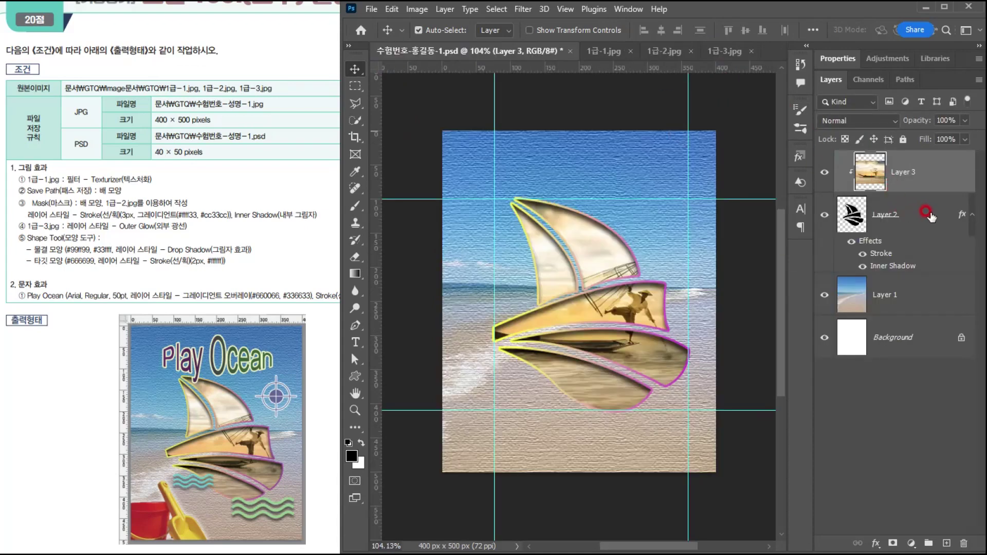
click(931, 215)
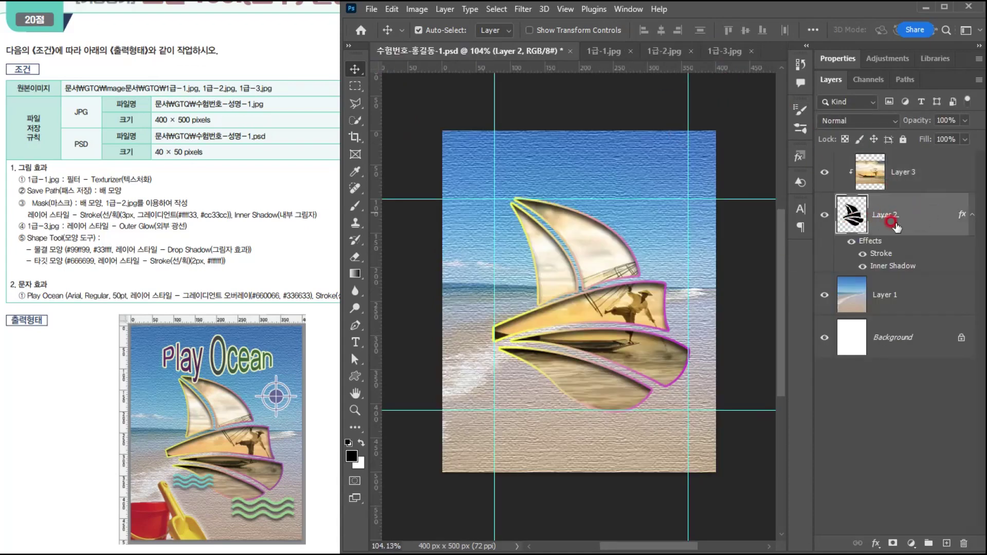
drag(895, 226, 905, 205)
click(930, 165)
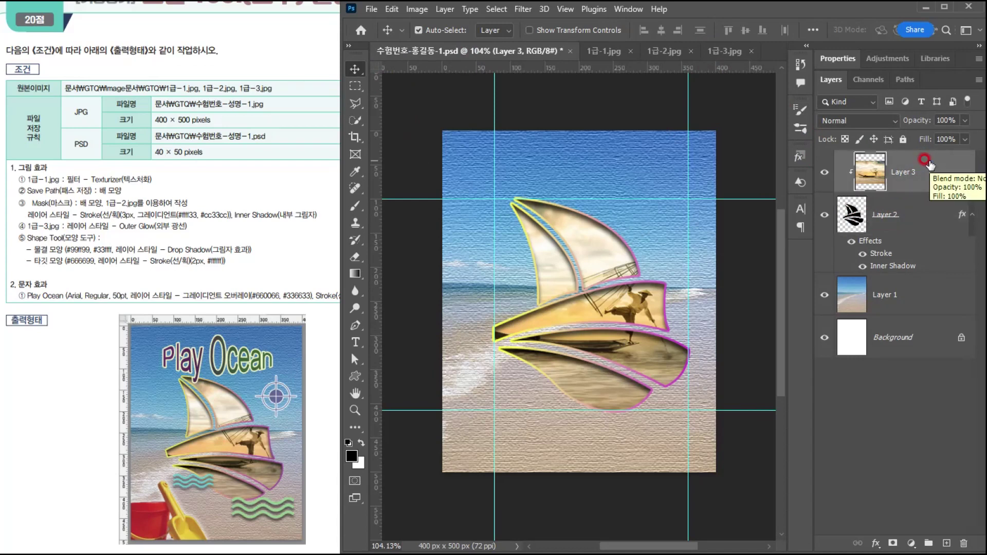
Switch to 1급-3.jpg, choose the Quick Selection tool and clear the selection of the whole image
click(719, 45)
key(ctrl+a)
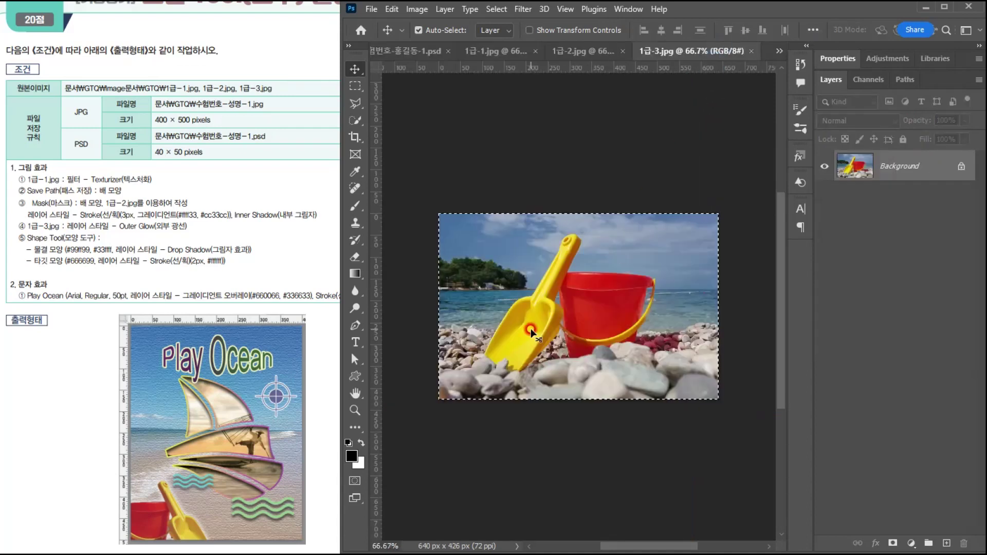
scroll(531, 334, up, 3)
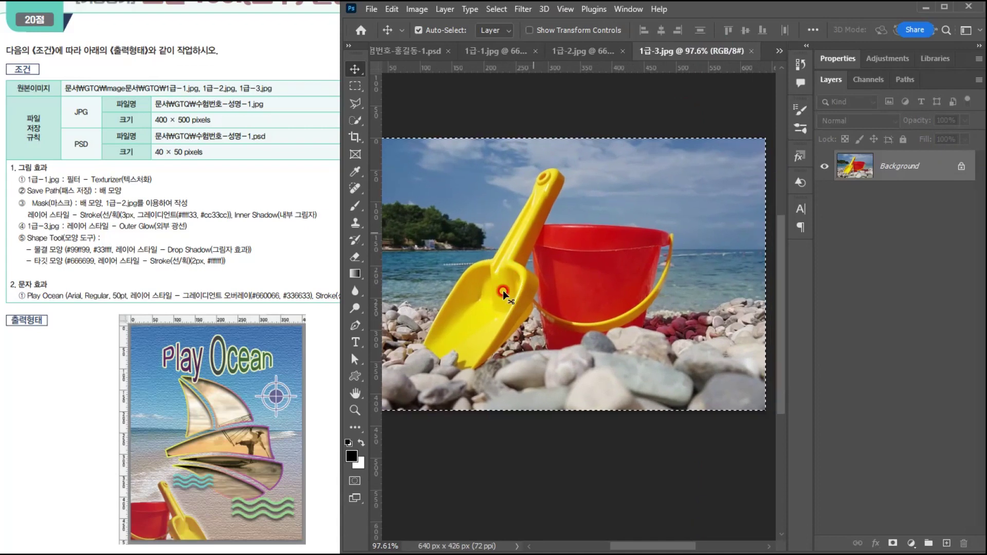
click(357, 117)
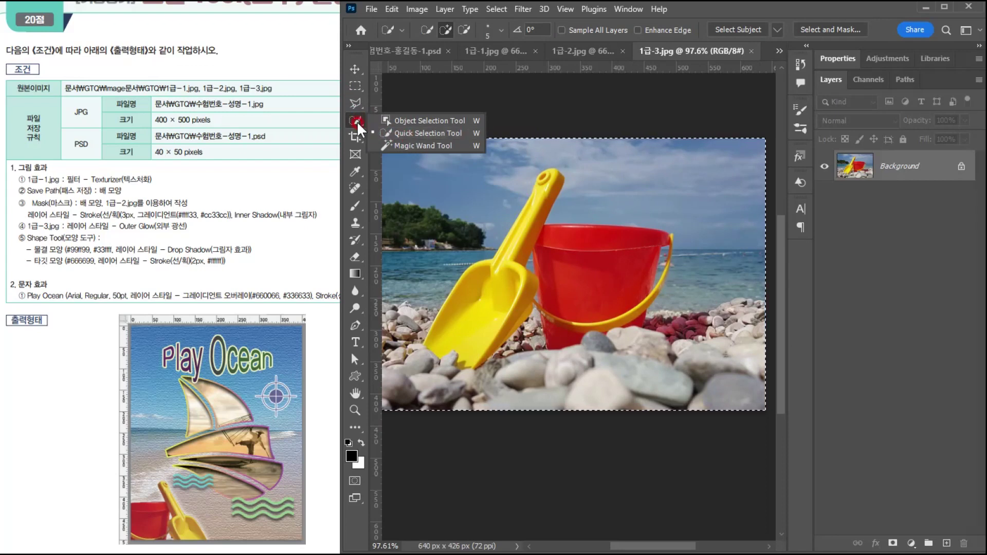
click(404, 131)
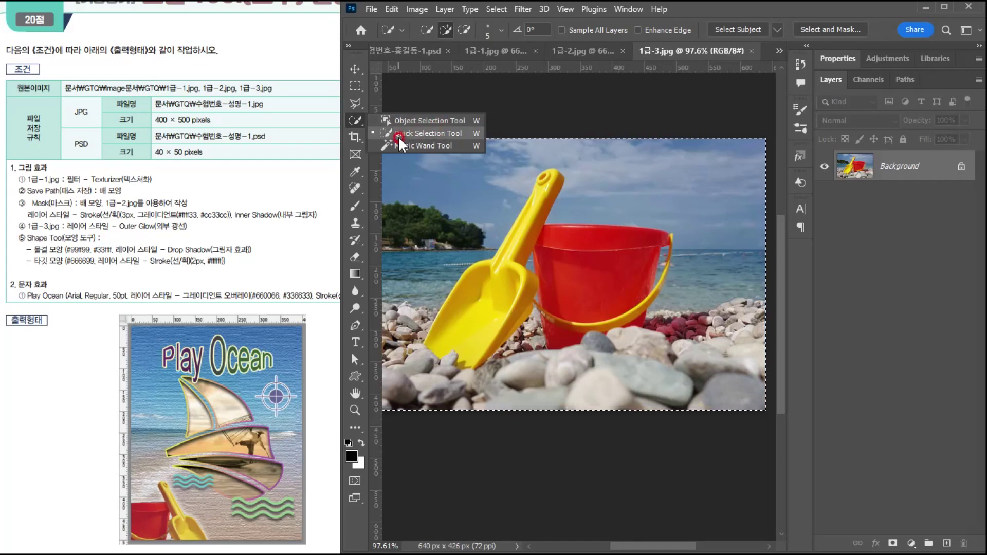
click(399, 136)
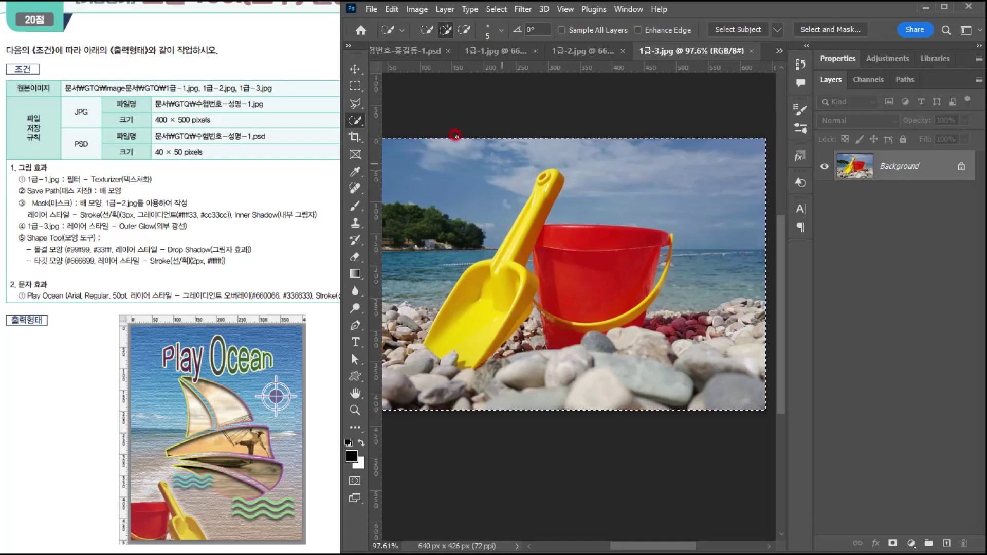
key(ctrl+d)
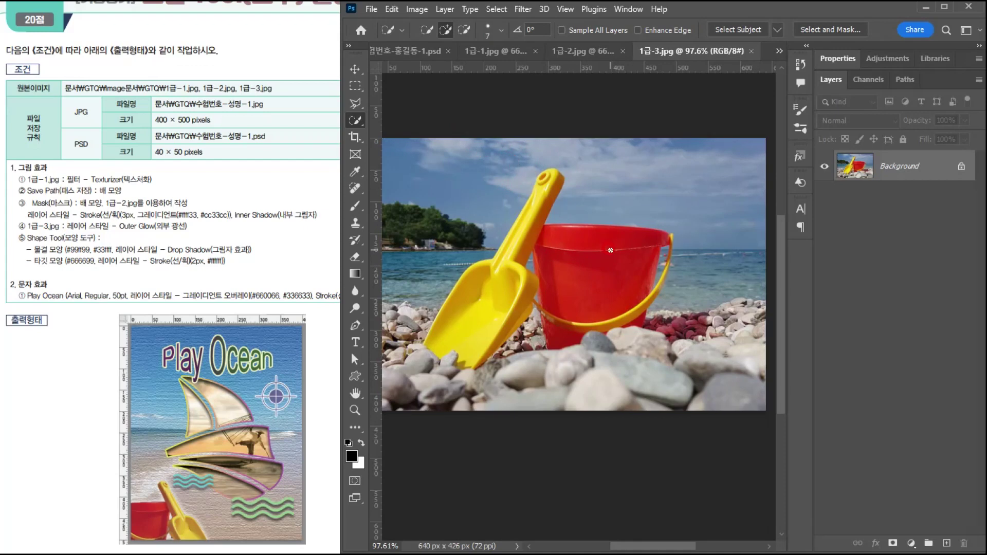
Roughly select the red bucket and yellow shovel using a Quick Selection brush of about 68 px
key(bracketright)
key(bracketright)
key(bracketright)
key(bracketright)
key(bracketright)
key(bracketright)
key(bracketright)
key(bracketright)
key(bracketright)
key(bracketright)
key(bracketright)
key(bracketright)
key(bracketright)
key(bracketright)
key(bracketright)
key(bracketleft)
key(bracketleft)
key(bracketleft)
key(bracketleft)
key(bracketleft)
key(bracketleft)
key(bracketleft)
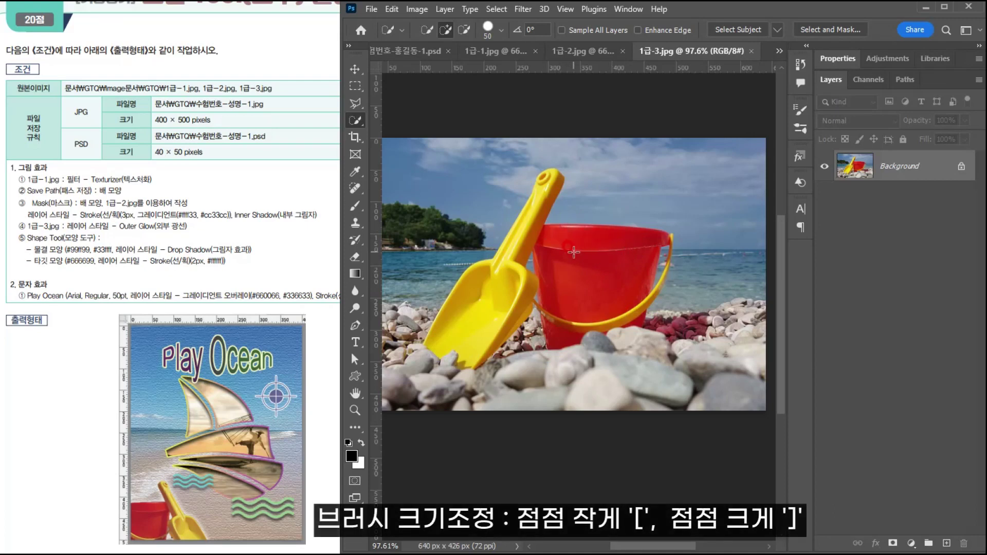
key(Caps_Lock)
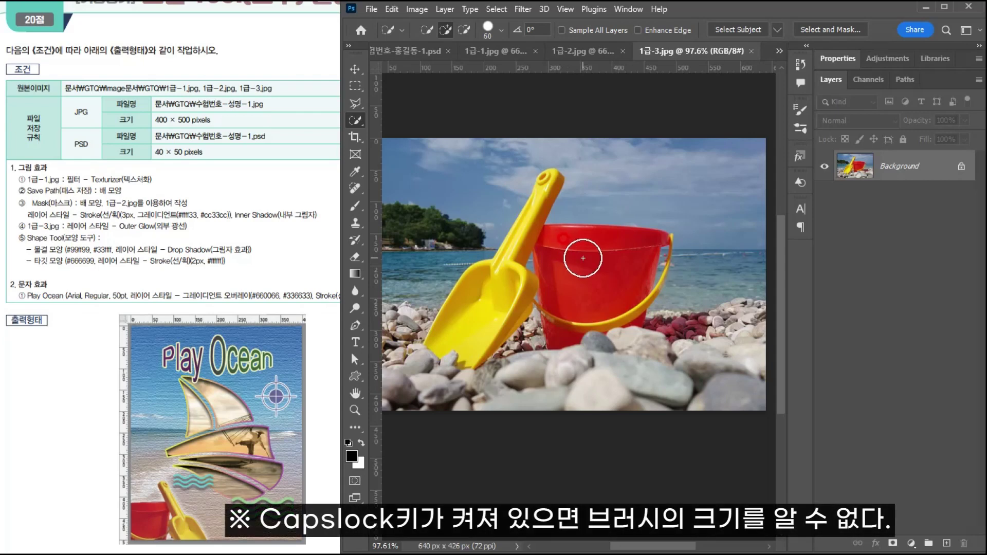
mouse_move(584, 255)
mouse_down()
mouse_move(591, 303)
mouse_move(573, 318)
mouse_move(624, 313)
mouse_move(593, 341)
mouse_up()
drag(474, 323, 489, 288)
Subtract the background gap between the shovel and the bucket from the selection using a 5 px brush
scroll(548, 283, up, 11)
key(bracketleft)
key(bracketleft)
key(bracketleft)
key(bracketleft)
key(bracketleft)
key(bracketleft)
key(bracketleft)
key(bracketleft)
key(bracketleft)
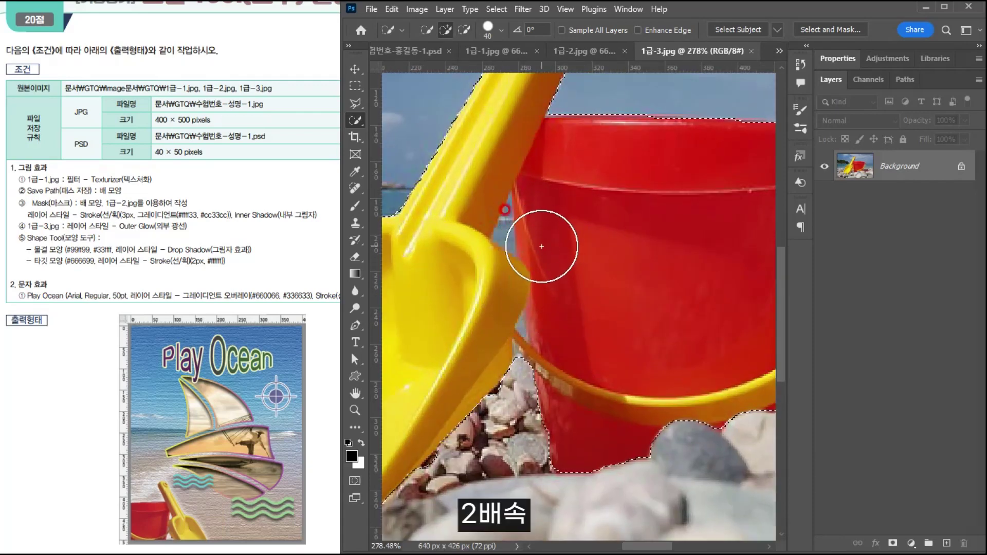
key(bracketleft)
key(bracketleft)
key(bracketleft)
key(bracketleft)
click(503, 231)
alt+click(509, 213)
scroll(529, 221, down, 2)
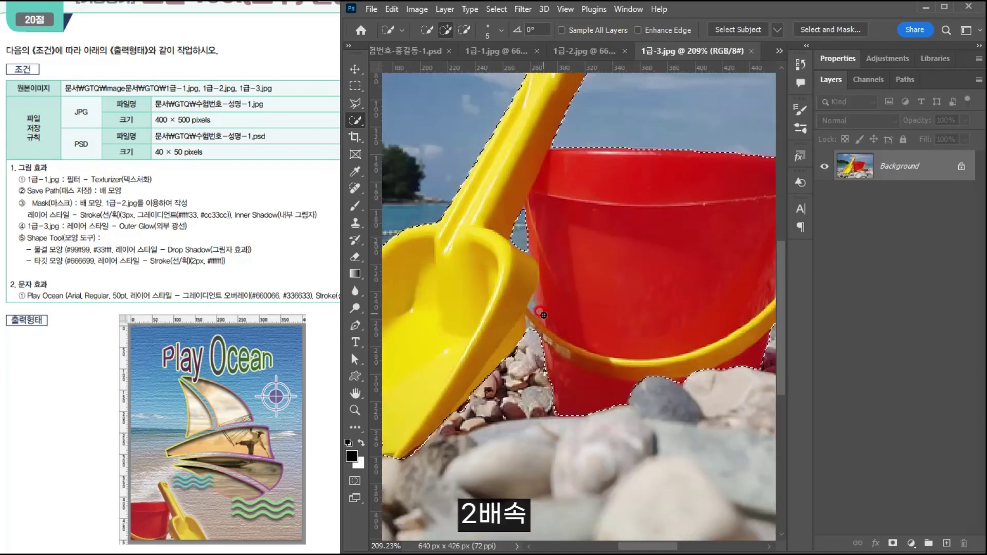
scroll(545, 312, up, 4)
alt+click(520, 295)
Refine the selection along the bucket's yellow handle, excluding the gap inside it, and around the shovel's lower edge
scroll(612, 313, down, 4)
mouse_move(665, 288)
mouse_down()
mouse_move(683, 291)
mouse_move(380, 355)
mouse_up()
scroll(542, 281, up, 5)
drag(543, 253, 527, 323)
click(567, 281)
drag(567, 281, 534, 393)
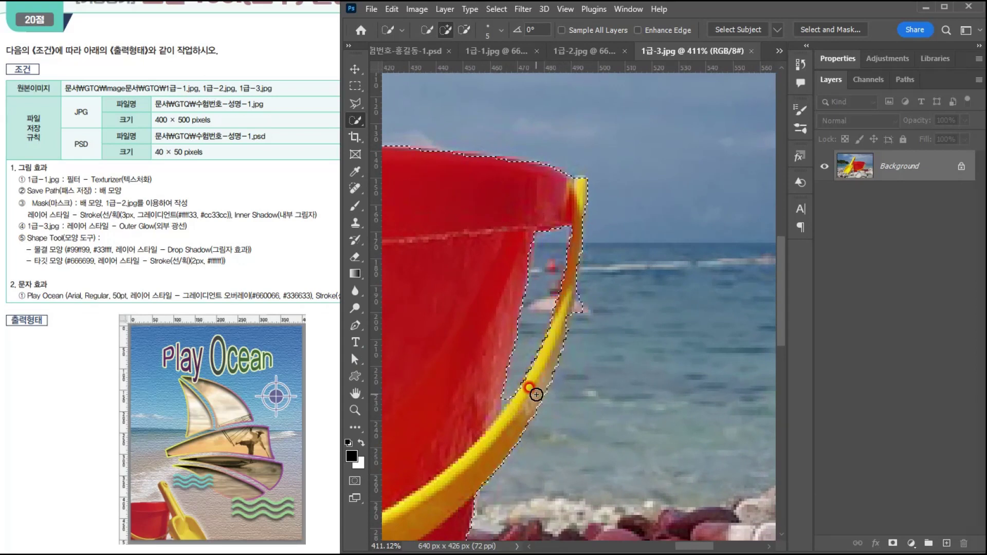
drag(578, 323, 600, 224)
scroll(658, 222, down, 4)
drag(533, 317, 690, 339)
drag(586, 432, 584, 409)
scroll(585, 409, down, 1)
scroll(585, 408, down, 2)
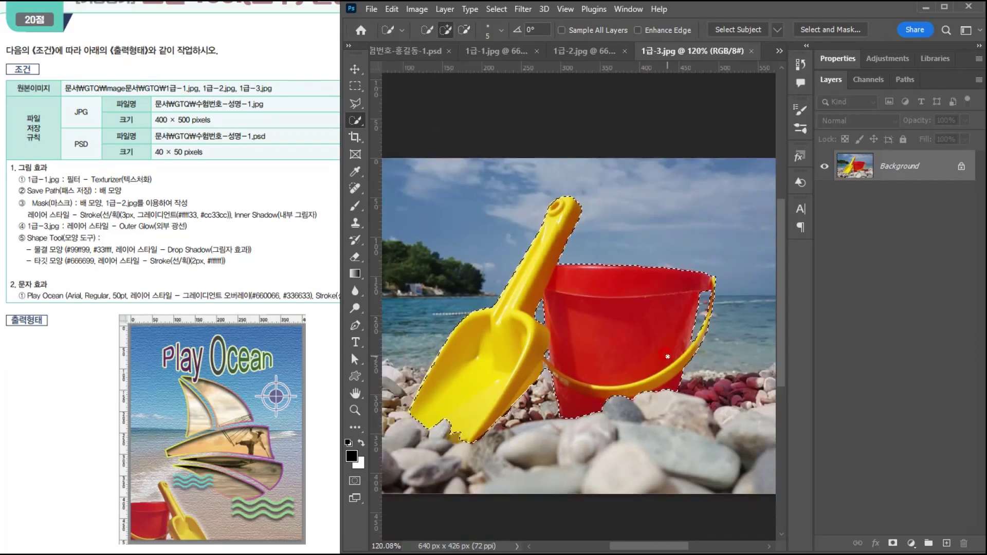
Copy the selected bucket and shovel above Layer 3 in the exam document and scale them to about 49% at the canvas's lower-left corner
click(407, 51)
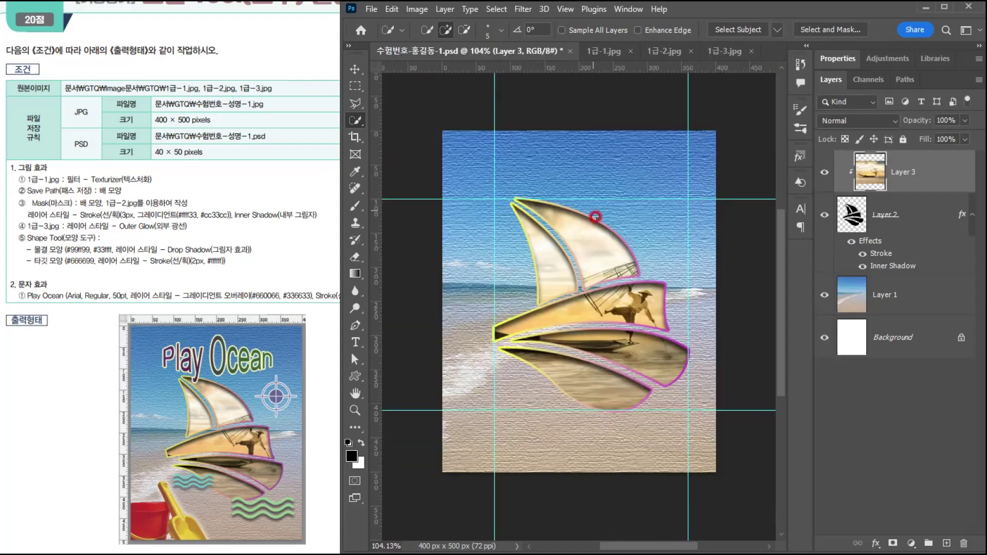
key(ctrl+v)
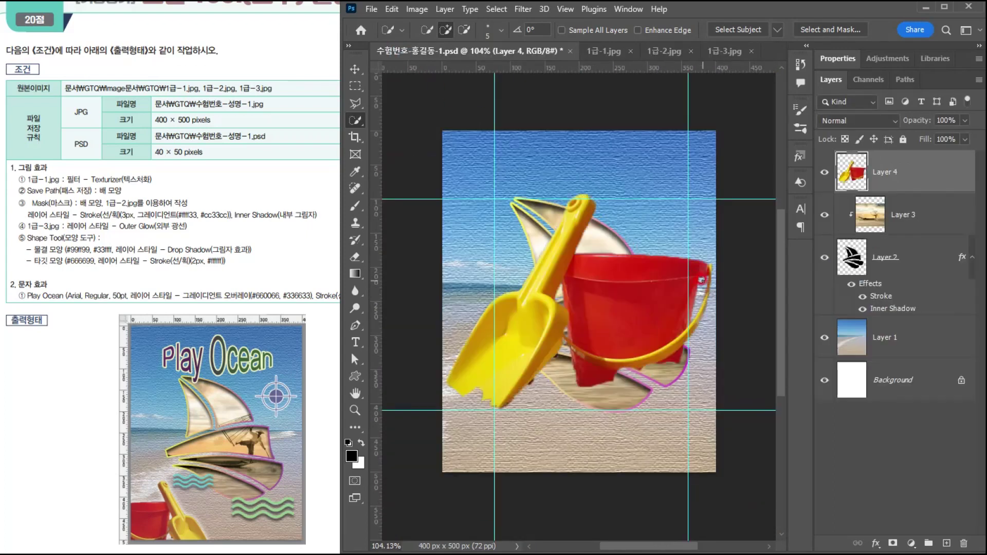
key(ctrl+t)
drag(707, 188, 602, 283)
drag(551, 339, 521, 435)
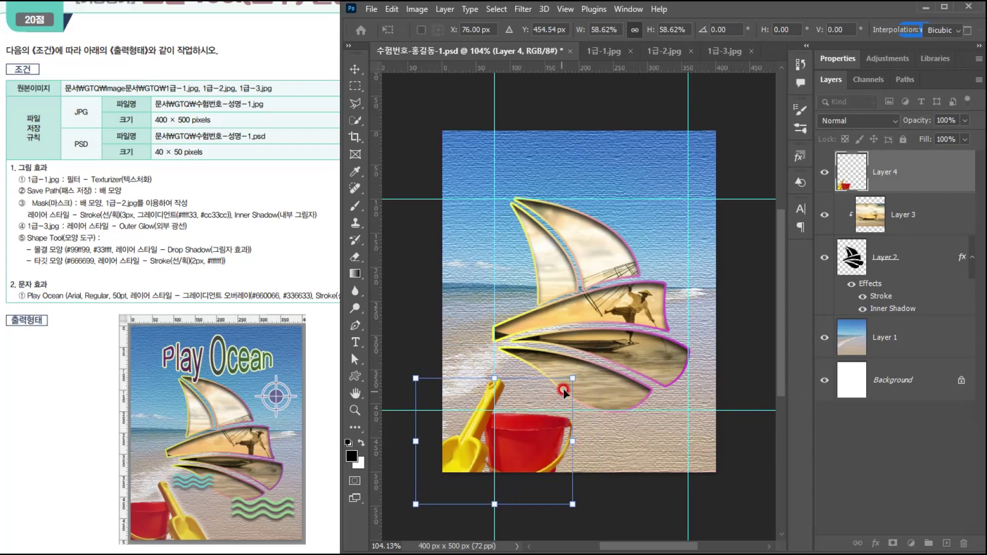
drag(572, 379, 555, 392)
drag(510, 477, 527, 430)
drag(572, 352, 563, 355)
drag(536, 402, 534, 438)
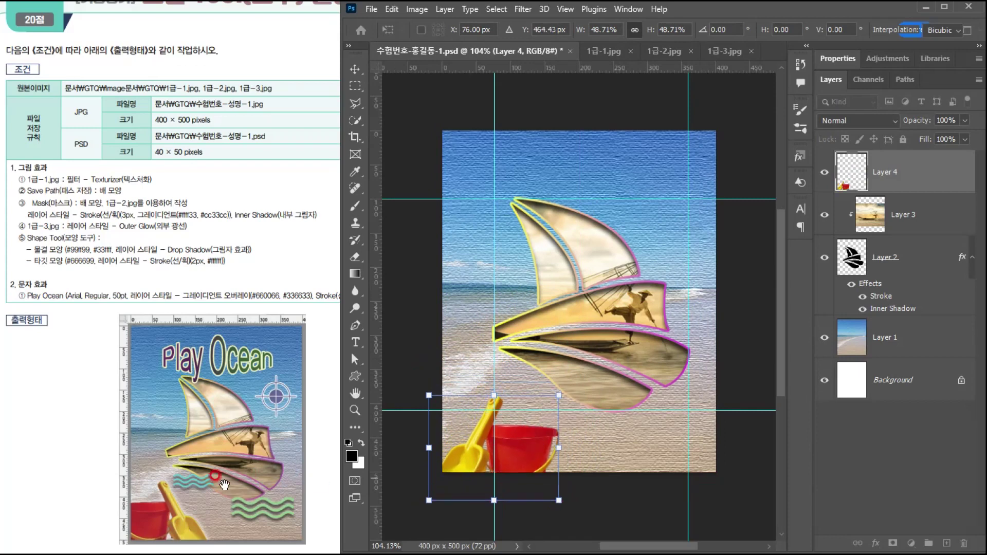
Flip the bucket and shovel horizontally, enlarge them to about 54%, and settle them in the canvas's lower-left corner
right_click(522, 442)
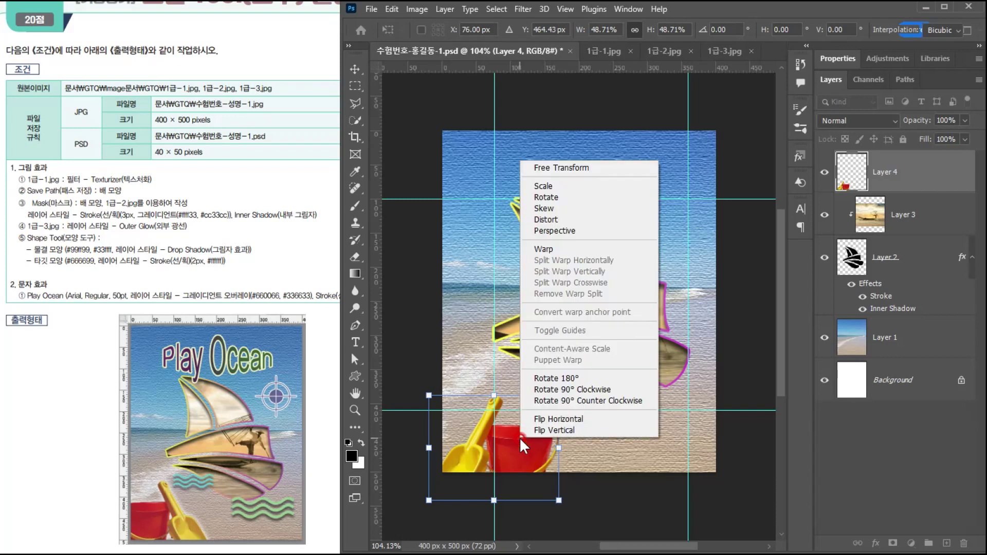
click(551, 419)
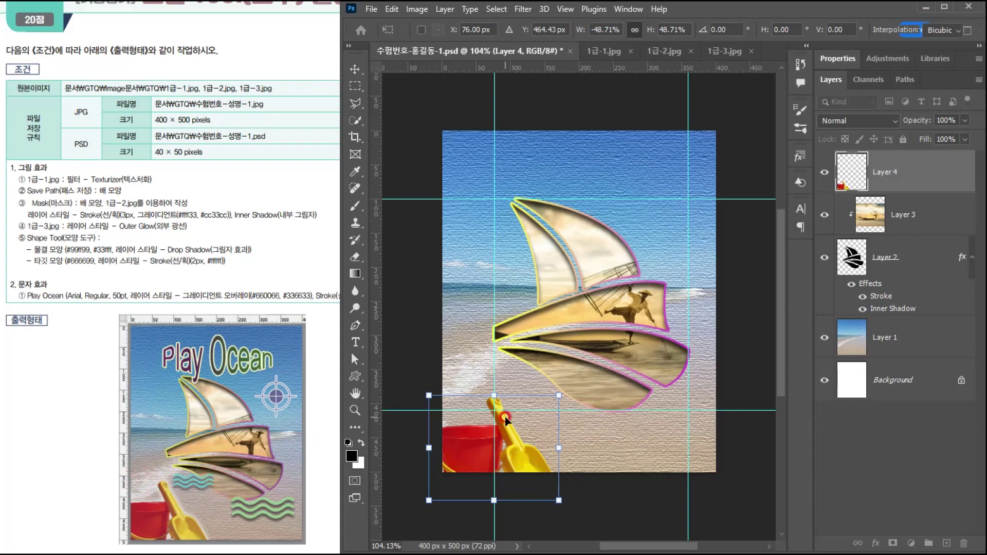
drag(559, 395, 573, 388)
mouse_move(525, 448)
mouse_down()
mouse_move(532, 442)
mouse_move(522, 442)
mouse_up()
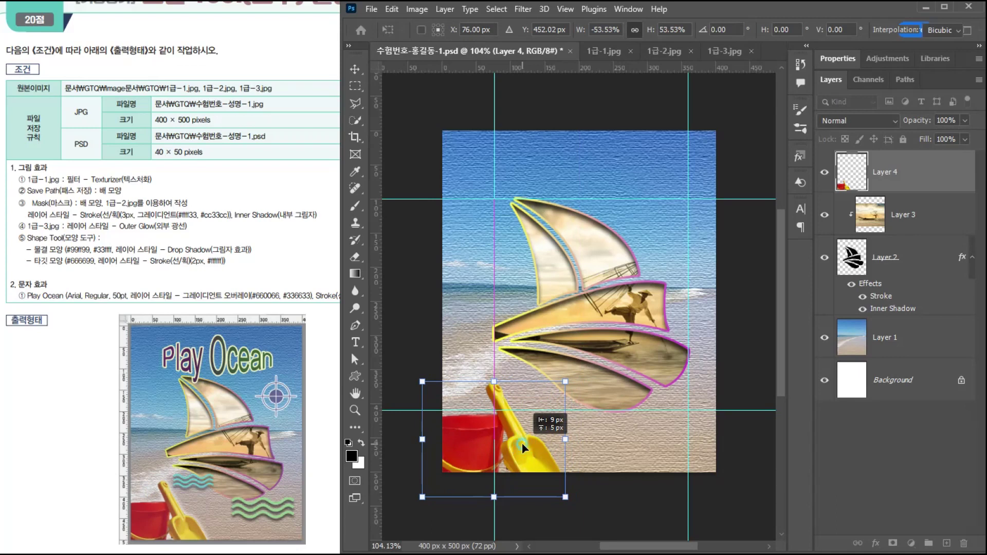
double_click(530, 435)
click(149, 222)
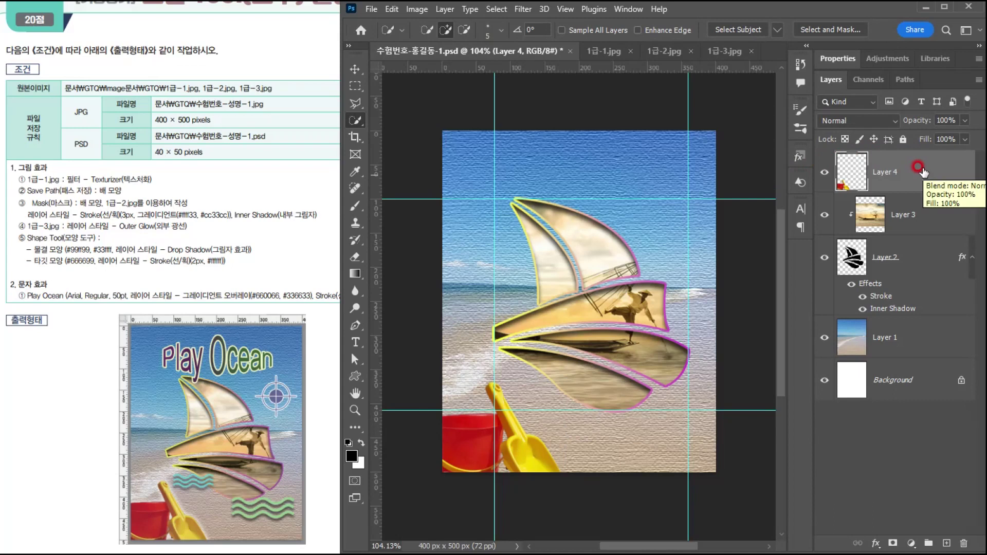
double_click(918, 167)
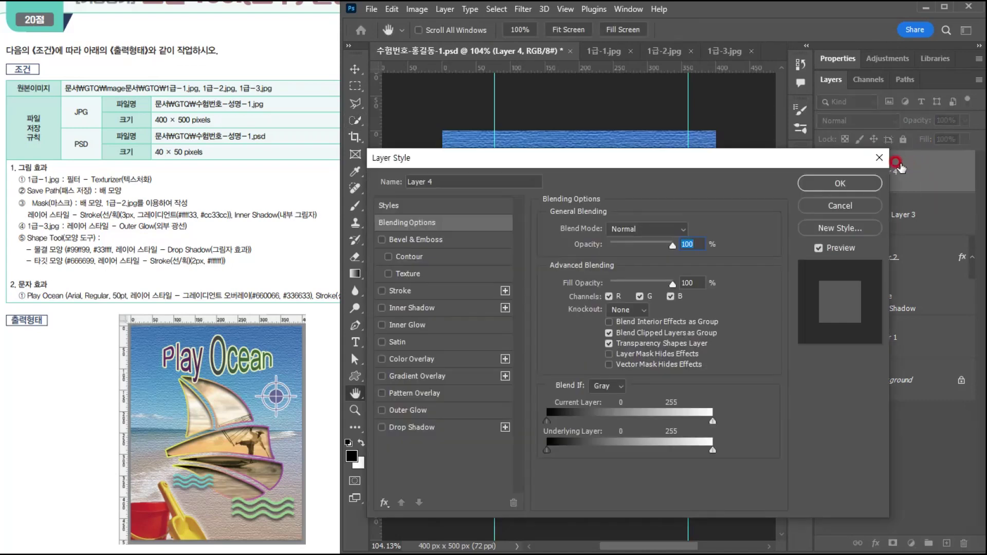
key(Escape)
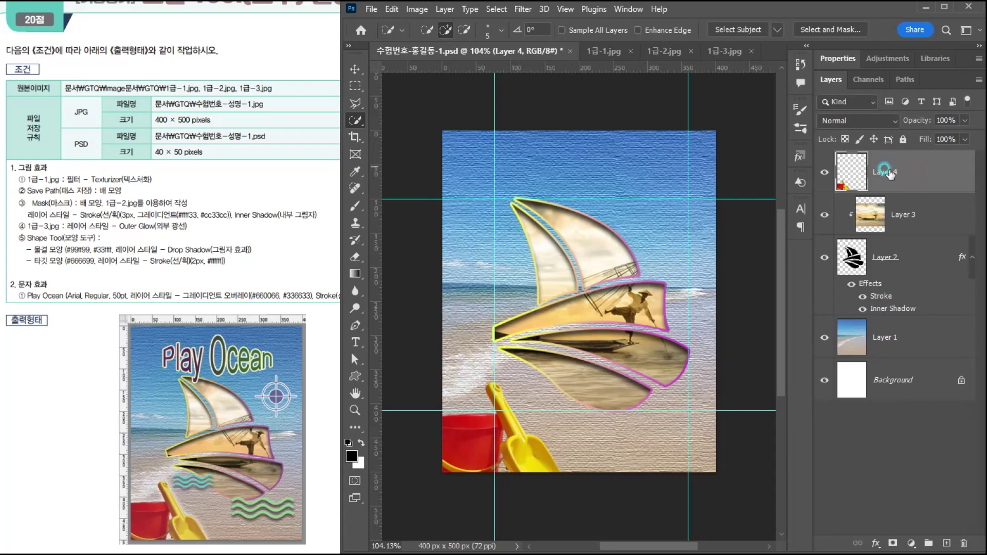
double_click(863, 172)
key(Return)
Apply an Outer Glow layer style to the bucket and shovel on Layer 4, with 70% opacity and 15 px size
double_click(925, 175)
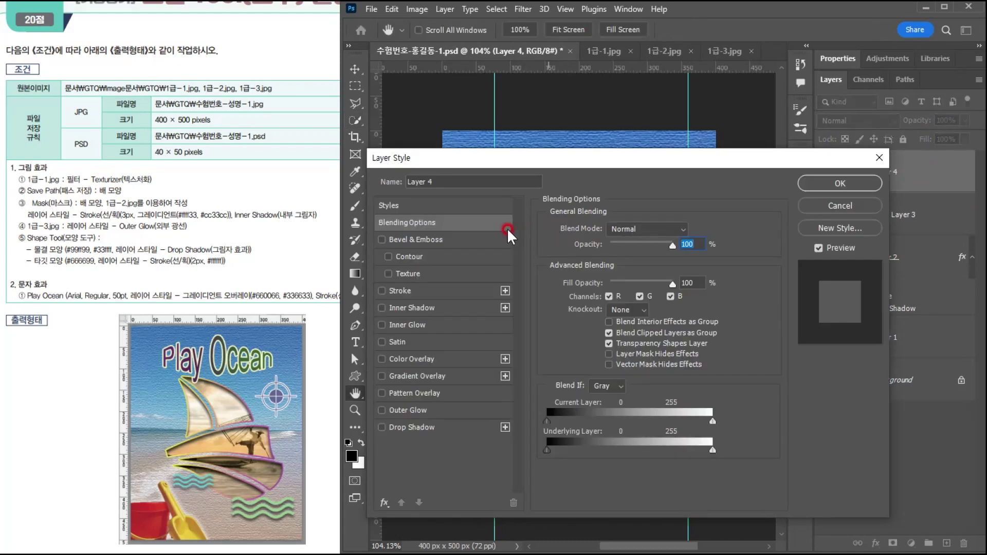
click(435, 410)
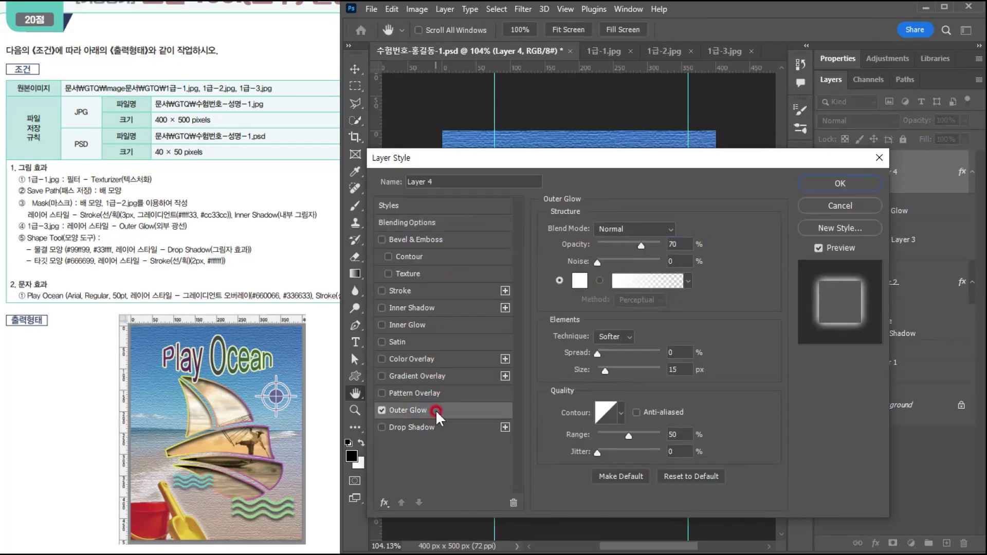
drag(581, 161, 596, 147)
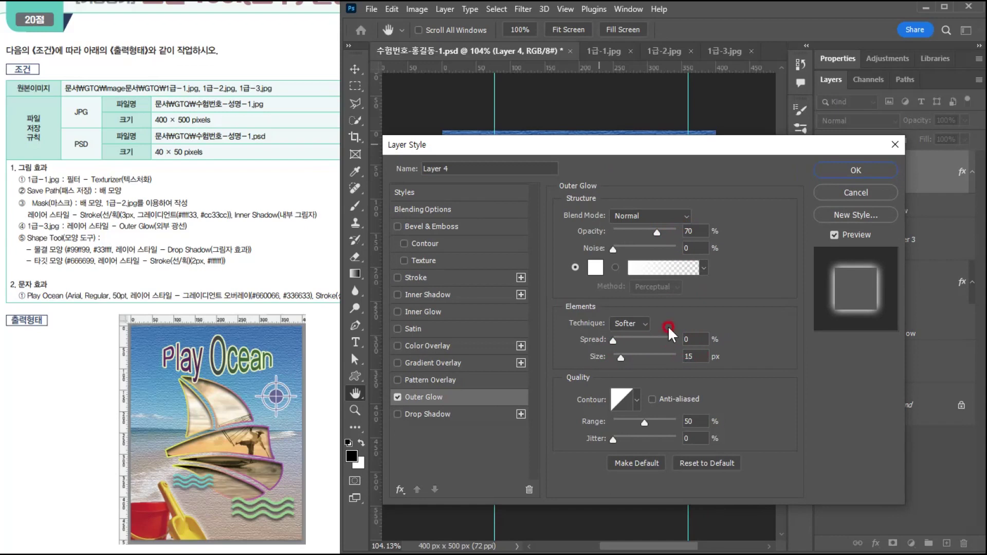
drag(432, 144, 441, 166)
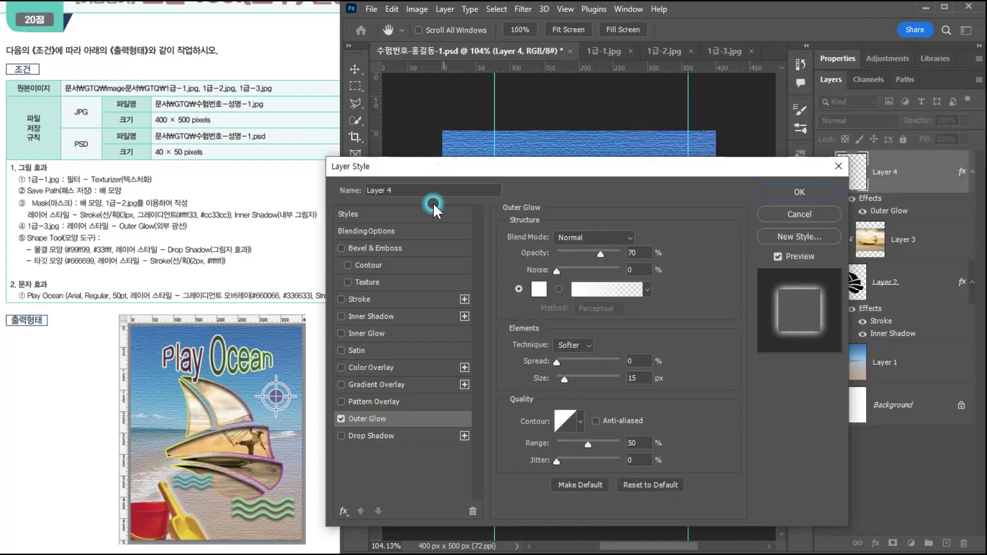
click(823, 192)
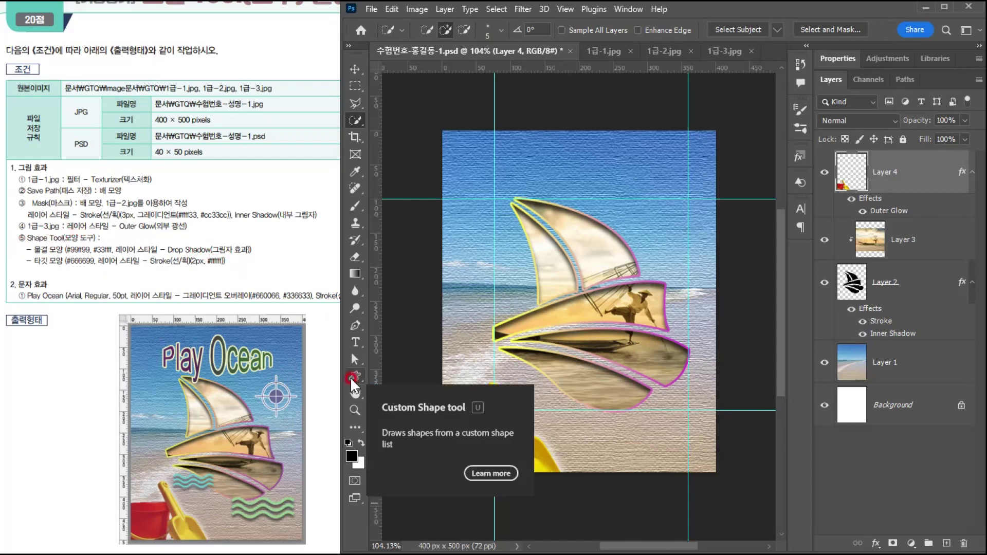
Activate the Custom Shape tool and set it to draw in Shape mode
click(355, 376)
click(426, 438)
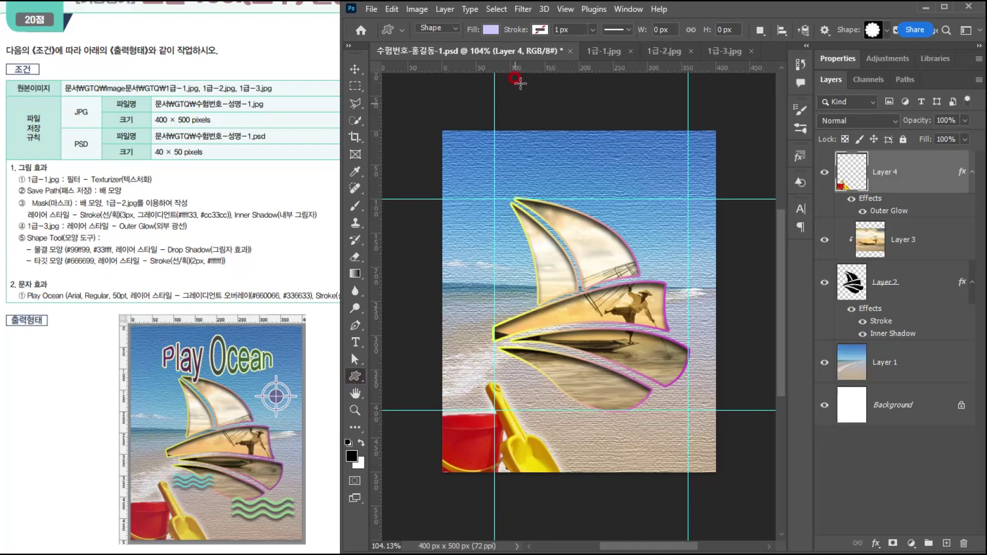
click(428, 27)
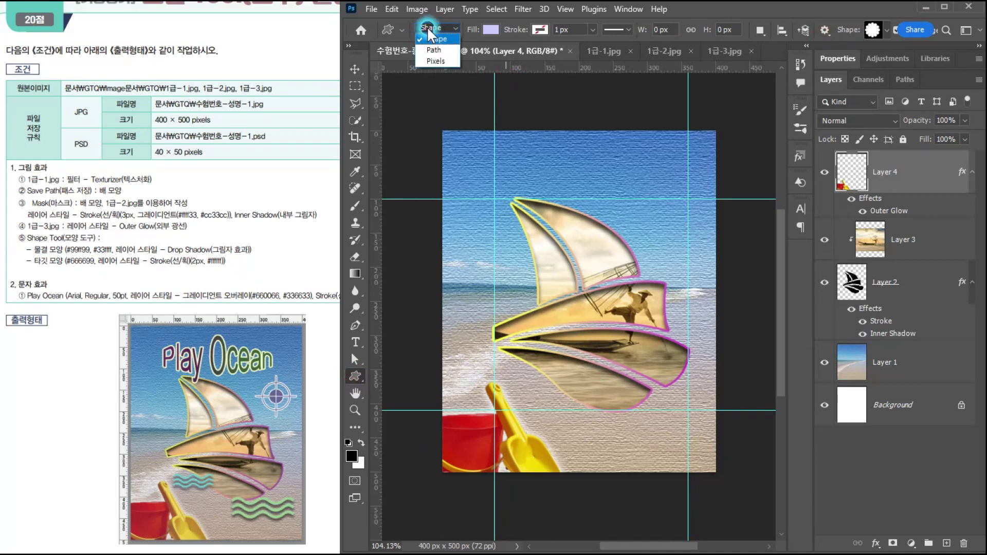
click(427, 39)
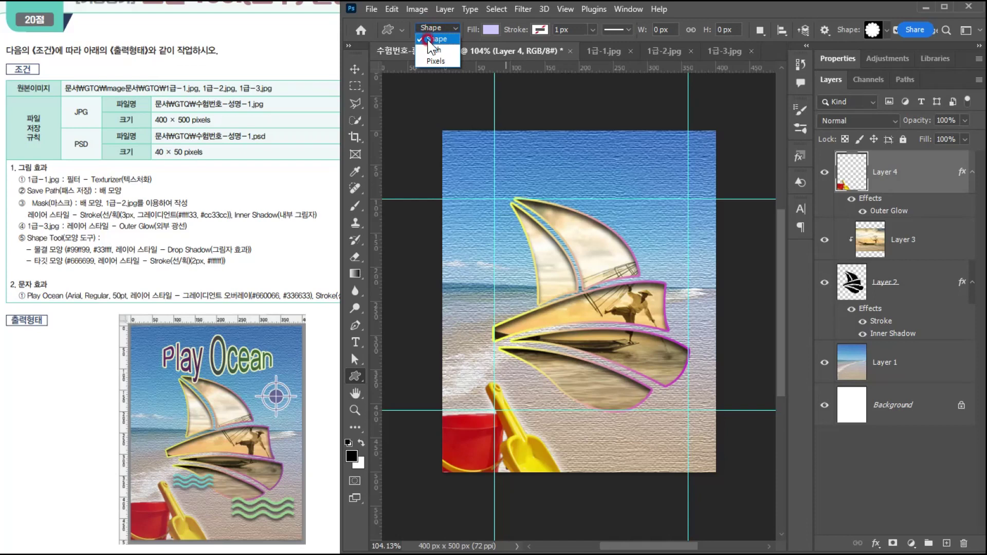
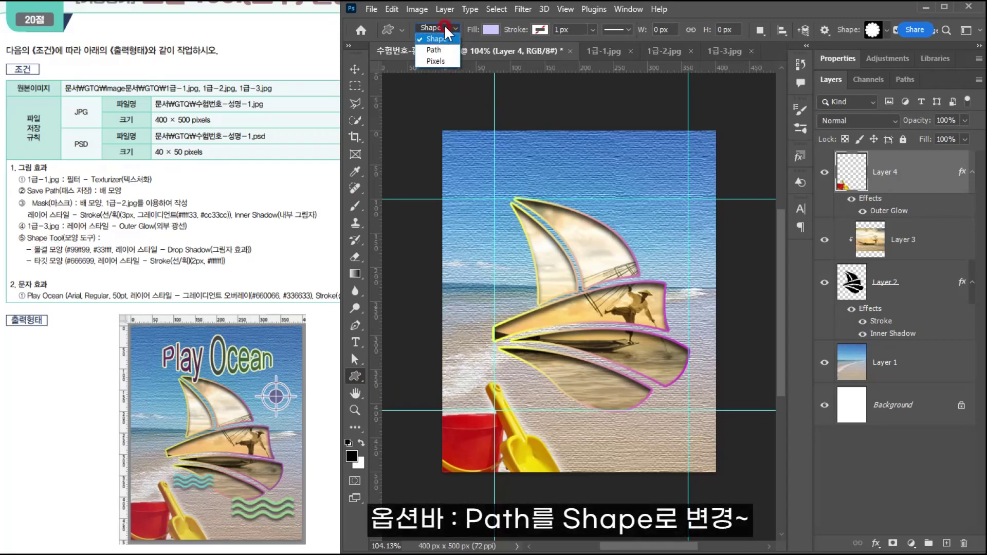
click(434, 50)
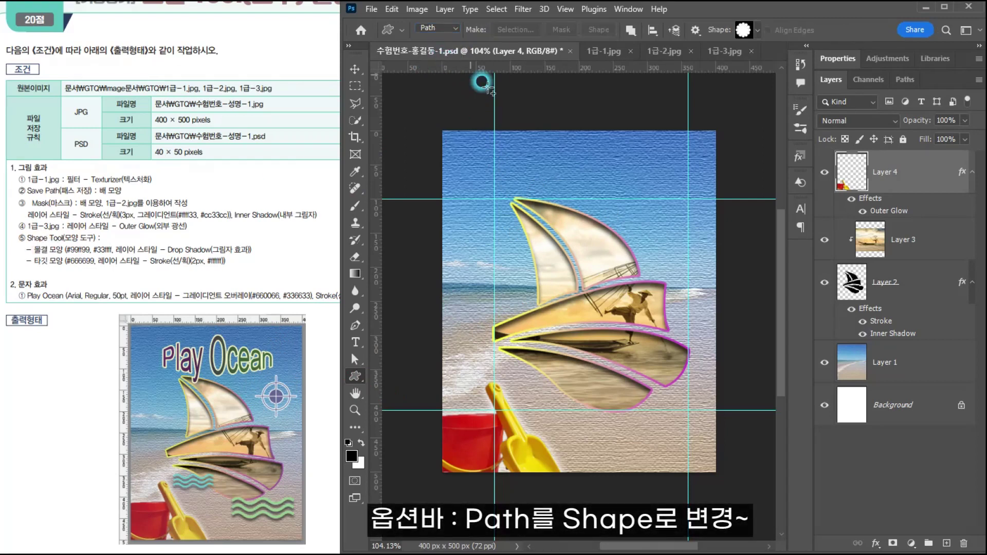
mouse_move(548, 151)
mouse_down()
mouse_move(661, 275)
mouse_move(683, 258)
mouse_move(679, 288)
mouse_up()
key(ctrl+z)
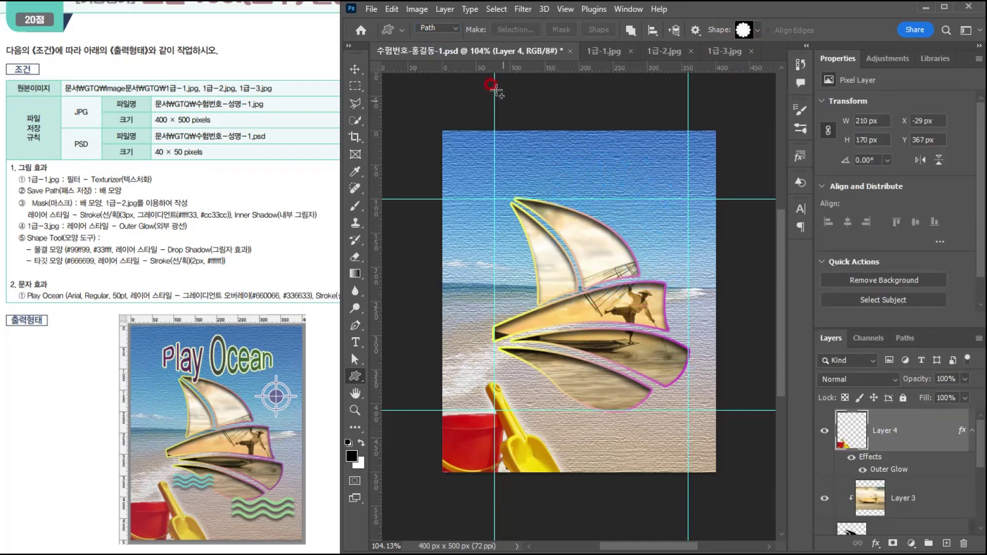
click(427, 26)
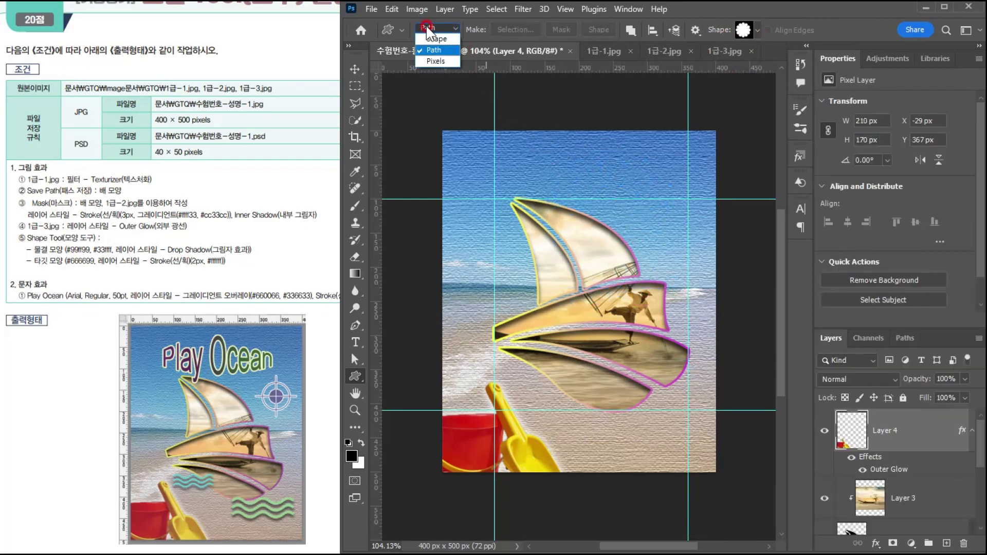
click(424, 35)
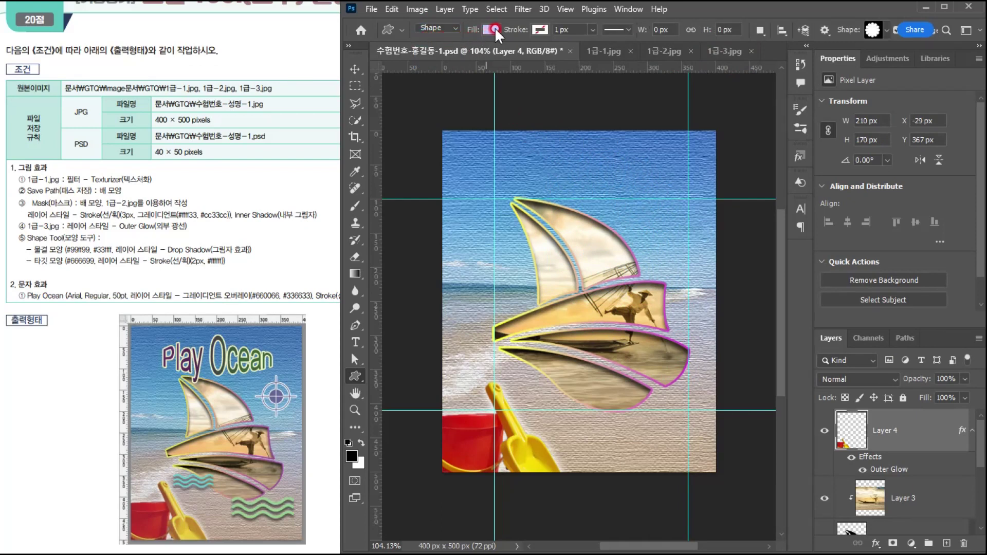
click(537, 29)
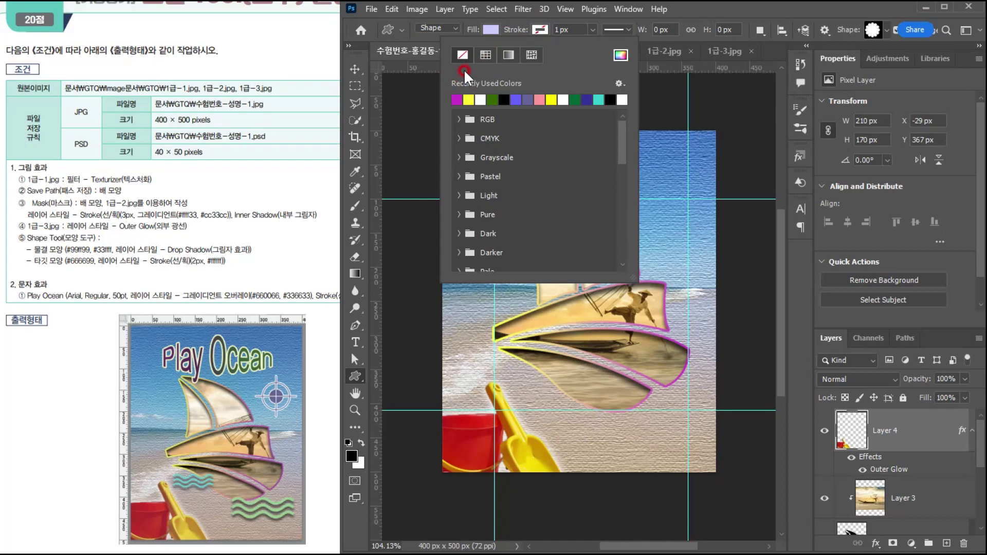
click(541, 29)
click(541, 29)
click(727, 11)
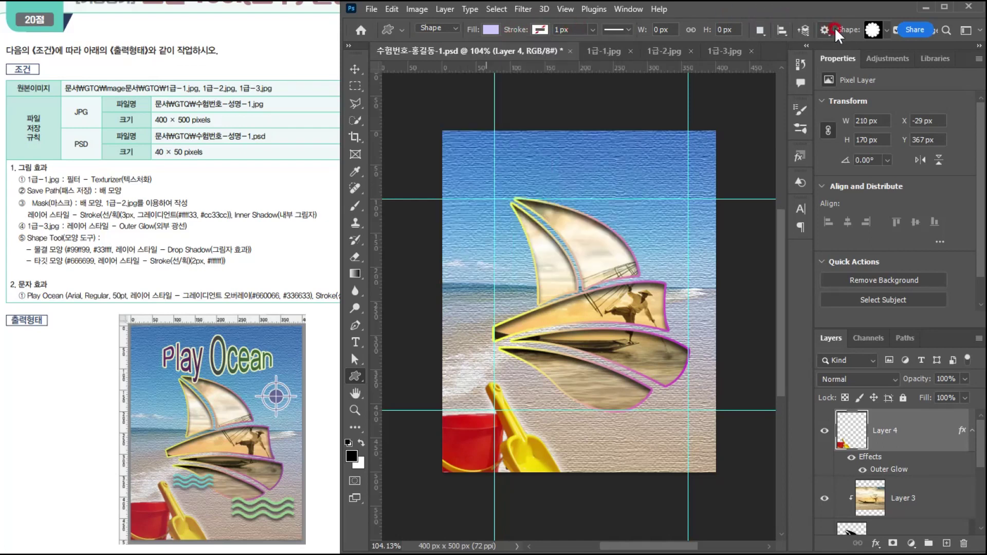
Examine the available custom shape groups and the Shapes panel's option for loading Legacy Shapes and More
click(888, 30)
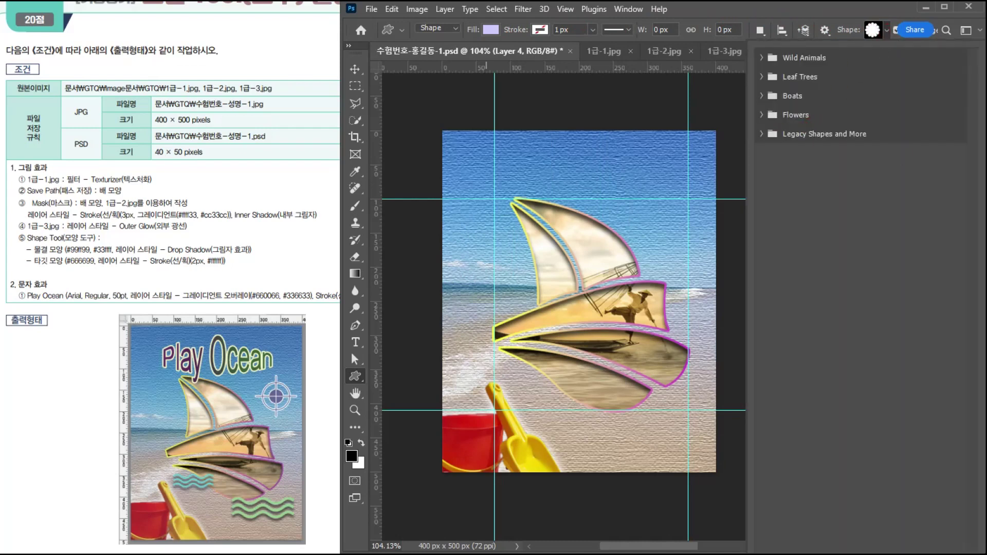
drag(966, 540, 942, 308)
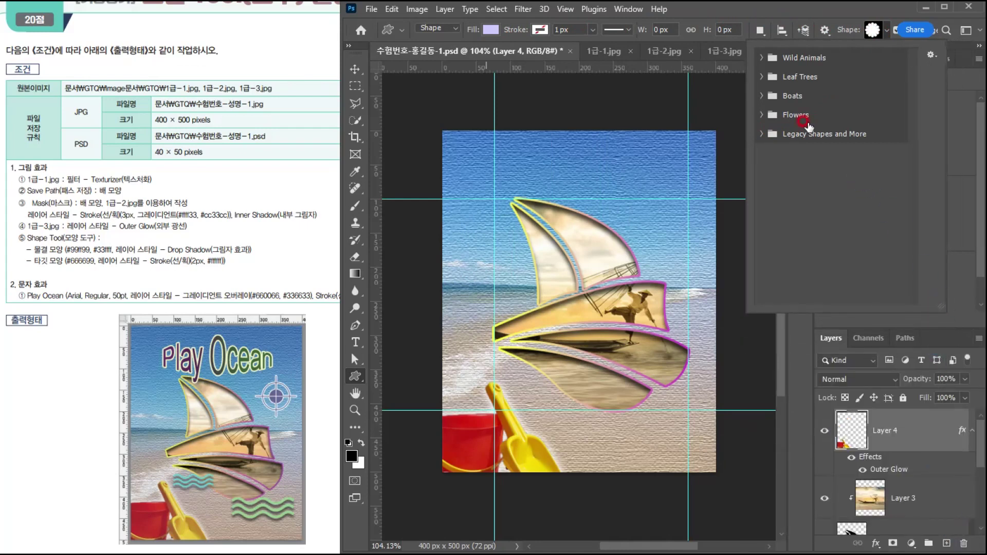
click(628, 8)
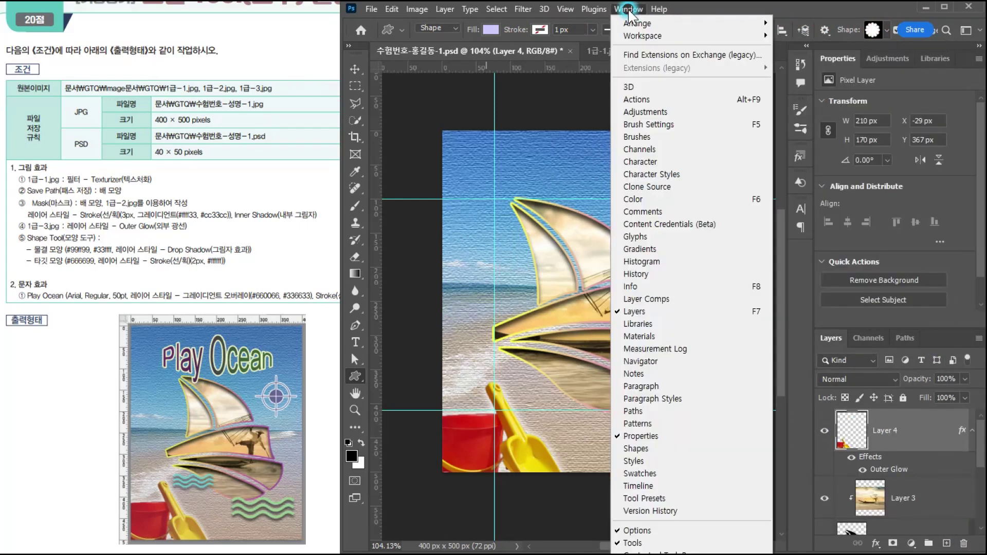
click(636, 449)
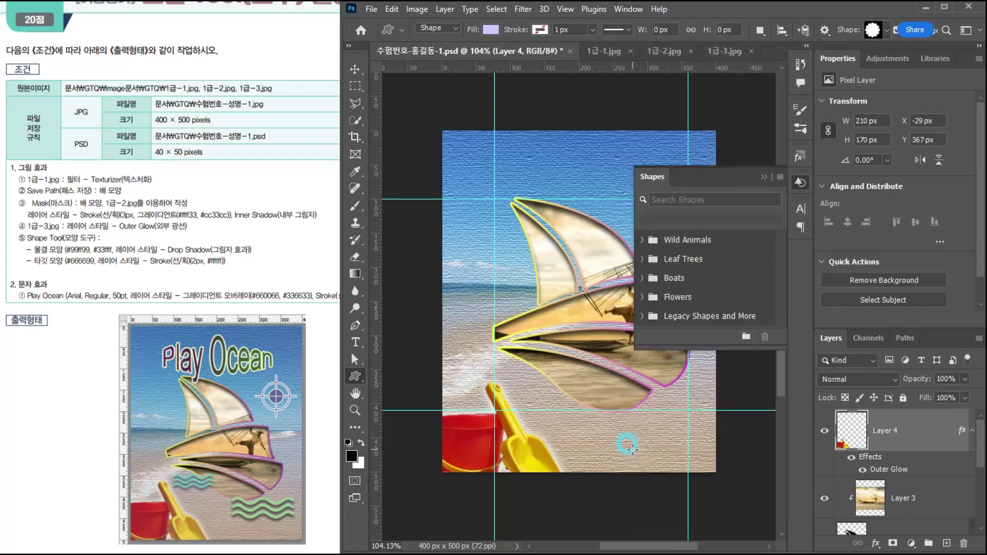
click(780, 177)
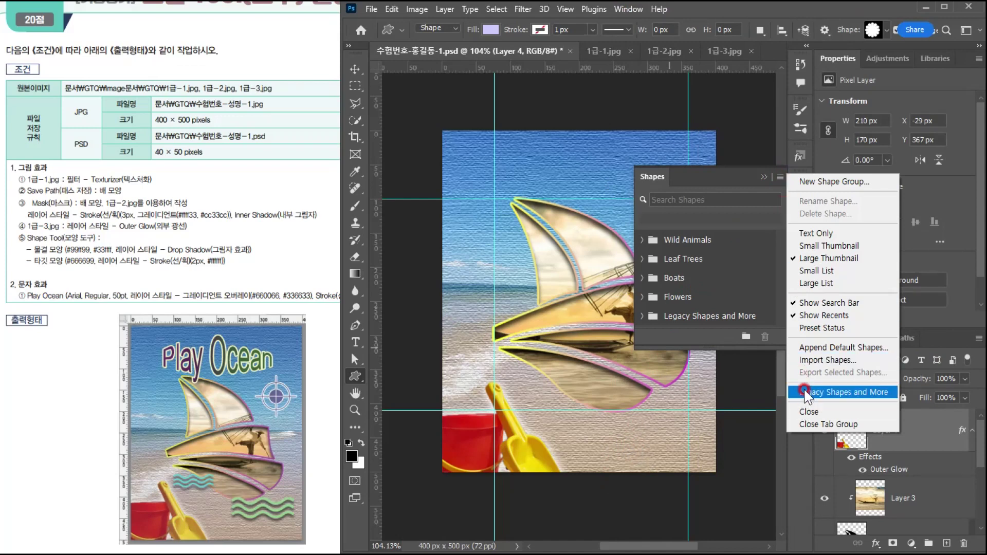
drag(671, 337, 668, 379)
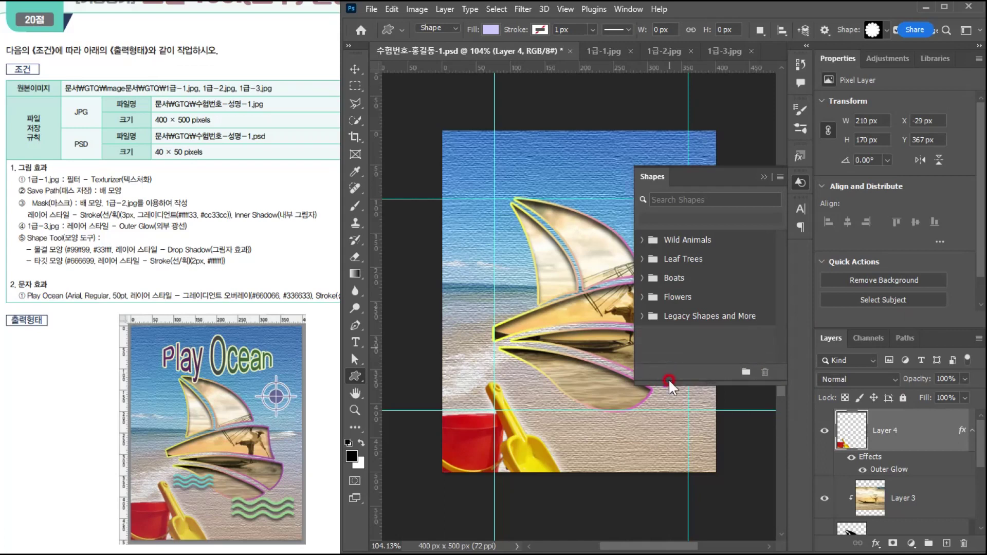
click(762, 175)
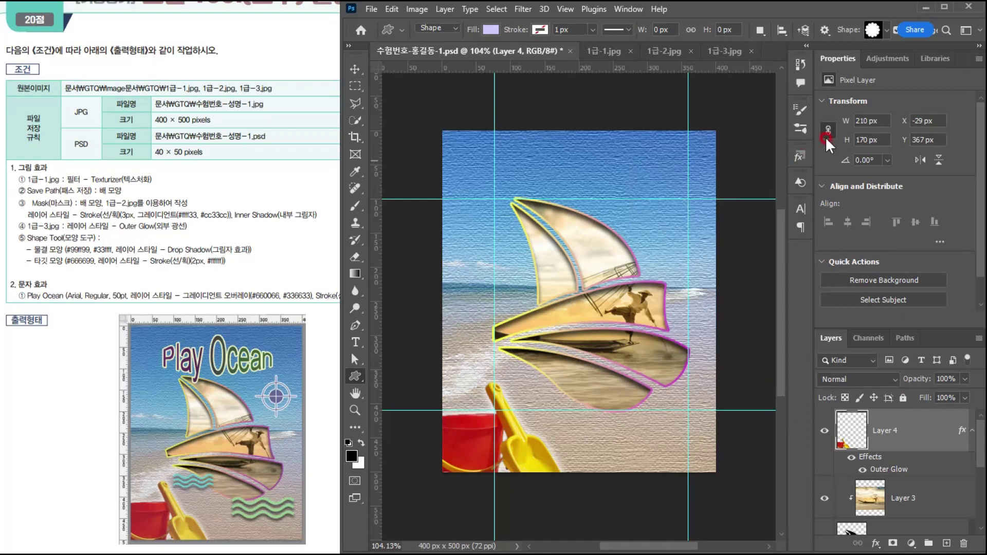
Choose the Waves custom shape from the Nature group of All Legacy Default Shapes
click(888, 30)
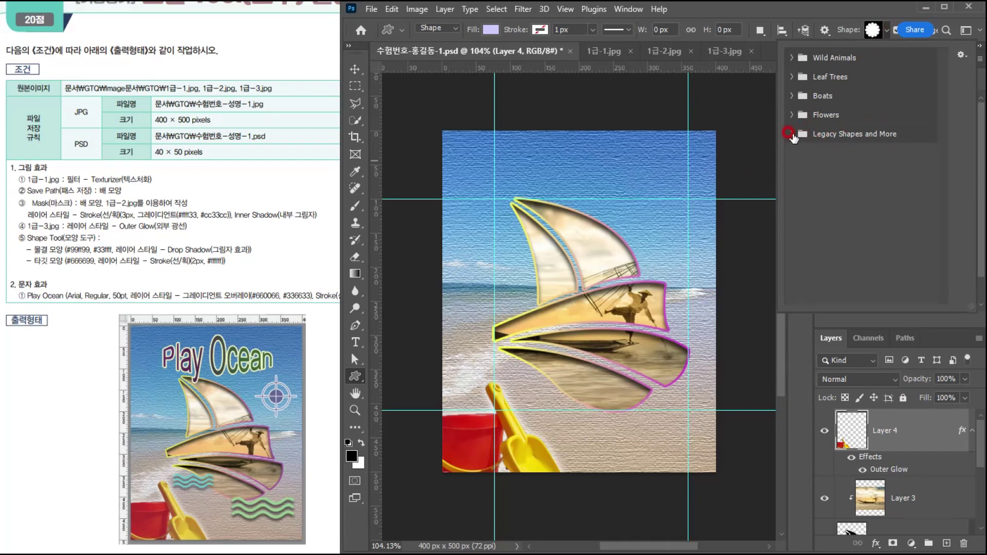
click(792, 135)
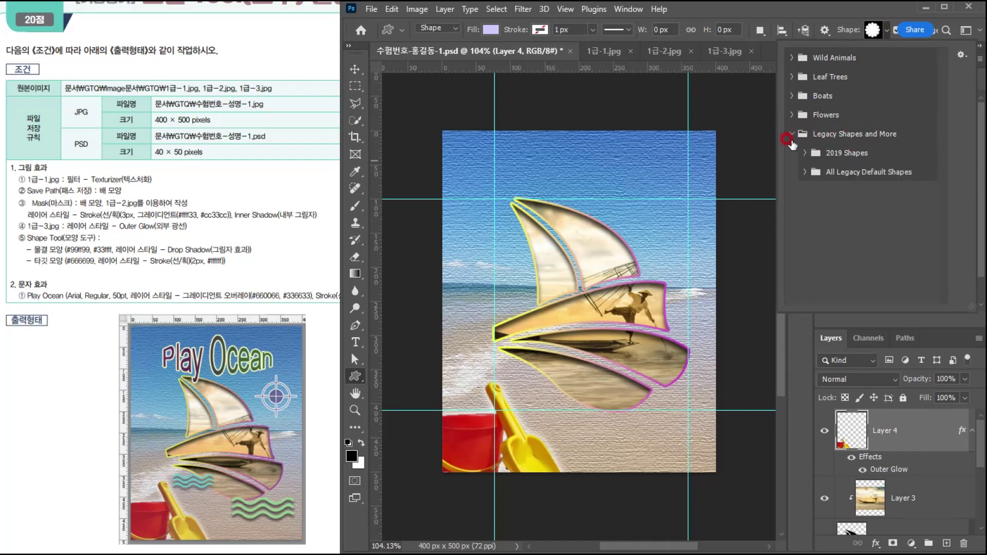
click(804, 173)
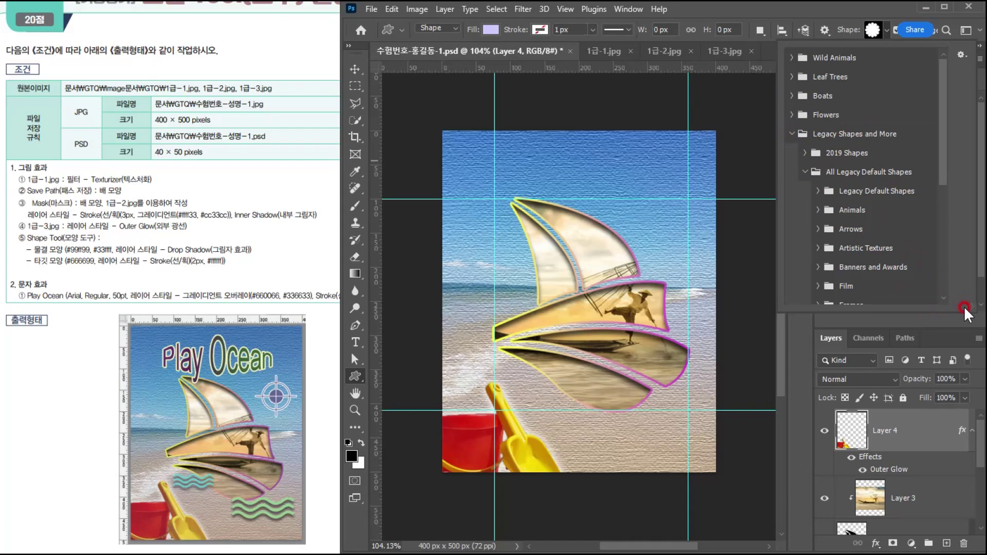
drag(965, 304, 959, 511)
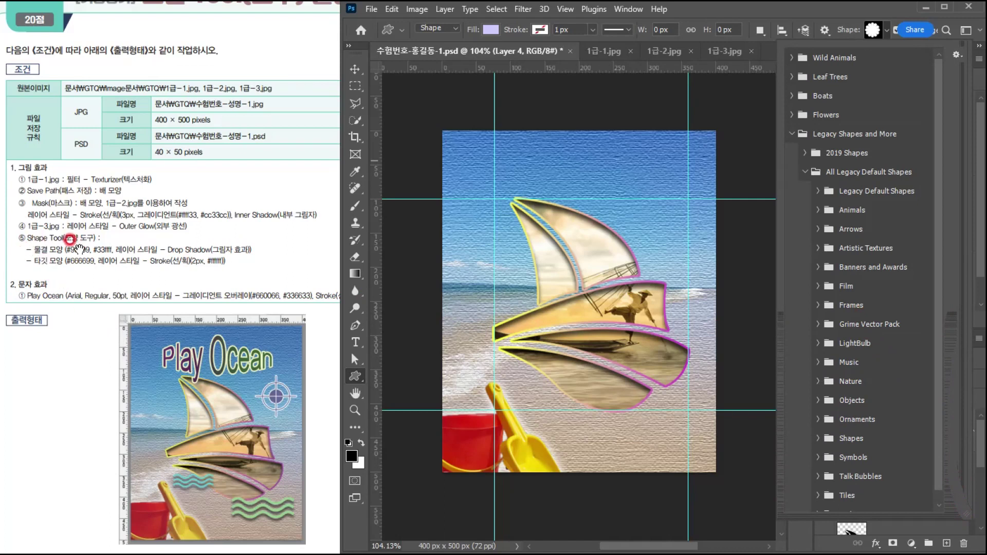
scroll(897, 379, down, 1)
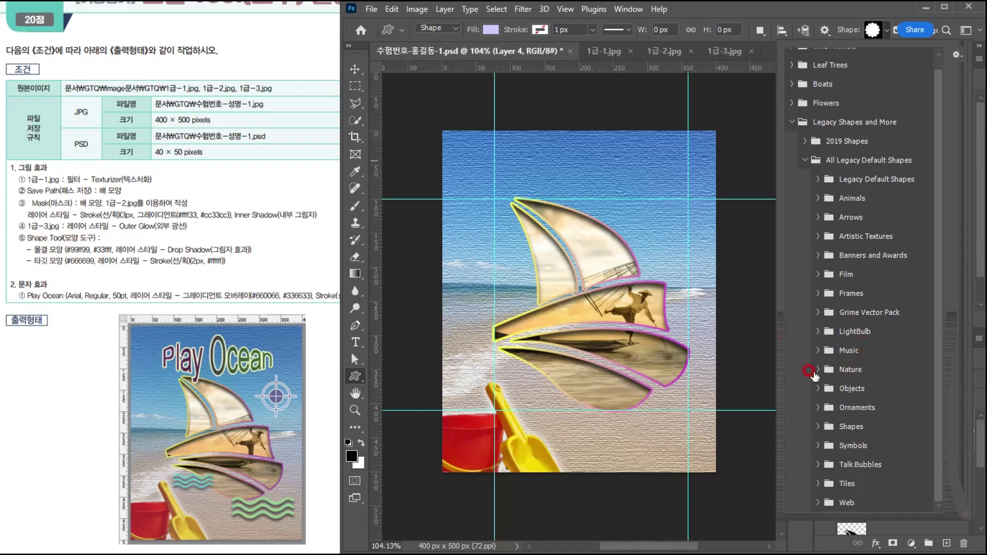
click(821, 369)
scroll(848, 363, down, 3)
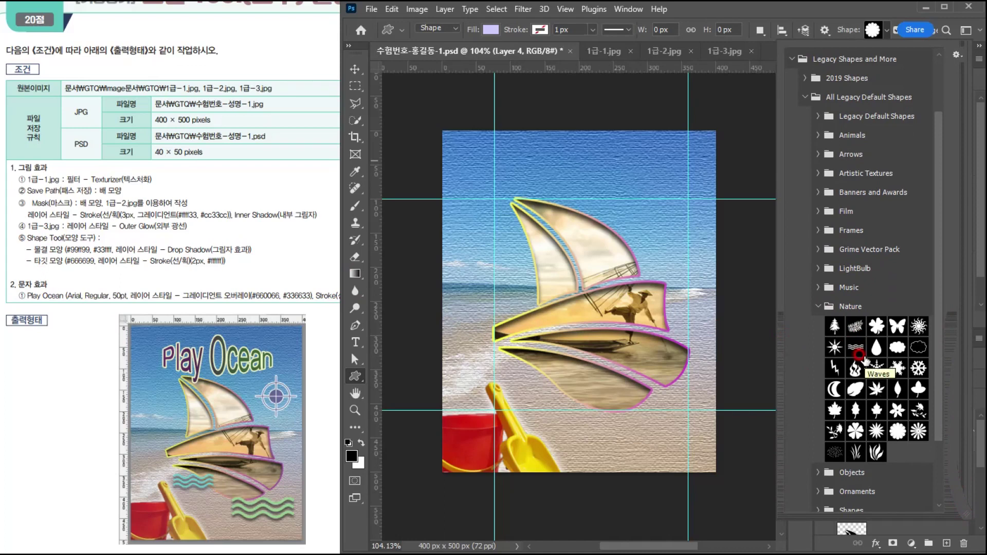
click(855, 348)
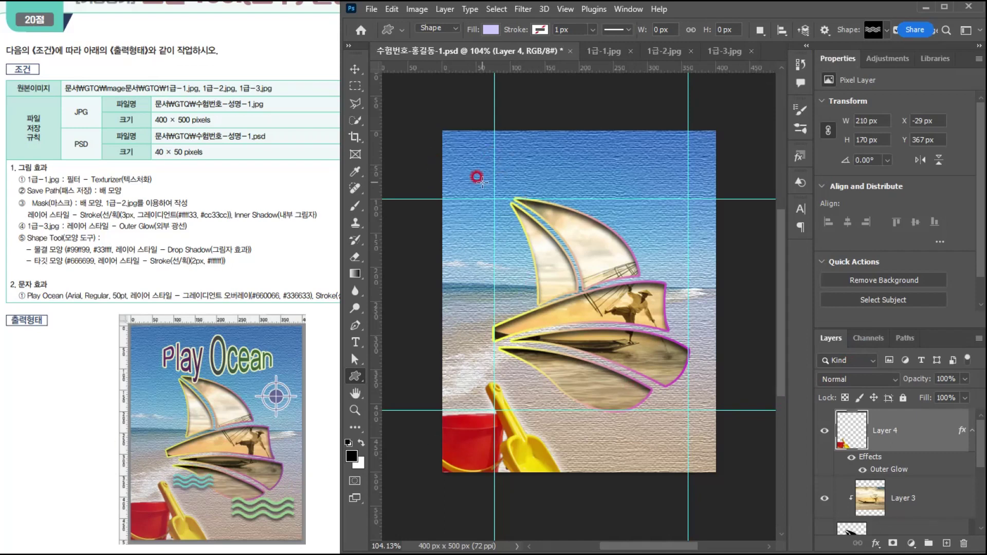
Hide the guides and draw a Waves shape about 98 × 43 px just below the boat's lower hull, above the shovel handle
key(ctrl+semicolon)
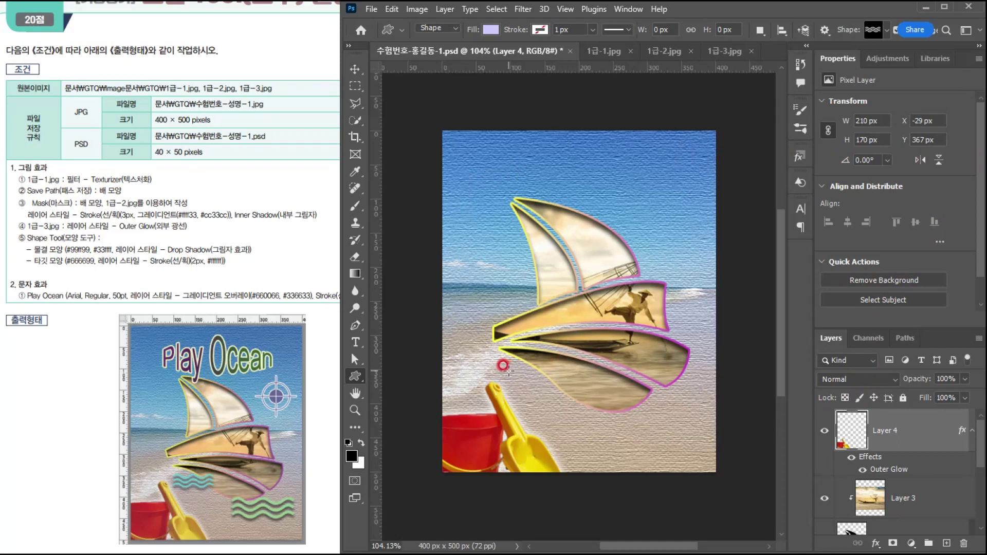
drag(502, 366, 569, 397)
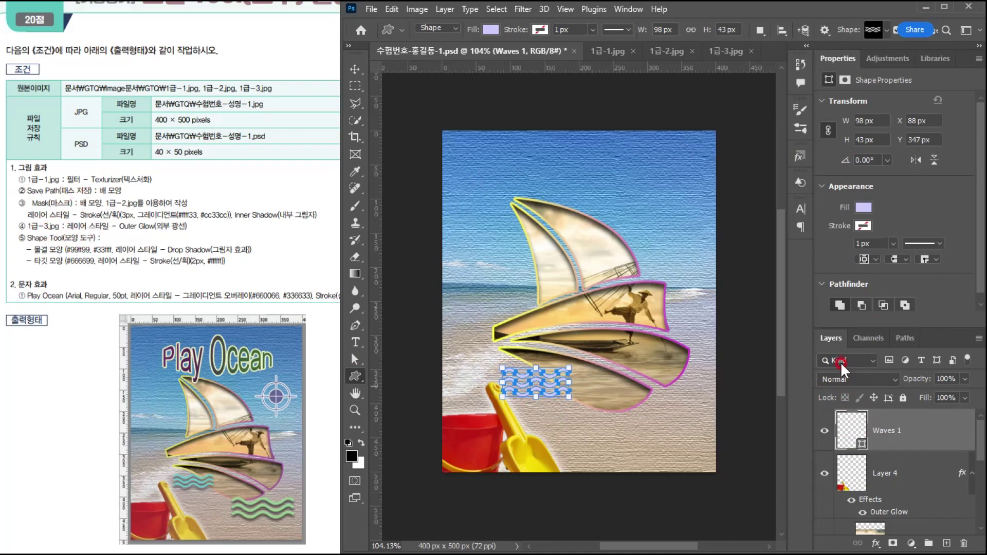
drag(828, 328, 828, 220)
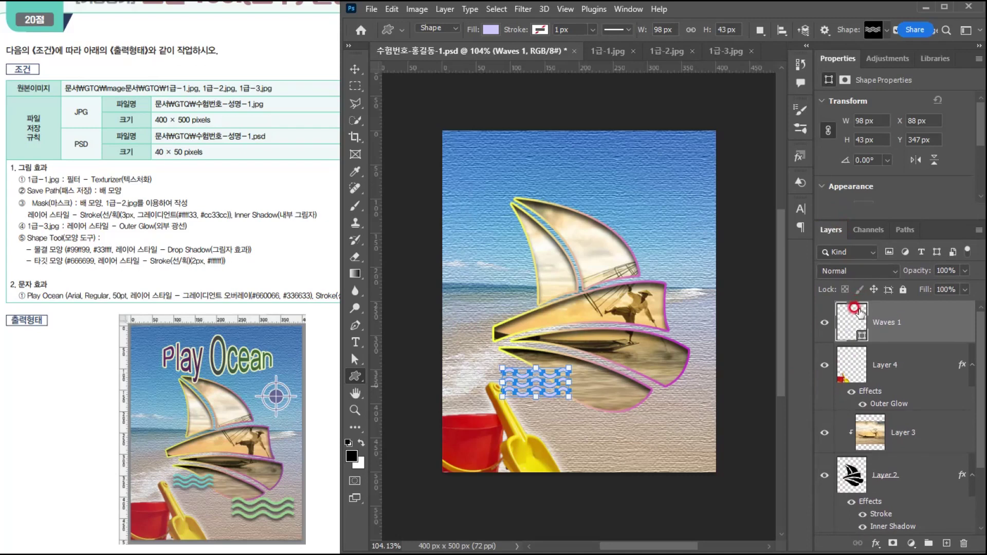
Examine the different places where the fill color of the Waves shape can be edited
click(493, 28)
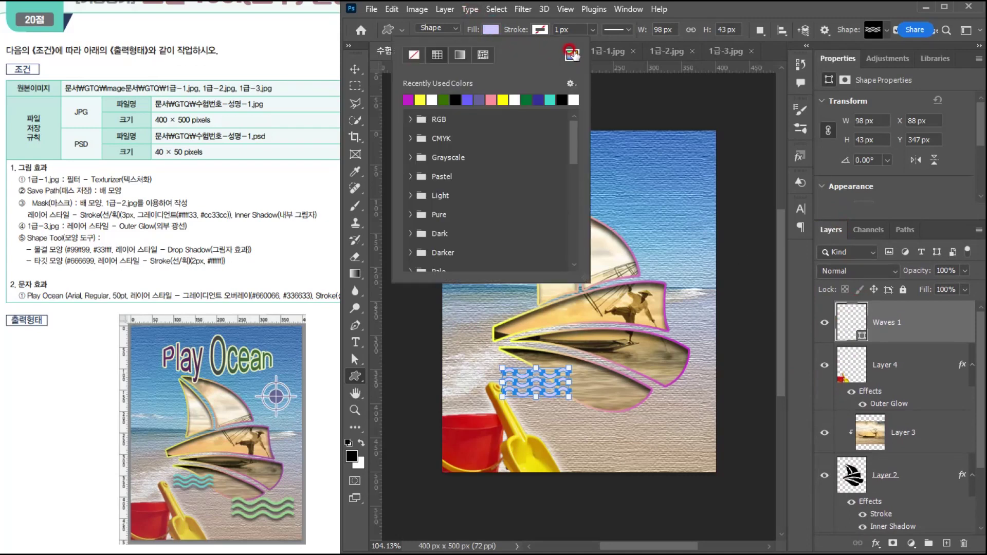
click(573, 54)
click(814, 303)
click(809, 205)
click(903, 322)
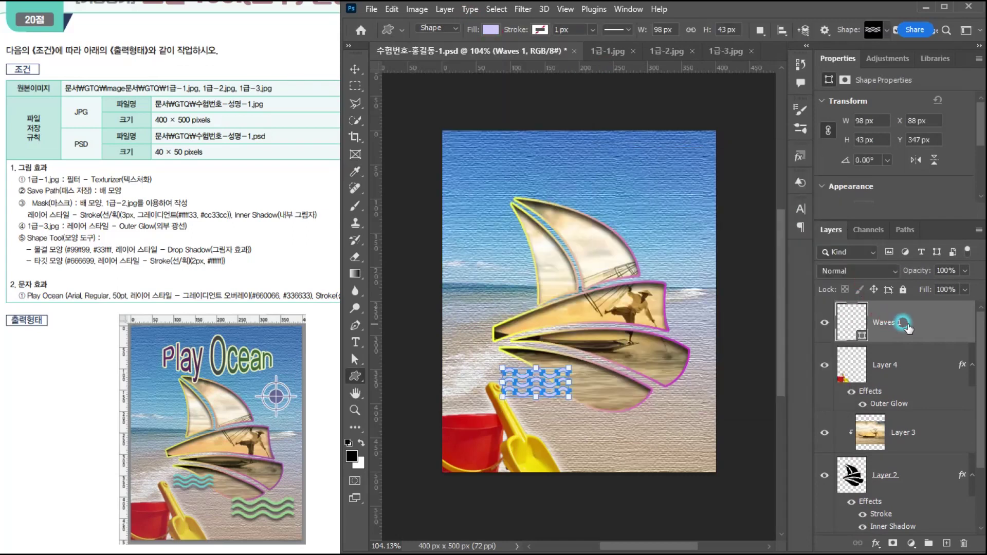
double_click(848, 320)
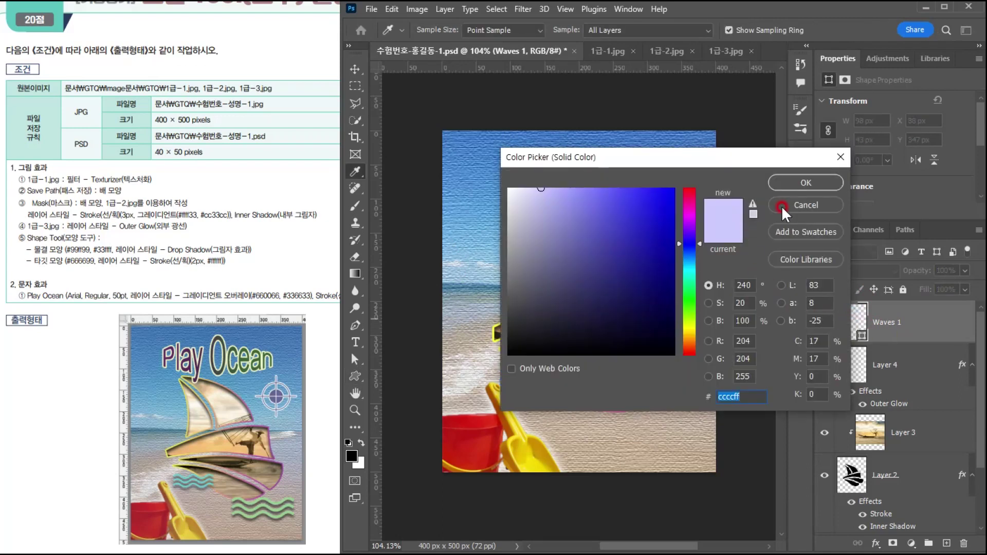
click(782, 205)
click(834, 58)
click(848, 182)
scroll(855, 177, down, 1)
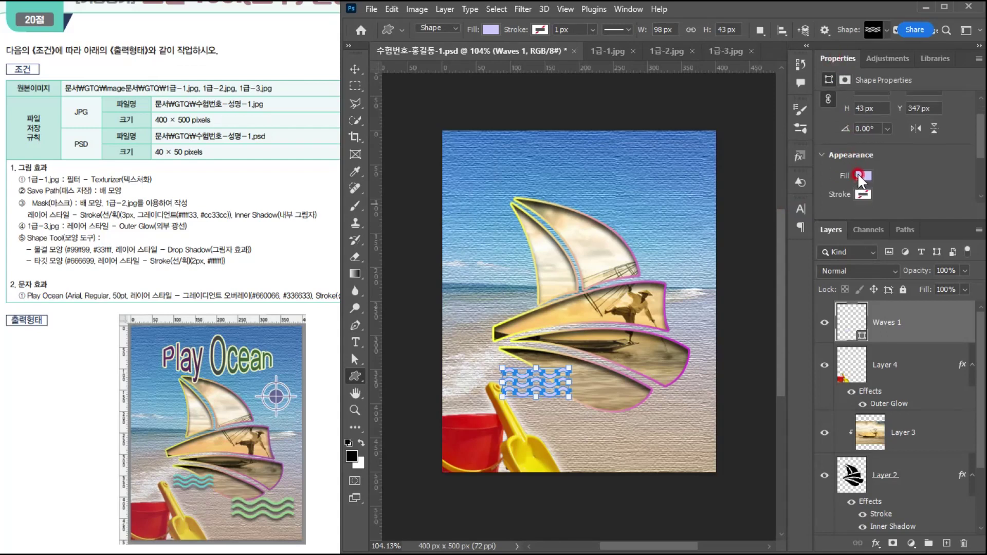
click(863, 177)
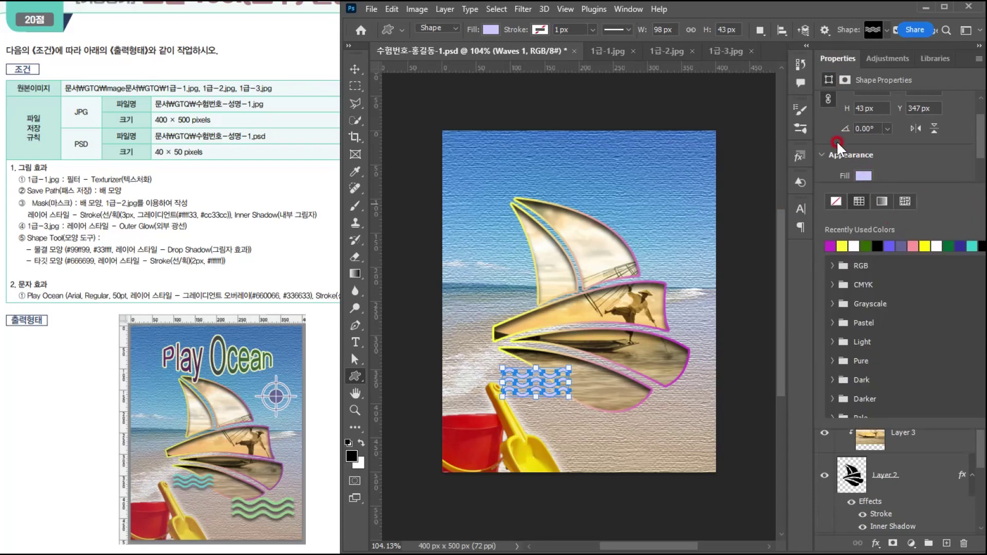
click(832, 74)
click(846, 318)
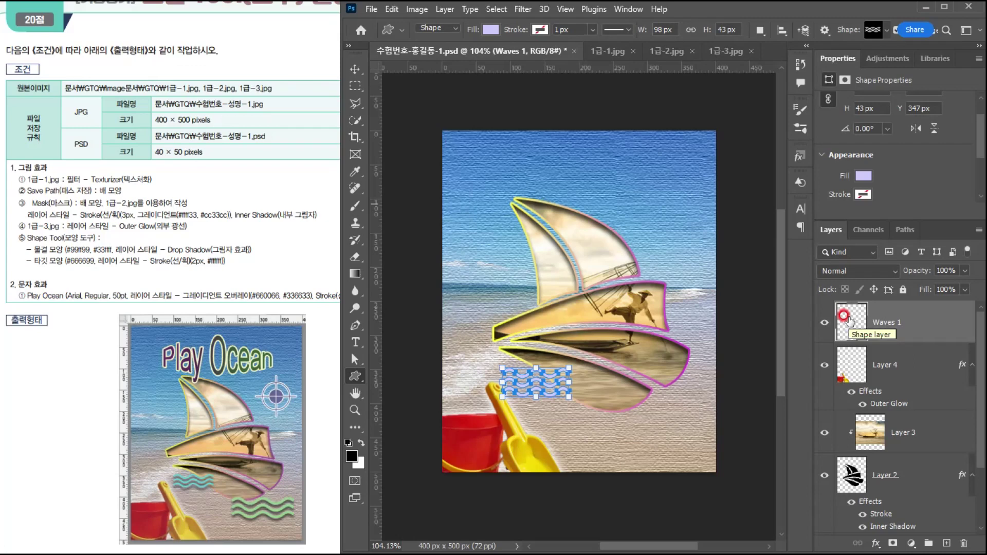
Set the fill color of the Waves shape to #99ff99 using the shorthand hex code 9f9
click(847, 320)
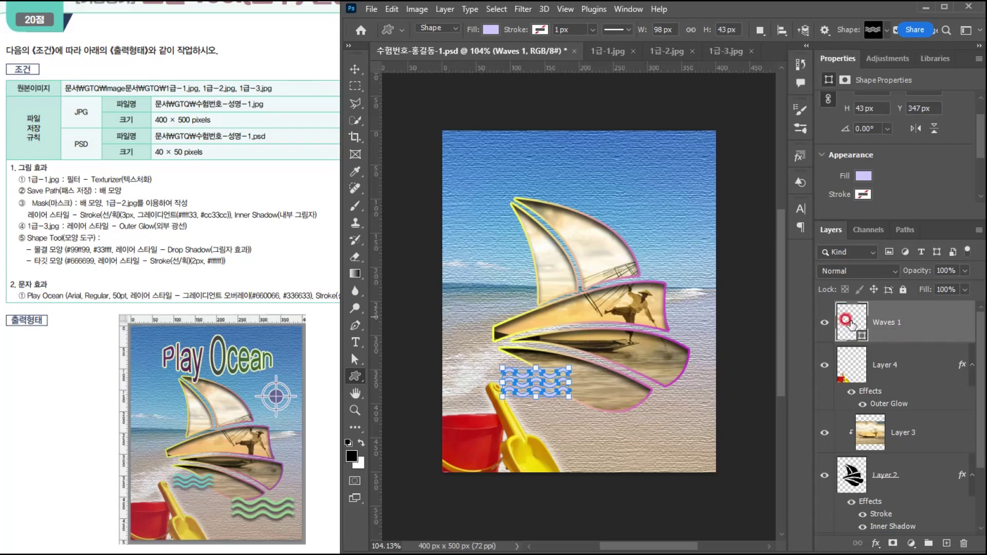
double_click(846, 320)
click(49, 240)
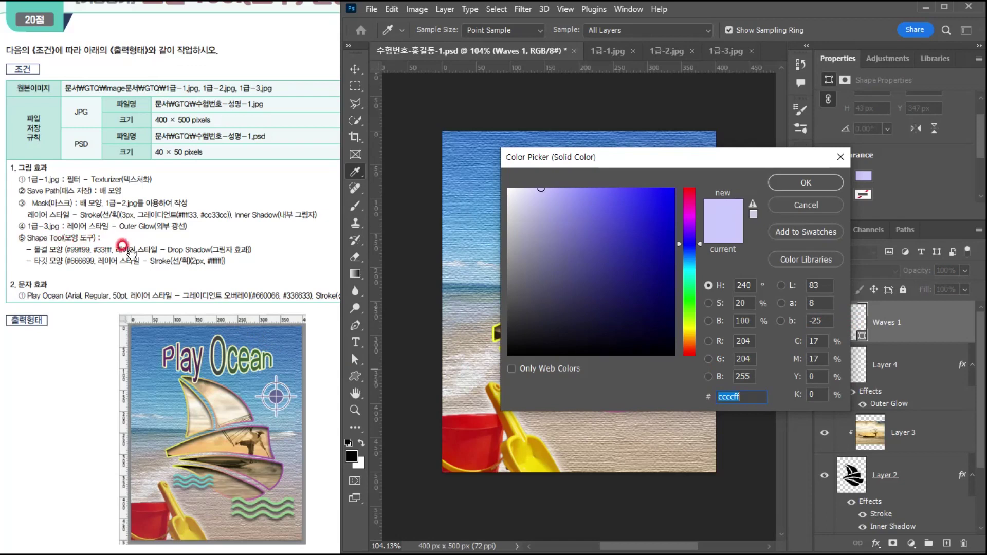
text(9f9)
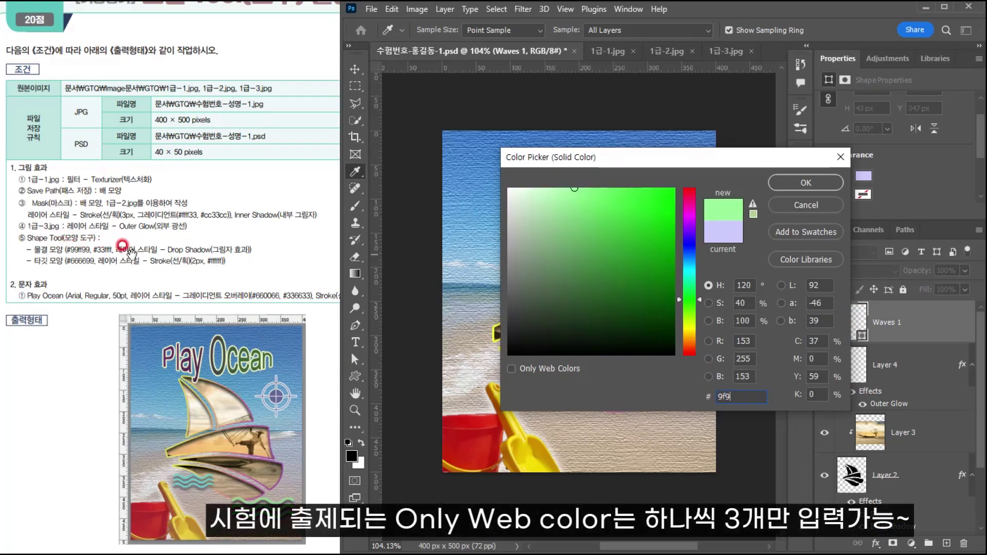
key(Return)
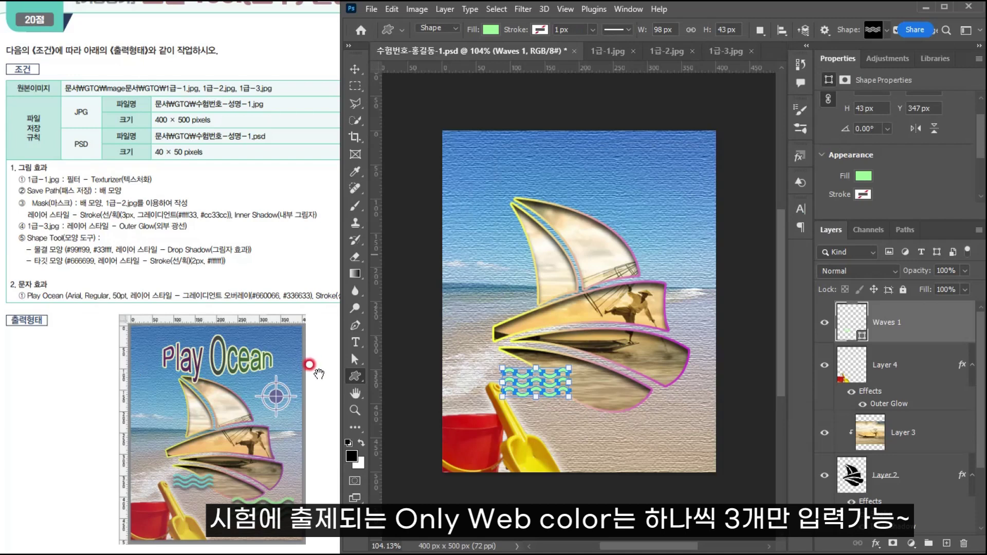
Set the fill color of the Waves shape to #33ffff using the shorthand hex code 3ff
double_click(844, 320)
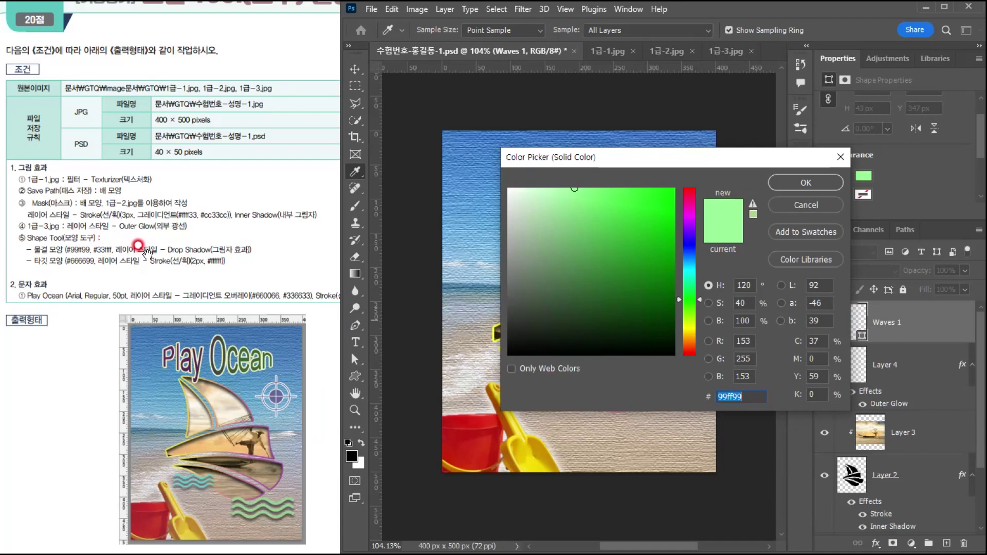
text(3ff)
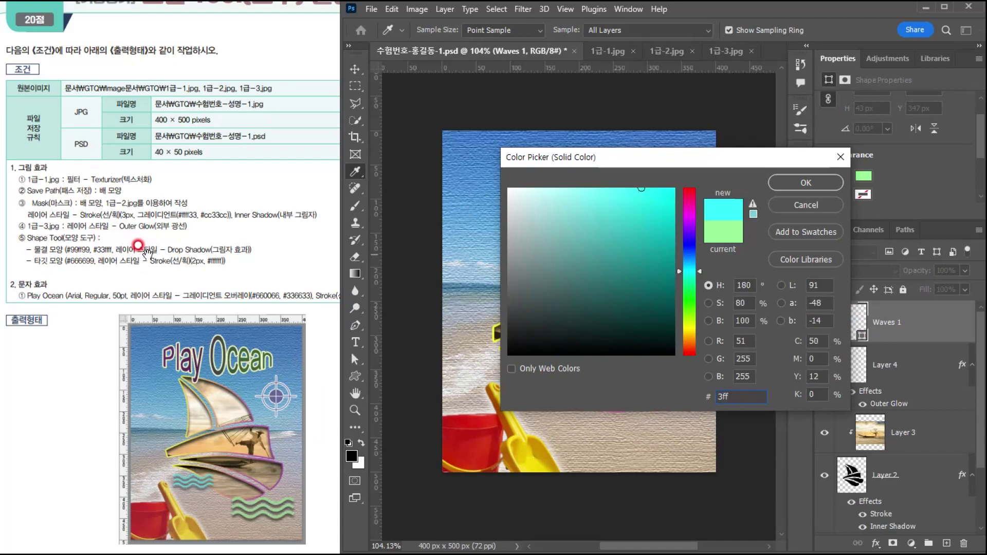
key(Return)
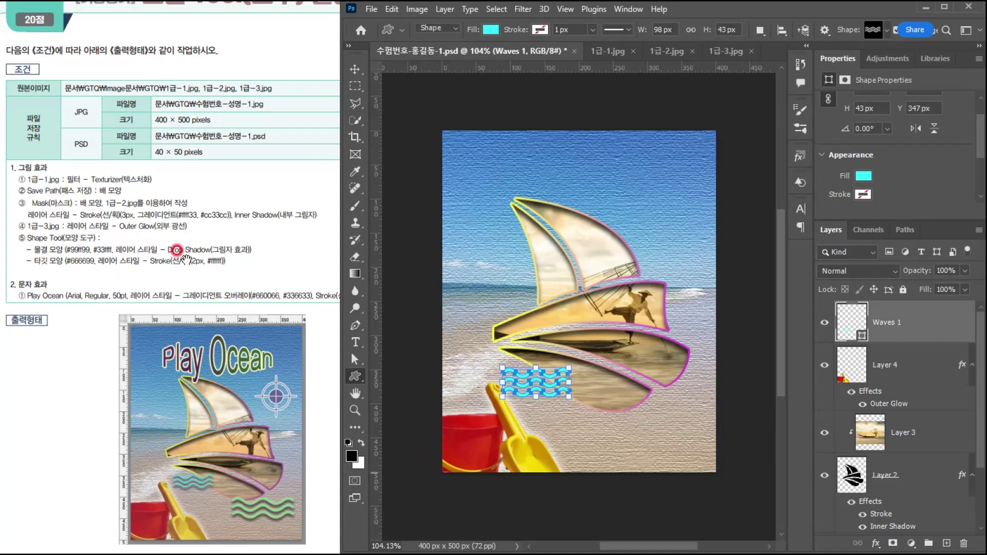
Apply a Drop Shadow layer style to the Waves 1 layer with 70% opacity, 90° angle, 7 px distance and 7 px size
double_click(932, 326)
click(873, 543)
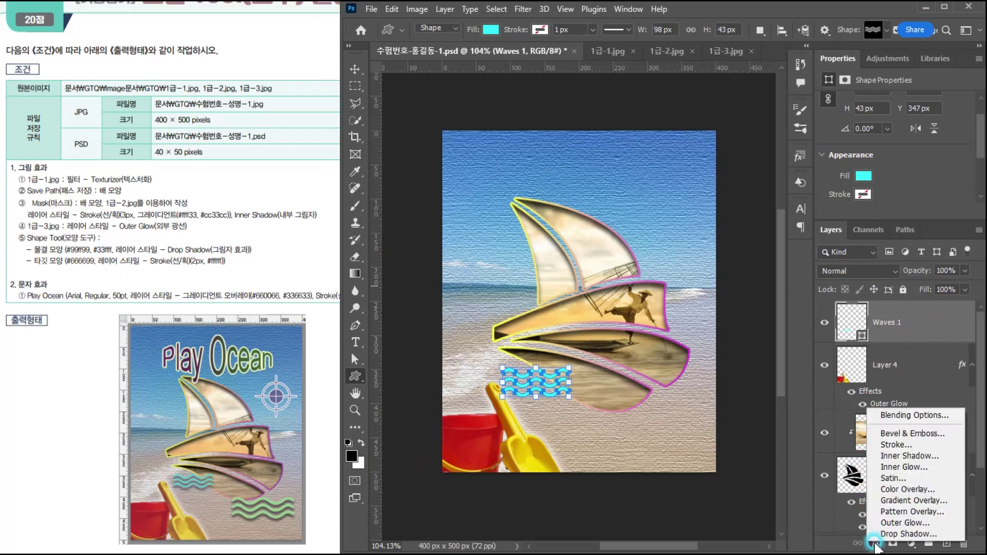
click(876, 533)
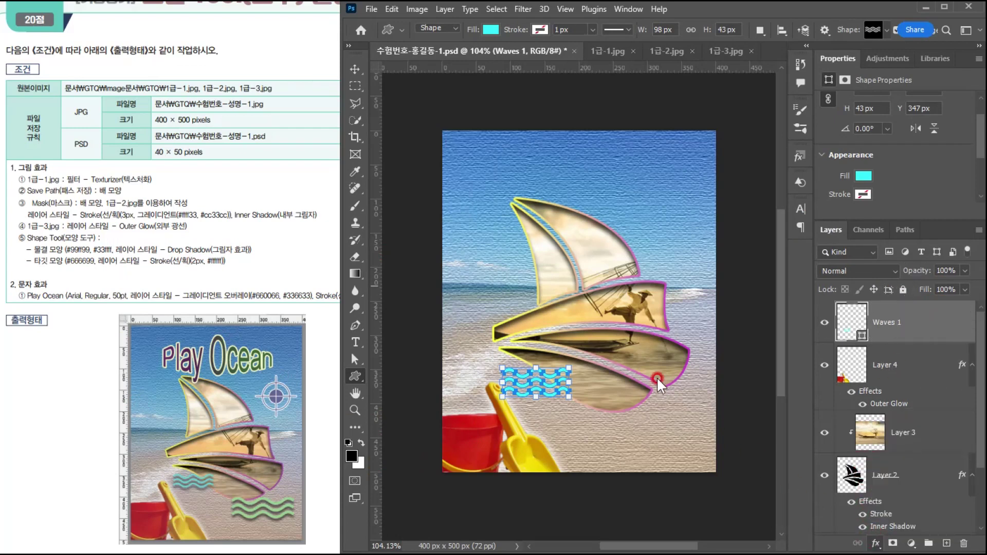
drag(477, 165, 648, 139)
click(804, 220)
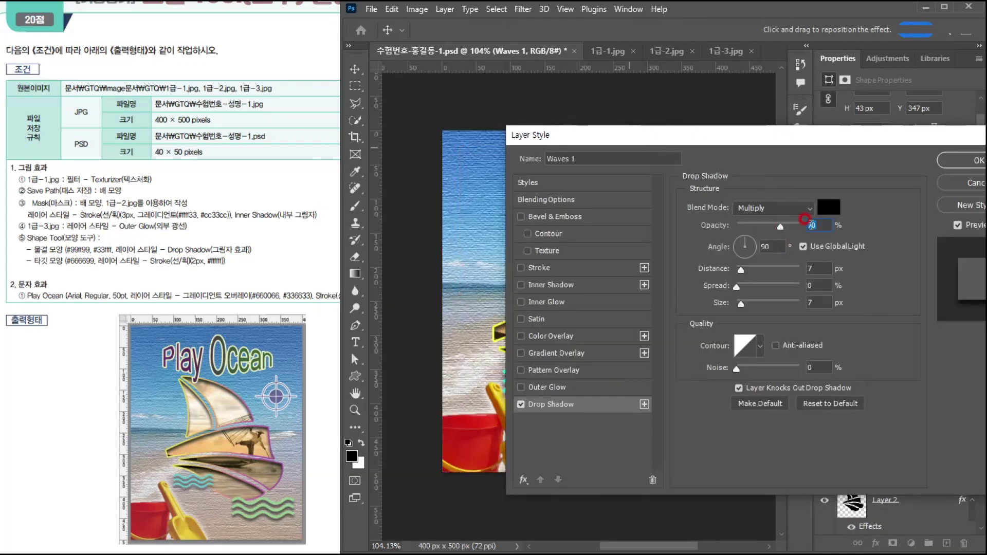
text(100)
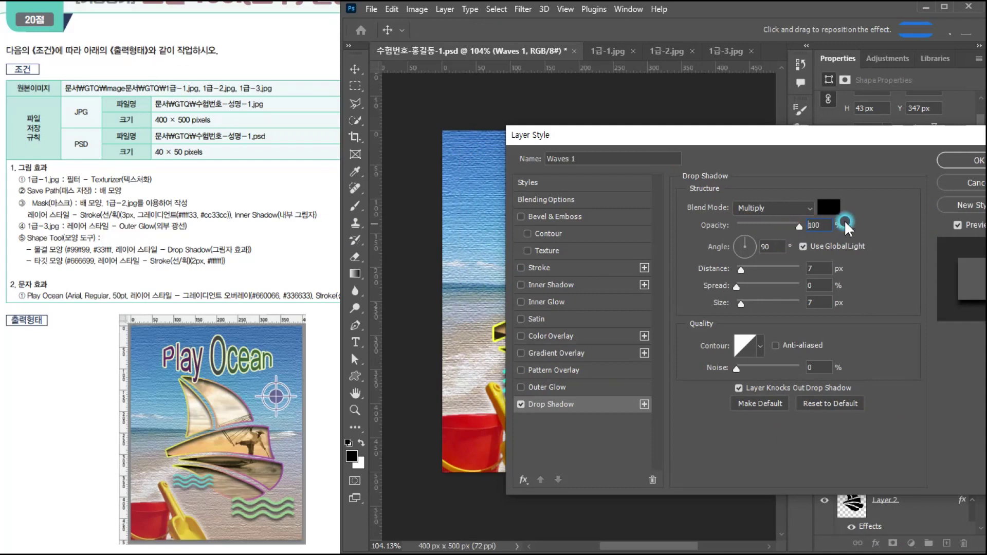
mouse_move(642, 139)
mouse_down()
mouse_move(729, 125)
mouse_move(637, 129)
mouse_up()
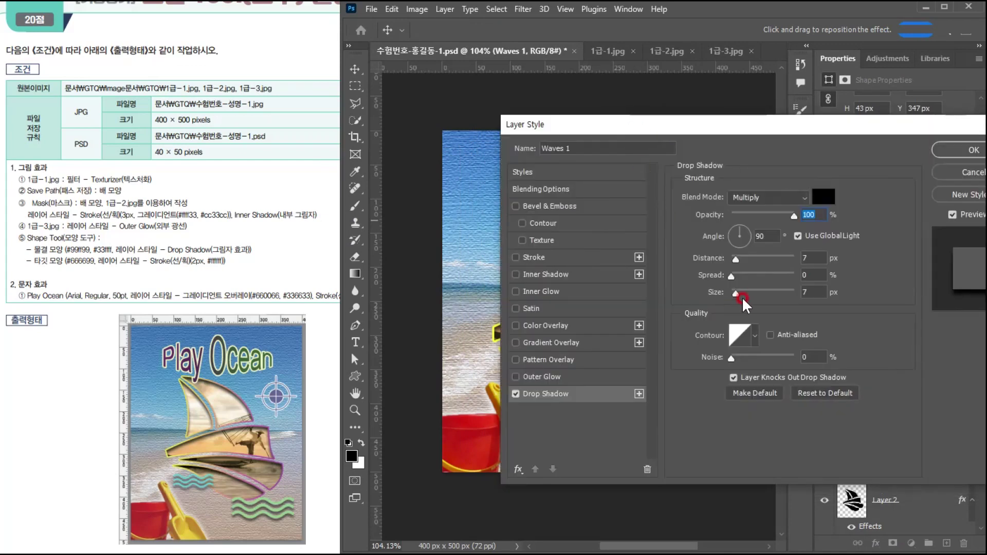
click(809, 212)
text(70)
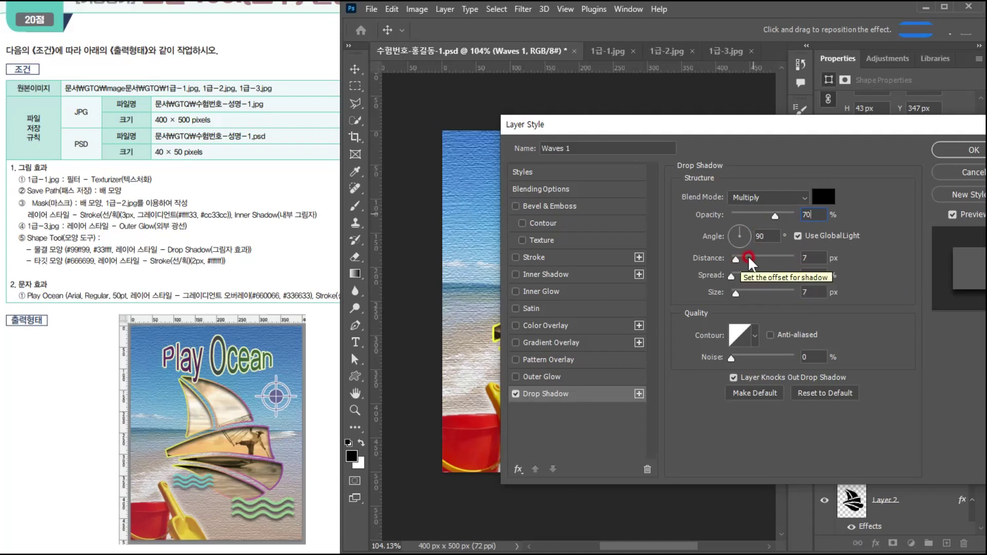
drag(649, 131, 682, 150)
click(977, 170)
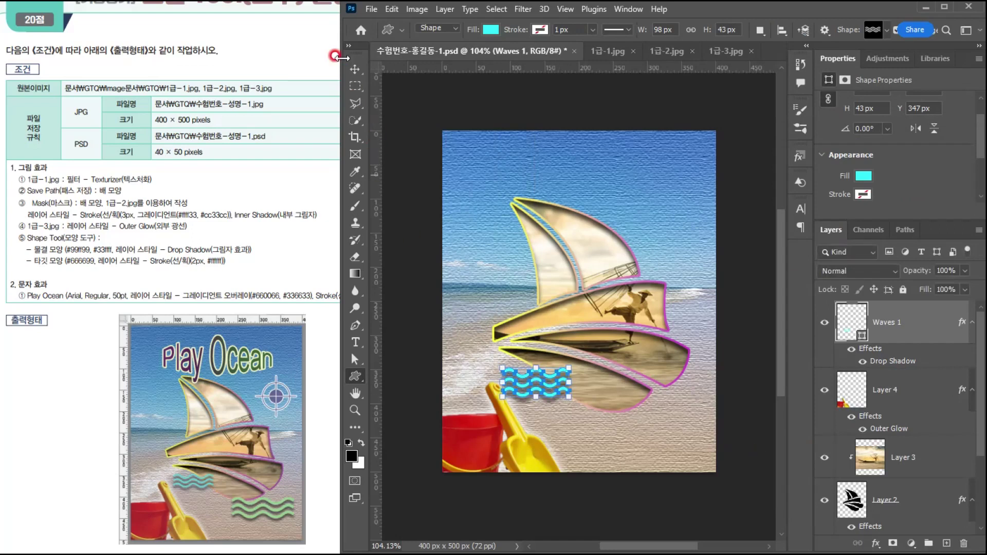
Duplicate the Waves 1 layer, then move and enlarge the copy to about 133 × 58 px on the sand below the boat's stern
click(355, 68)
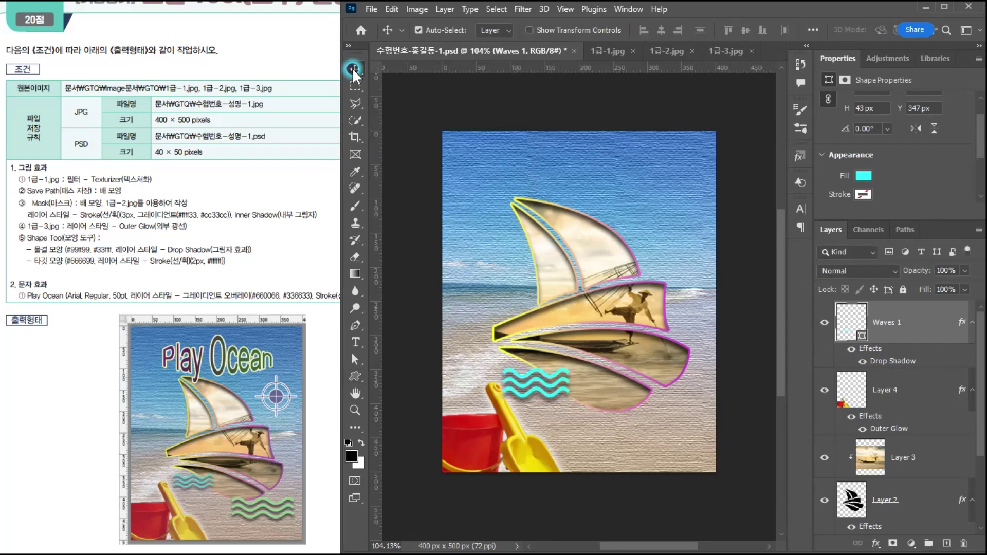
click(579, 441)
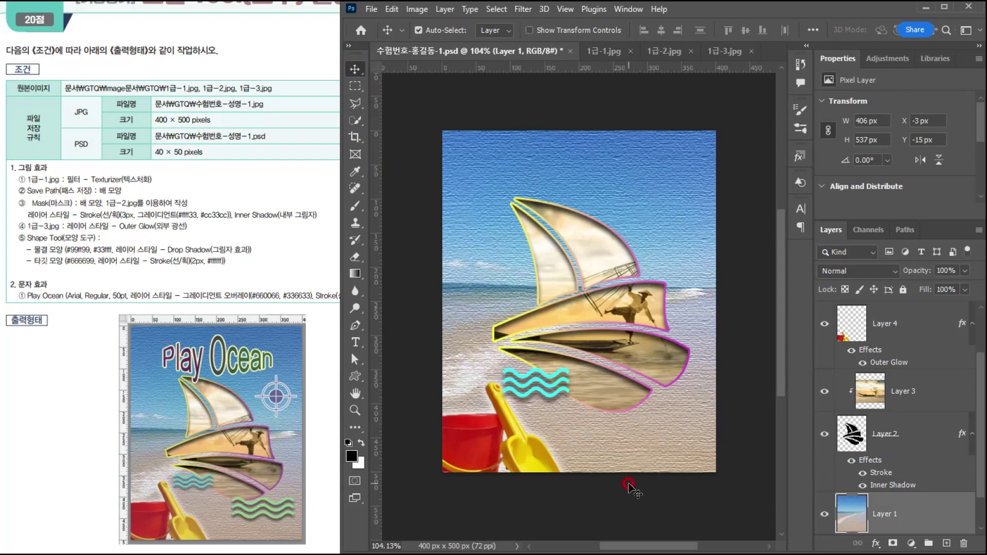
click(534, 371)
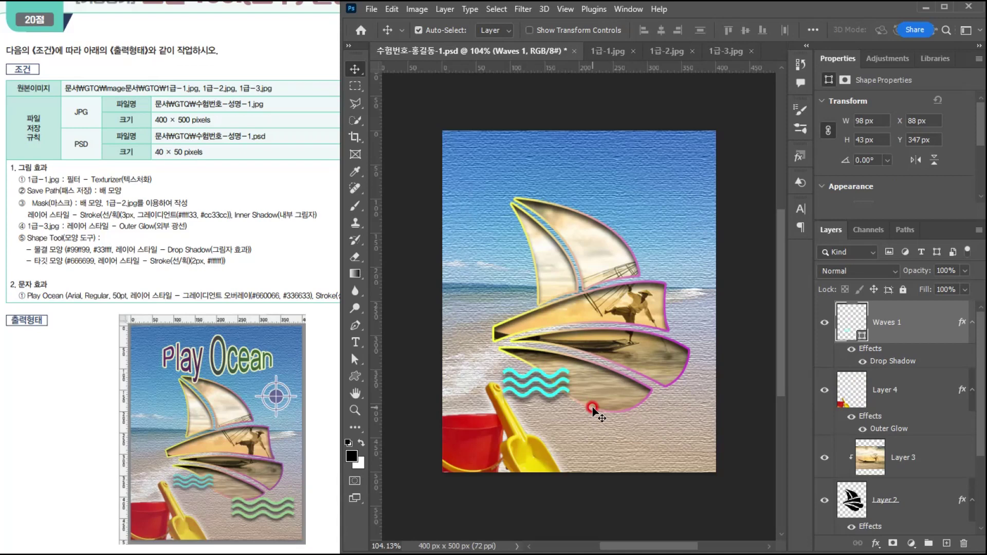
key(ctrl+j)
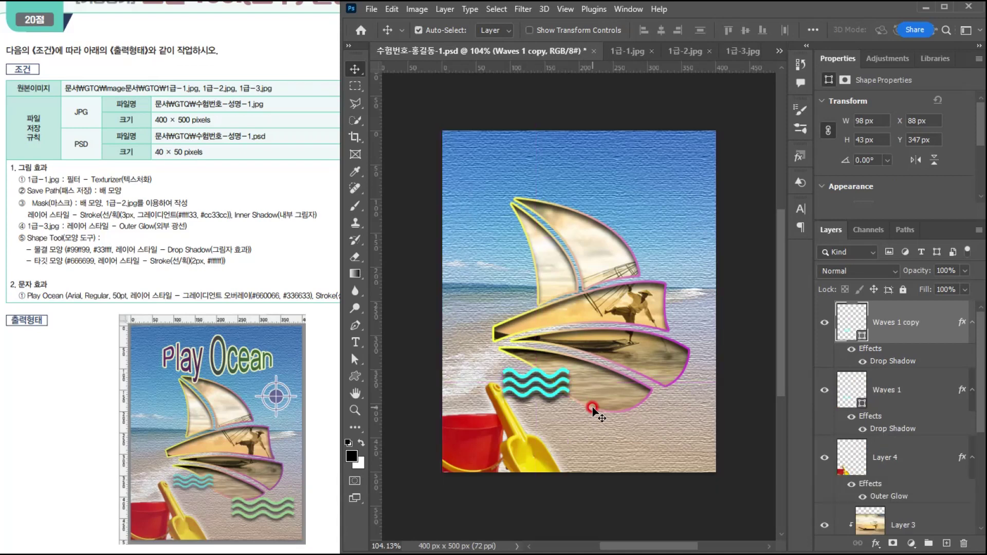
key(ctrl+t)
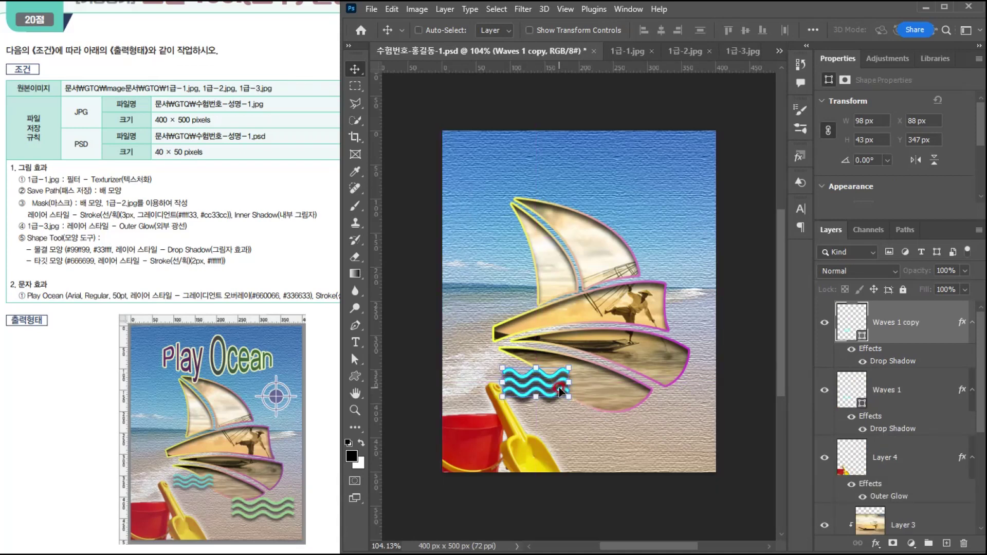
drag(542, 384, 659, 421)
key(Return)
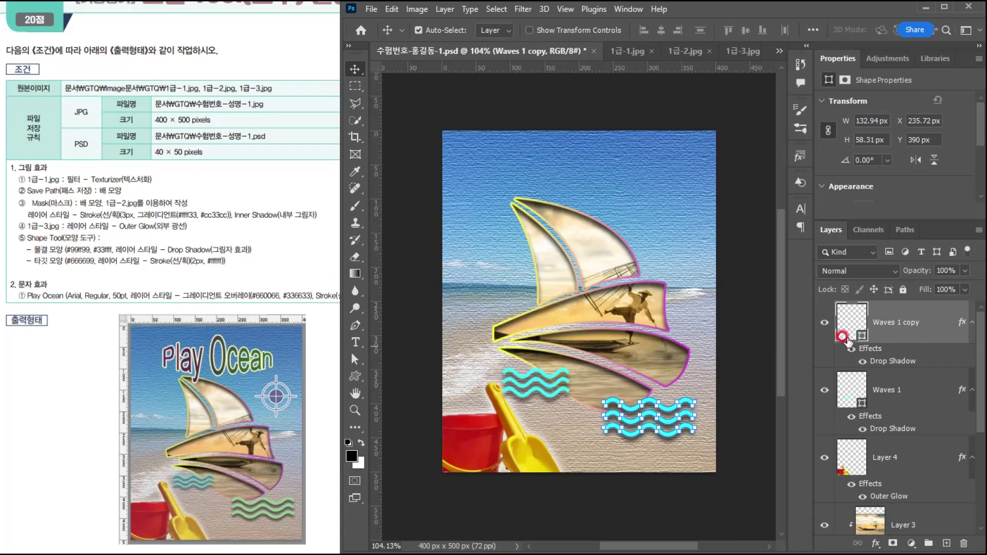
Set the fill color of the larger Waves copy to #99ff99 using the shorthand hex code 9f9, and deselect its path
double_click(846, 327)
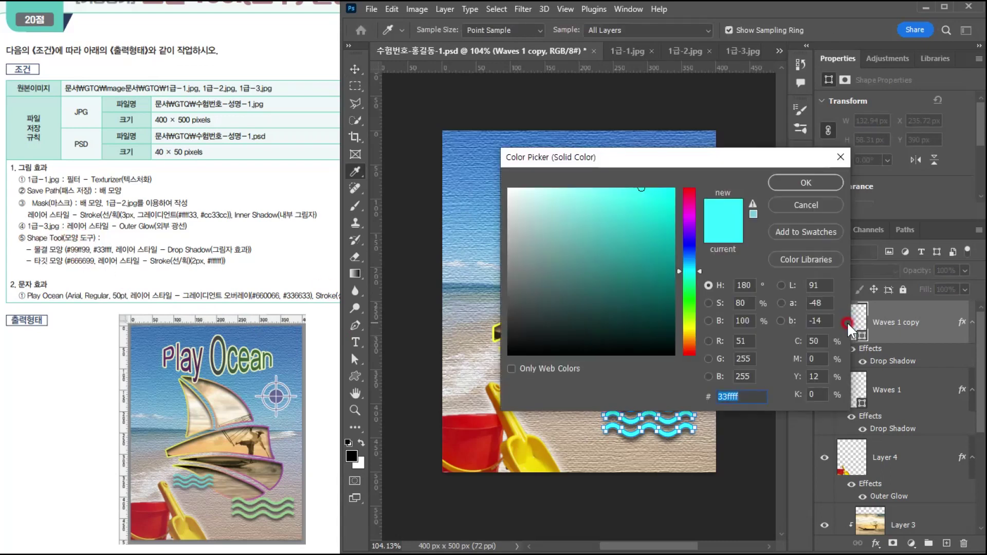
text(9f9)
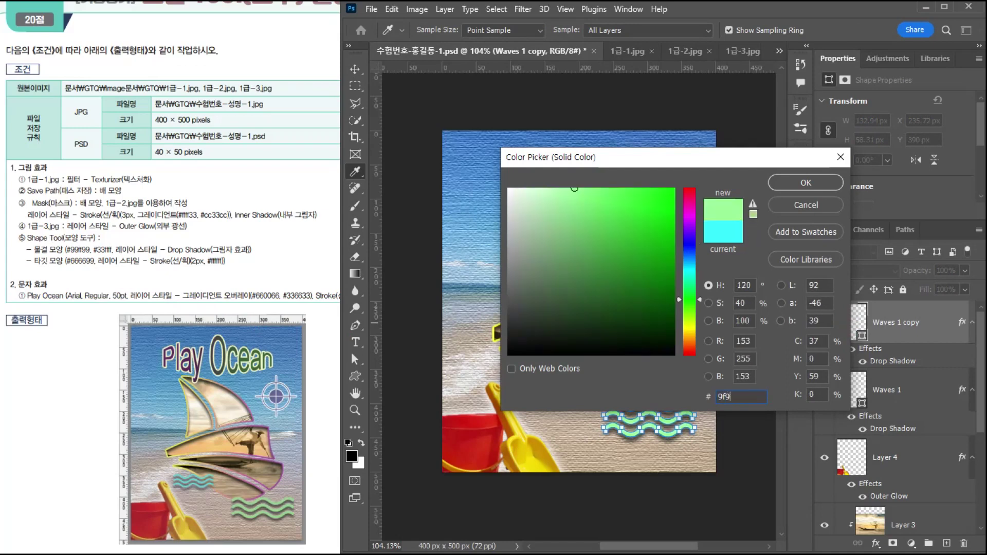
click(806, 182)
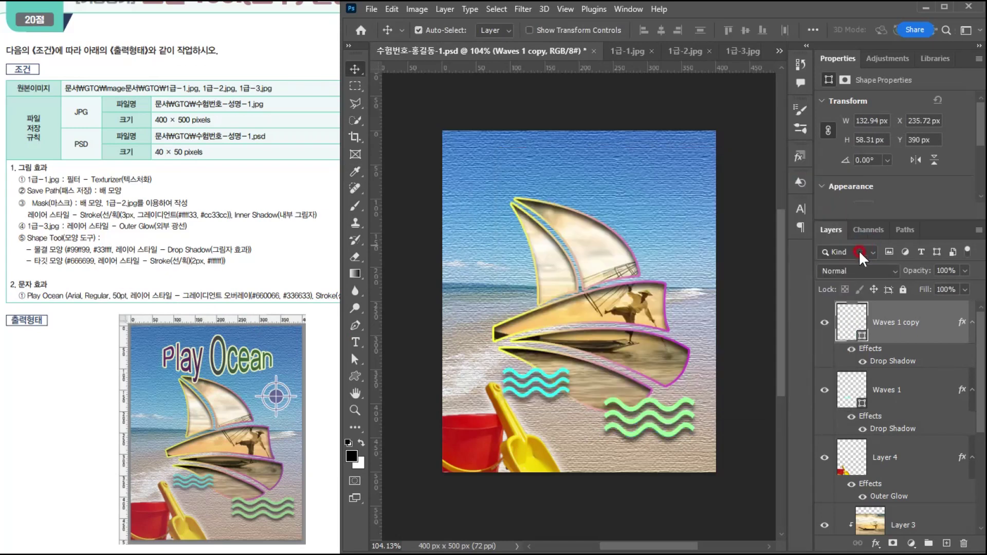
click(653, 150)
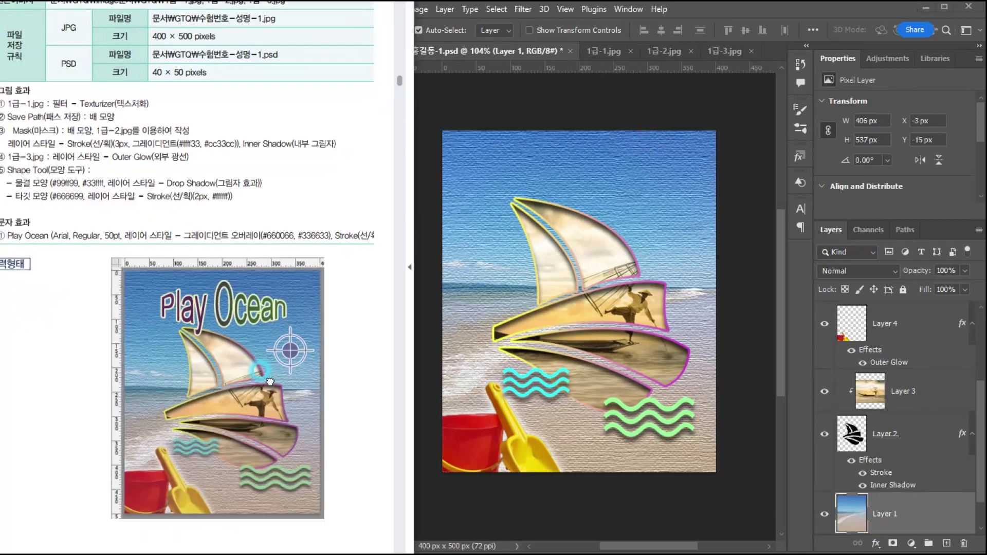
Draw the Registration Target custom shape from the legacy Symbols set, about 101 × 101 px, in the sky beside the boat's sail
drag(284, 352, 303, 371)
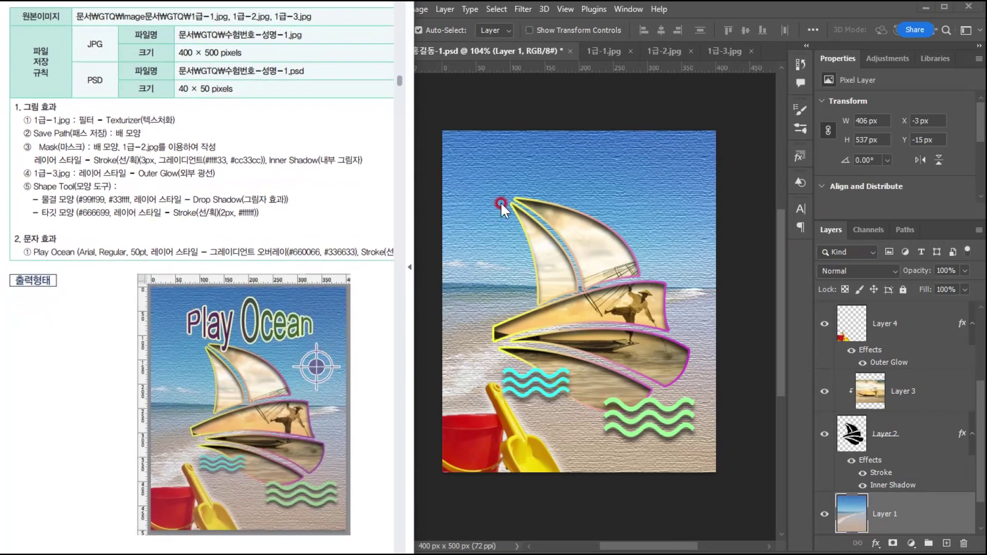
click(483, 286)
click(350, 371)
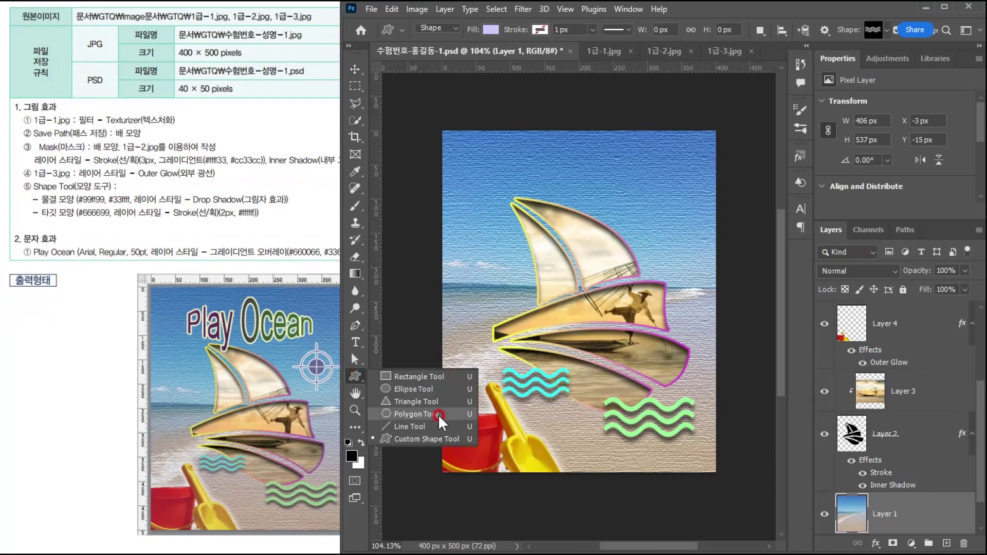
click(405, 436)
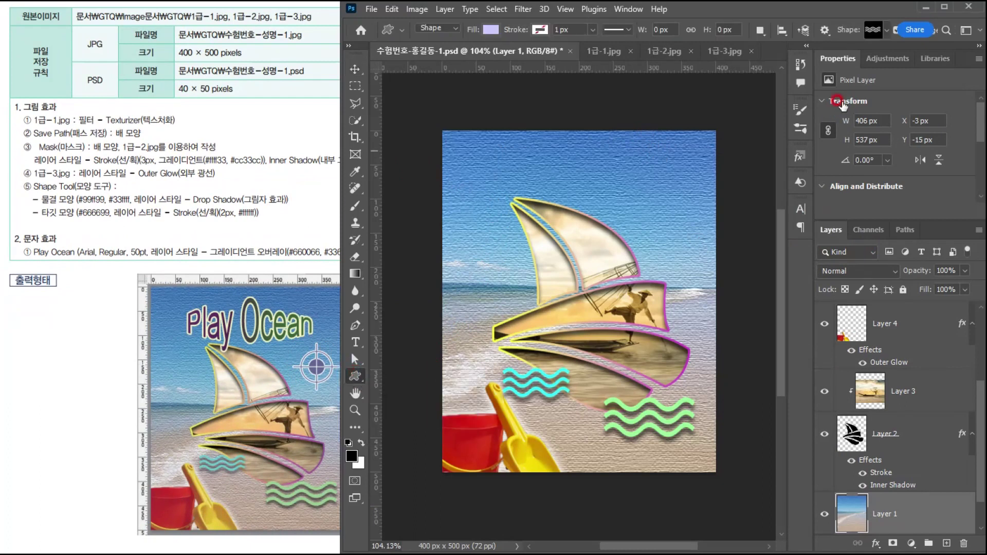
click(883, 32)
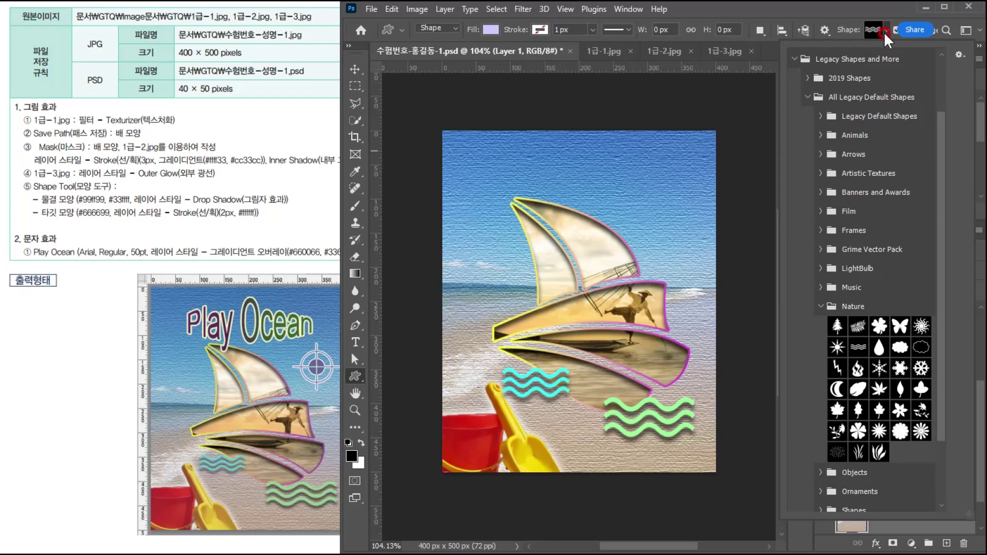
scroll(854, 174, down, 3)
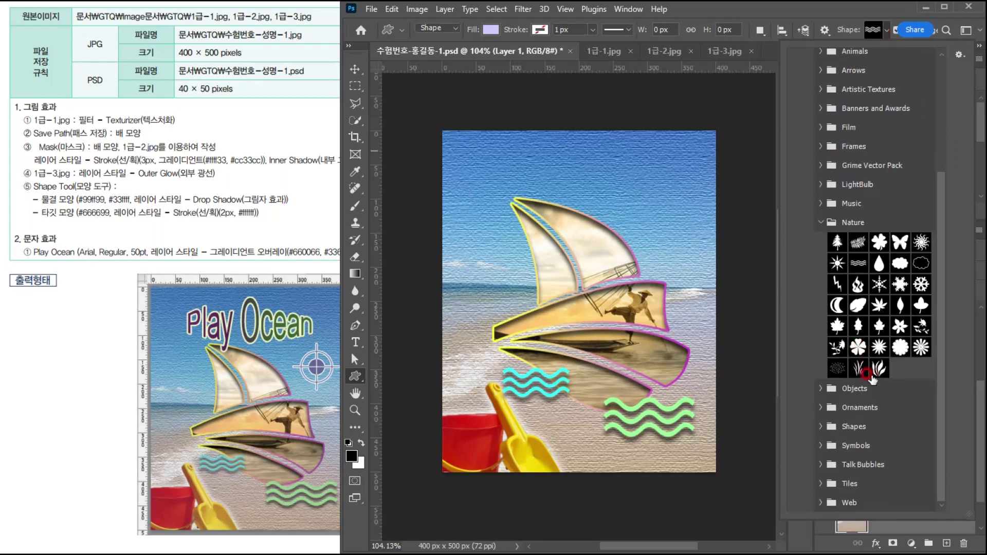
click(820, 407)
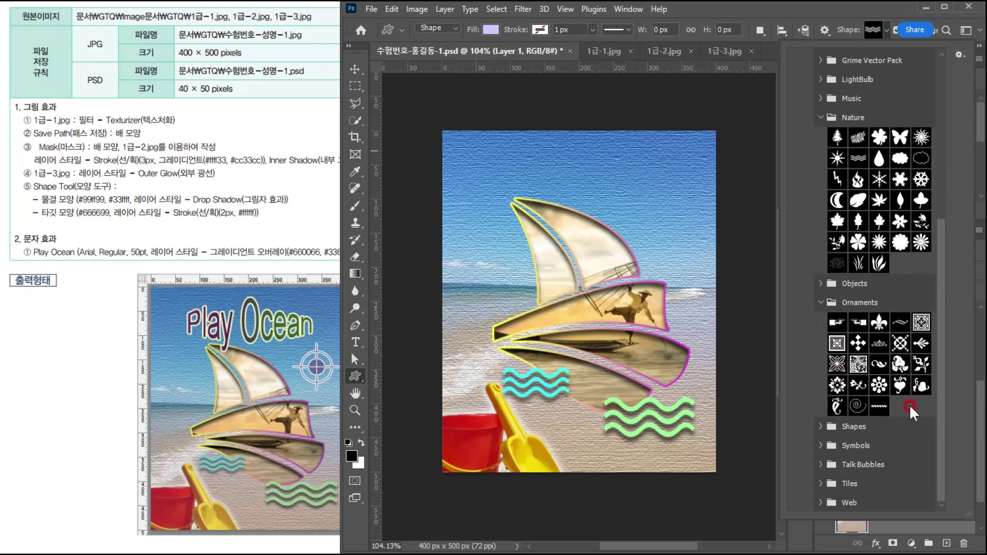
click(820, 446)
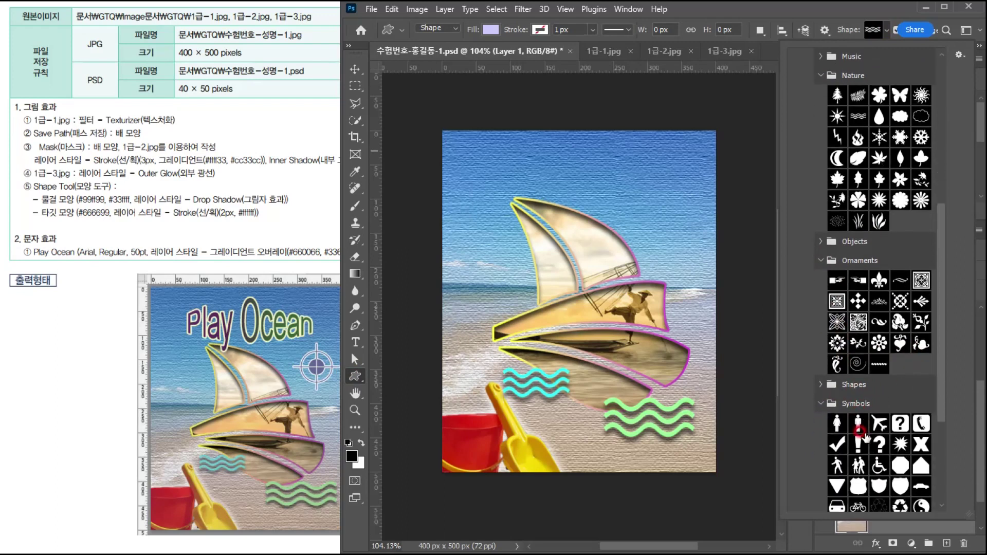
scroll(878, 440, down, 1)
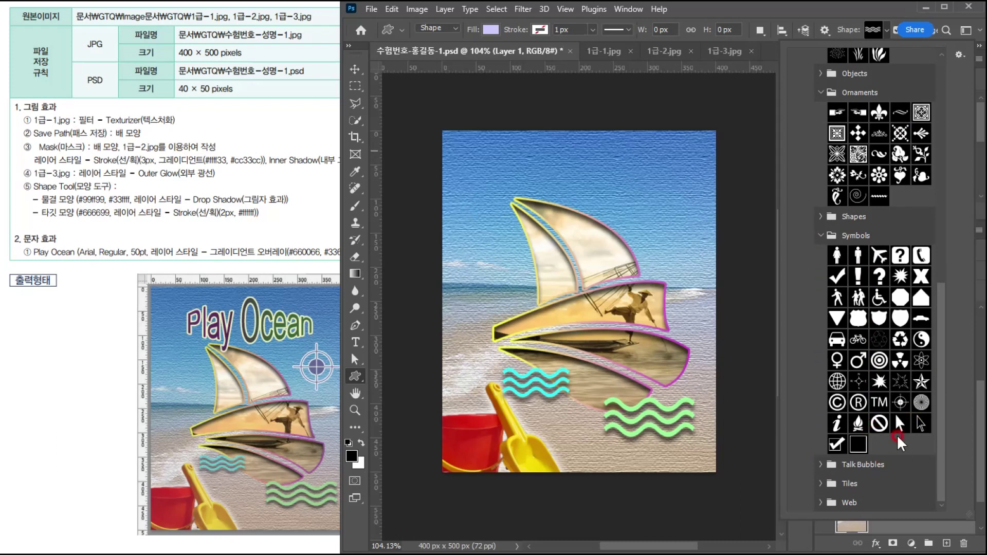
click(898, 404)
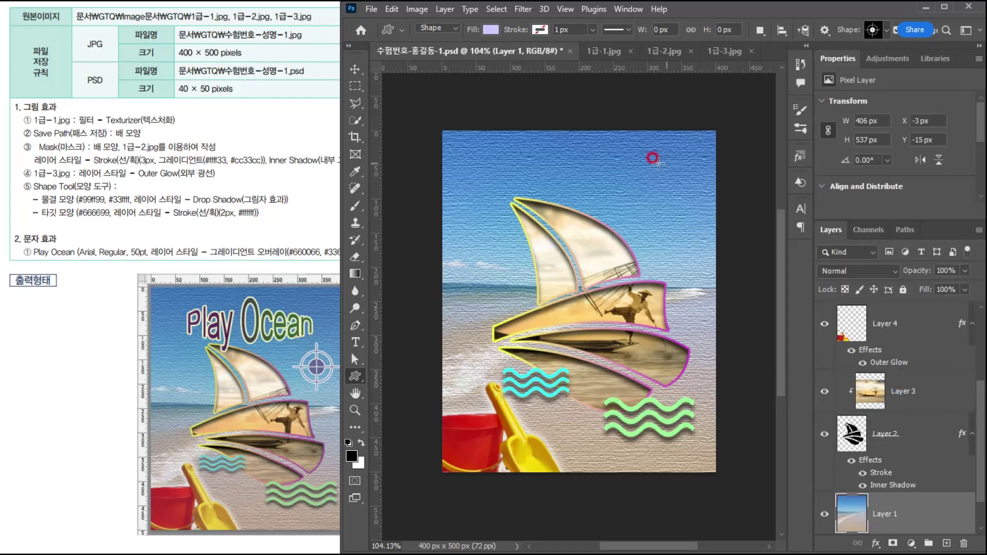
drag(637, 206, 705, 275)
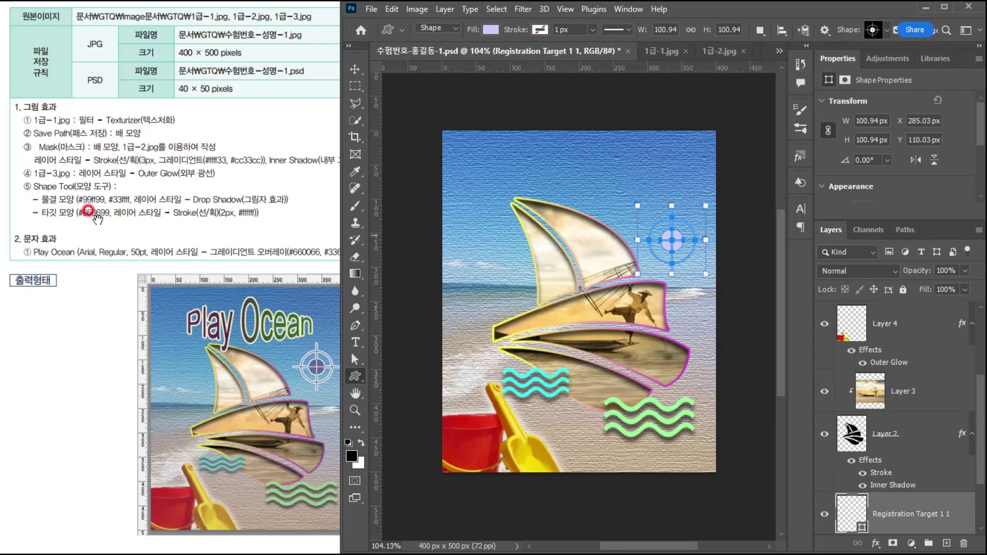
Set the fill color of the target shape to #666699 using the shorthand hex code 669, and hide its path
double_click(846, 514)
text(669)
key(Return)
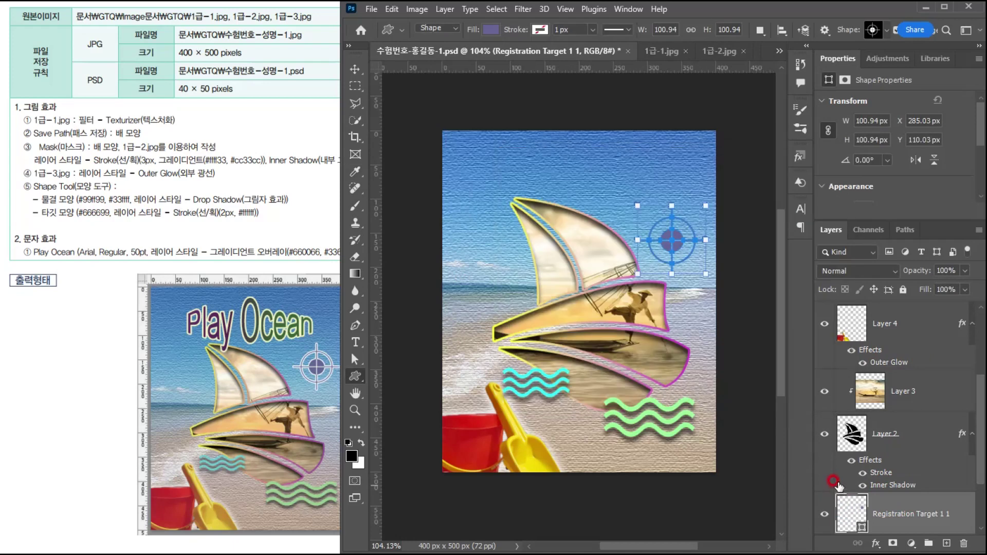
click(356, 69)
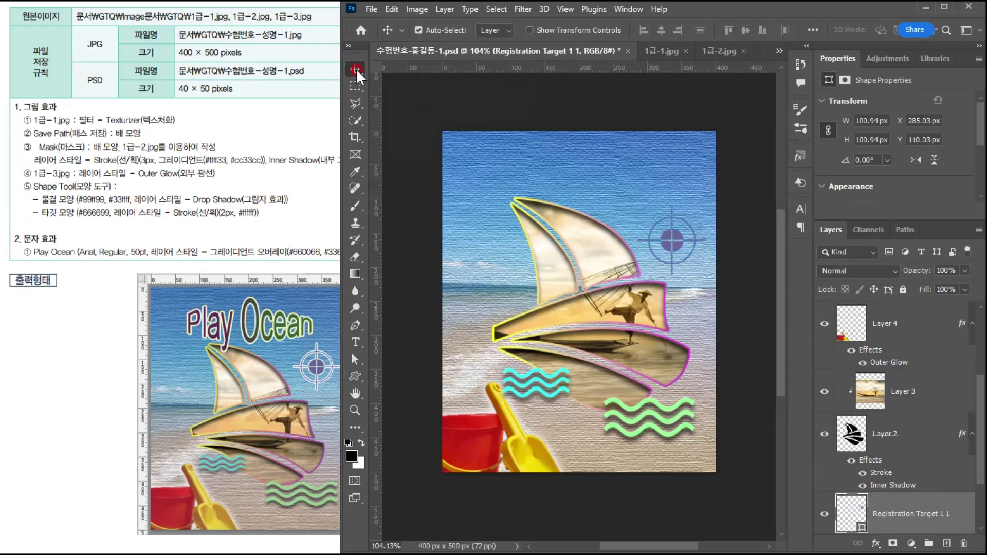
Add a Stroke layer style to the Registration Target layer with a size of 2 px
click(183, 174)
scroll(915, 517, down, 2)
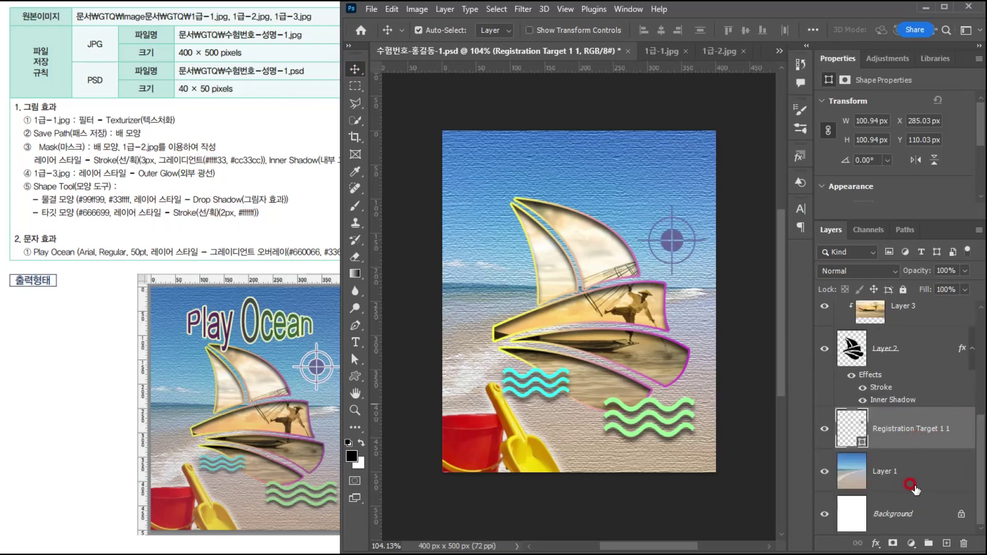
click(876, 542)
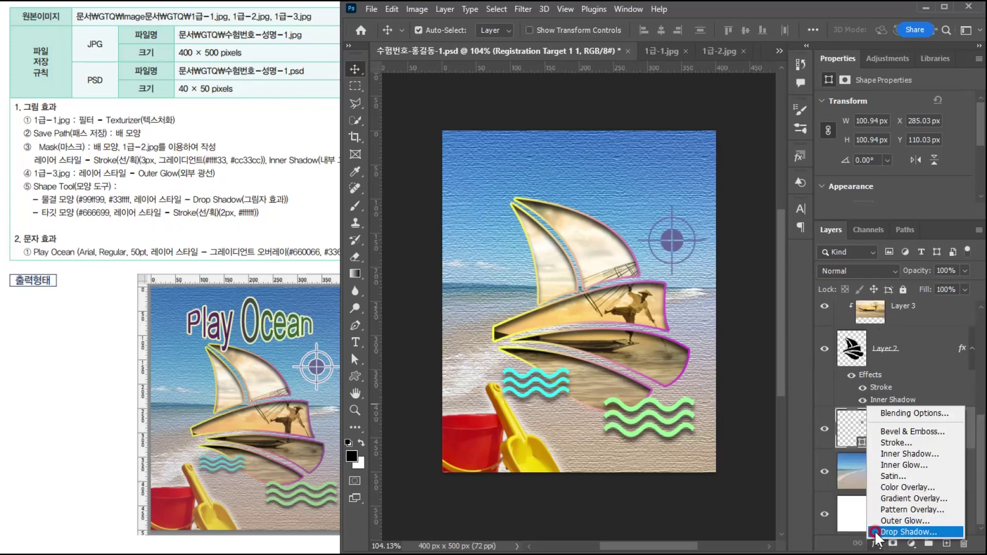
click(894, 442)
drag(697, 146, 262, 183)
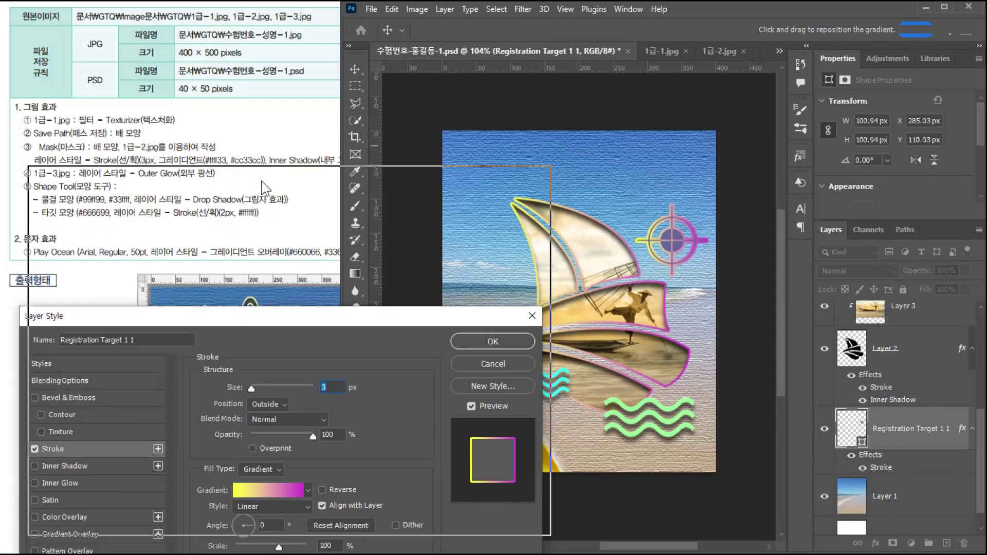
click(346, 256)
text(2)
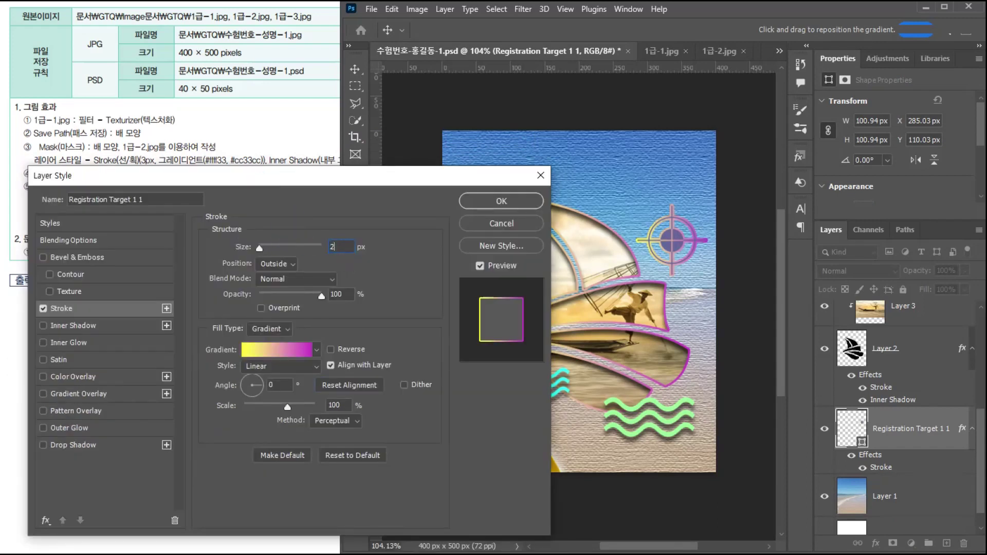
drag(205, 175, 206, 293)
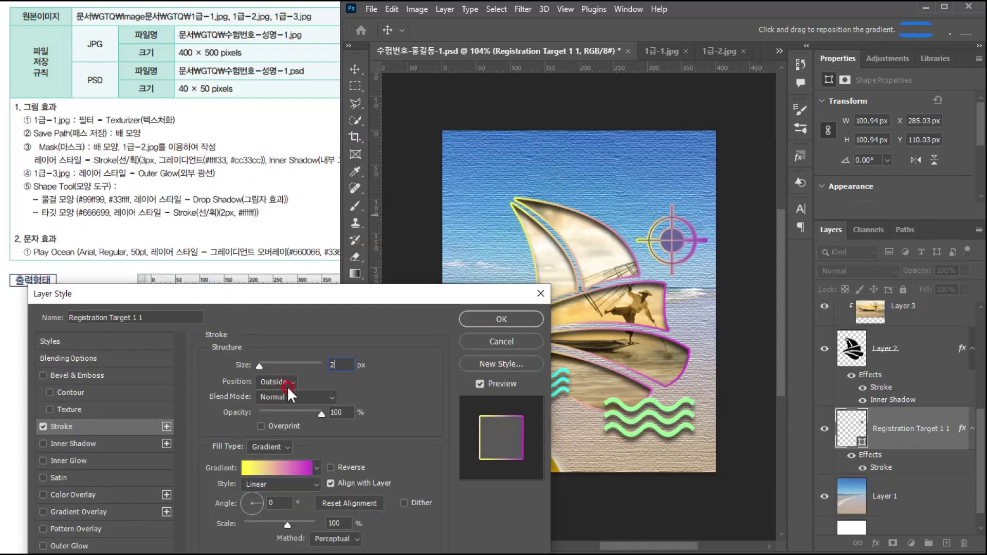
Try the Inside position for the target's stroke, and return it to Outside
click(271, 383)
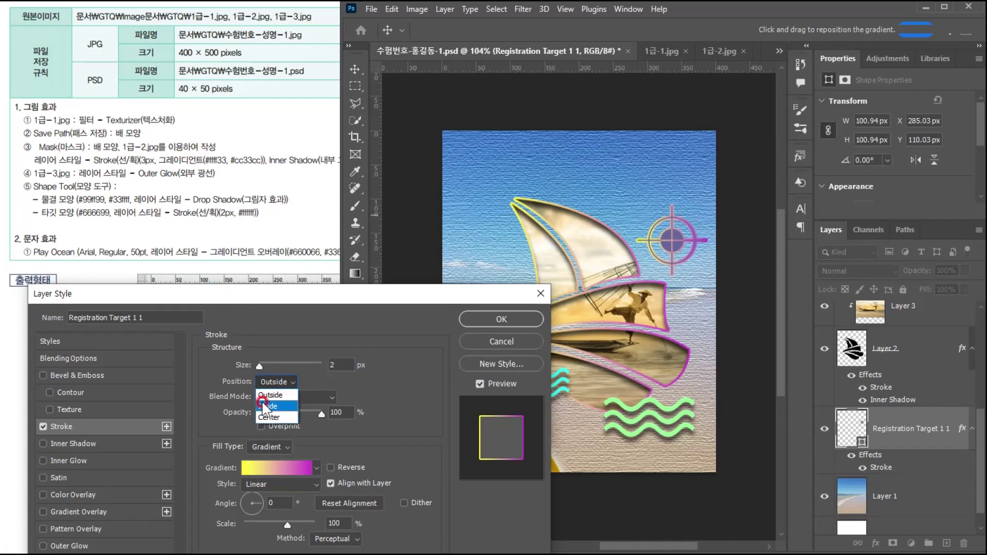
click(275, 405)
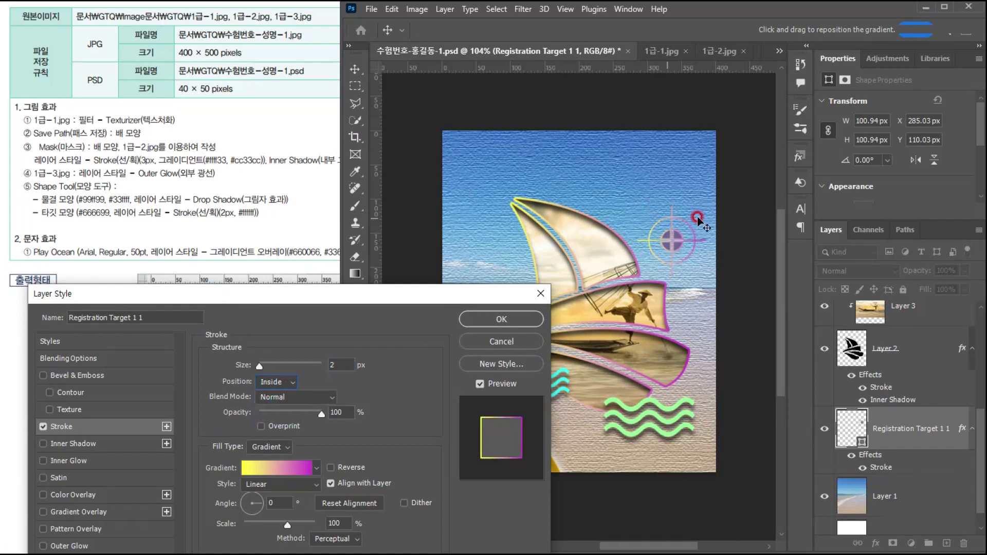
drag(670, 241, 693, 235)
click(275, 385)
click(268, 395)
Change the target's stroke fill type from Gradient to Color, use white #ffffff, and apply the layer style
drag(243, 298, 526, 118)
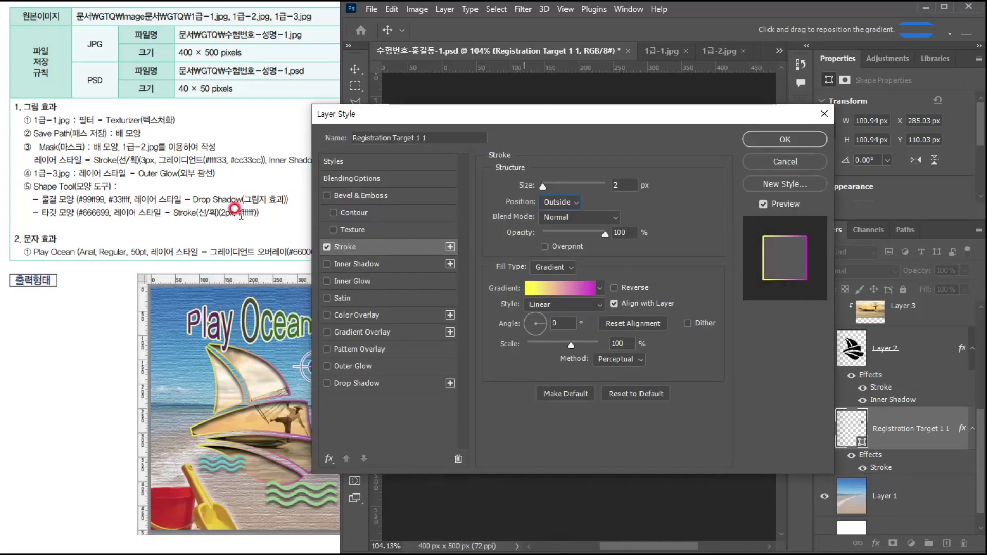
click(550, 268)
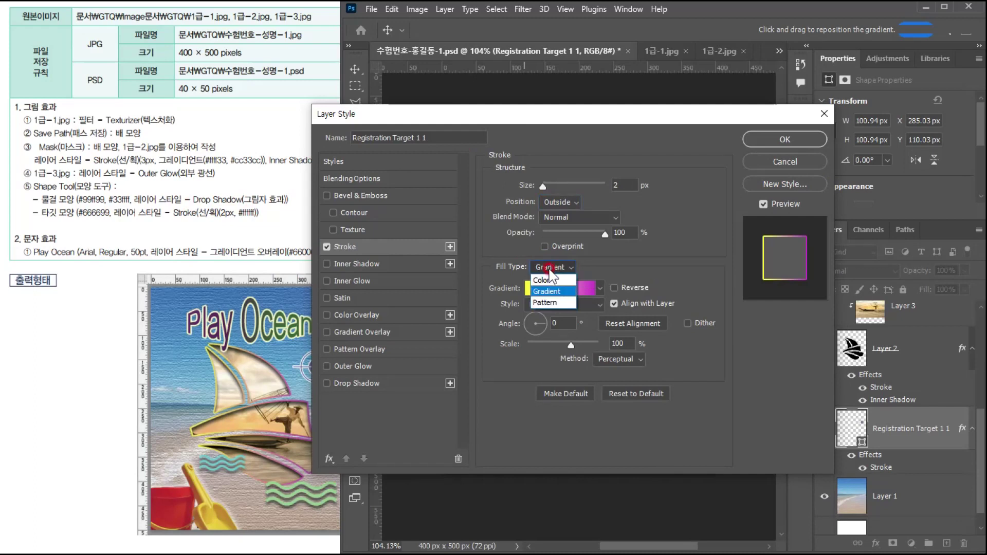
click(543, 280)
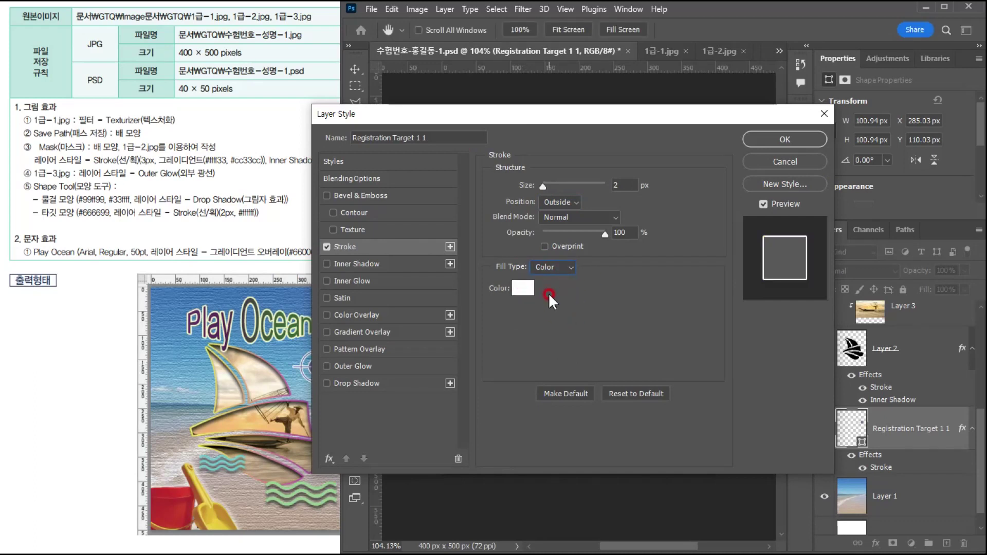
click(520, 287)
click(241, 227)
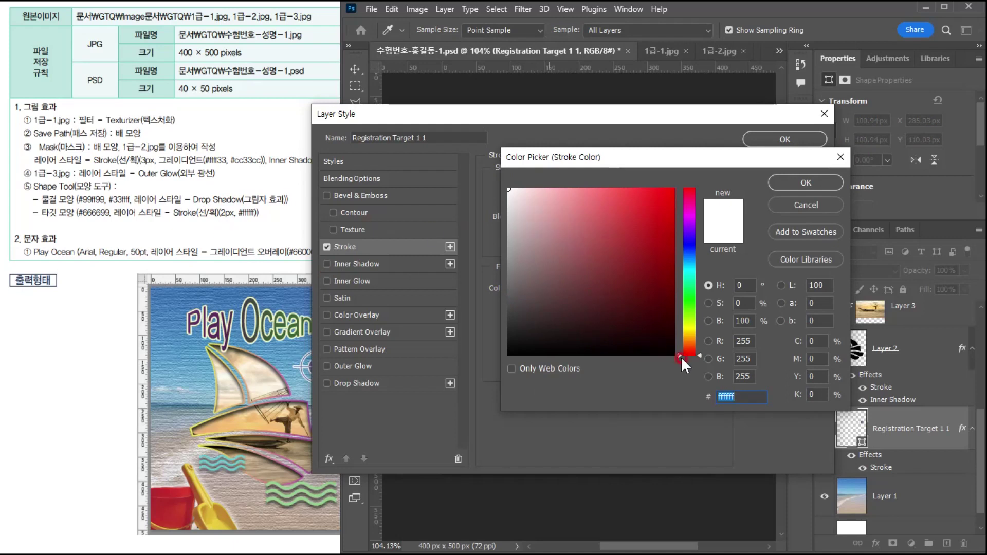
click(552, 227)
drag(553, 228, 468, 159)
click(801, 182)
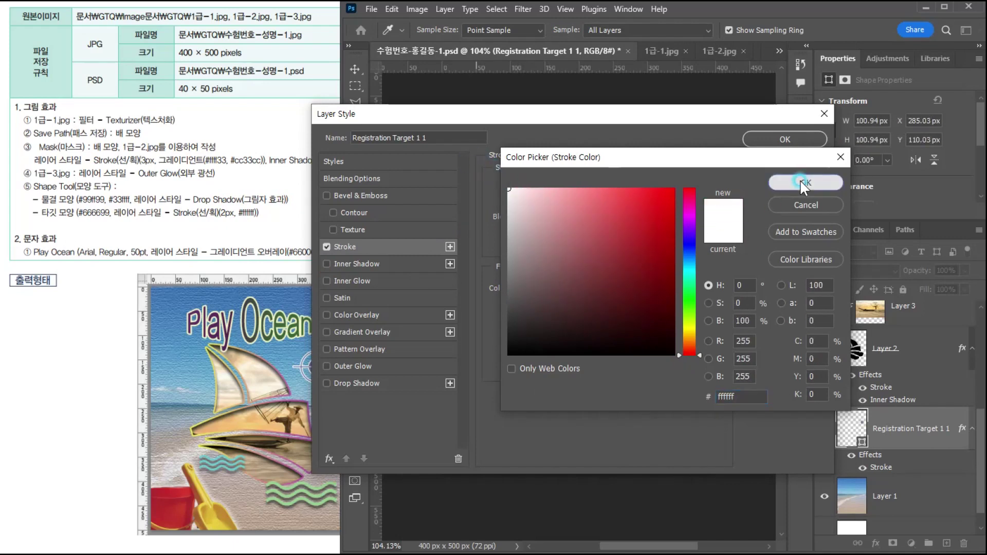
click(761, 140)
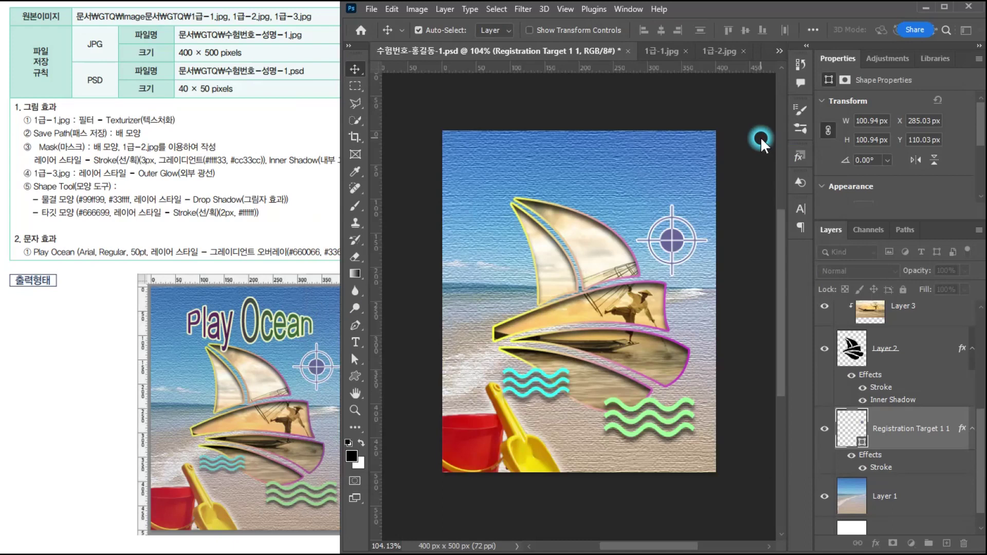
click(684, 251)
click(447, 183)
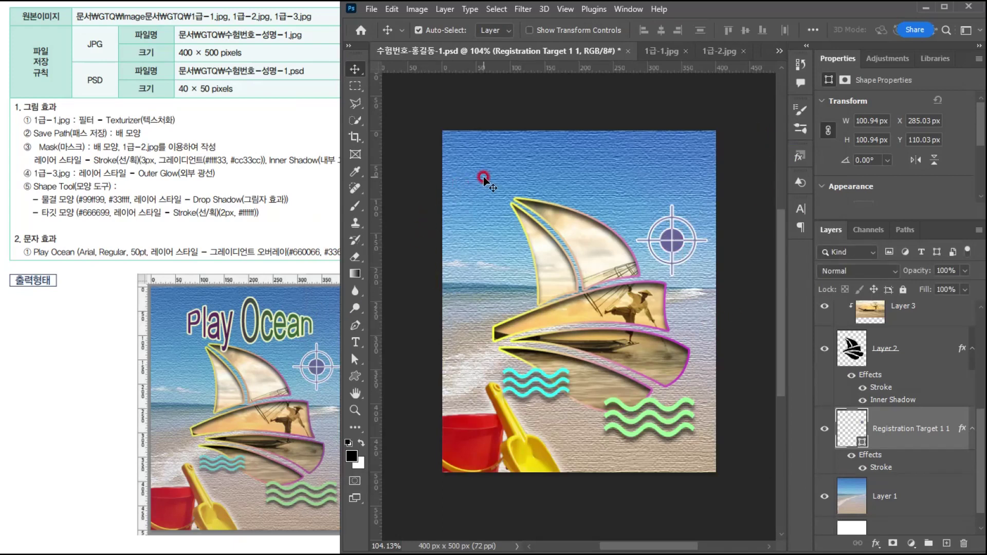
Add a horizontal text layer reading "Play Ocean" in Arial Regular in the sky above the sail
click(19, 235)
click(356, 341)
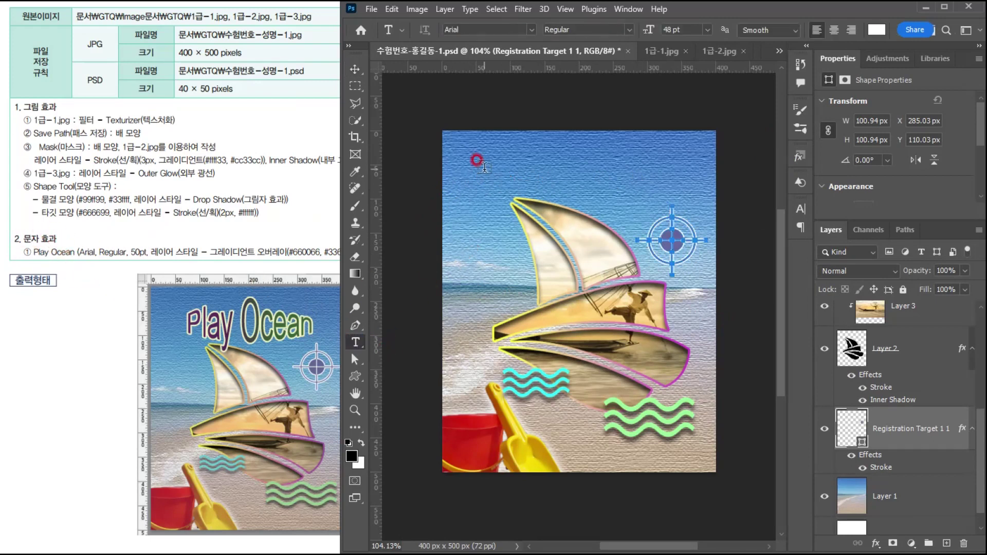
click(485, 168)
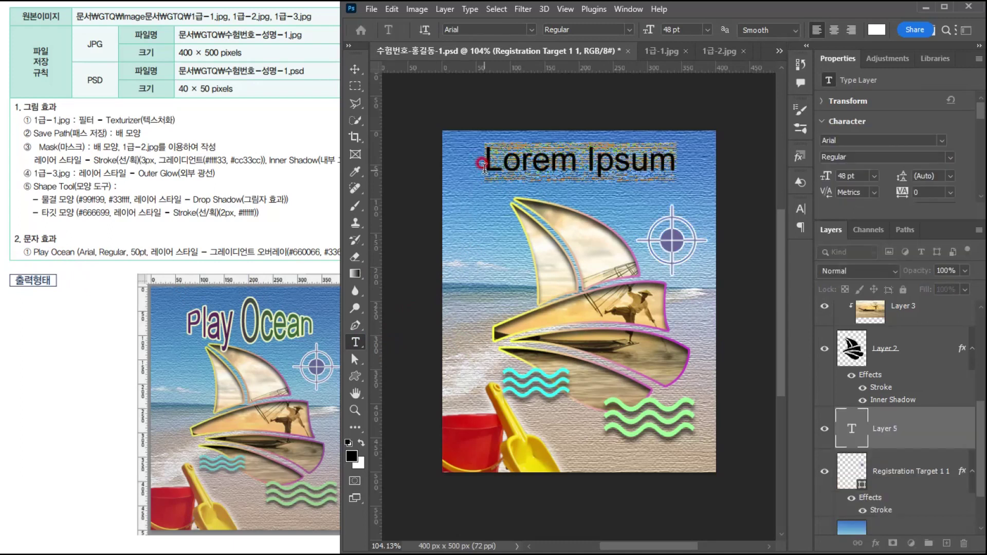
text(P)
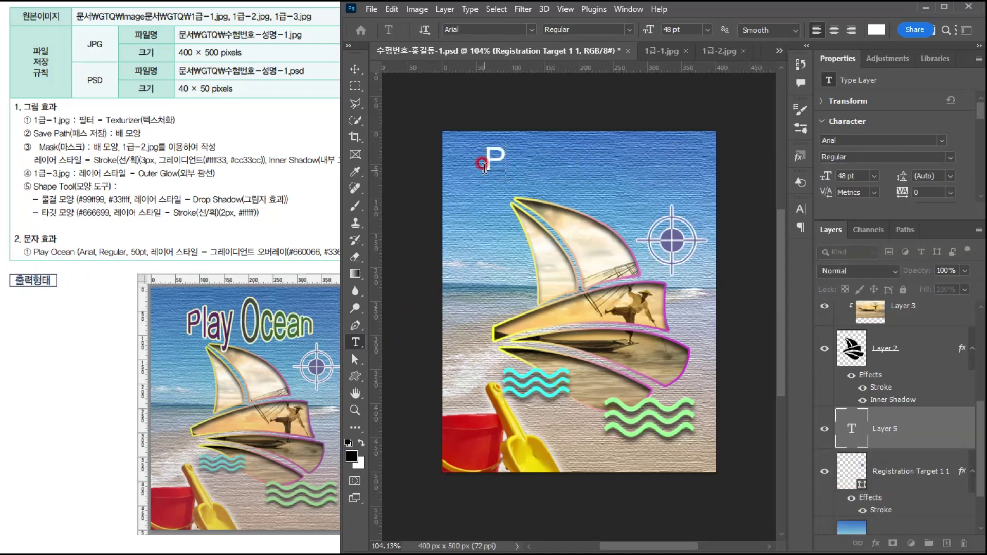
text(lay Oc)
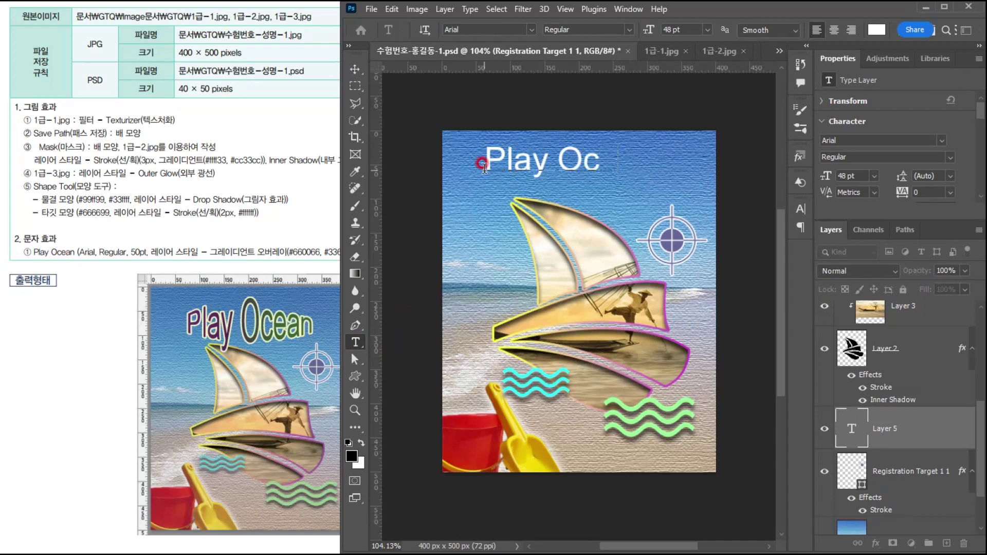
text(ean)
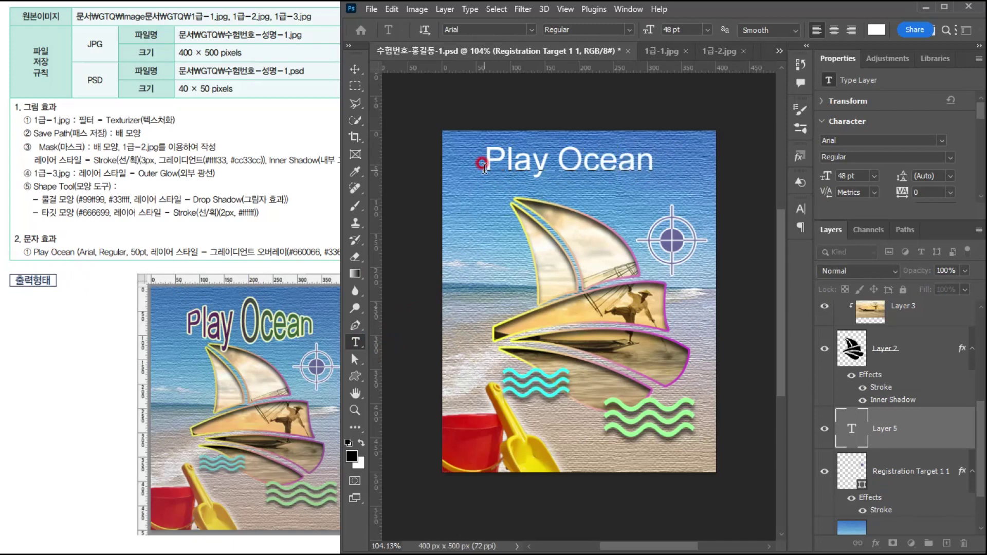
key(ctrl+a)
key(ctrl+Return)
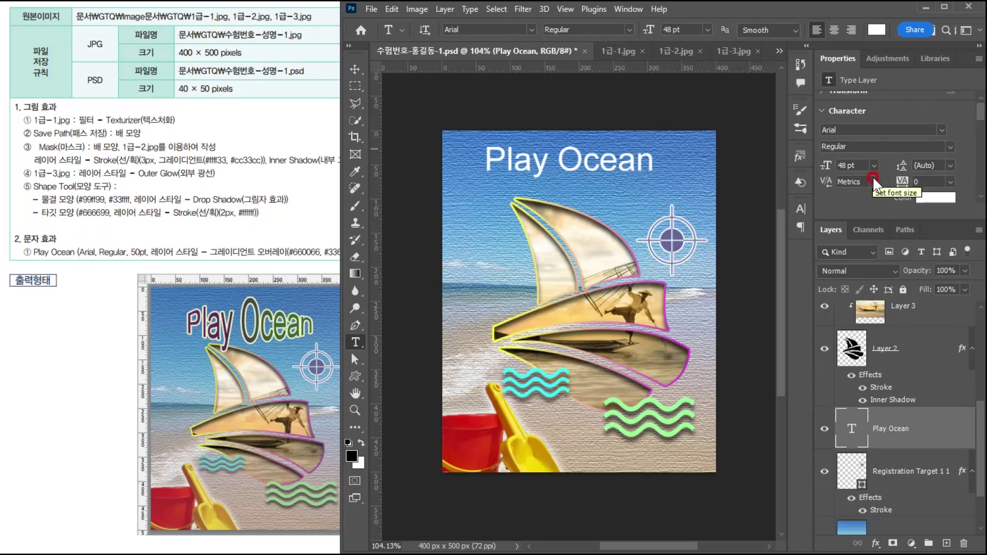
Examine the character settings and type options available for the Play Ocean text layer
scroll(872, 144, down, 3)
scroll(876, 155, down, 4)
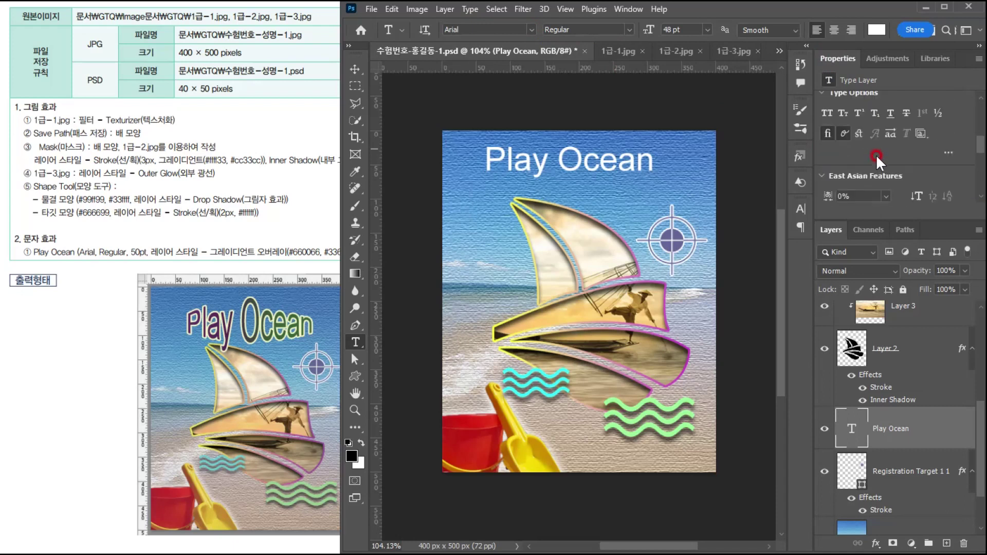
scroll(876, 155, down, 3)
scroll(881, 153, up, 3)
scroll(888, 152, up, 5)
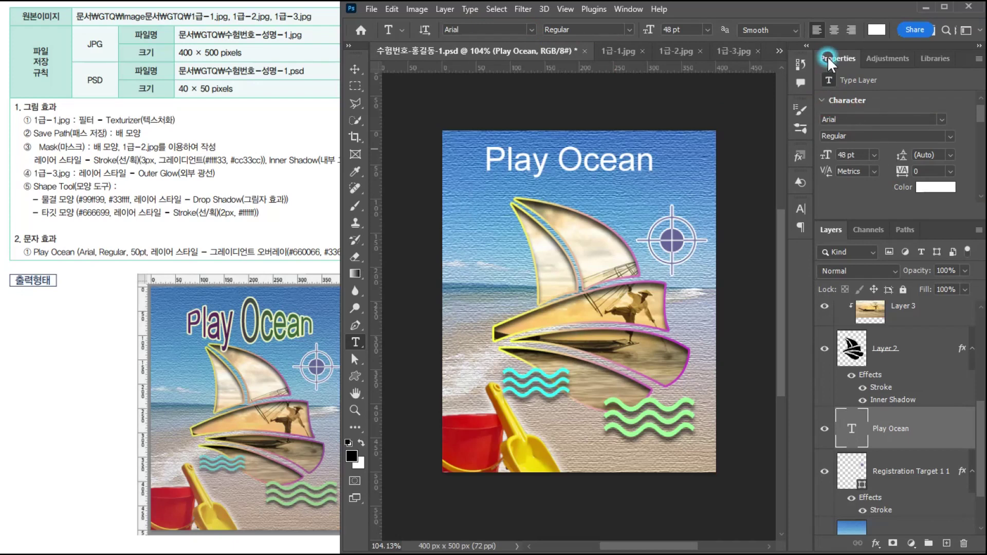
scroll(842, 110, up, 1)
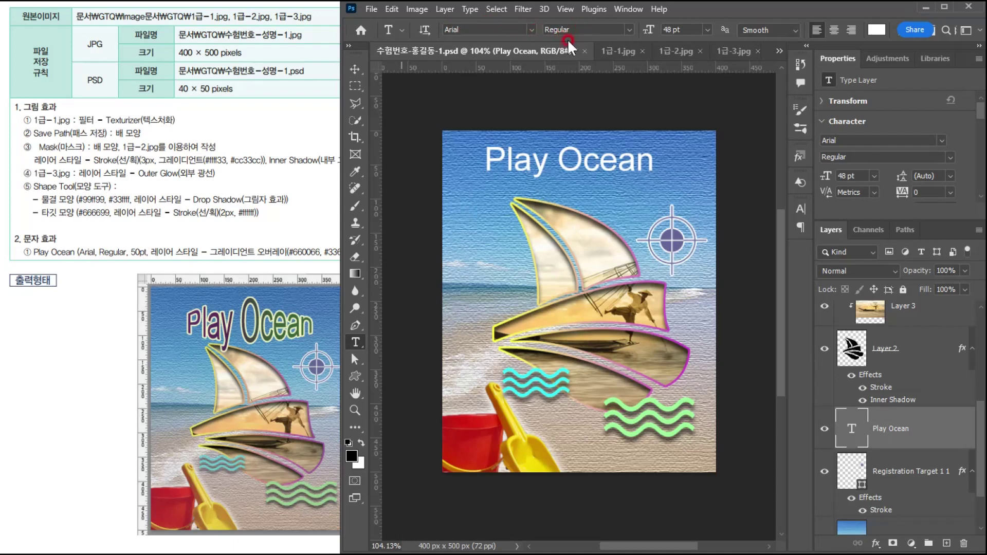
Set the Play Ocean text's font size to 50 pt and bring the required text effects into view in the exam sheet
click(646, 29)
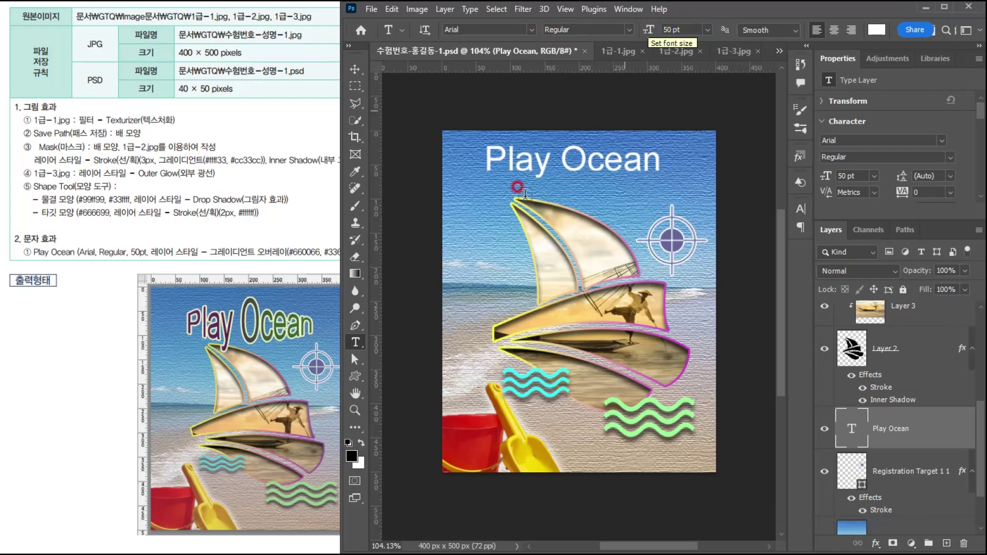
mouse_move(207, 249)
mouse_down()
mouse_move(346, 262)
mouse_move(256, 260)
mouse_up()
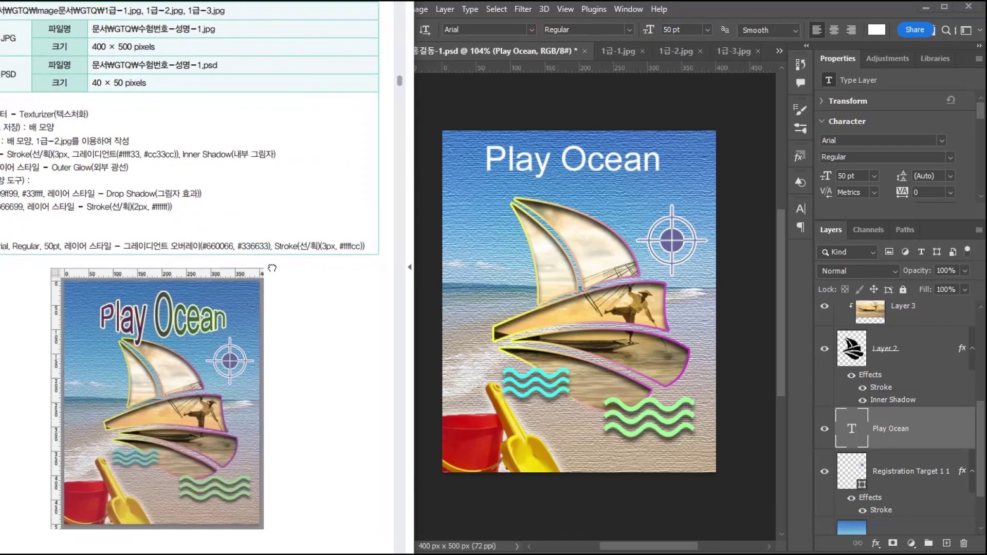
click(729, 14)
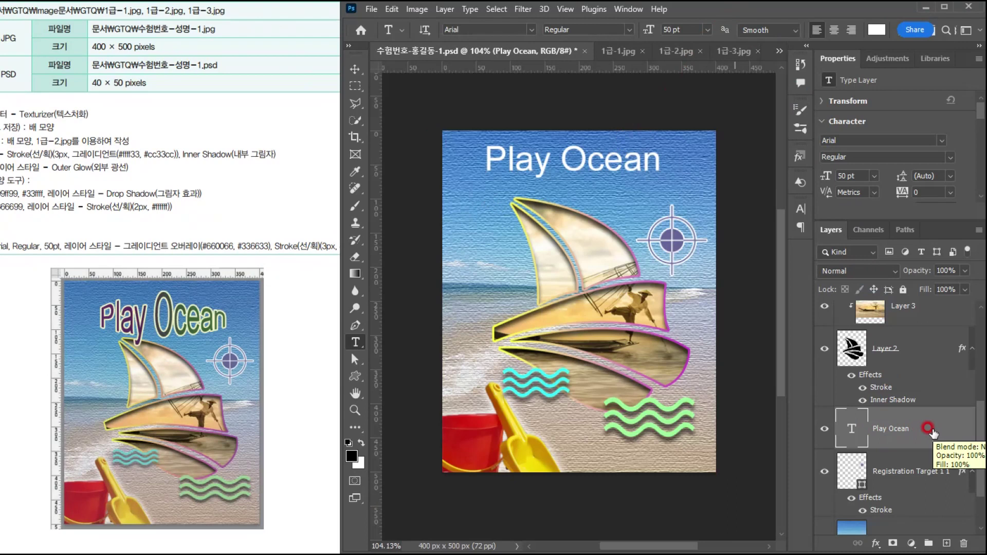
Enable a Gradient Overlay in the layer style of the Play Ocean text layer
double_click(928, 429)
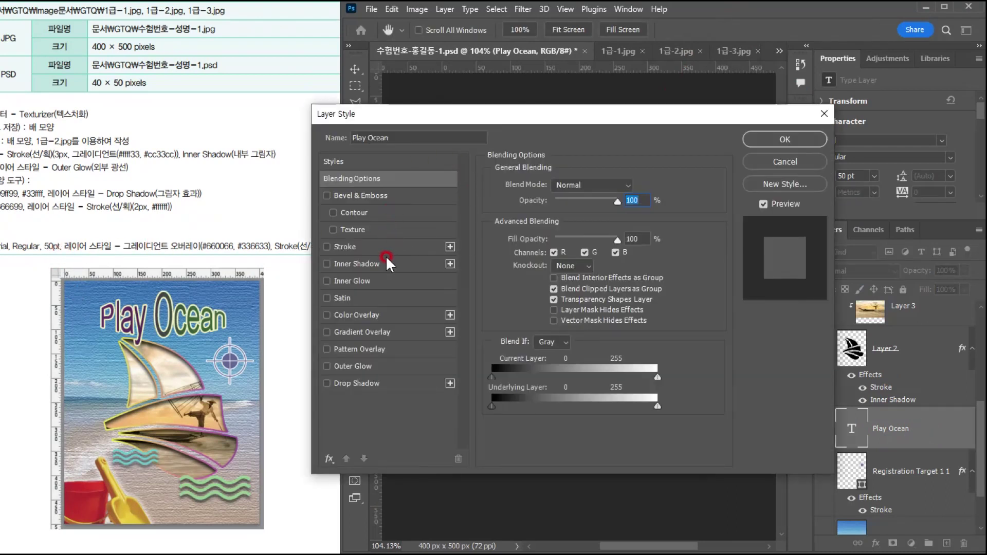
click(409, 333)
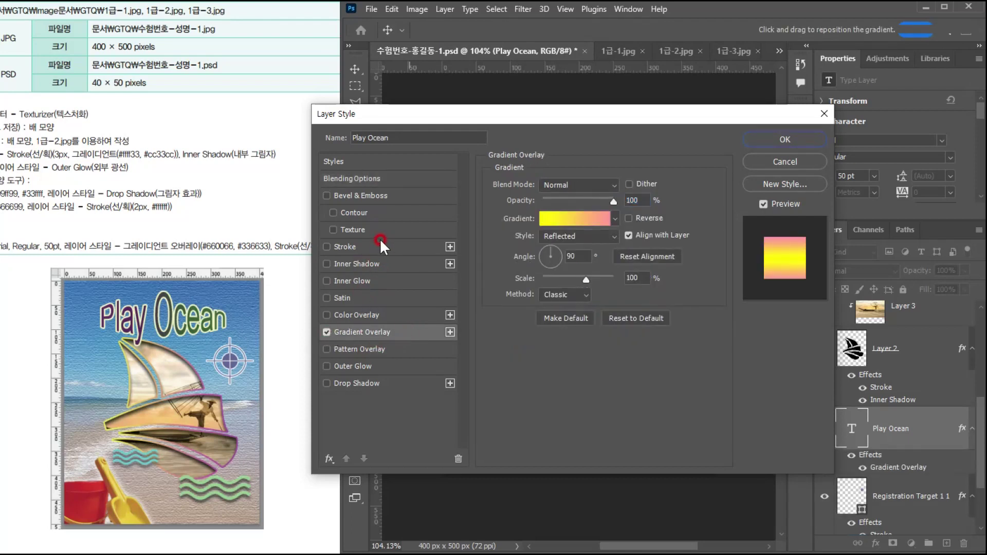
click(324, 332)
click(324, 331)
click(395, 159)
click(327, 332)
click(327, 332)
click(402, 335)
Edit the Gradient Overlay's gradient and set its starting color stop to #660066
click(560, 219)
click(615, 202)
click(572, 218)
drag(784, 101, 415, 185)
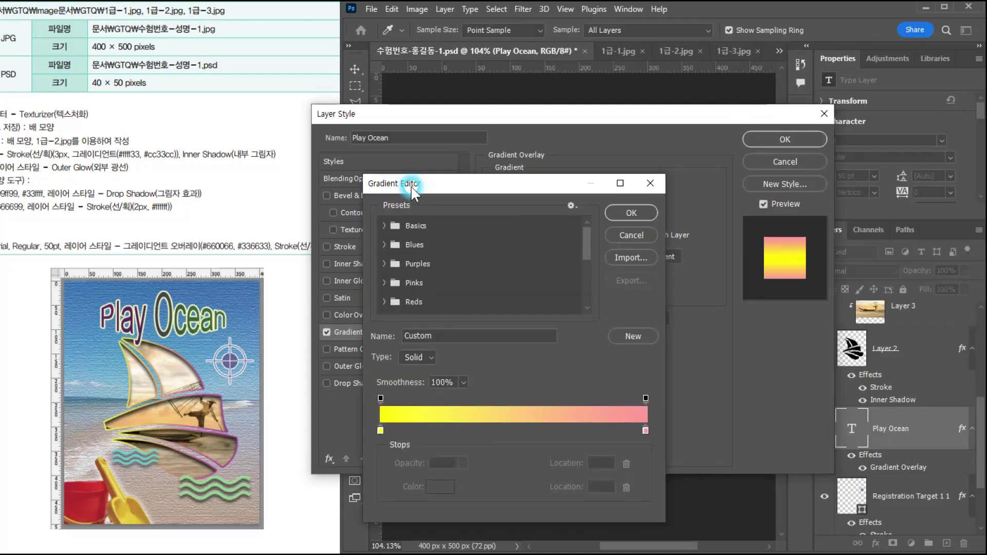
double_click(380, 430)
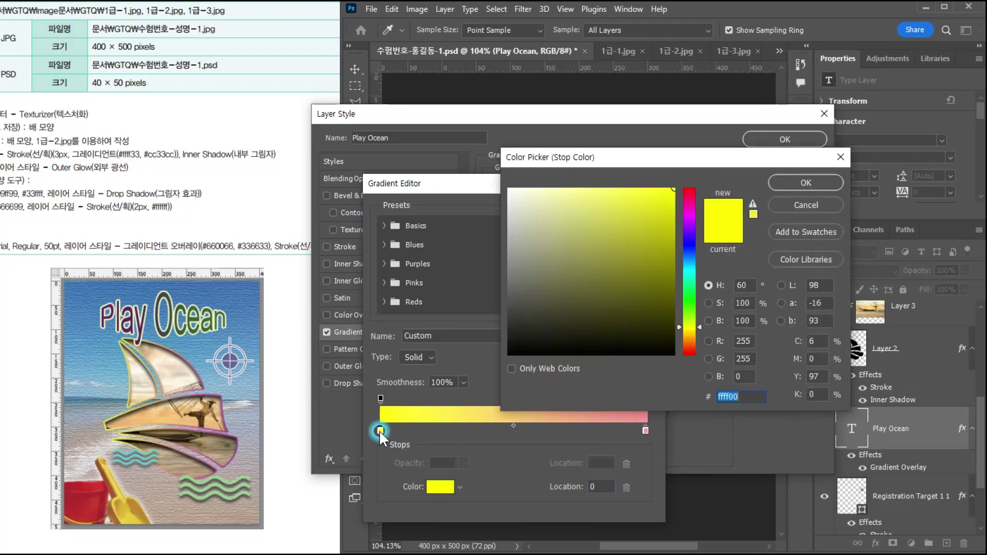
click(204, 250)
text(606)
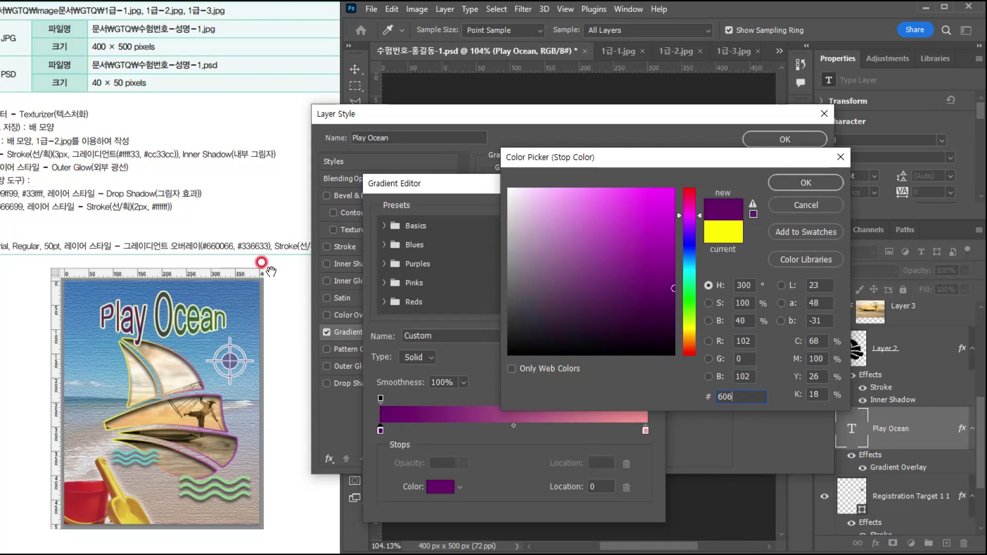
key(Return)
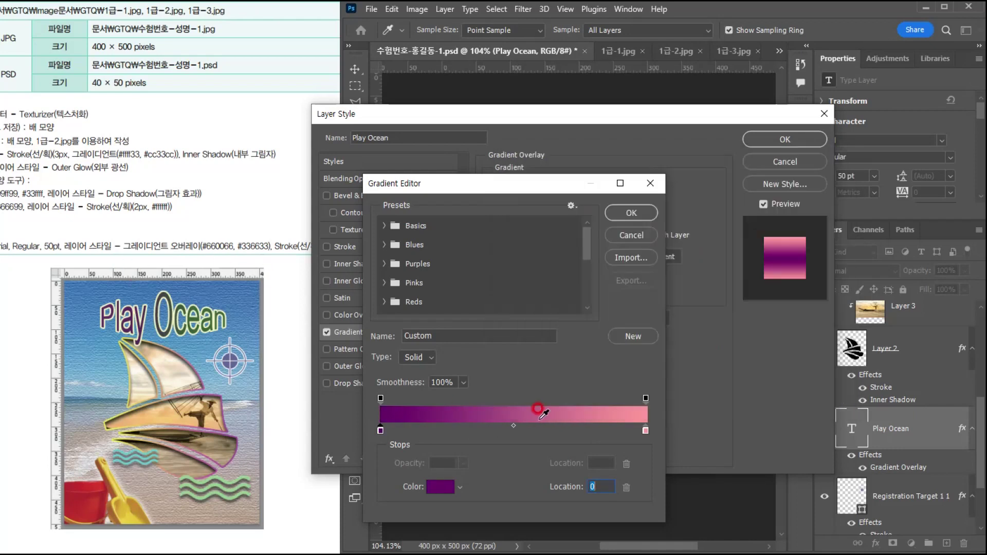
Set the overlay gradient's ending color stop to #336633
double_click(646, 430)
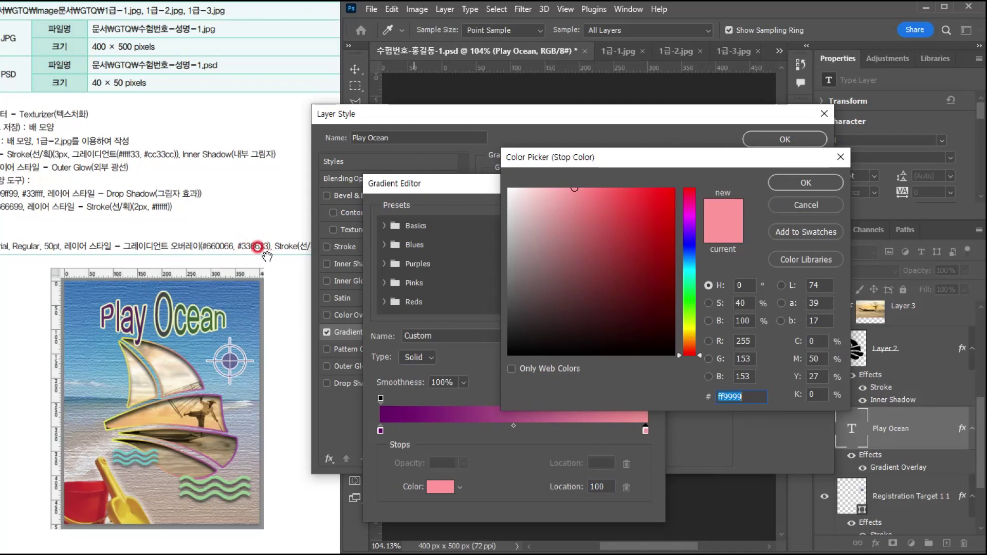
text(336633)
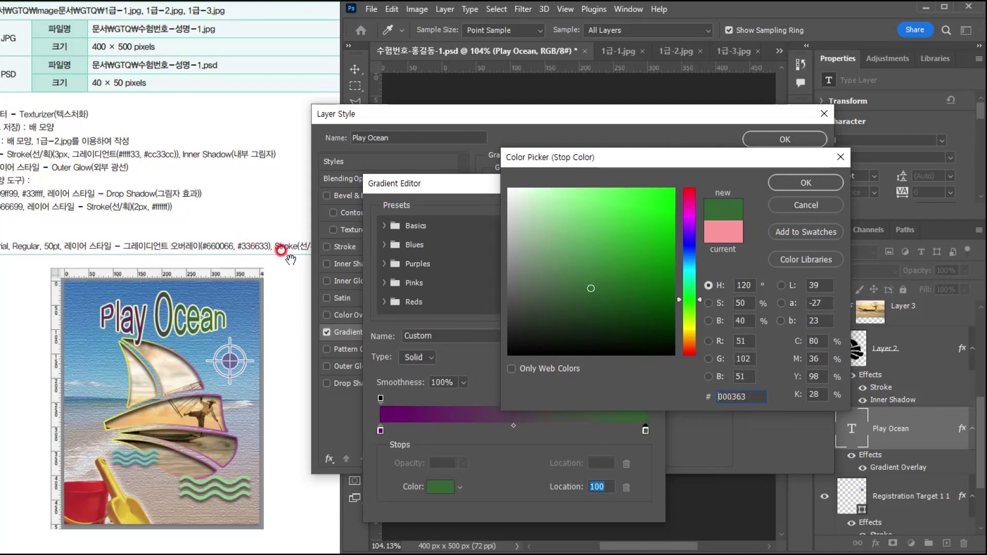
key(Return)
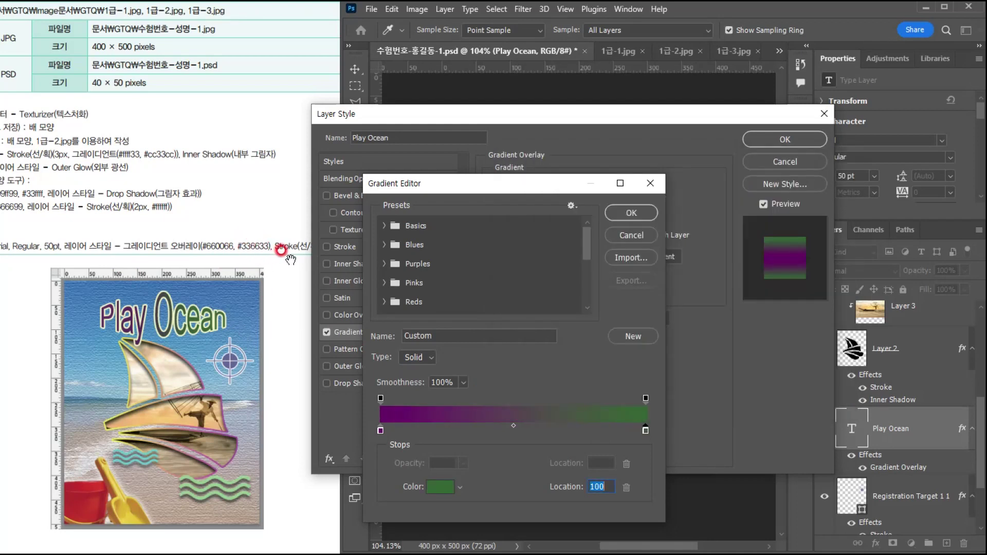
Add an extra color stop at location 45, remove it again, and accept the two-color gradient
click(499, 430)
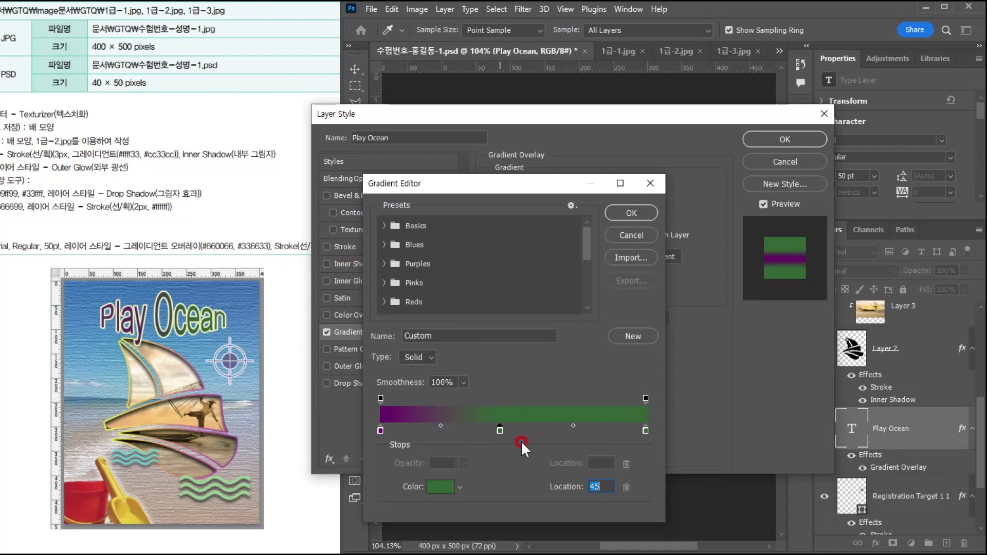
drag(500, 428, 498, 486)
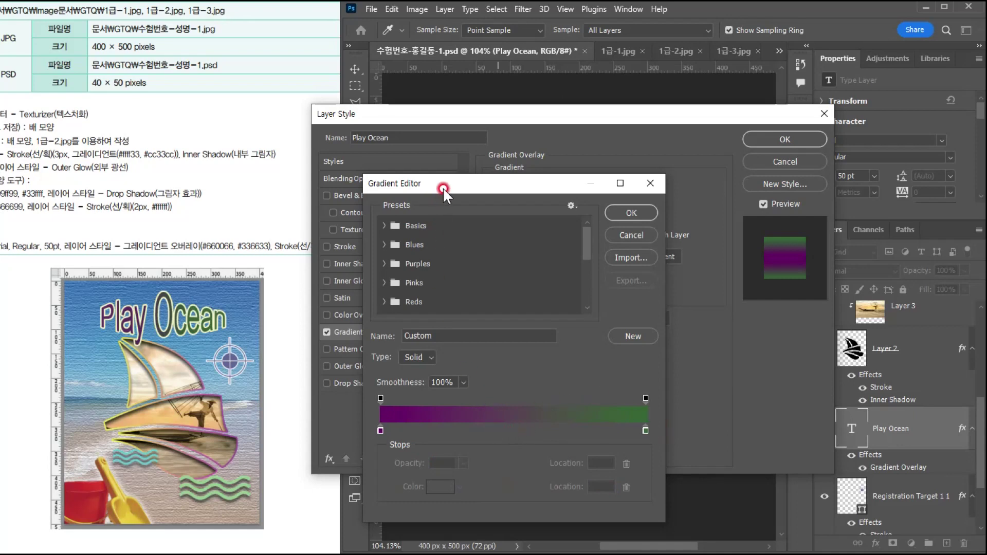
drag(443, 187, 520, 166)
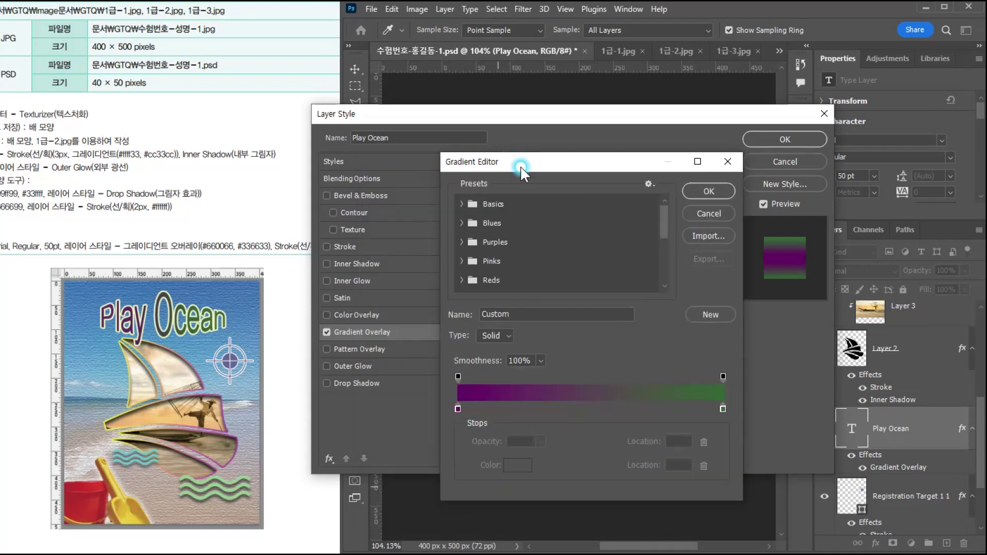
click(706, 191)
Set the Gradient Overlay's style to Linear and its angle to 0°, keeping the title text uncovered for checking
drag(459, 114, 524, 158)
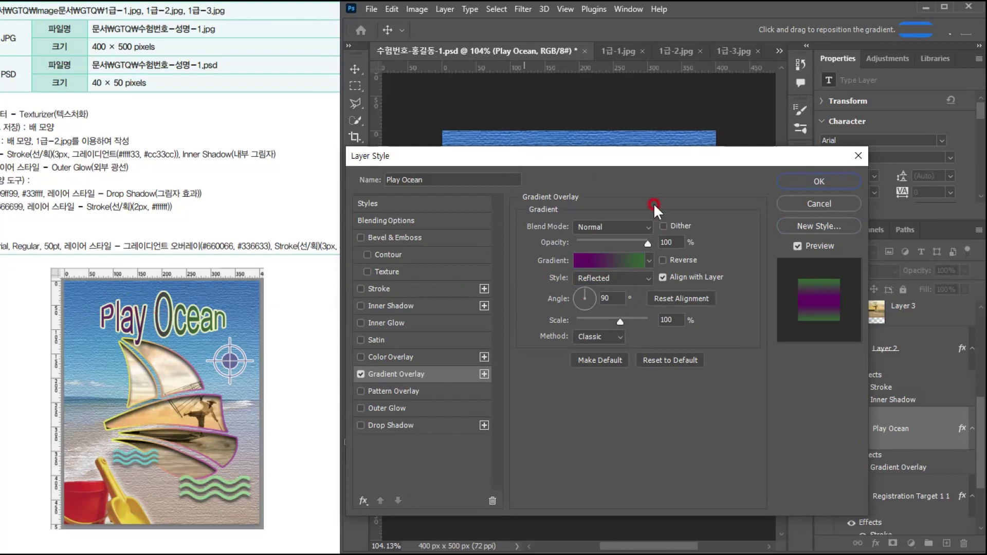
click(597, 281)
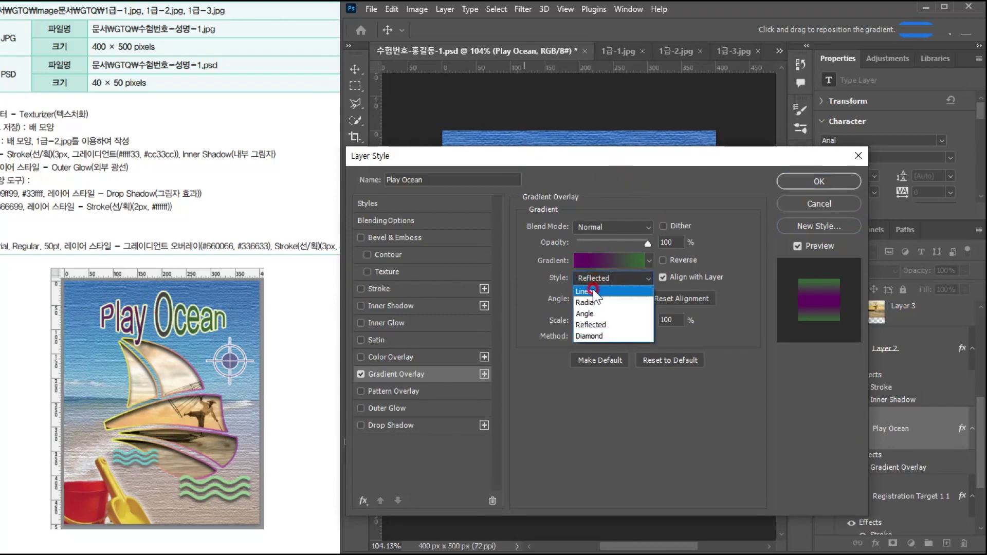
click(594, 291)
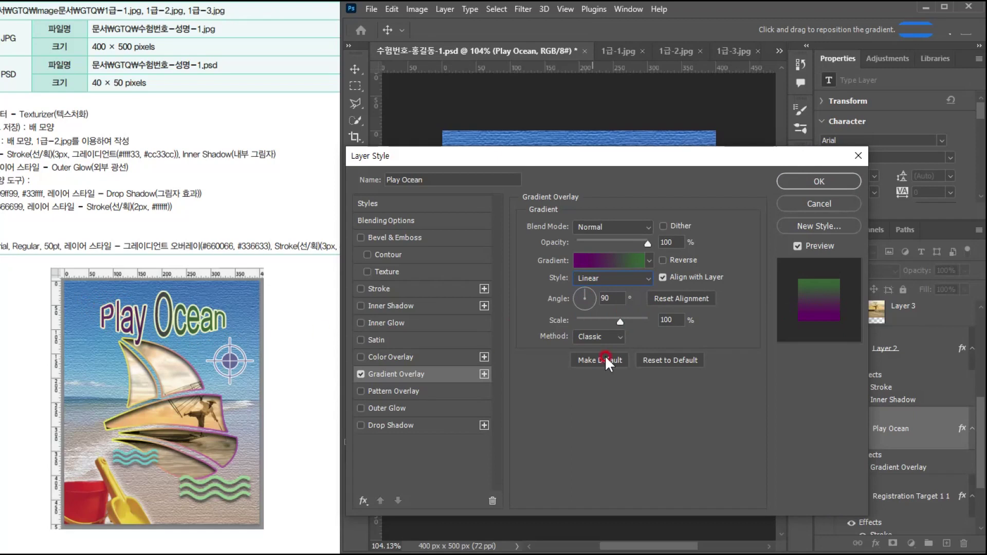
click(586, 299)
text(0)
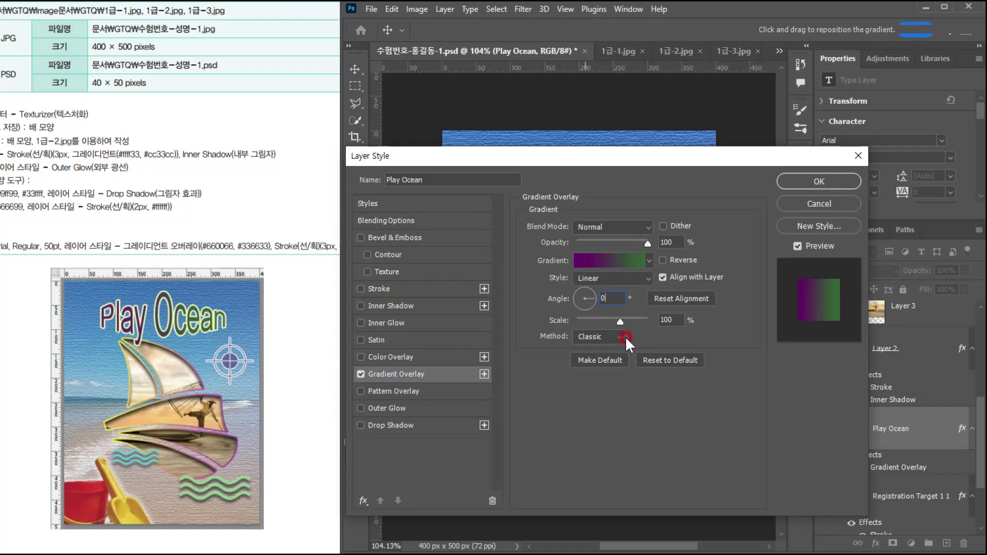
drag(434, 156, 437, 187)
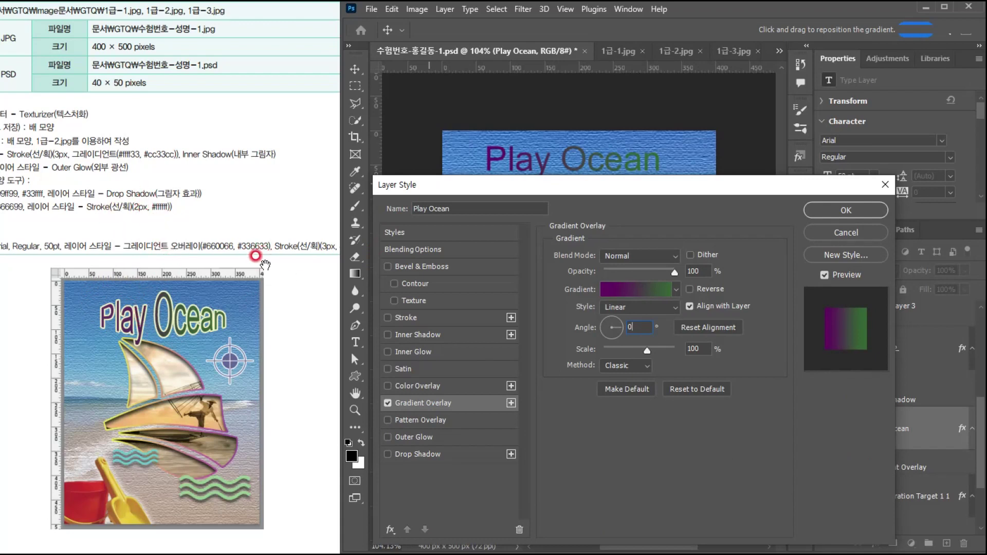
Add a Stroke effect to the Play Ocean text and set its size to 3 px
drag(289, 271, 243, 274)
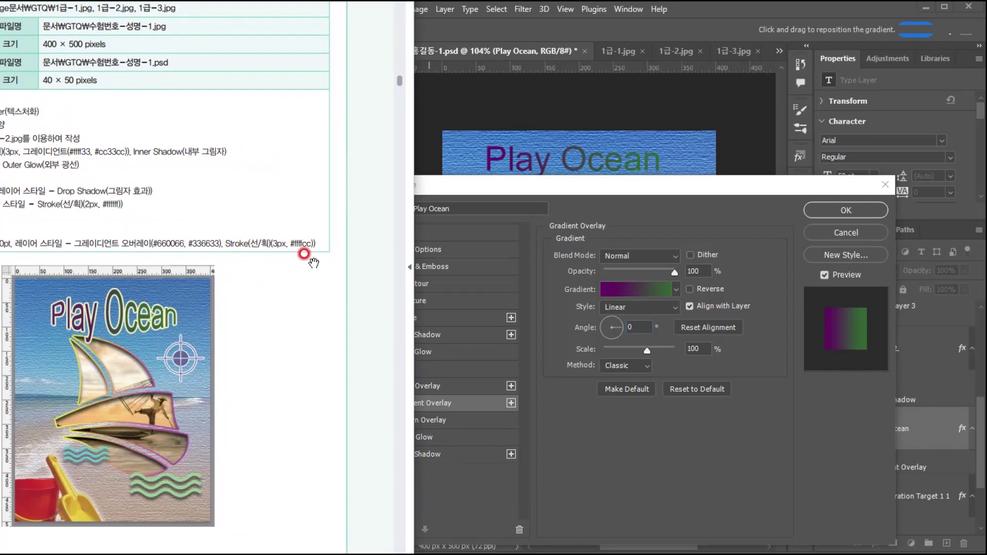
mouse_move(466, 188)
mouse_down()
mouse_move(482, 190)
mouse_move(465, 198)
mouse_up()
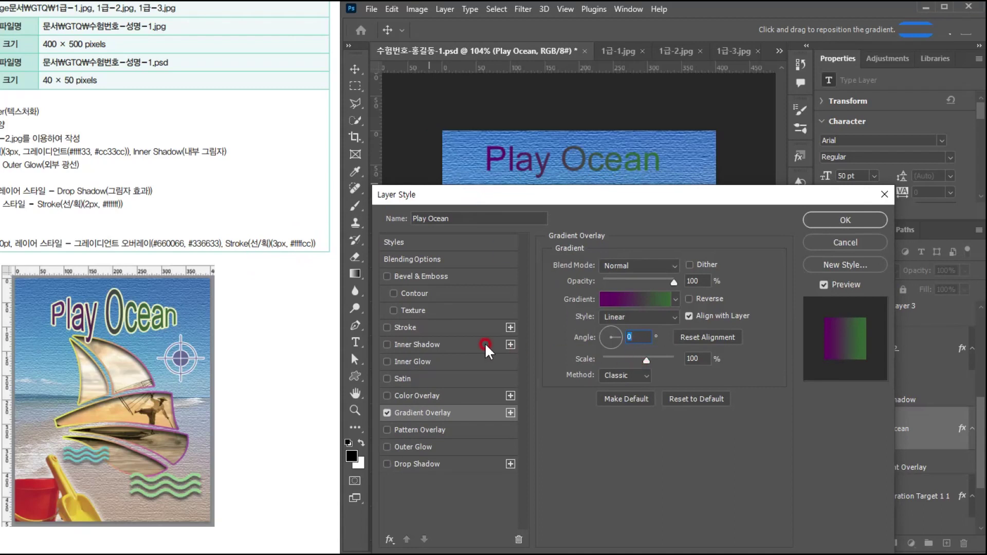
click(384, 329)
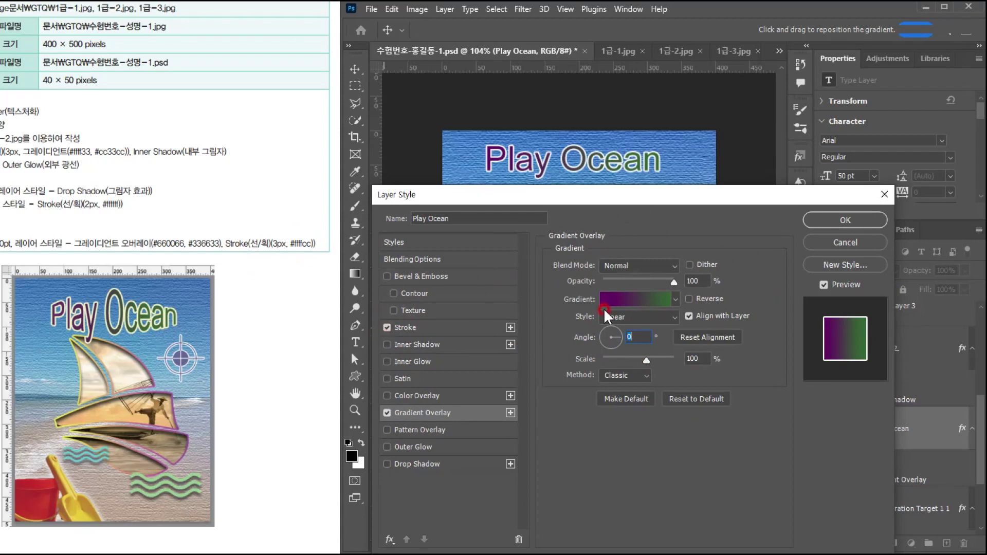
click(418, 328)
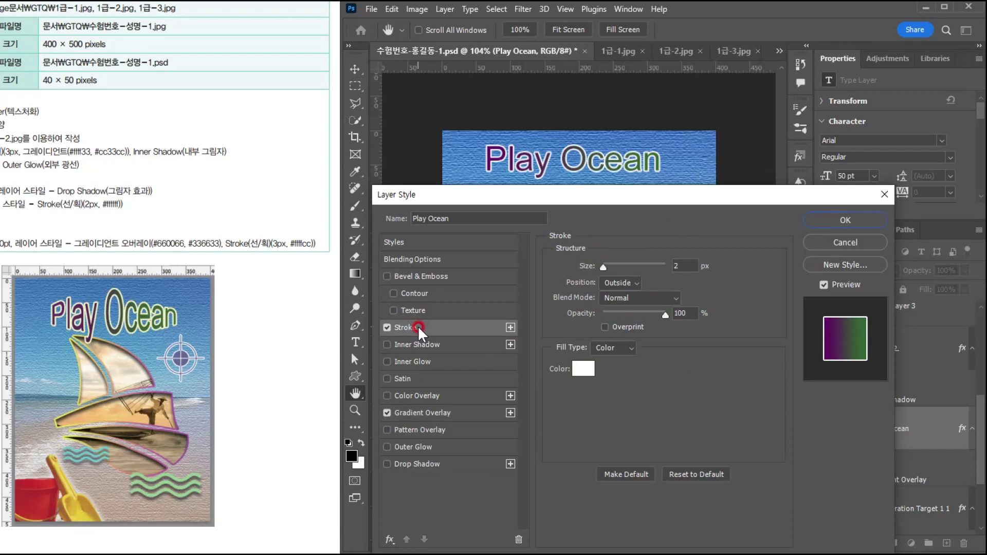
drag(679, 262, 647, 260)
text(3)
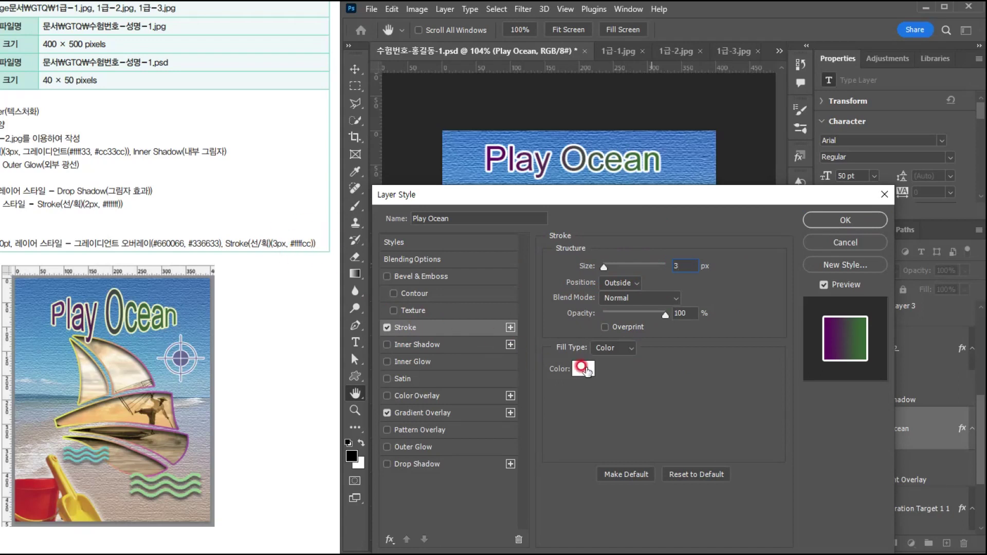
Give the text's stroke the solid Color fill #ffffcc and apply the layer style
click(596, 348)
click(600, 361)
click(581, 368)
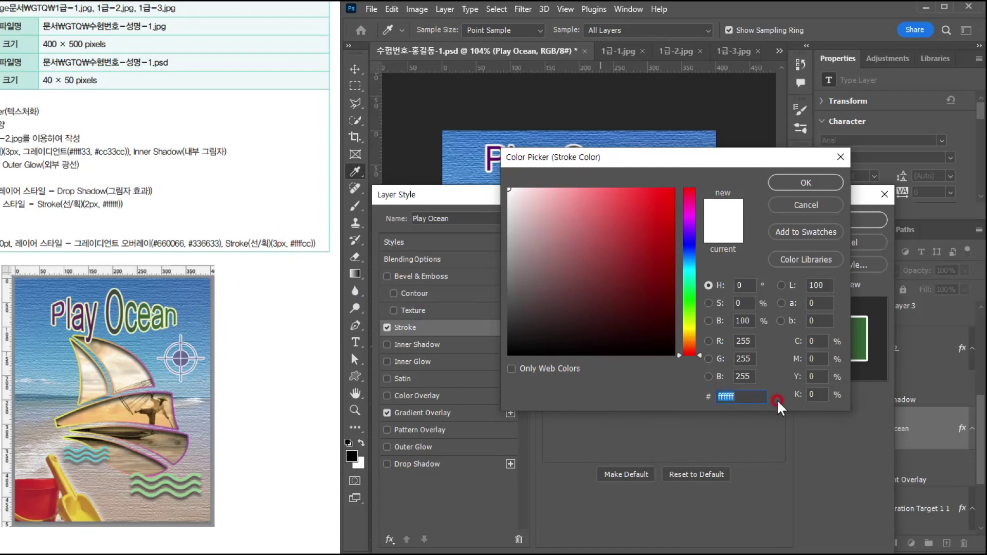
text(ff3)
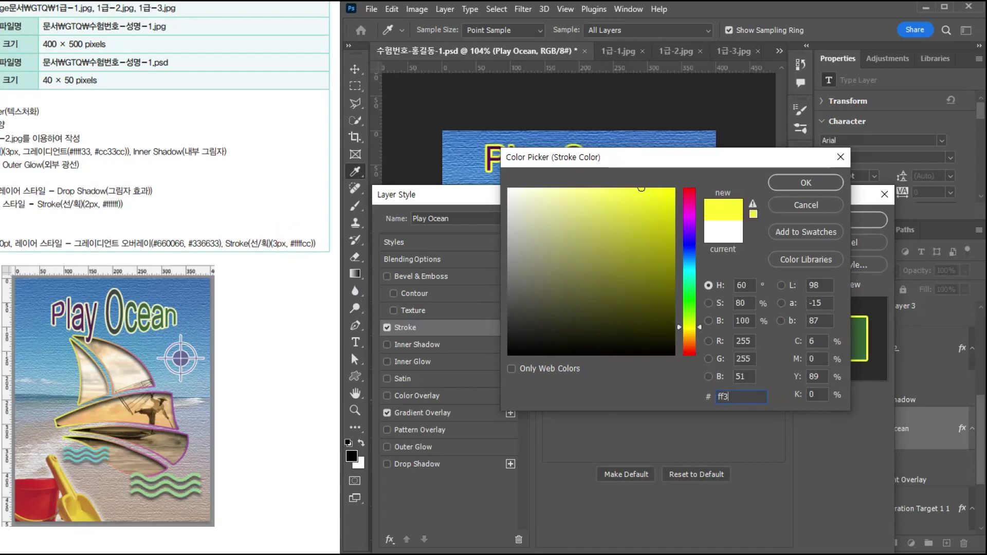
key(BackSpace)
text(c)
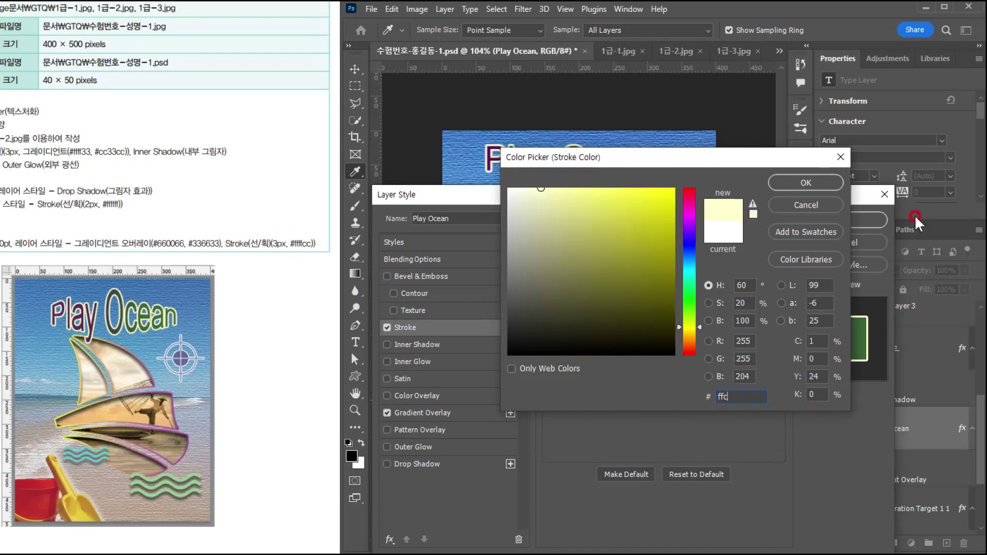
click(804, 183)
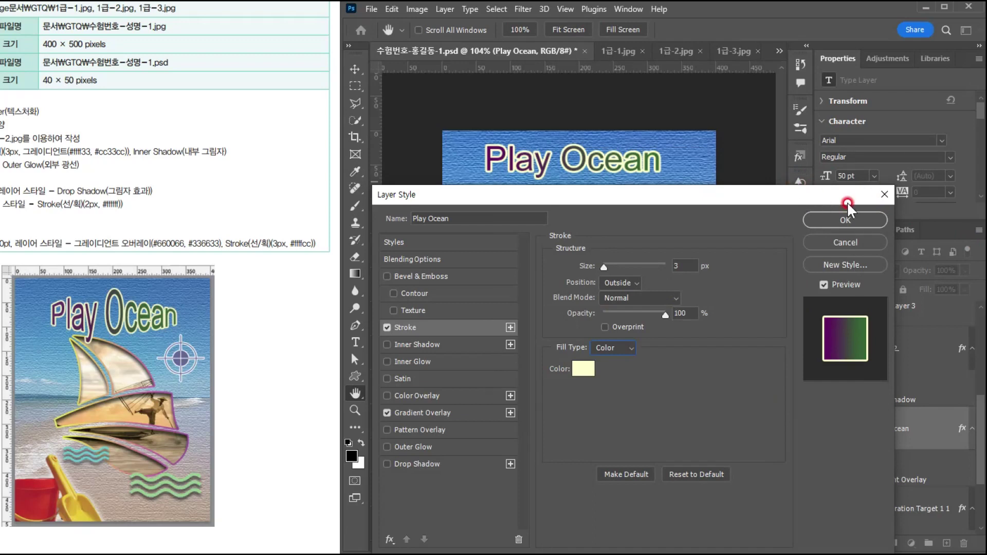
click(845, 220)
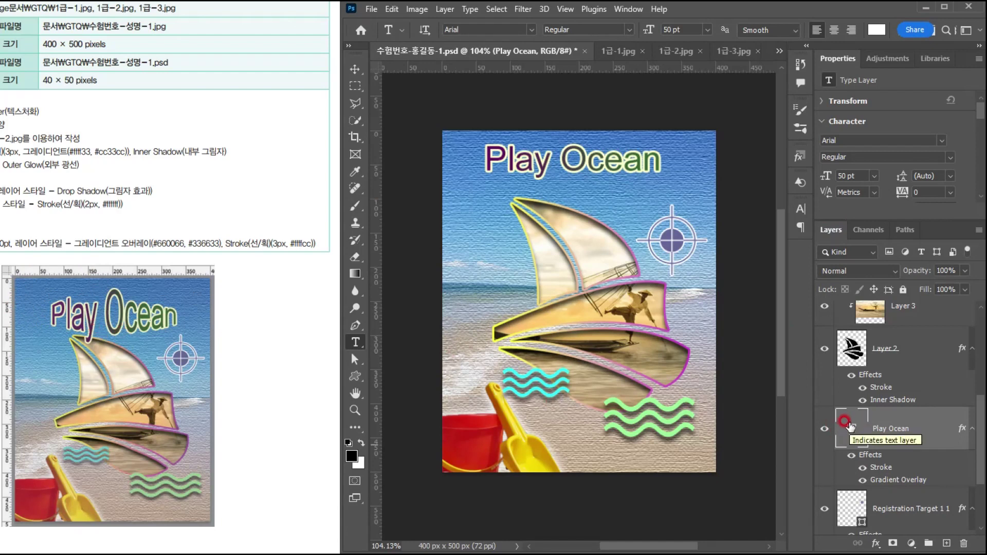
Open Warp Text for the Play Ocean title text and apply the Bulge style
double_click(850, 426)
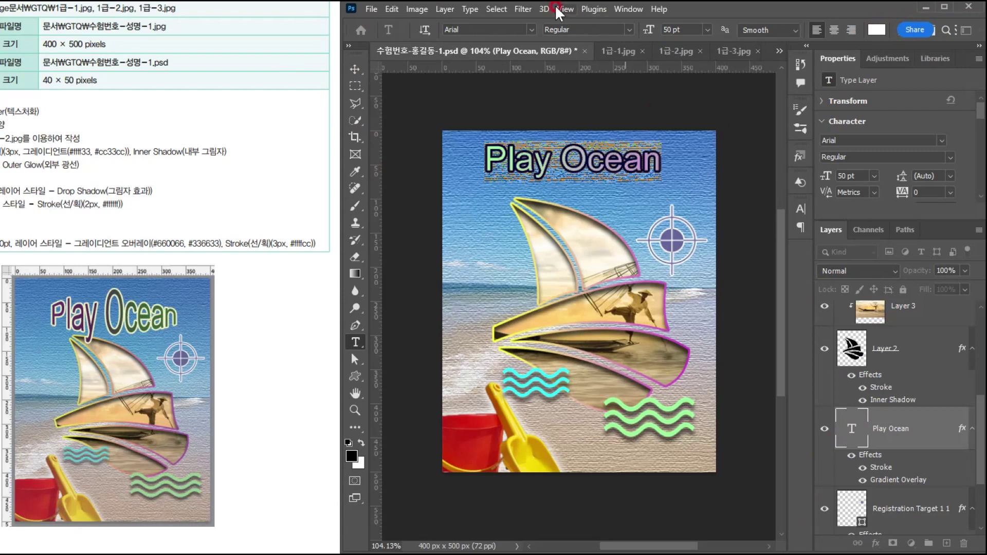
click(469, 10)
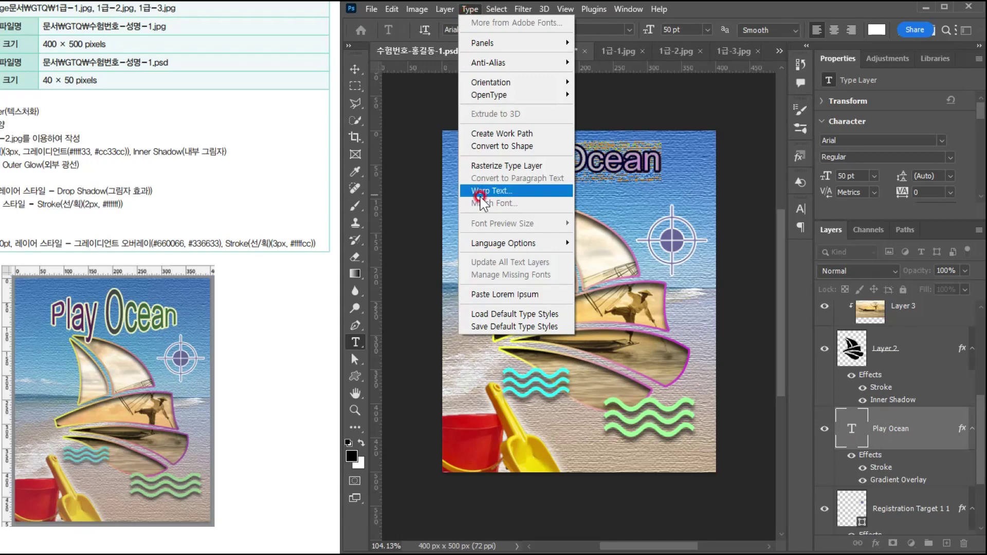
click(526, 190)
click(527, 190)
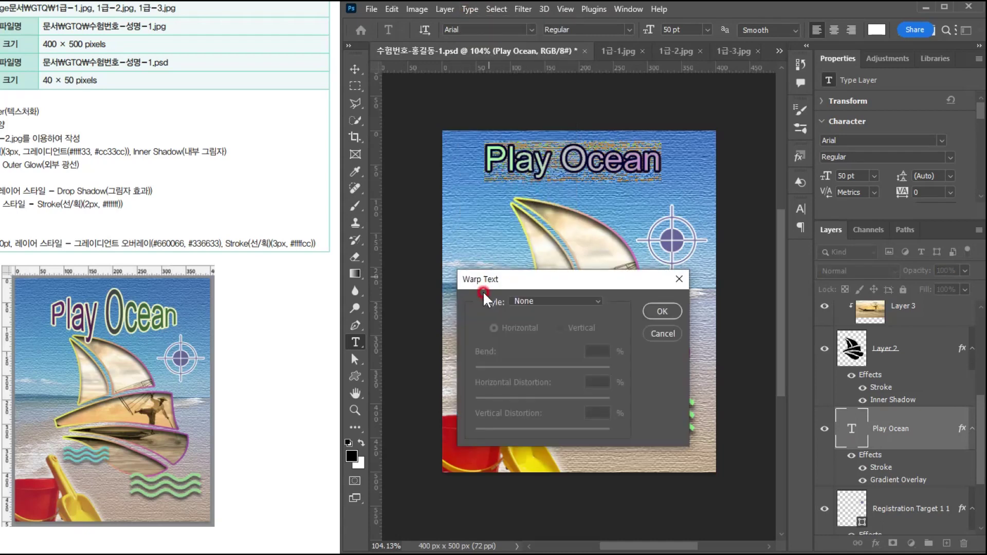
drag(510, 279, 529, 273)
click(544, 297)
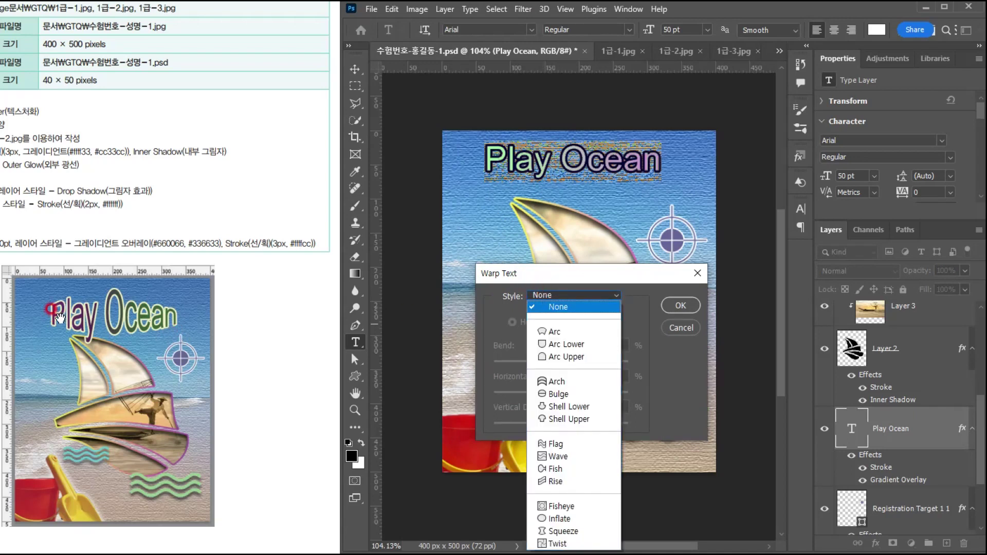
click(572, 395)
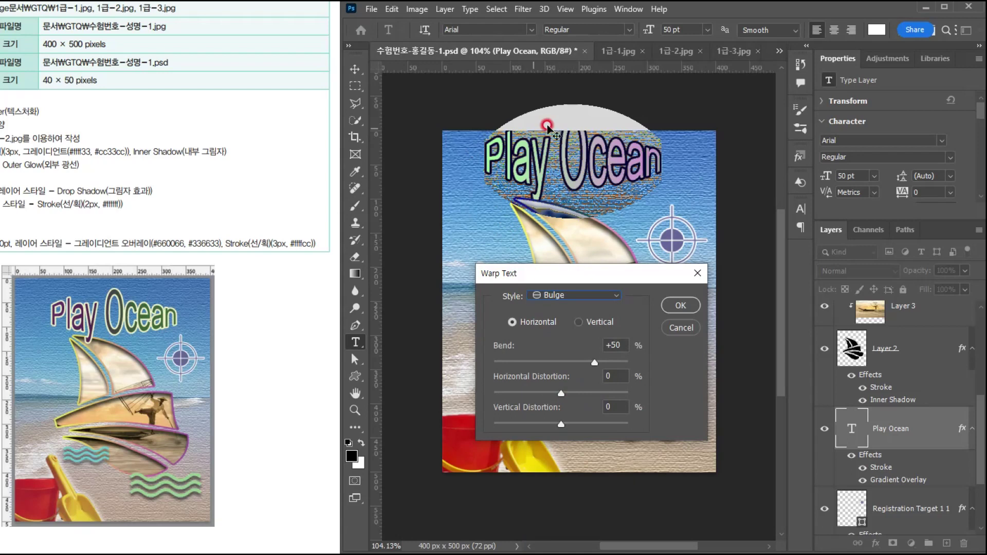
Lower the title so it fits inside the canvas, reduce the warp's Bend to +40% and accept the warp
click(562, 303)
drag(560, 299, 559, 304)
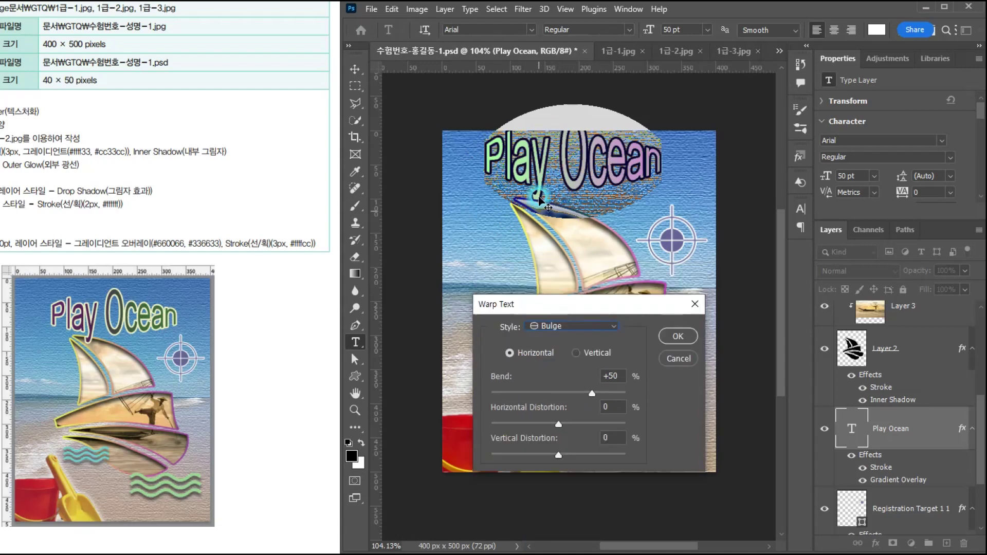
drag(568, 177, 572, 206)
click(591, 394)
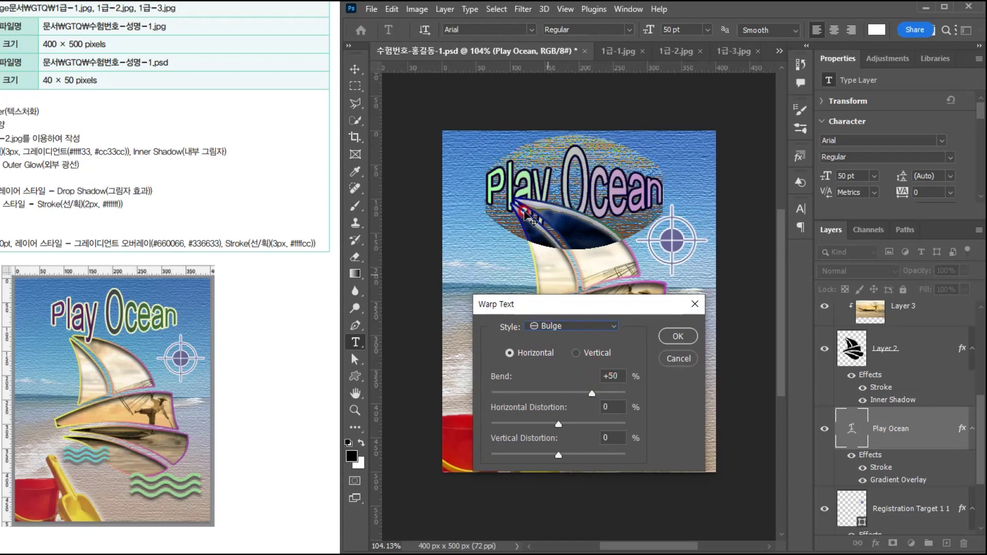
drag(591, 394, 585, 395)
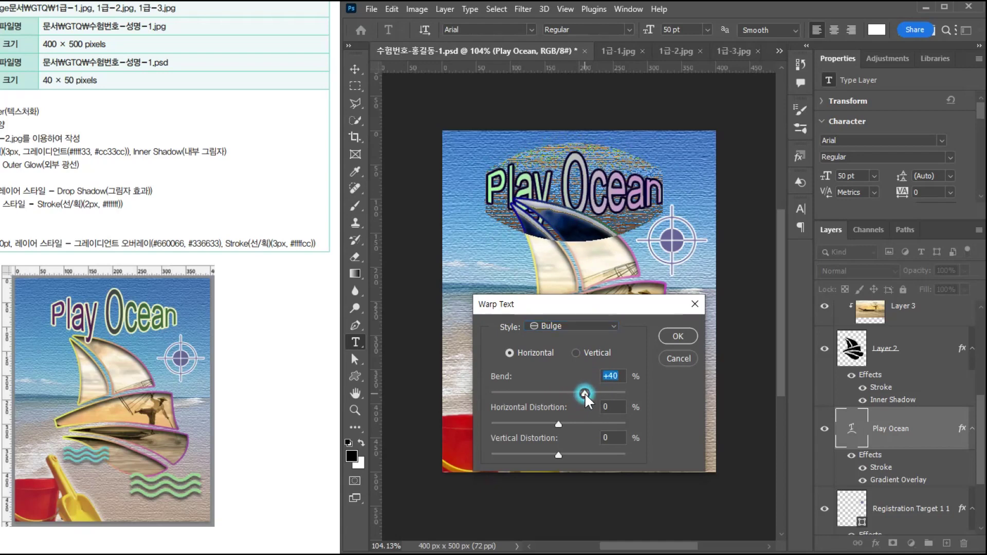
click(677, 336)
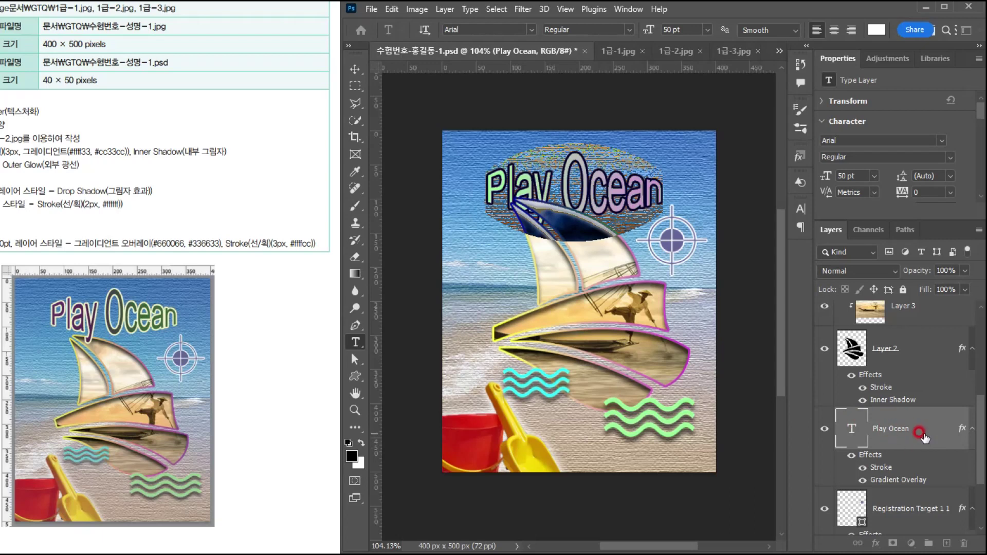
Commit the text edit and bring the Play Ocean layer to the front of the layer stack
click(353, 70)
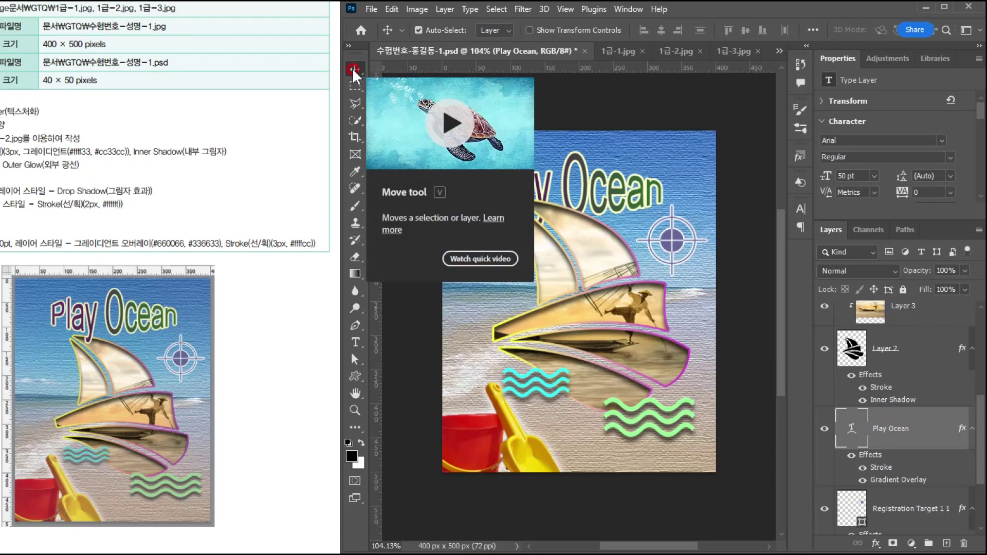
click(539, 194)
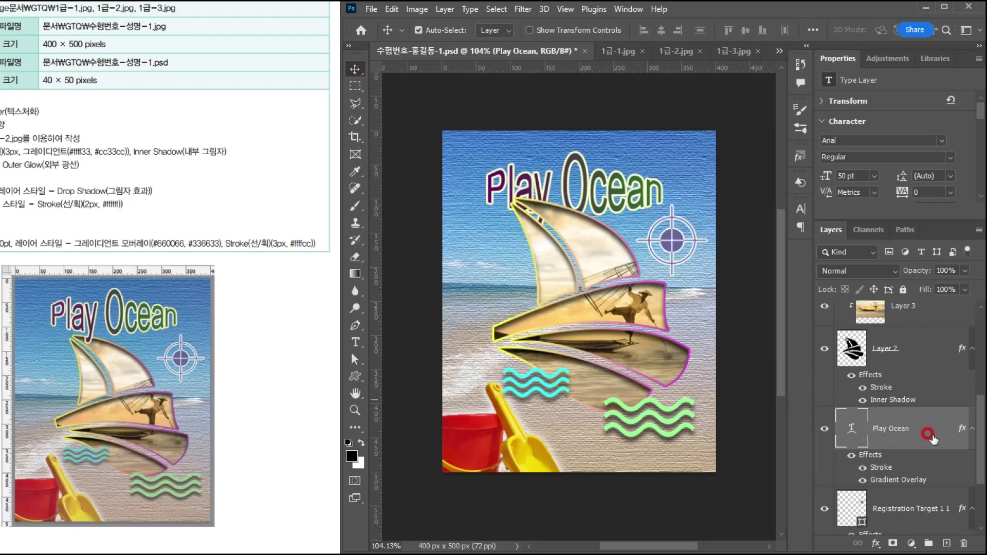
mouse_move(918, 433)
mouse_down()
mouse_move(923, 398)
mouse_move(900, 291)
mouse_up()
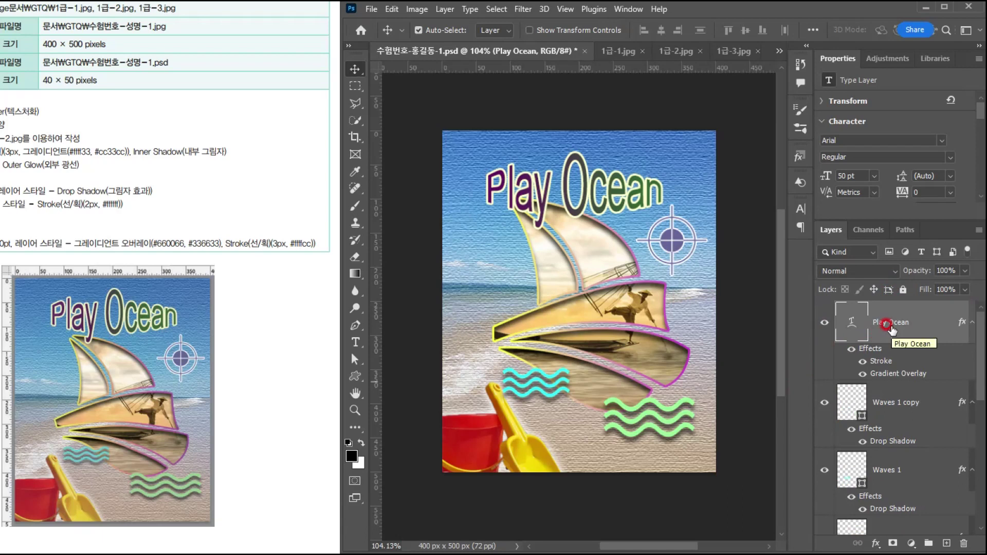
key(ctrl+shift+[)
key(ctrl+shift+])
Move the warped Play Ocean title slightly up and to the right above the boat's sail, matching the reference
drag(577, 209, 587, 202)
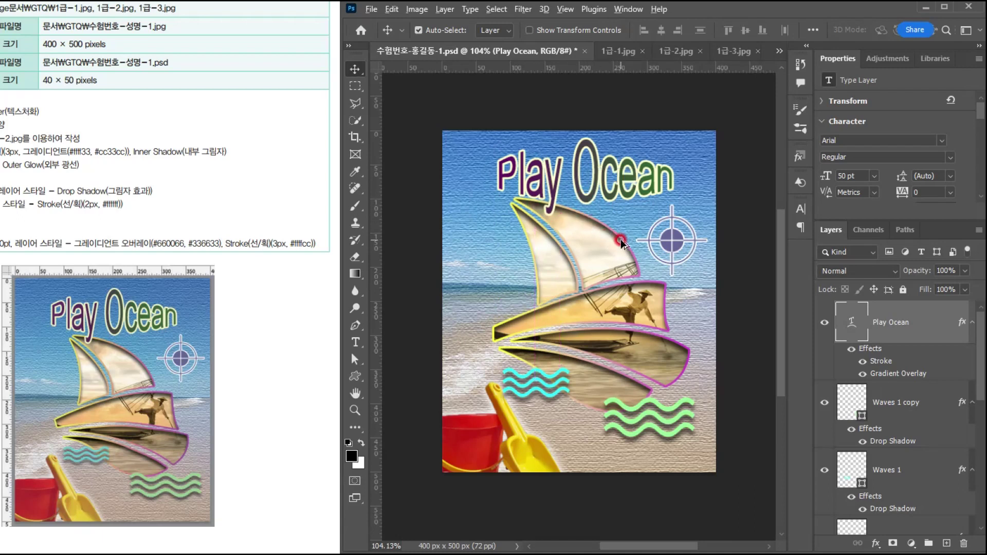
scroll(621, 240, down, 1)
drag(563, 312, 541, 323)
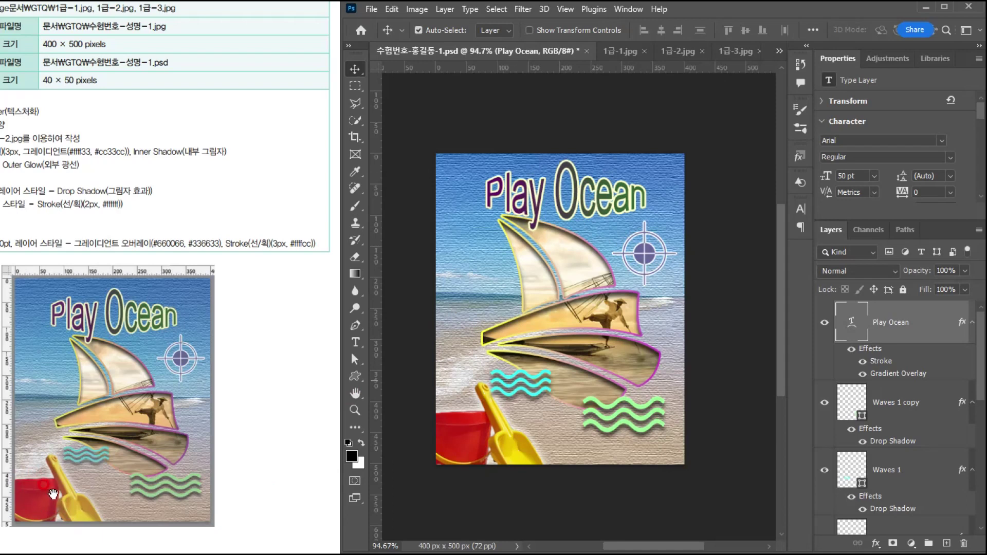
Bring the exam sheet's file-saving rules into view and save the PSD document
click(301, 185)
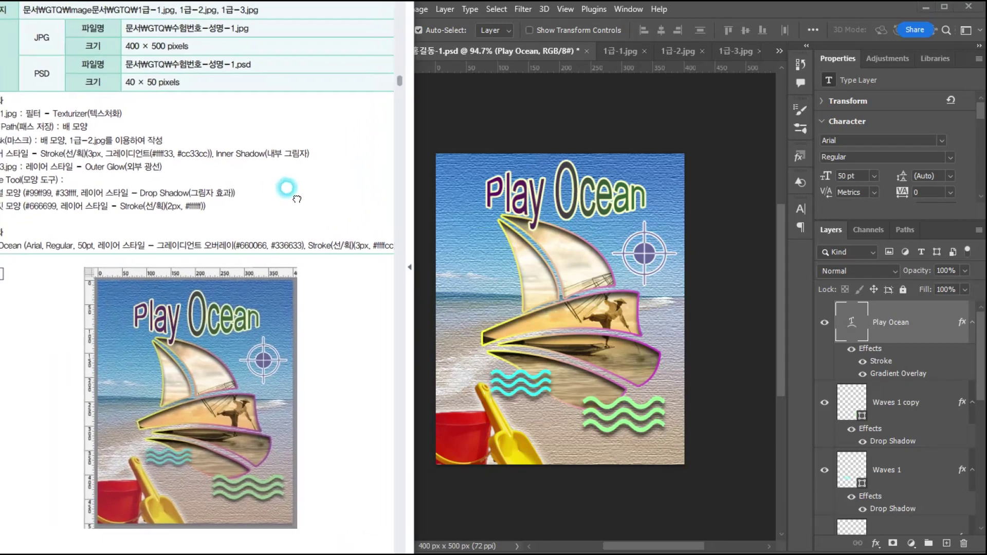
click(484, 52)
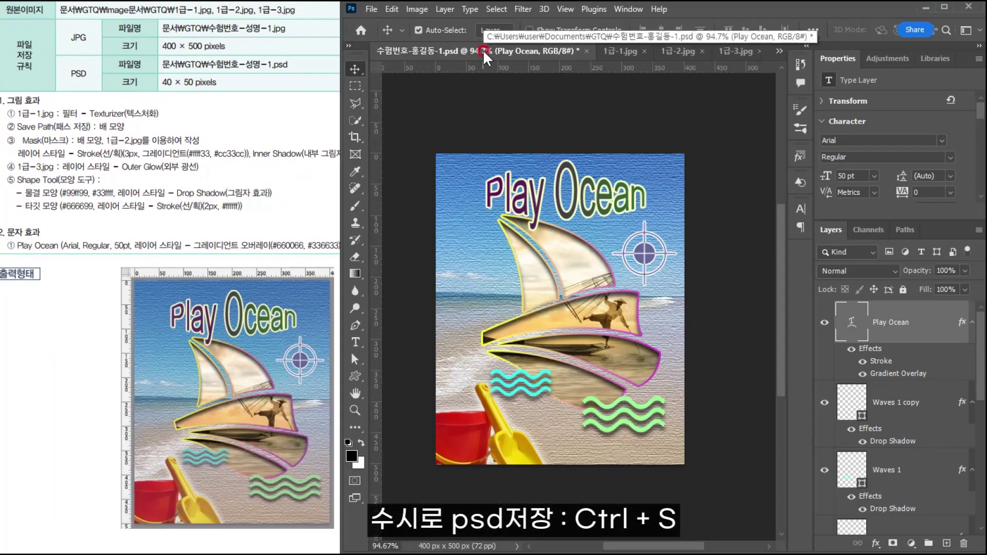
click(371, 8)
click(387, 155)
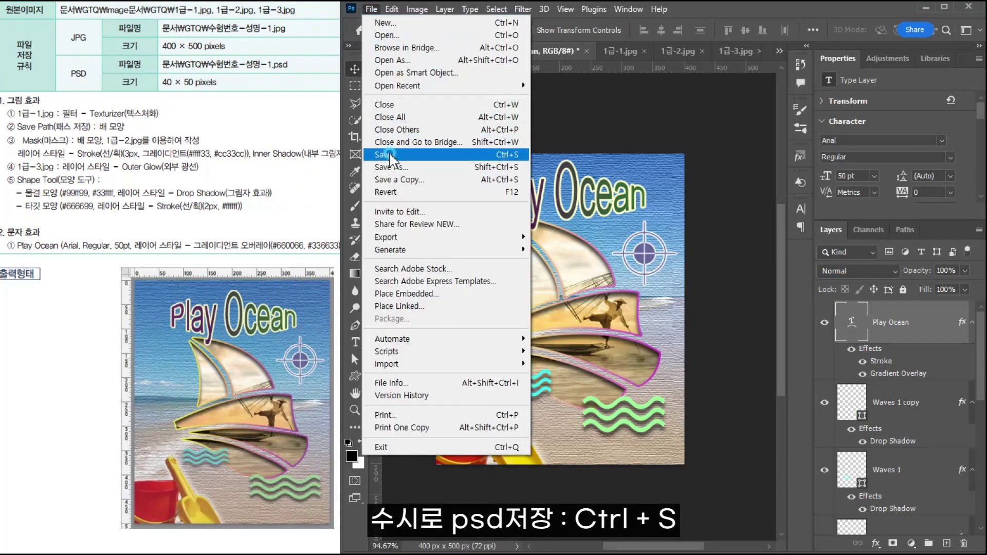
click(531, 186)
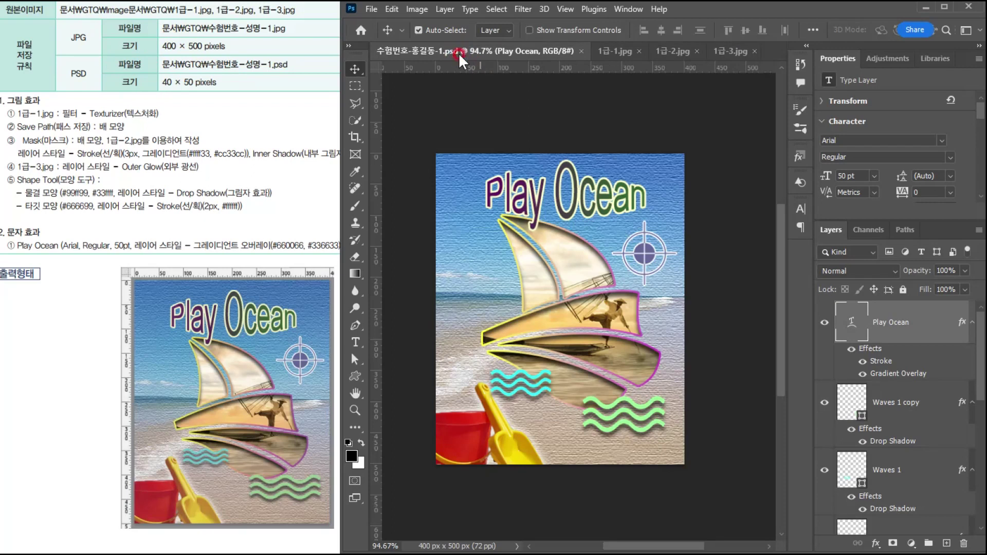
click(371, 9)
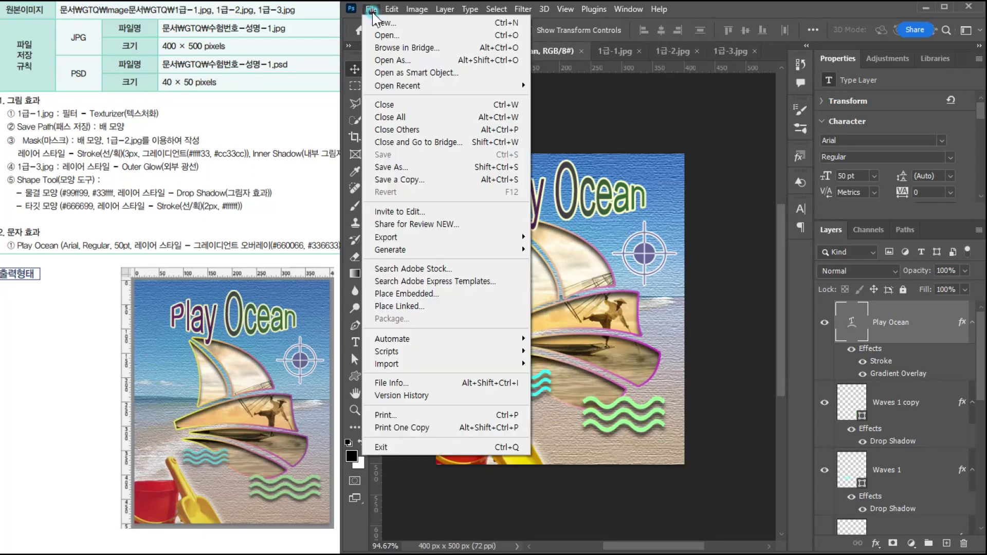
click(389, 168)
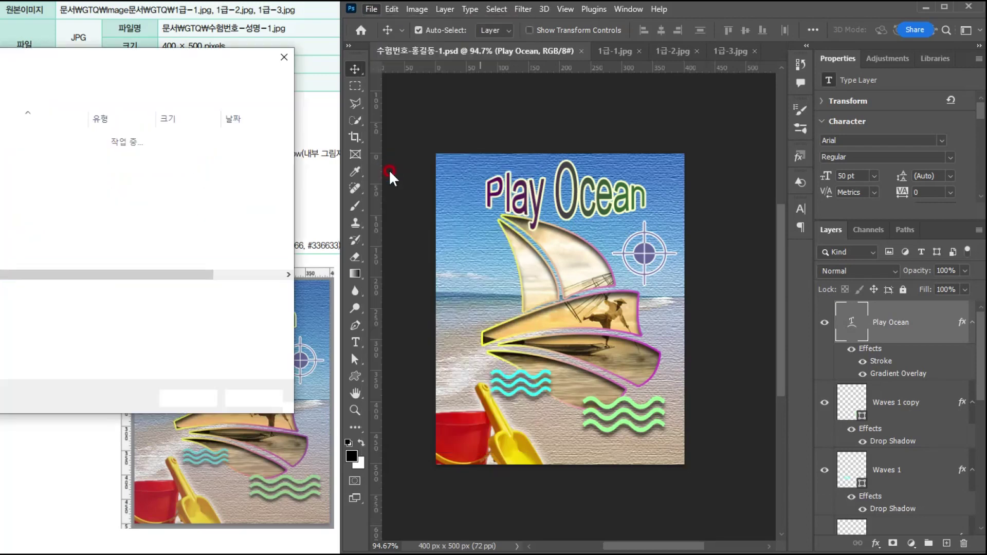
mouse_move(102, 58)
mouse_down()
mouse_move(123, 56)
mouse_move(111, 57)
mouse_up()
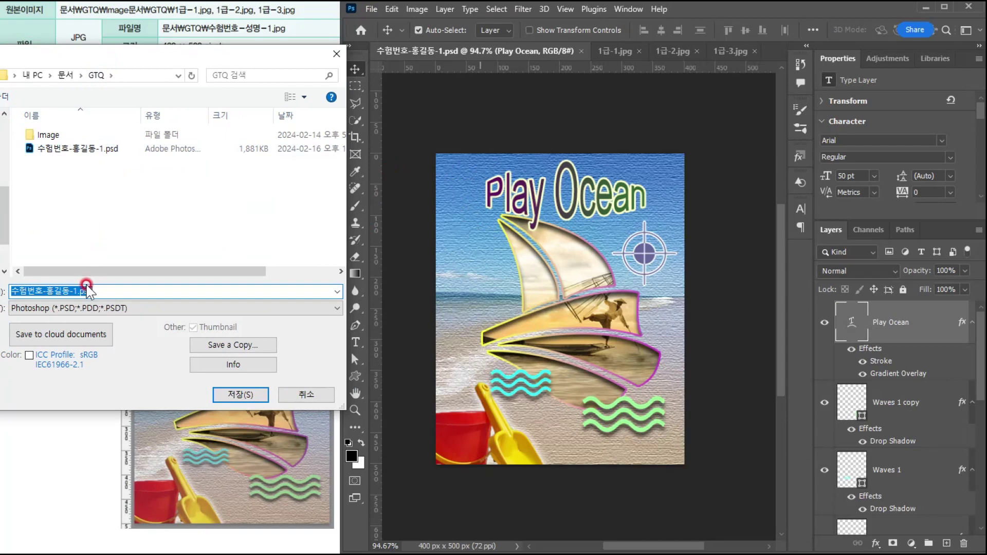
click(83, 308)
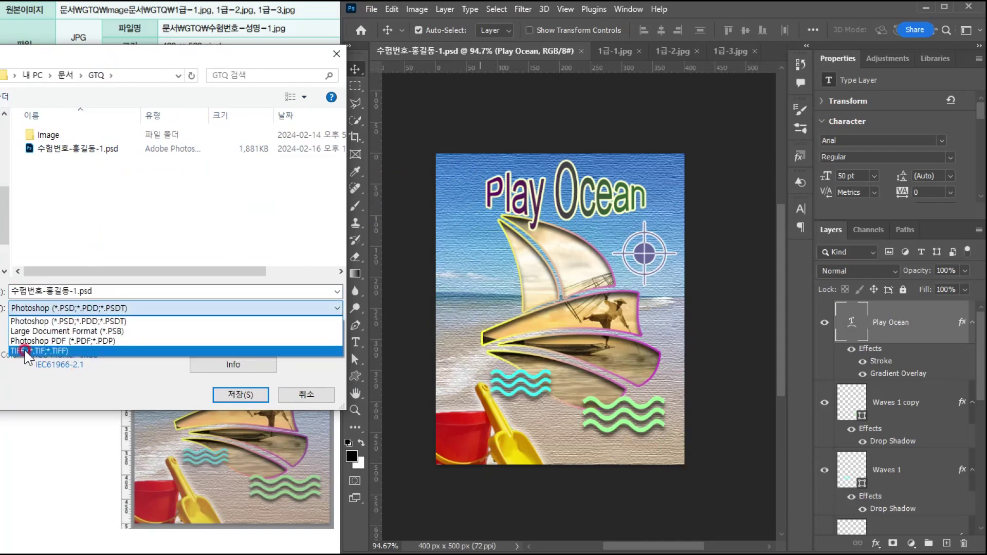
click(71, 383)
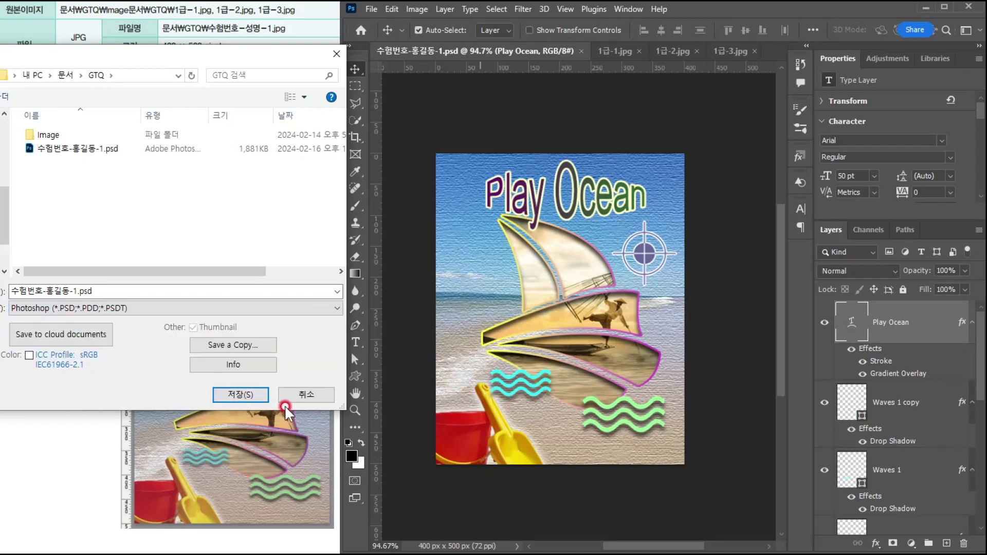
click(51, 309)
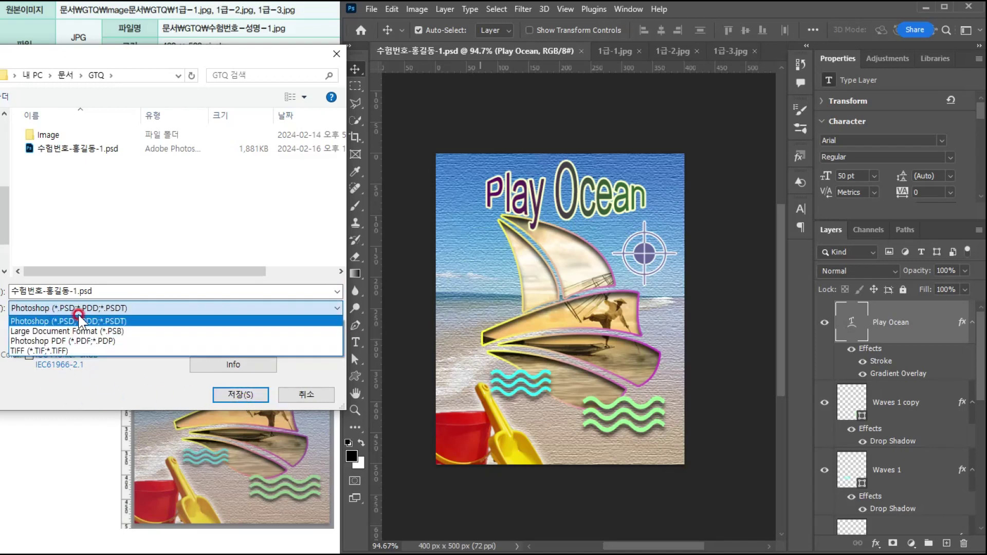
click(40, 392)
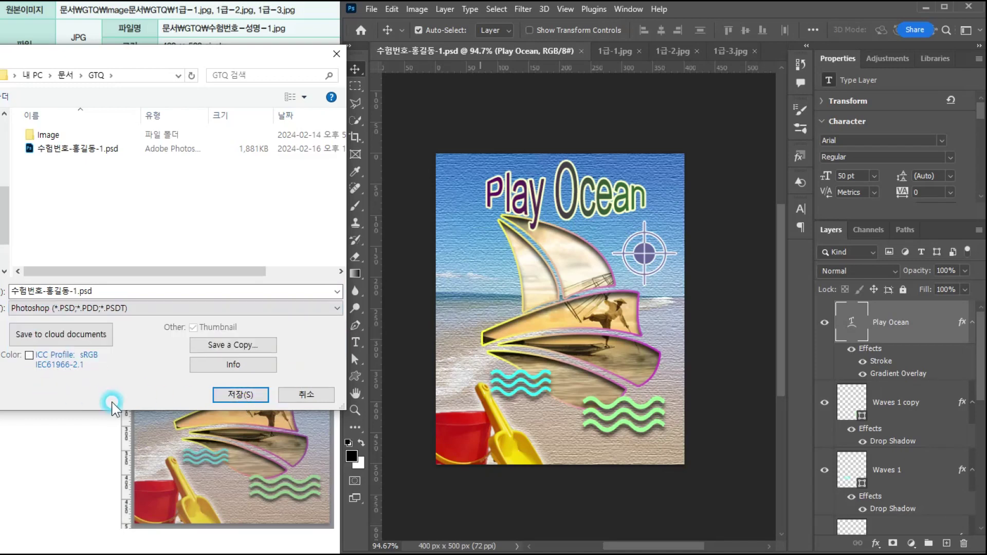
click(308, 395)
click(466, 109)
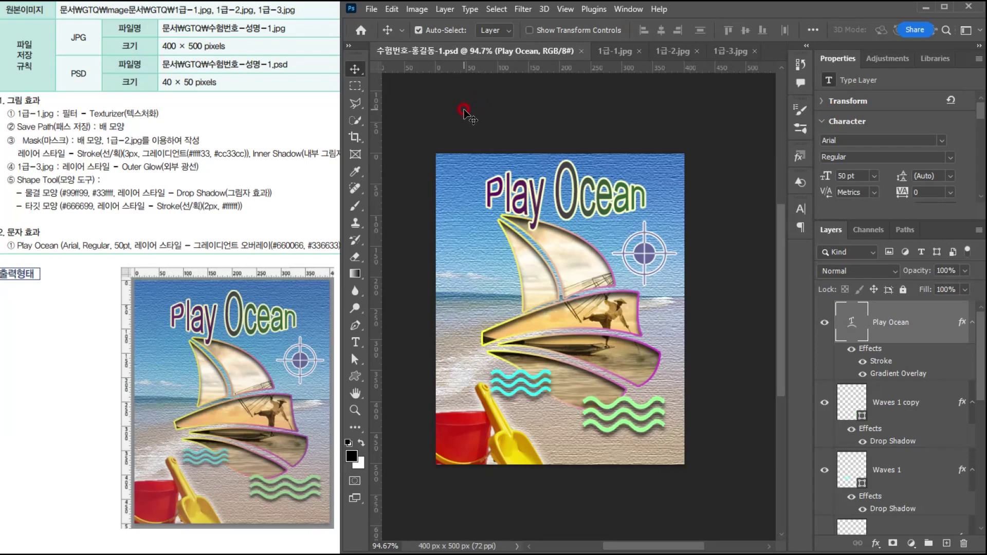
Start saving a copy of the composition to the GTQ folder in JPEG format
click(372, 14)
click(383, 166)
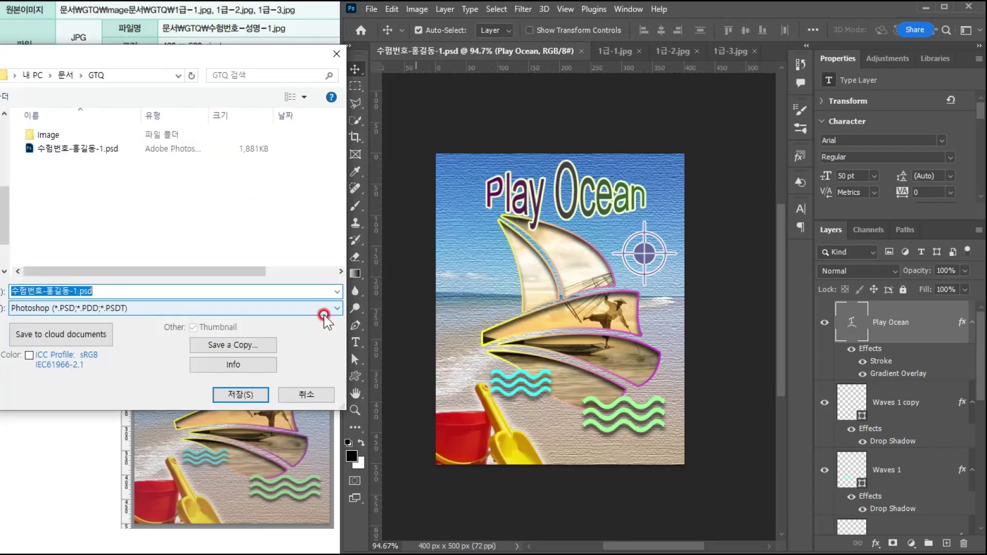
click(73, 311)
click(77, 310)
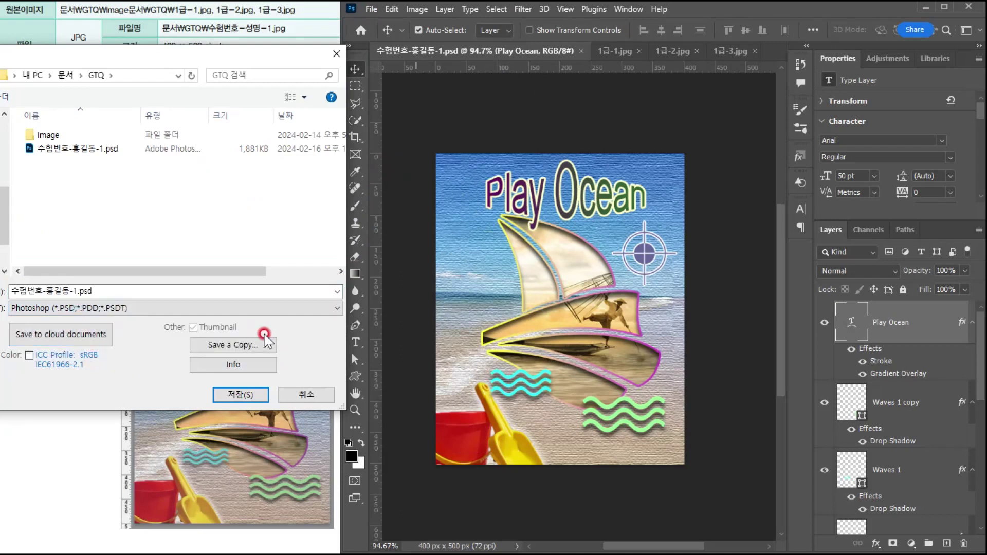
click(216, 346)
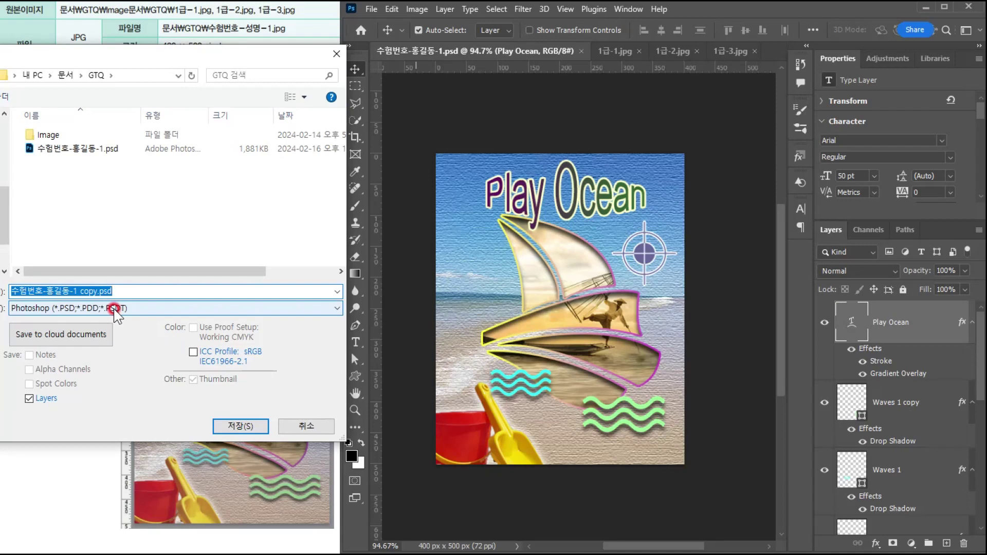
click(114, 308)
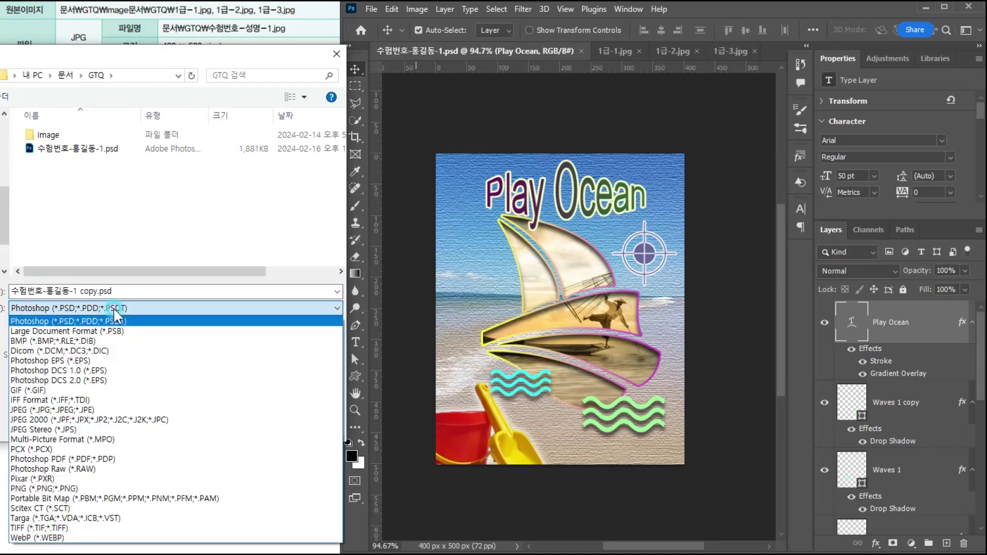
click(36, 410)
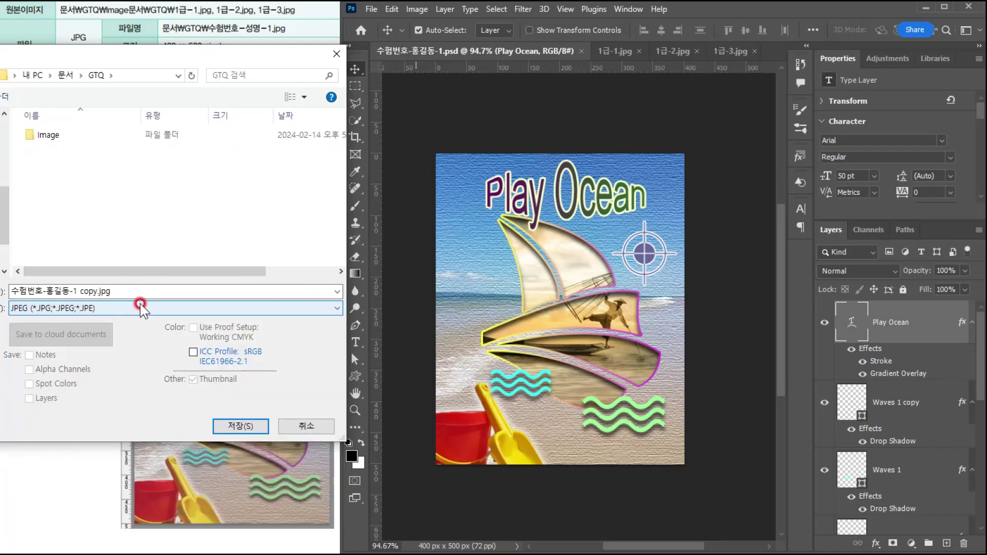
Remove " copy.jpg" from the end of the copy's file name so it ends in "-1", and save the JPEG
click(78, 291)
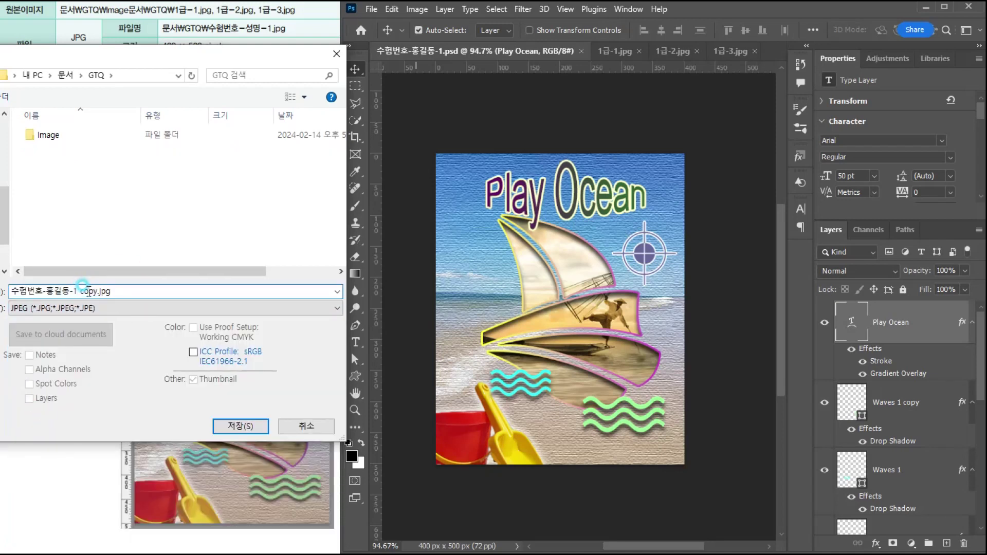
drag(77, 291, 138, 292)
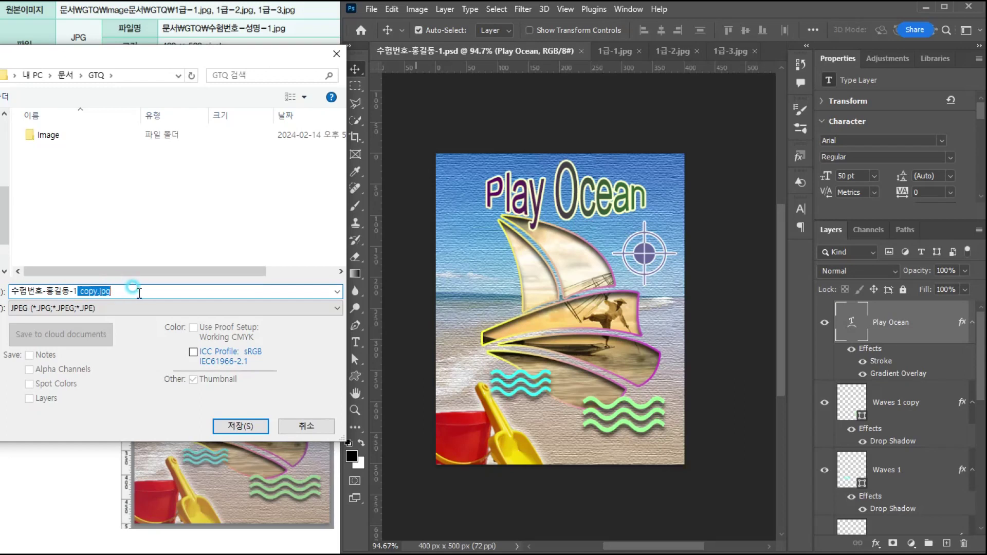
key(Delete)
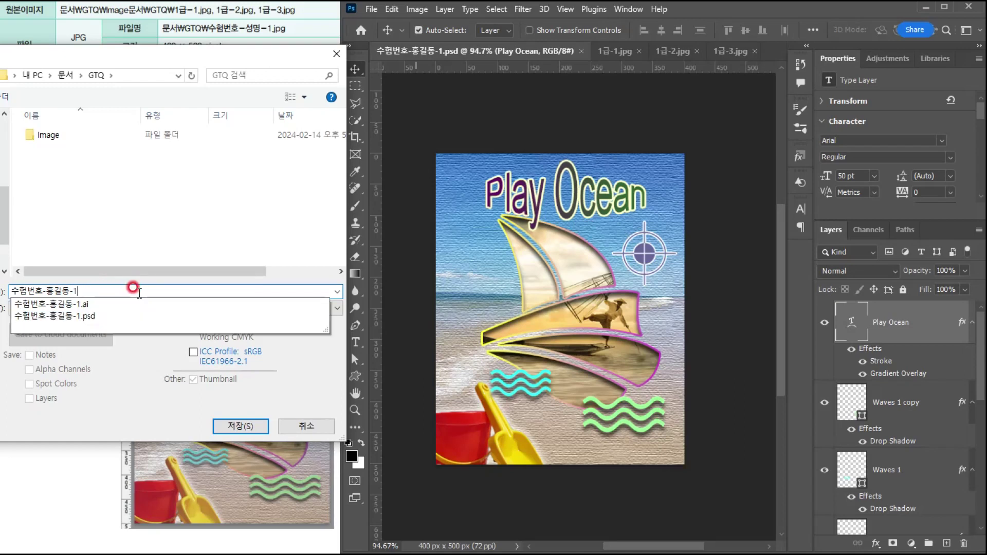
click(138, 398)
click(239, 429)
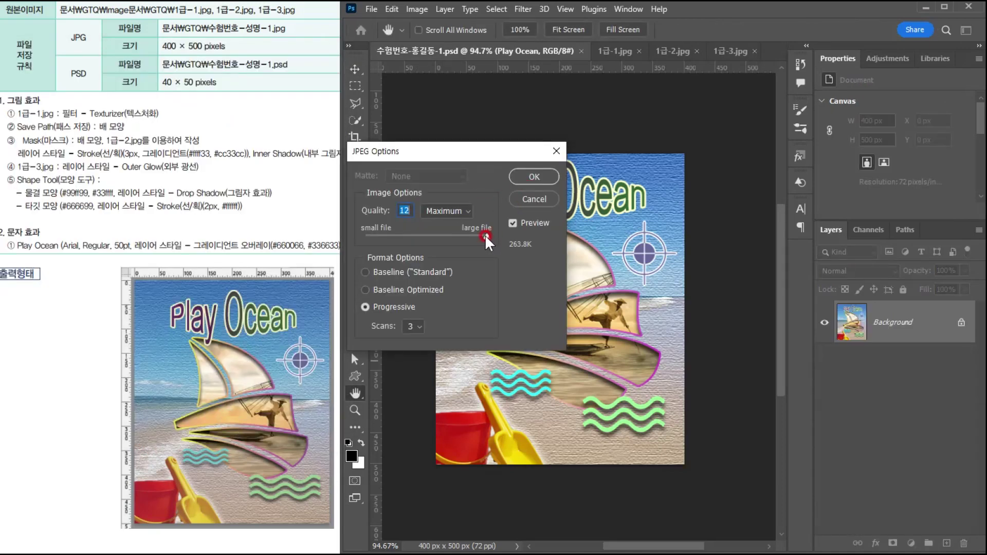
Set the JPEG image quality to High and finish saving the JPEG copy
click(449, 212)
click(437, 249)
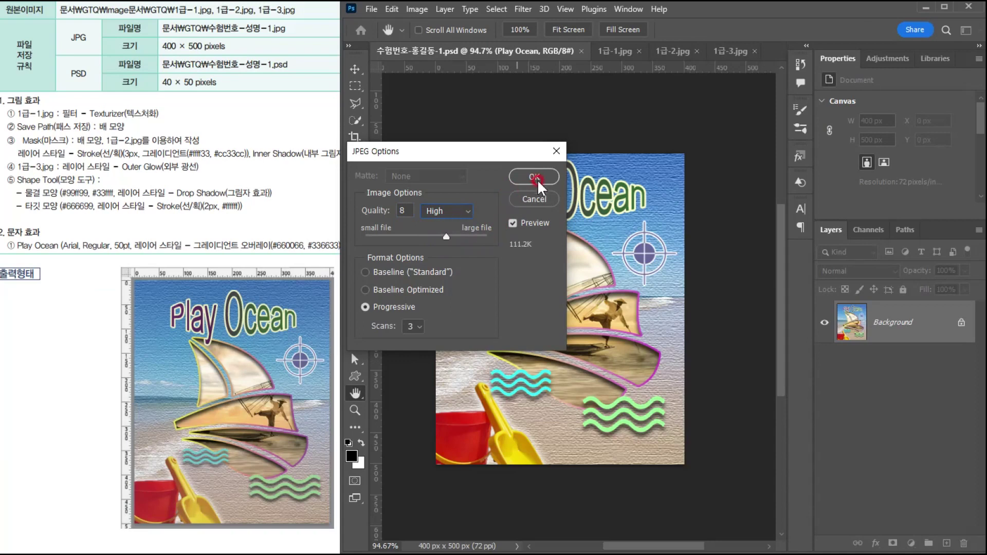
click(534, 176)
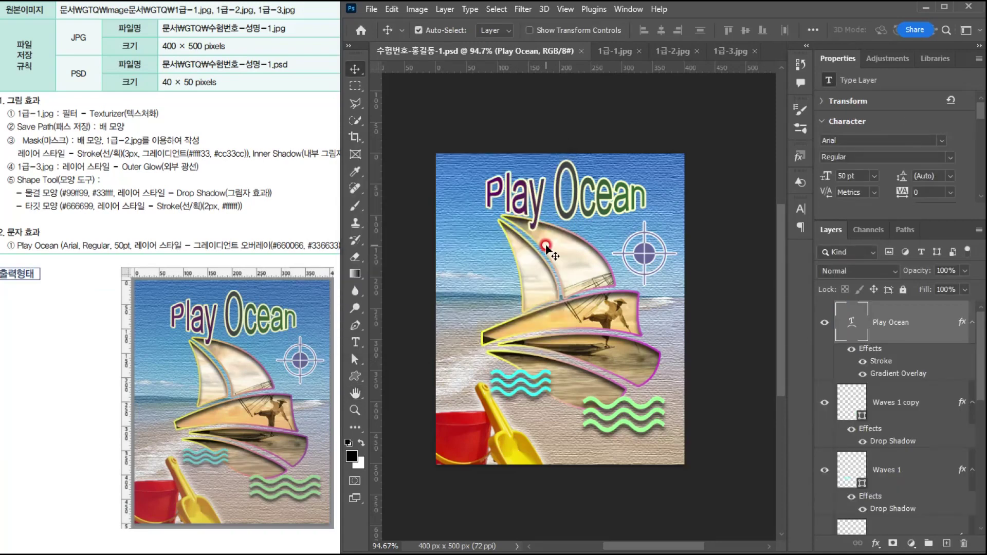
Open Save for Web (Legacy) and examine the JPEG export settings with the Optimized, 2-Up and 4-Up previews
click(371, 9)
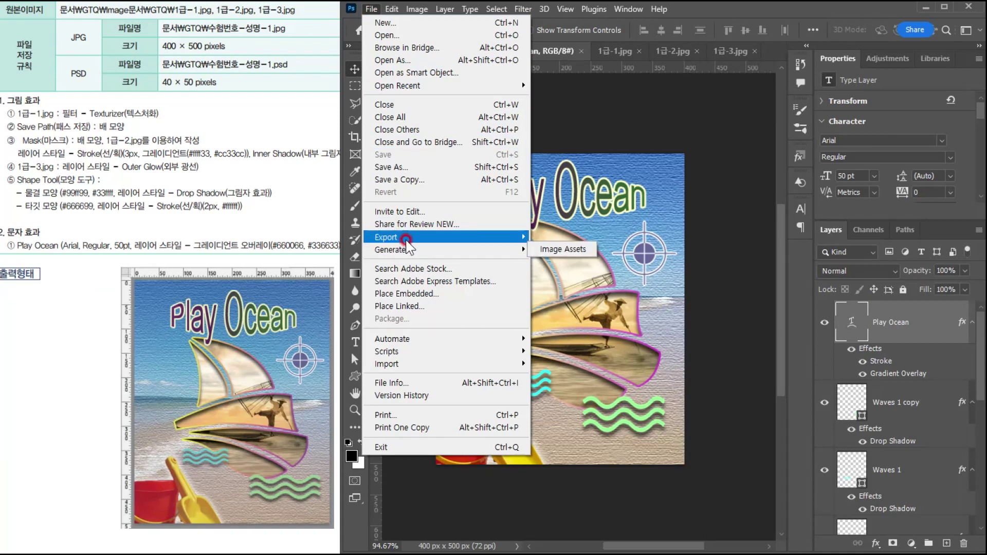
mouse_move(409, 237)
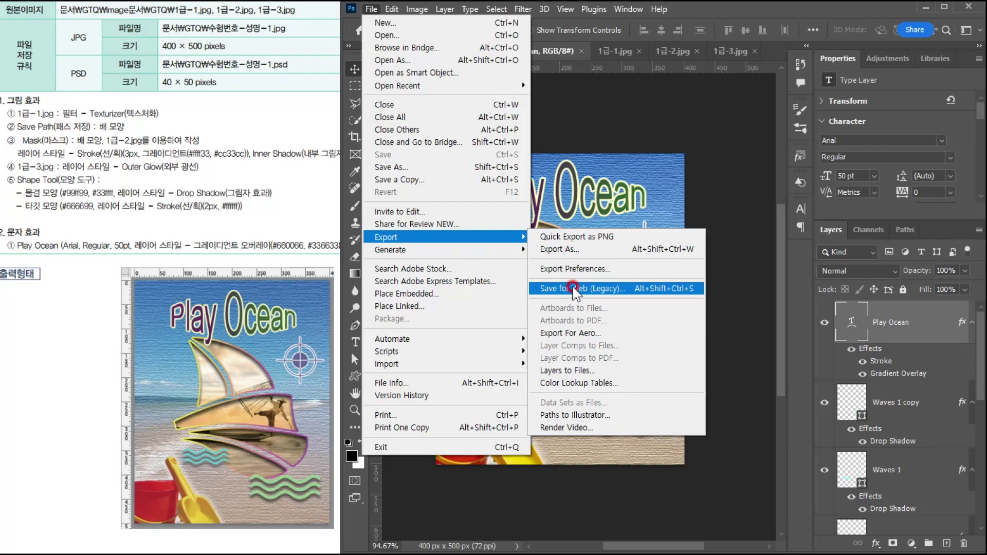
click(572, 287)
click(649, 158)
click(373, 88)
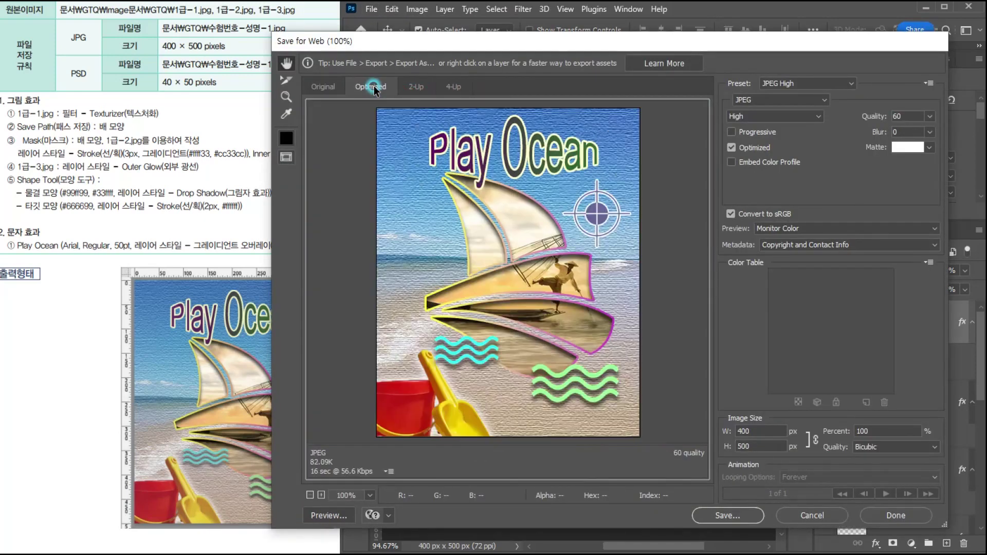
click(417, 87)
click(454, 87)
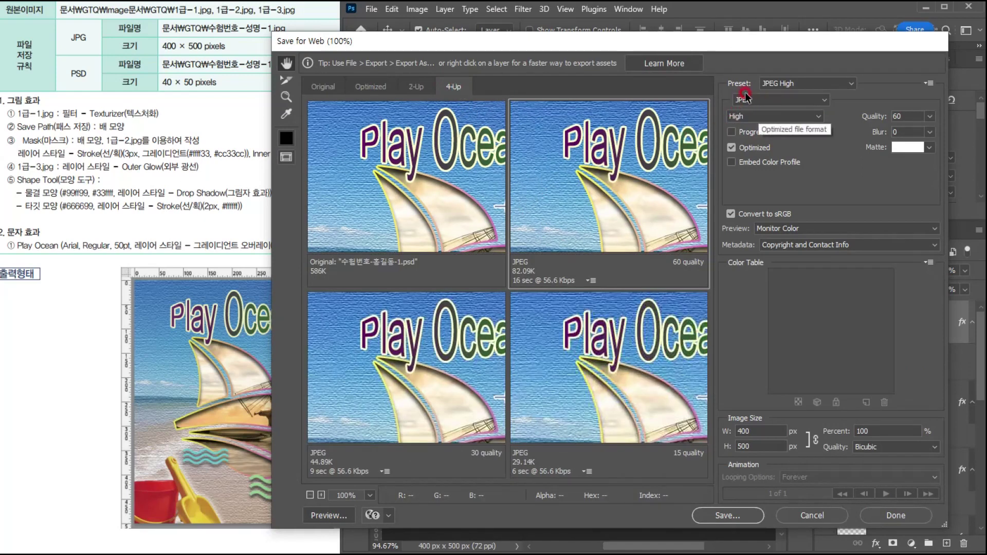
click(636, 183)
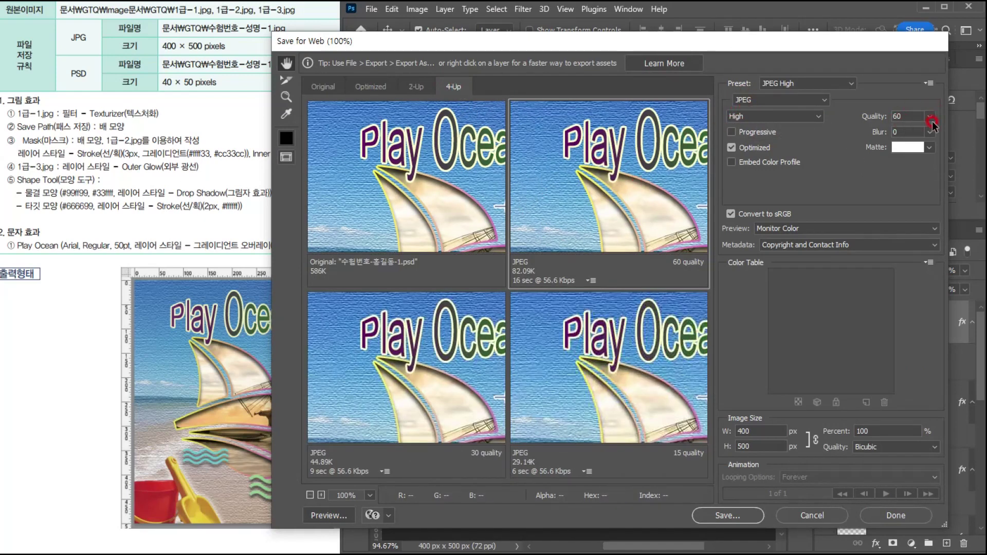
Check the file name and format options for the optimized JPEG in the GTQ folder, and leave Save for Web without exporting
click(724, 515)
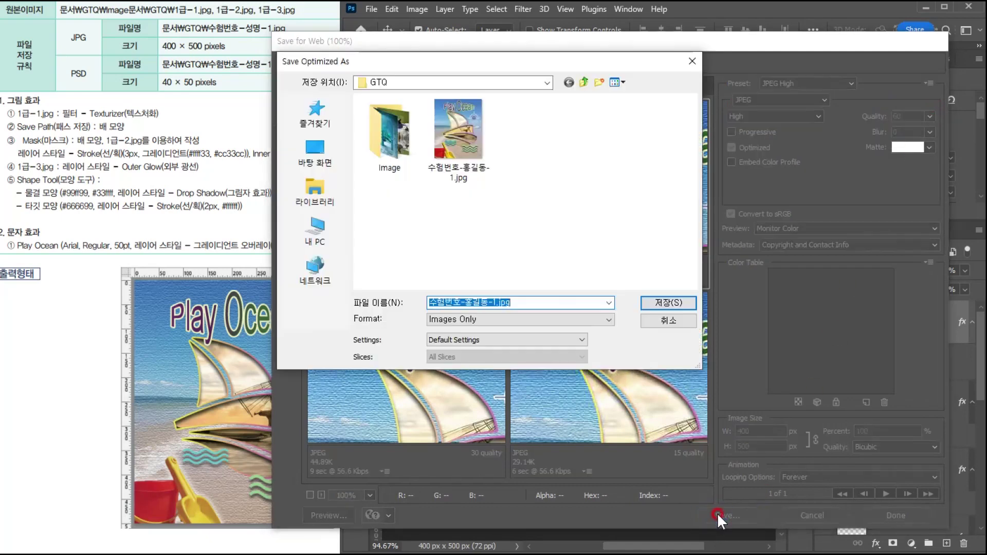
click(450, 110)
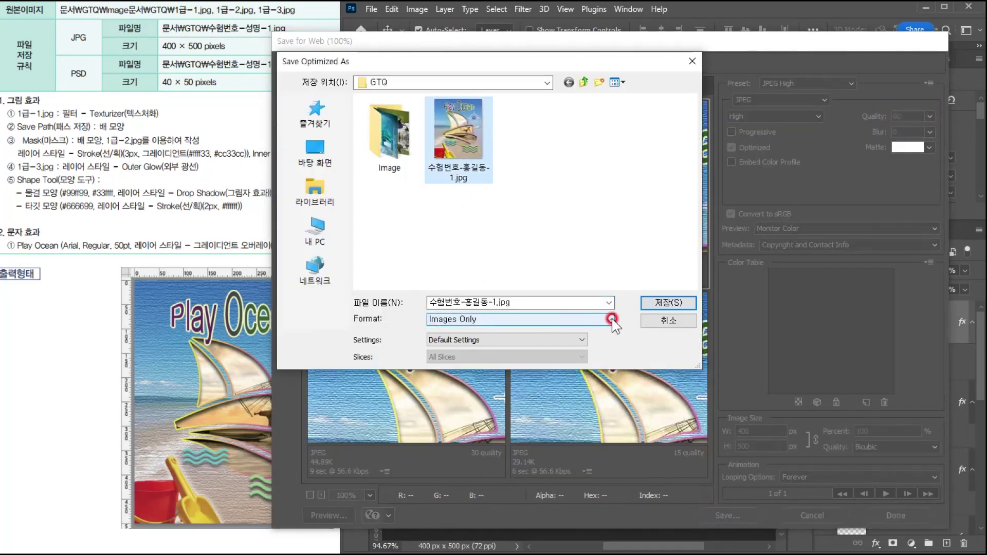
click(668, 321)
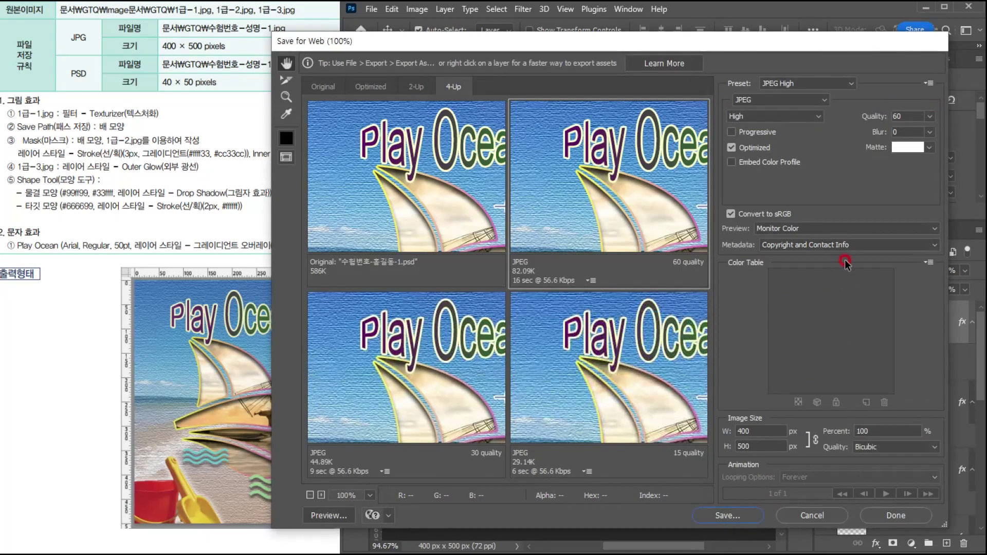
click(828, 516)
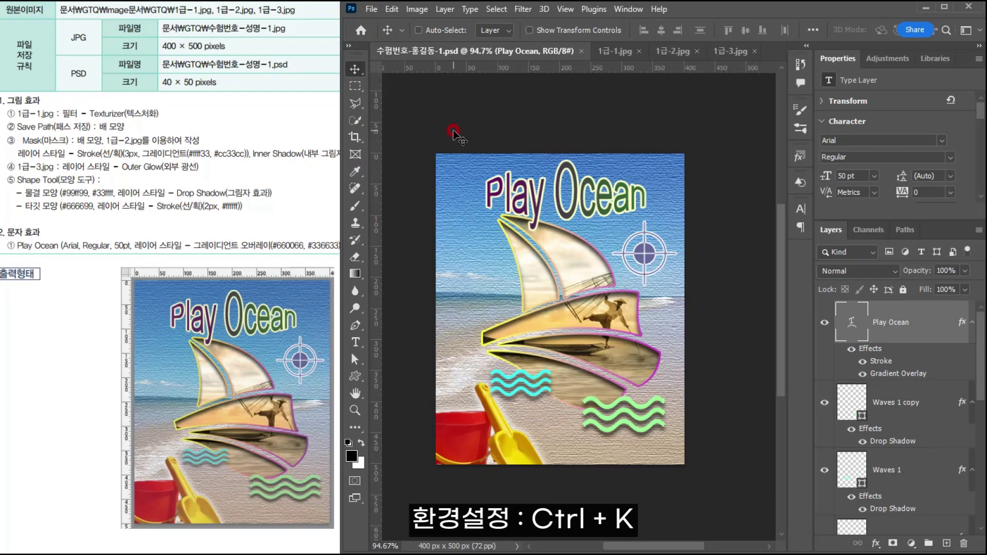
Review the File Handling preferences for the legacy Save As and copy-naming options, and close them without changes
key(i)
key(ctrl+k)
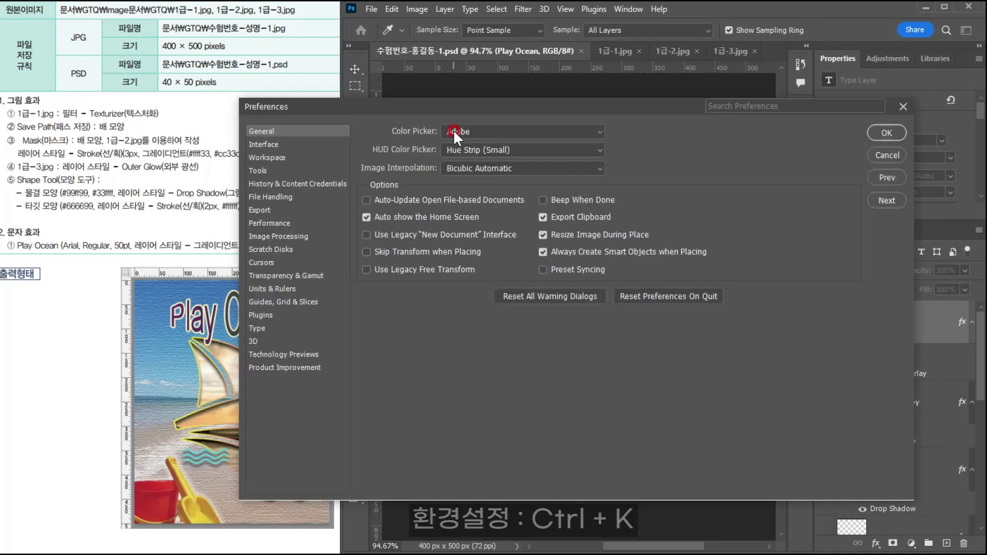
click(272, 199)
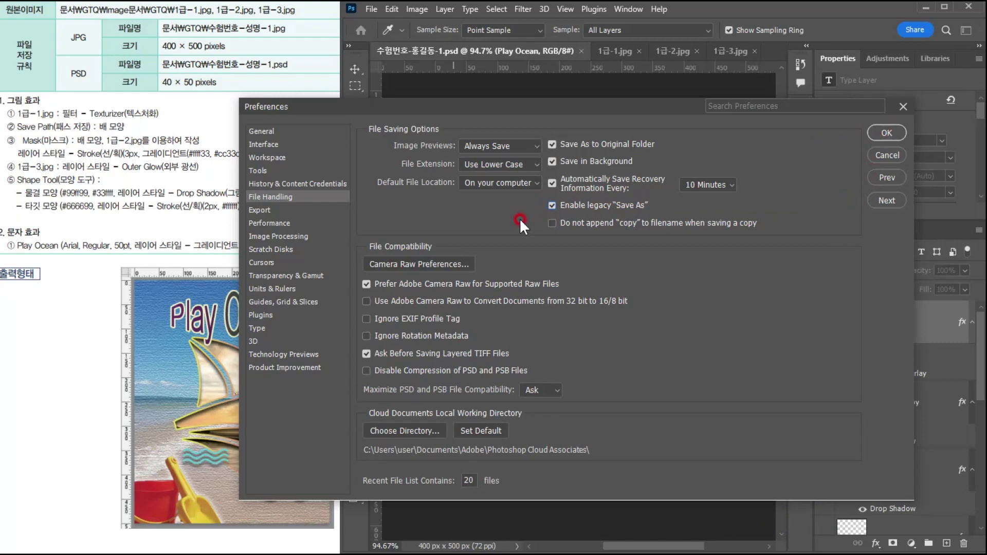
click(896, 153)
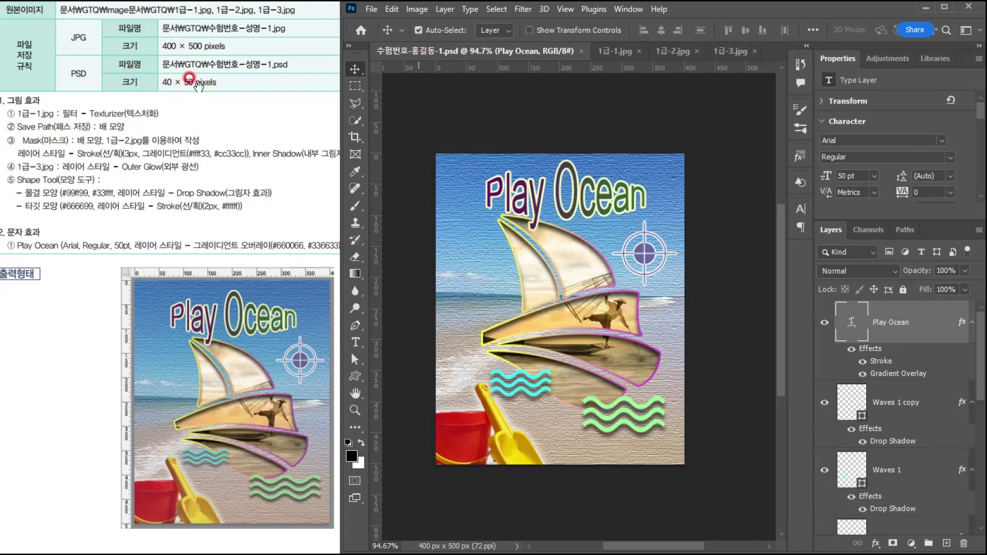
Resize the whole composition to 40 × 50 pixels with width and height linked
click(415, 10)
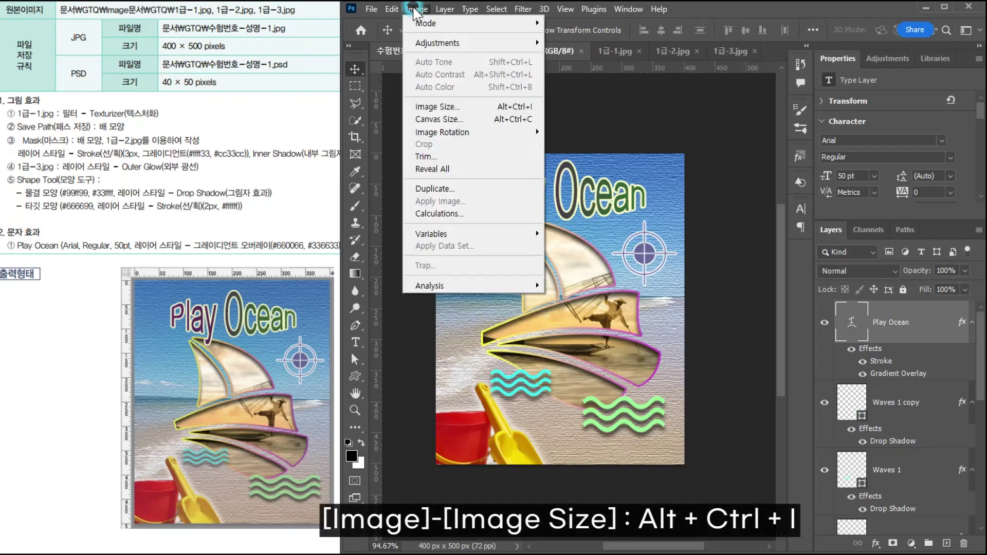
click(437, 107)
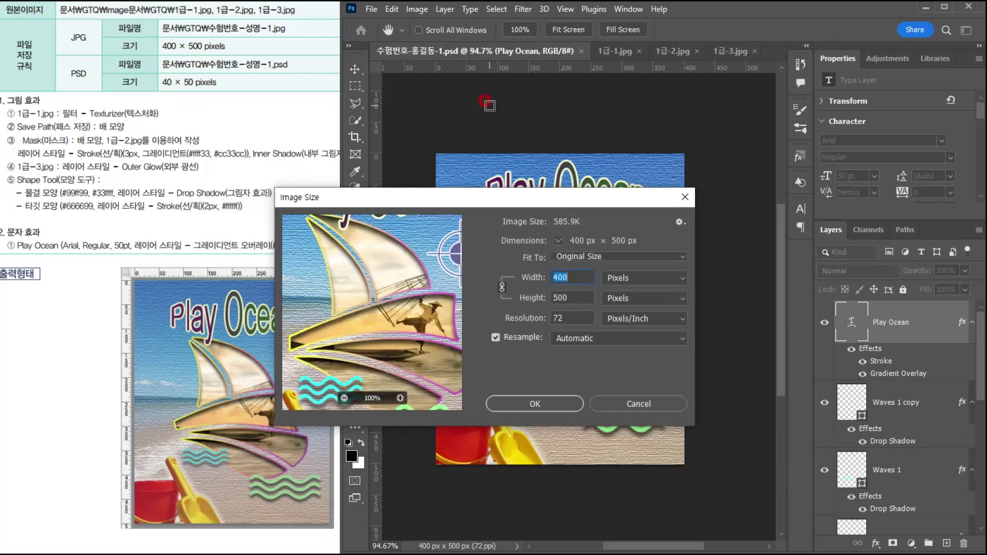
drag(492, 204, 559, 201)
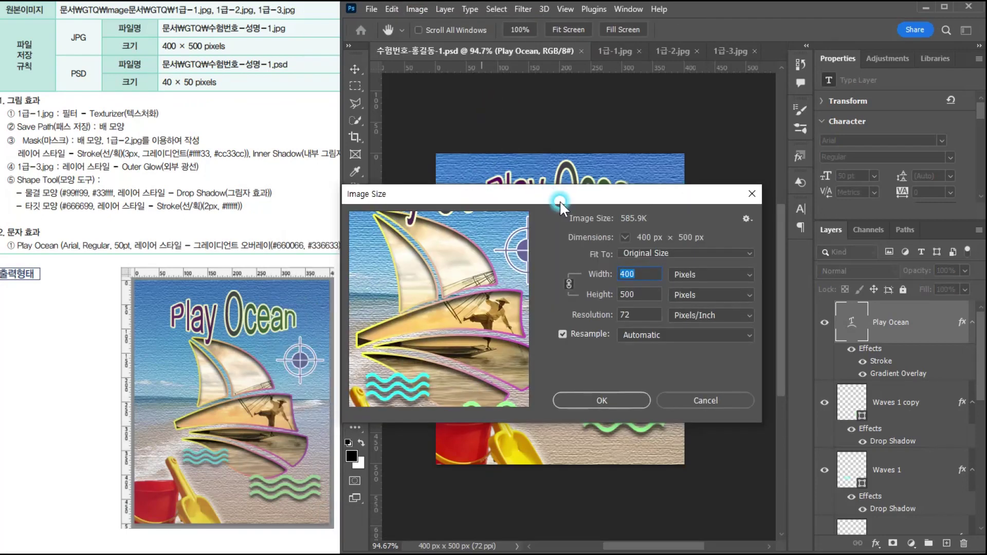
click(697, 272)
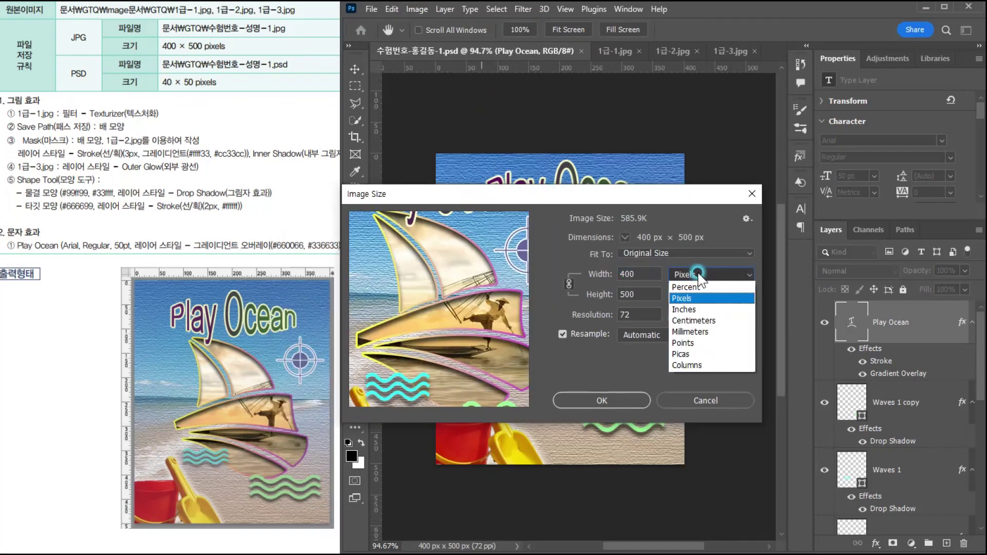
click(692, 303)
click(645, 274)
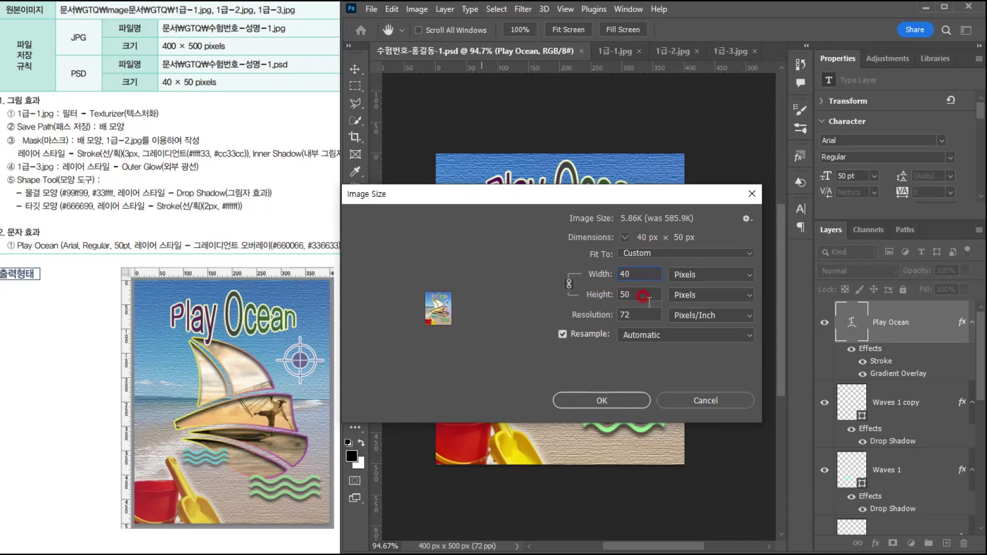
click(569, 284)
click(569, 282)
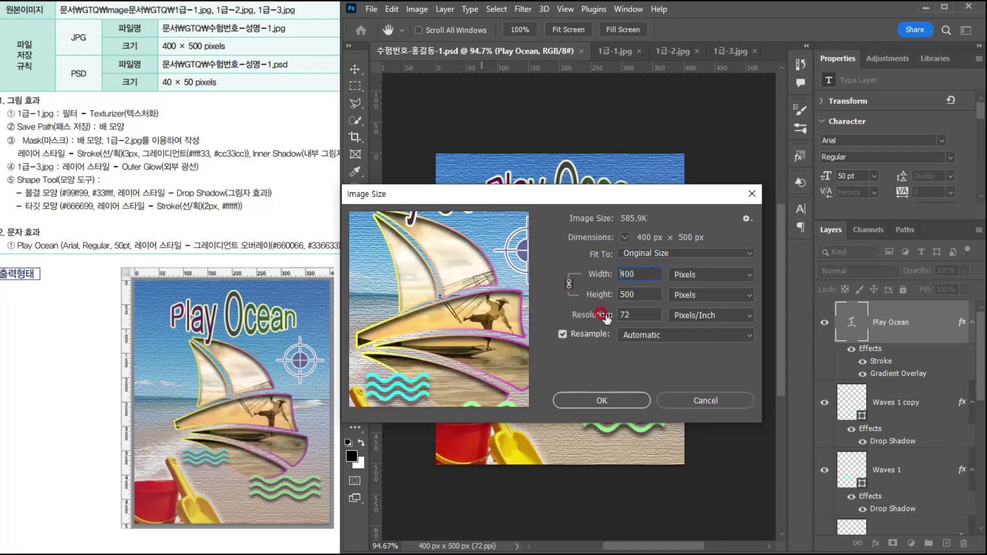
key(BackSpace)
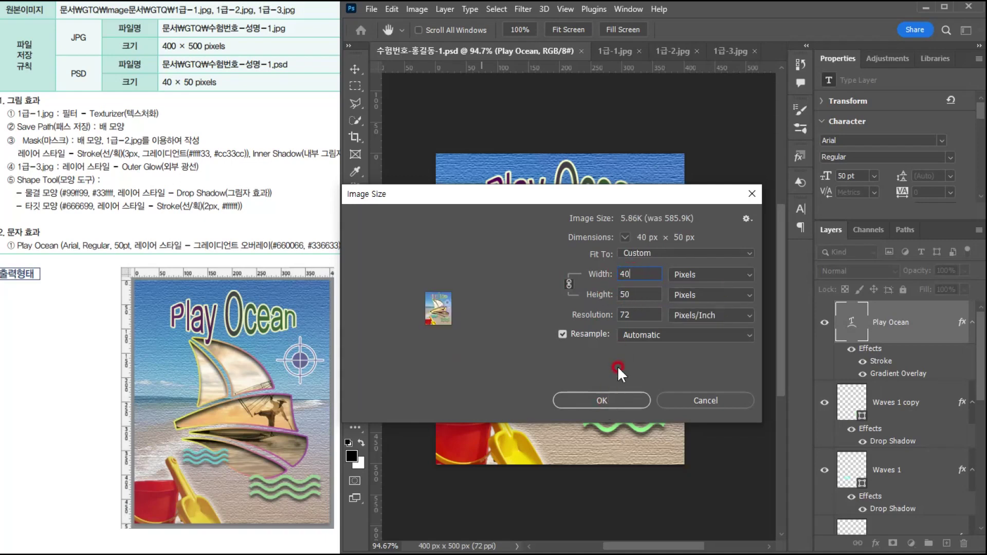
click(596, 402)
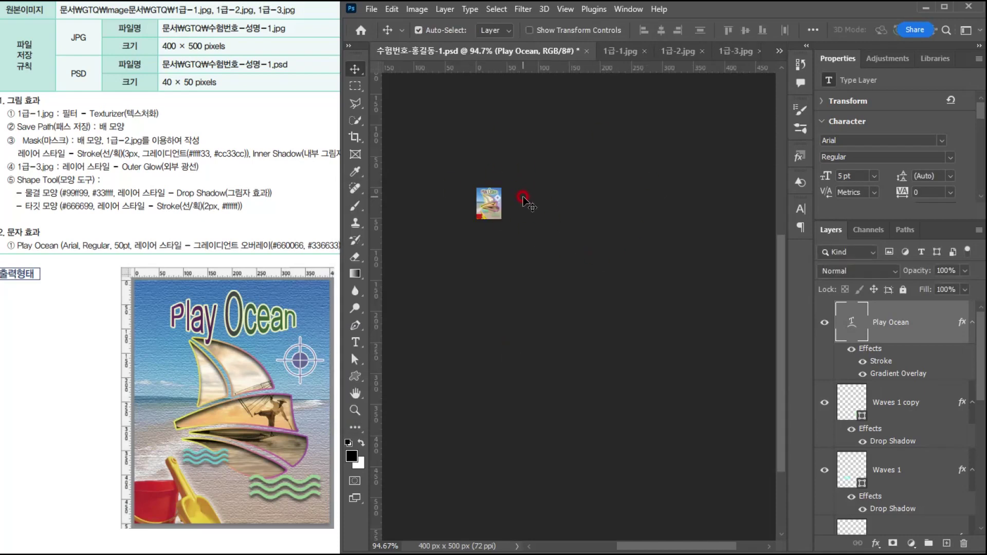
Save the reduced composition to the PSD file and undo the image resize in the open document
click(371, 9)
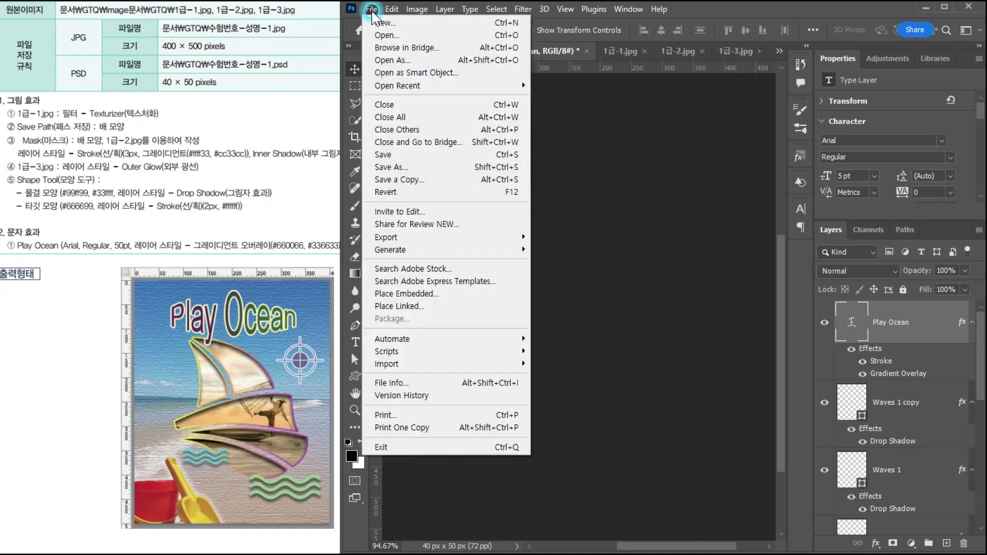
click(383, 155)
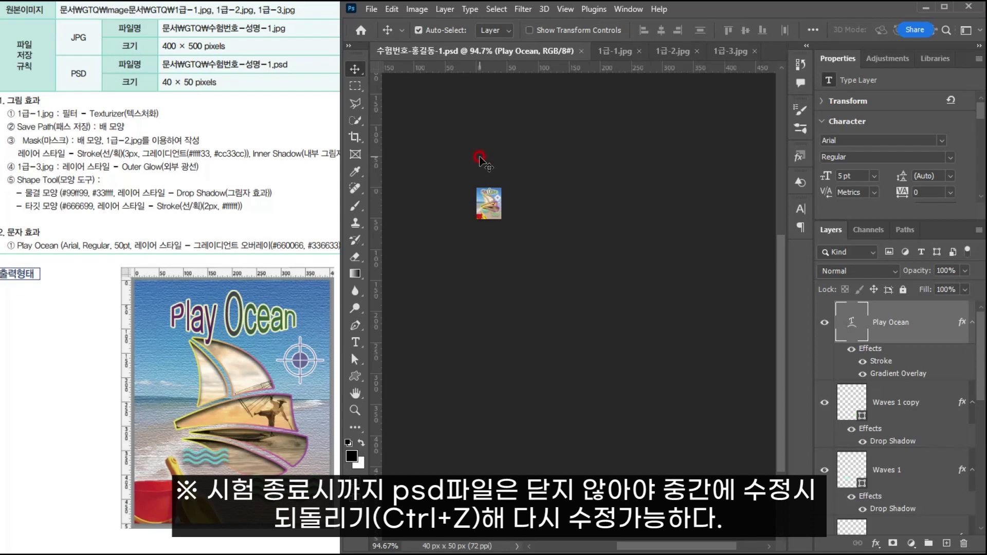
key(ctrl+z)
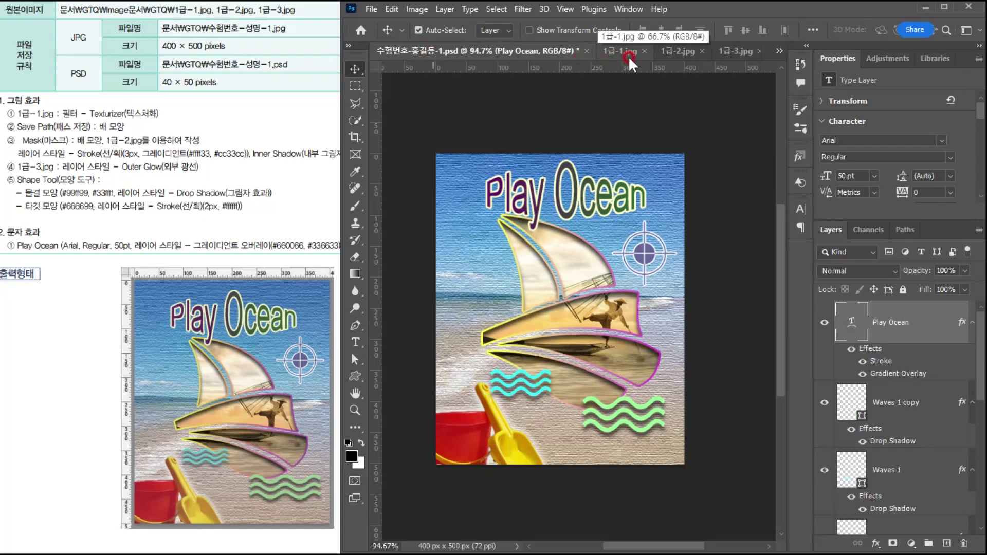
Close the source images 1급-1.jpg, 1급-2.jpg and 1급-3.jpg, keeping the PSD open
click(646, 52)
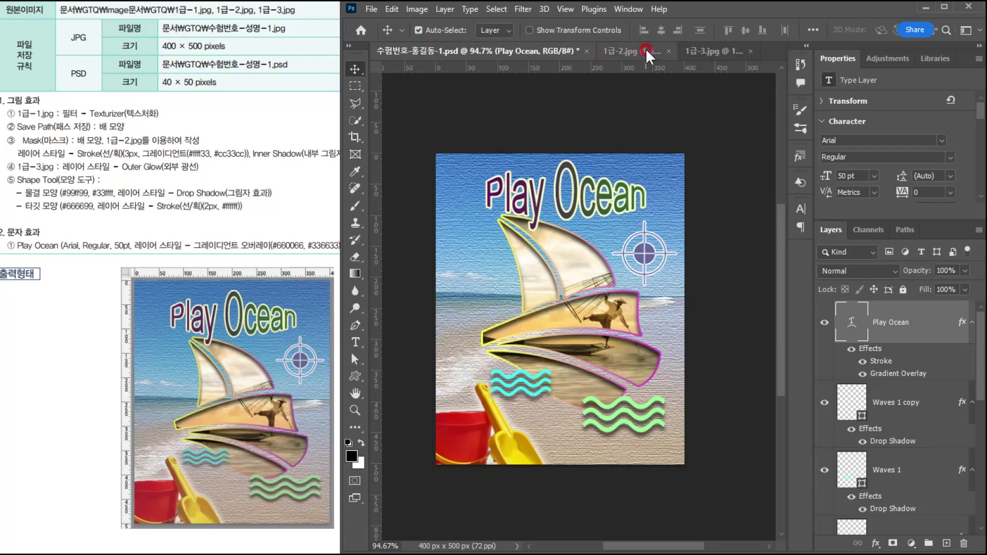
click(670, 51)
click(706, 52)
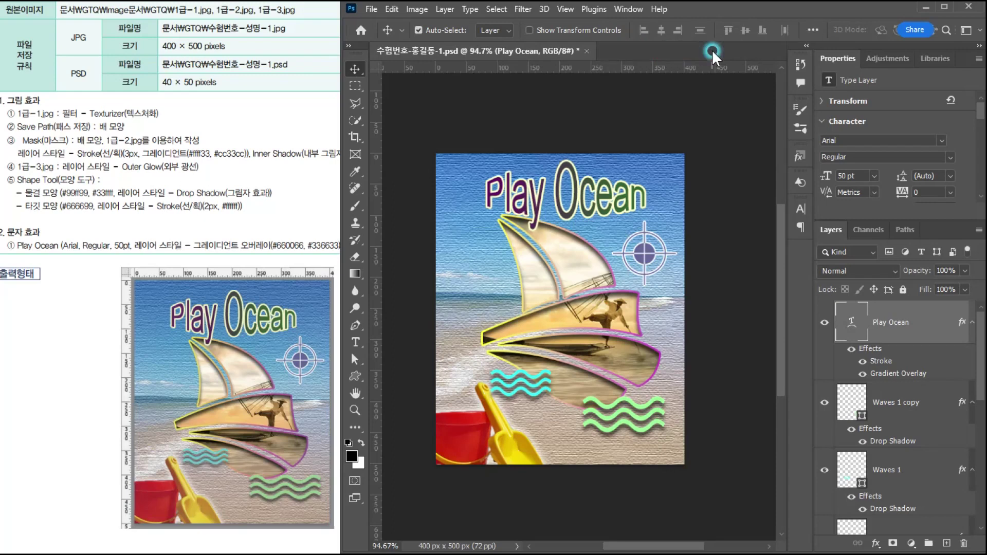